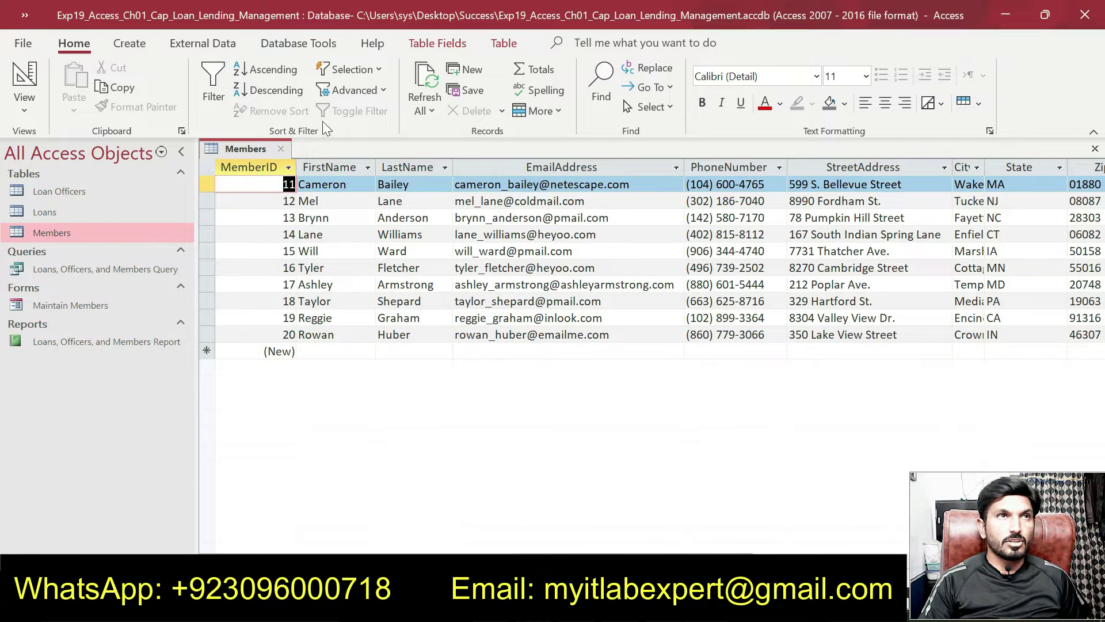
Step: Close the Members table and switch to the Word document with the project instructions
left_click(287, 148)
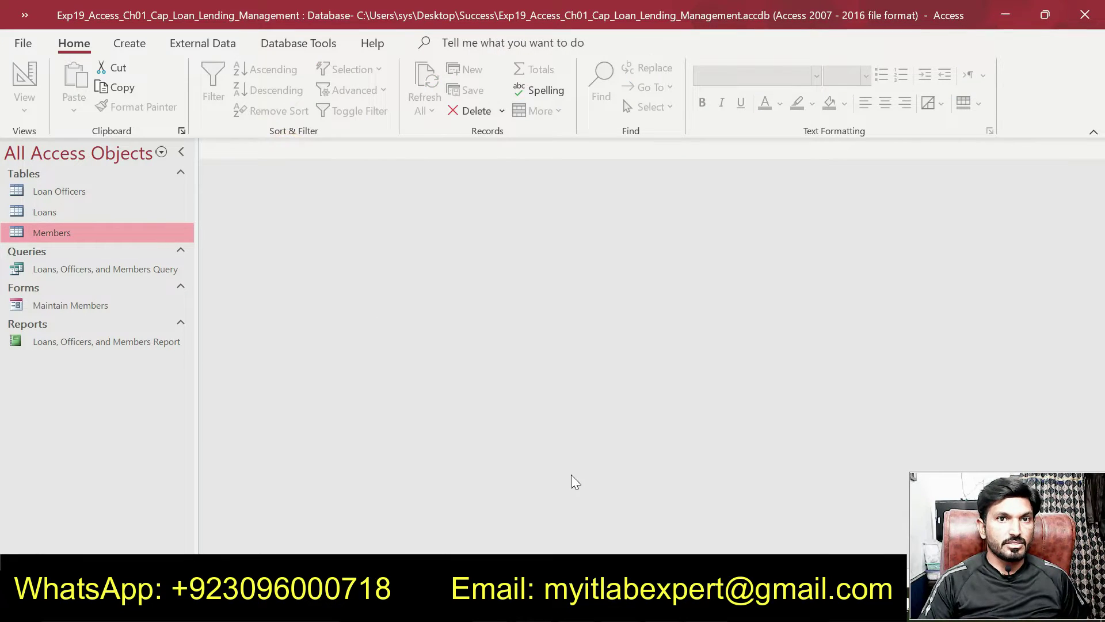
key("alt+Tab")
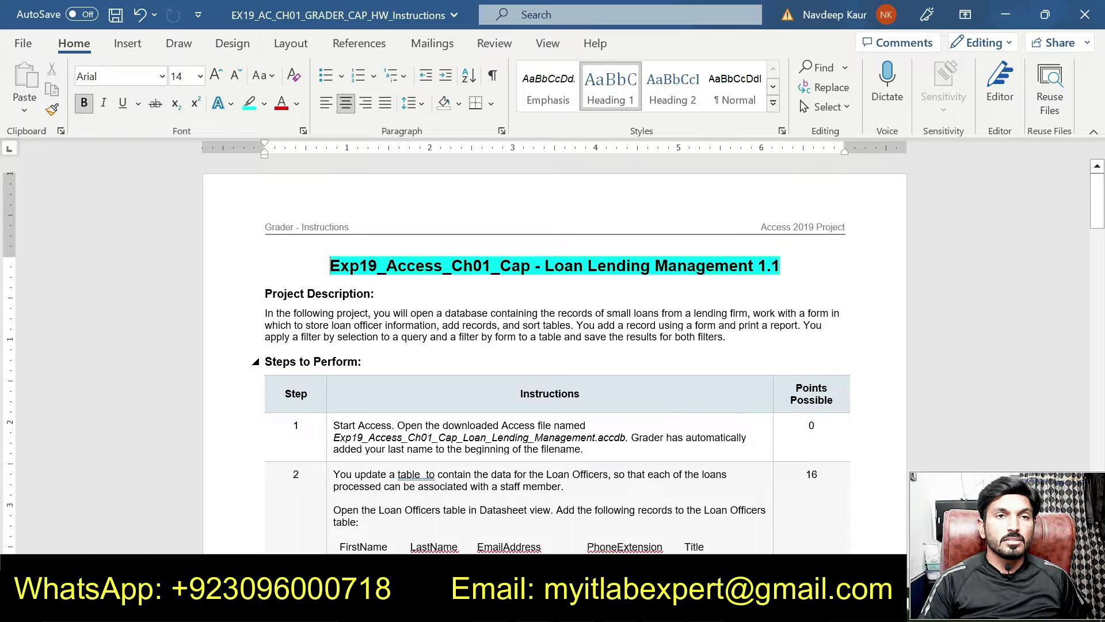
Step: Highlight the database file name in step 1 of the Word instructions in turquoise
left_click_drag(334, 438, 626, 440)
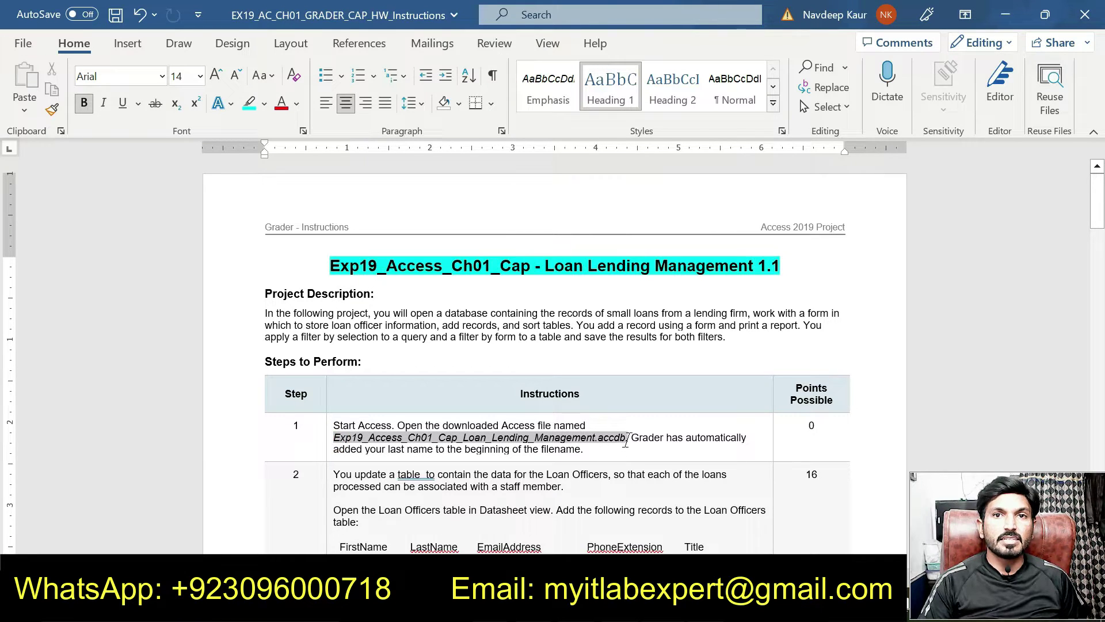
left_click(691, 409)
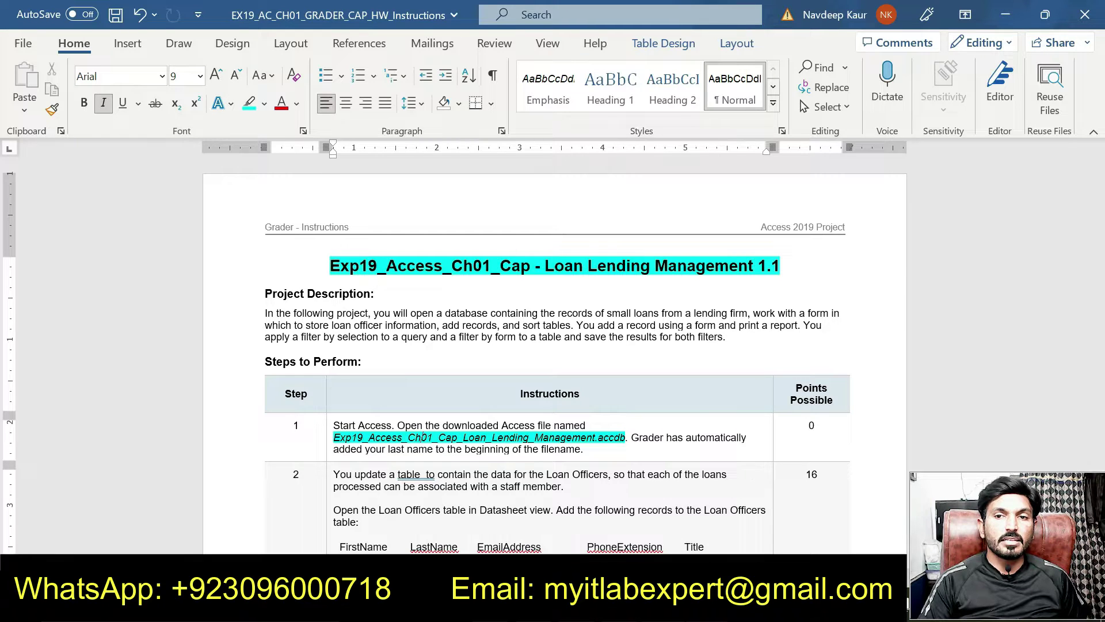
key("alt+Tab")
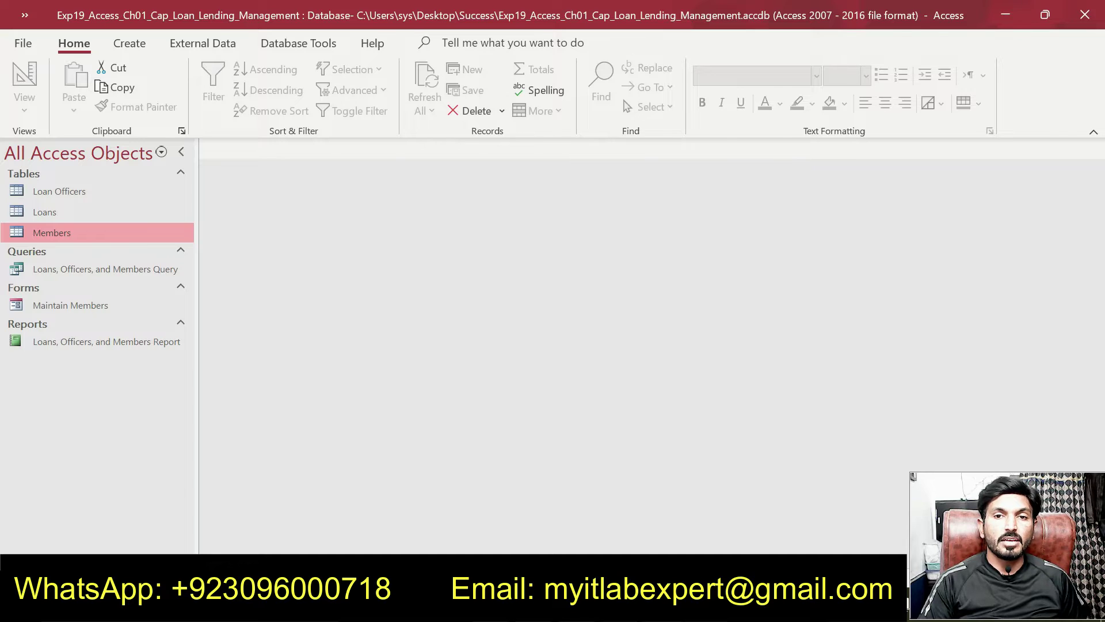
left_click(576, 610)
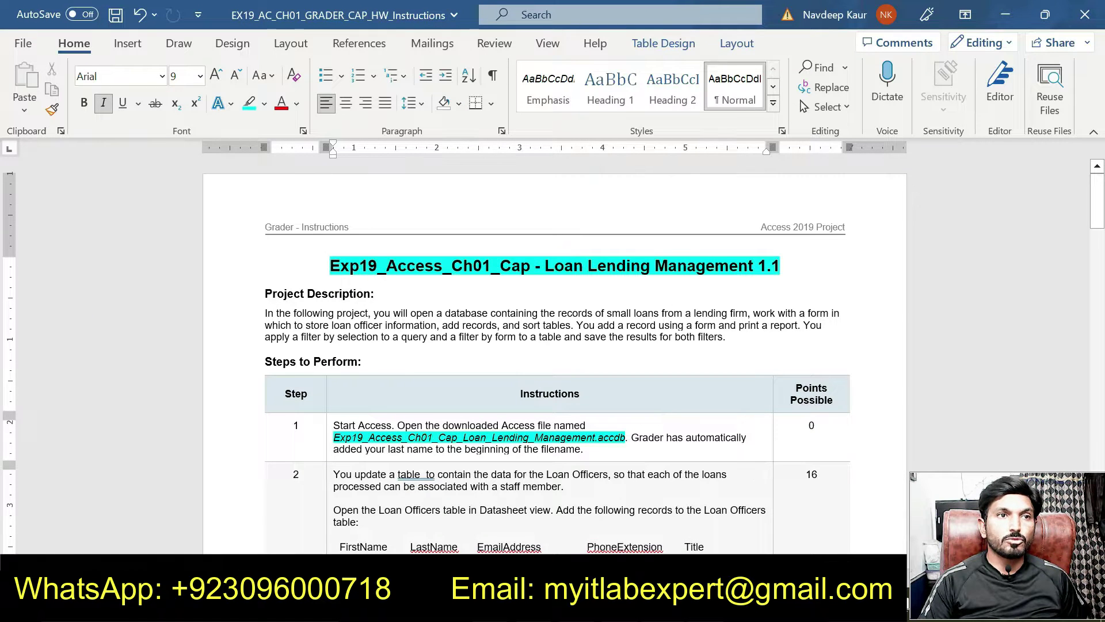
Step: Remove the turquoise highlight from the database file name in step 1
left_click_drag(334, 439, 629, 440)
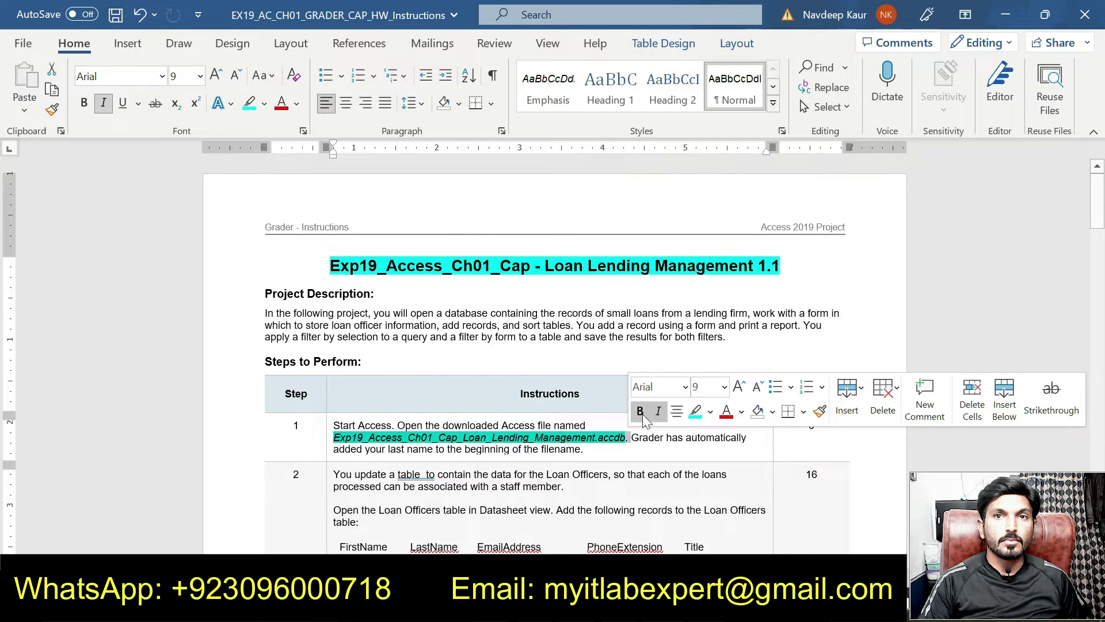
left_click(697, 410)
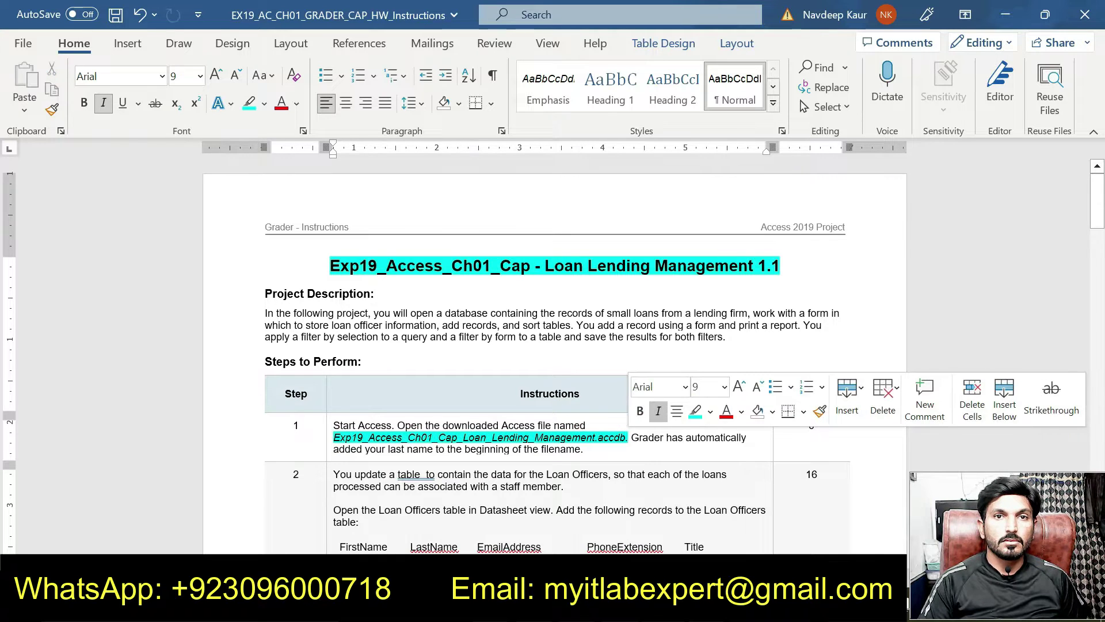
left_click_drag(335, 437, 622, 442)
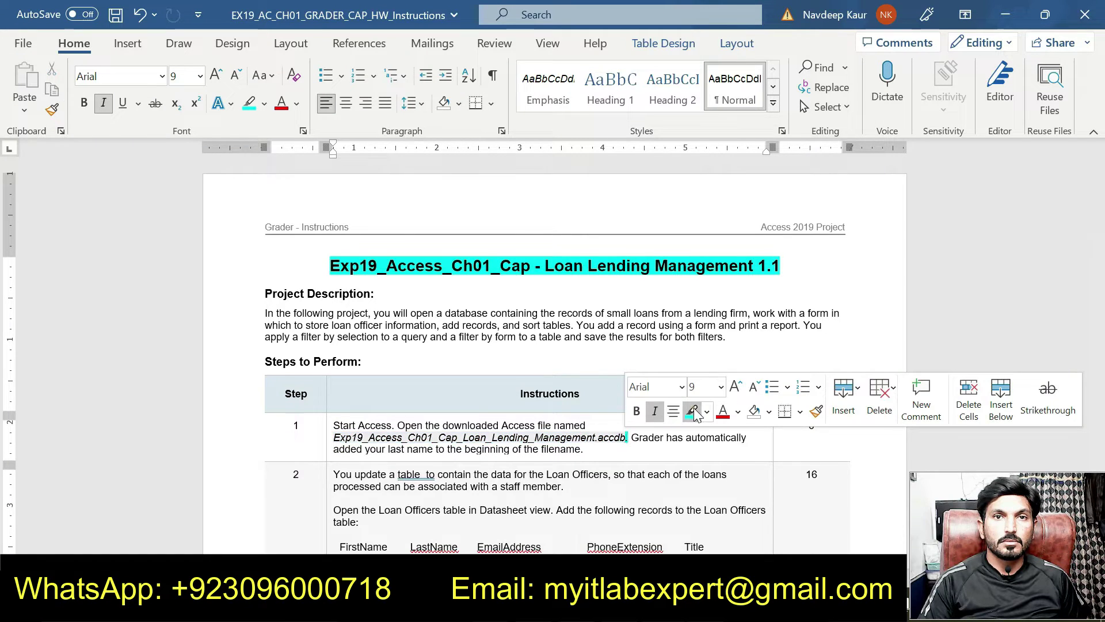
left_click(692, 410)
Step: Highlight the step 2 sentence about opening the Loan Officers table and adding records in turquoise
scroll(692, 410, "down", 3)
scroll(692, 410, "down", 1)
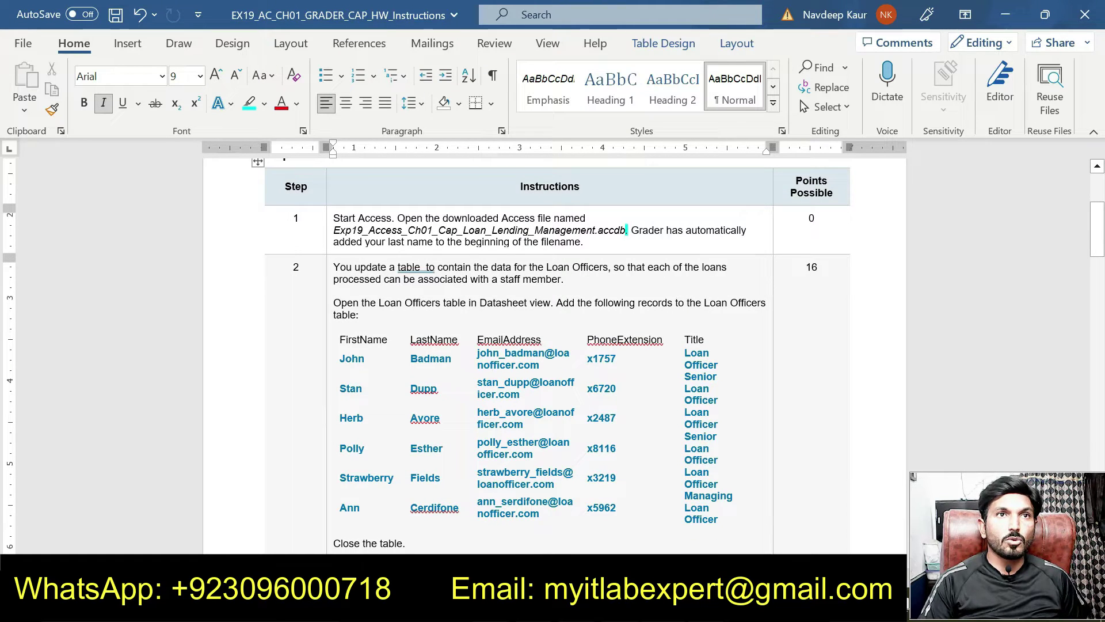
triple_click(397, 316)
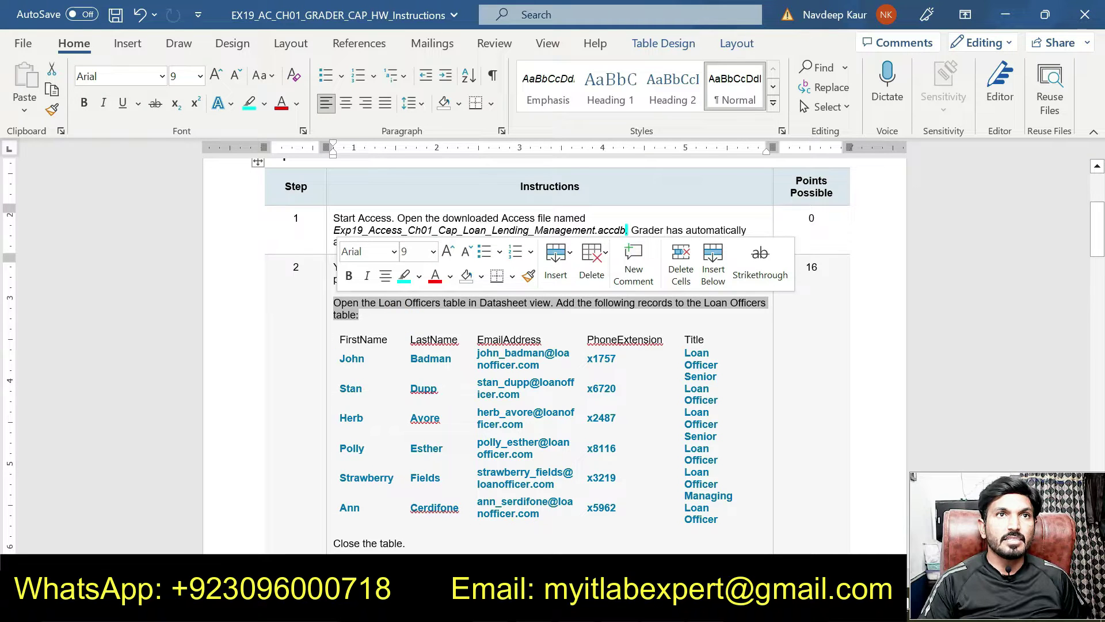
left_click(404, 277)
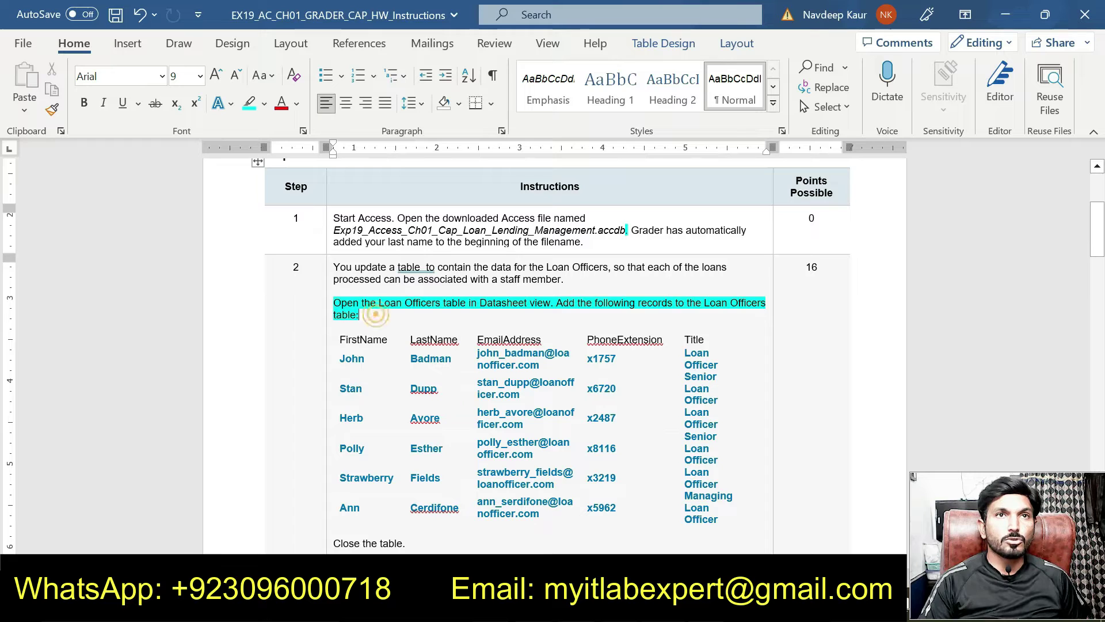
left_click_drag(739, 521, 728, 358)
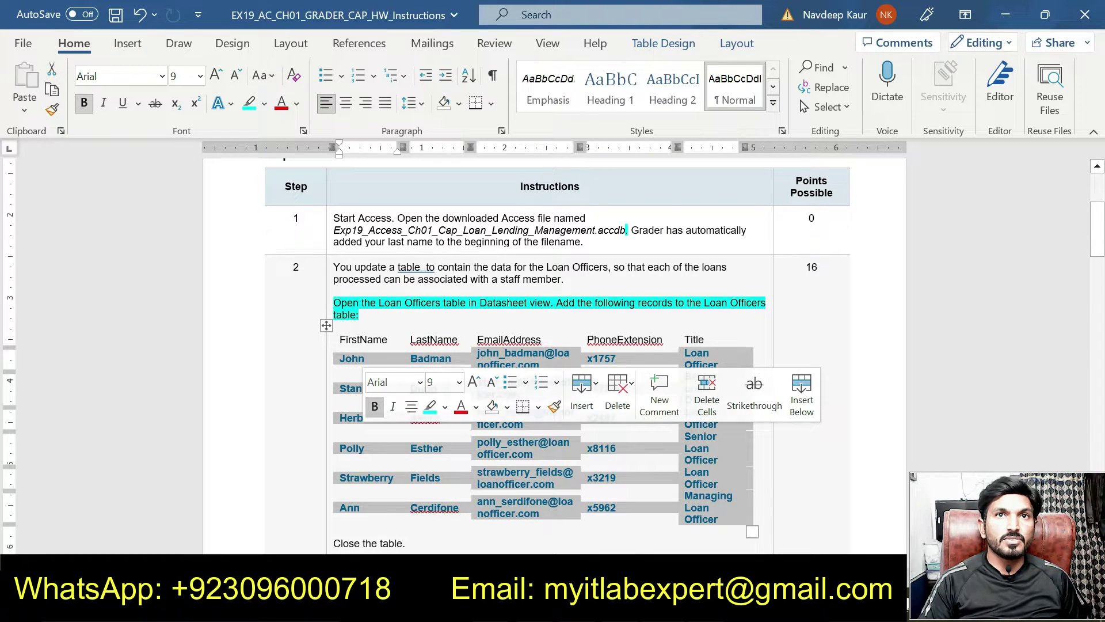
left_click(528, 315)
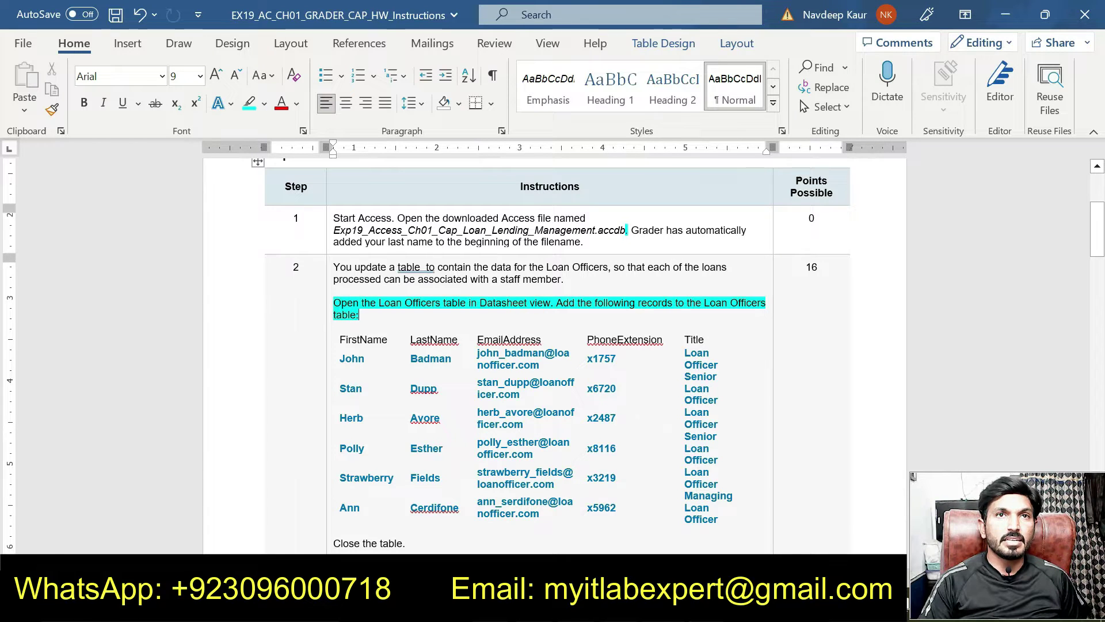
Step: Switch to Access and open the Loan Officers table in Datasheet View
key("alt+Tab")
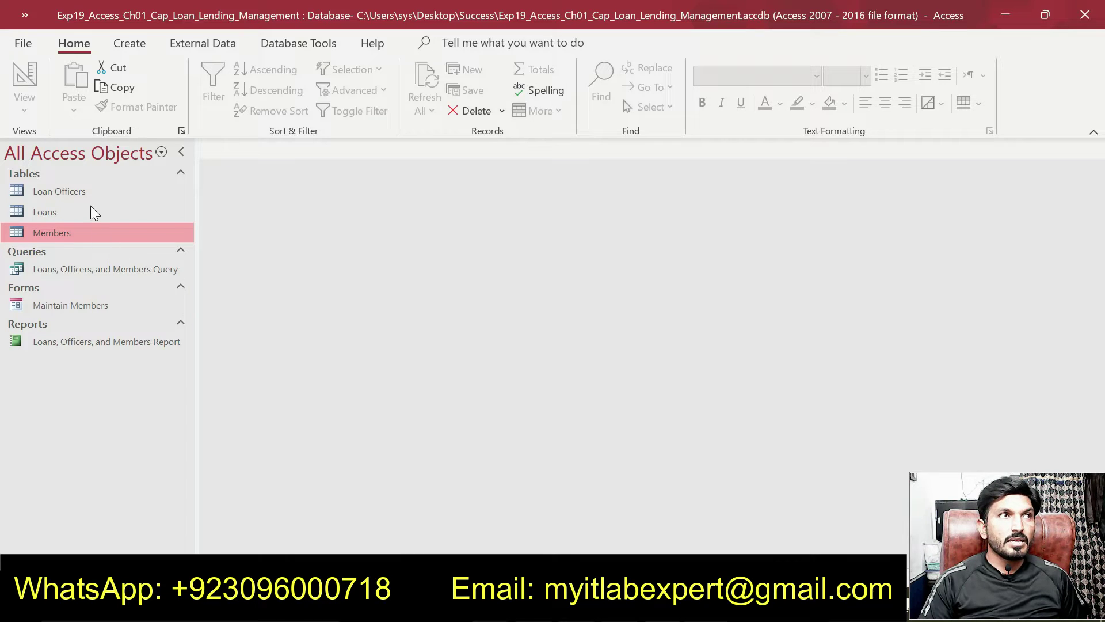
double_click(82, 192)
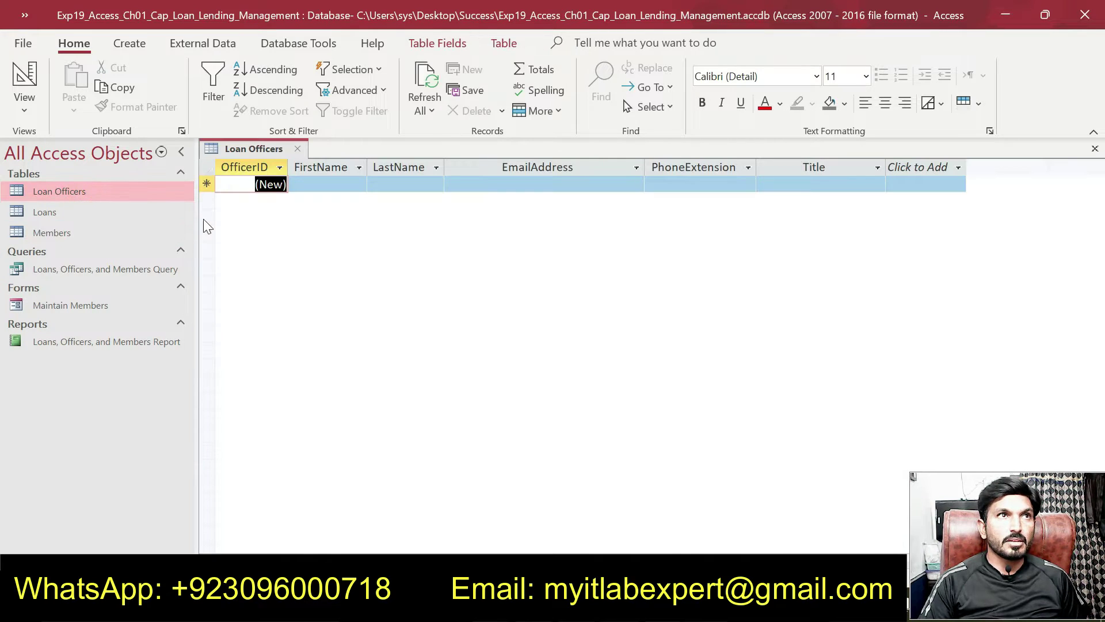
right_click(243, 153)
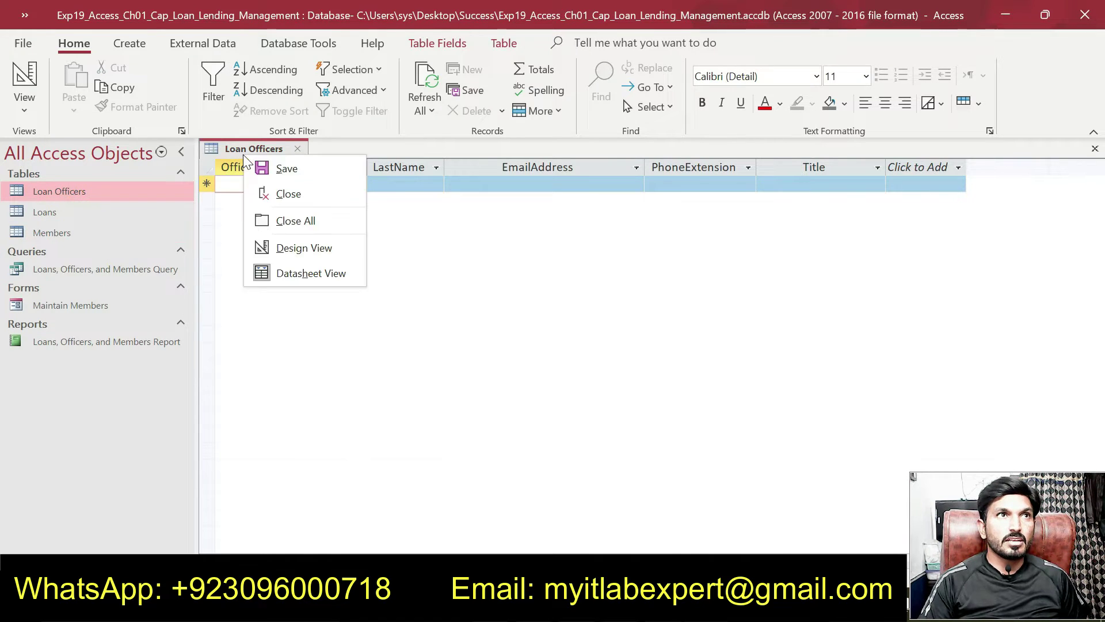
left_click(298, 272)
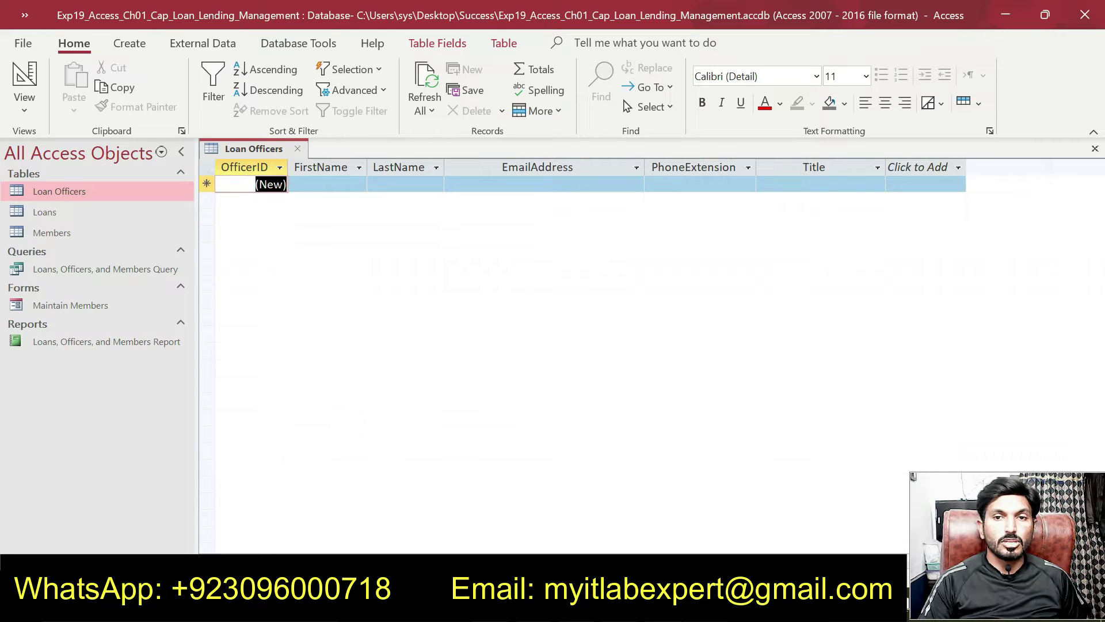
Step: Copy the first officer's first name from the Word instructions into the FirstName field of a new Loan Officers record in Access
key("alt+Tab")
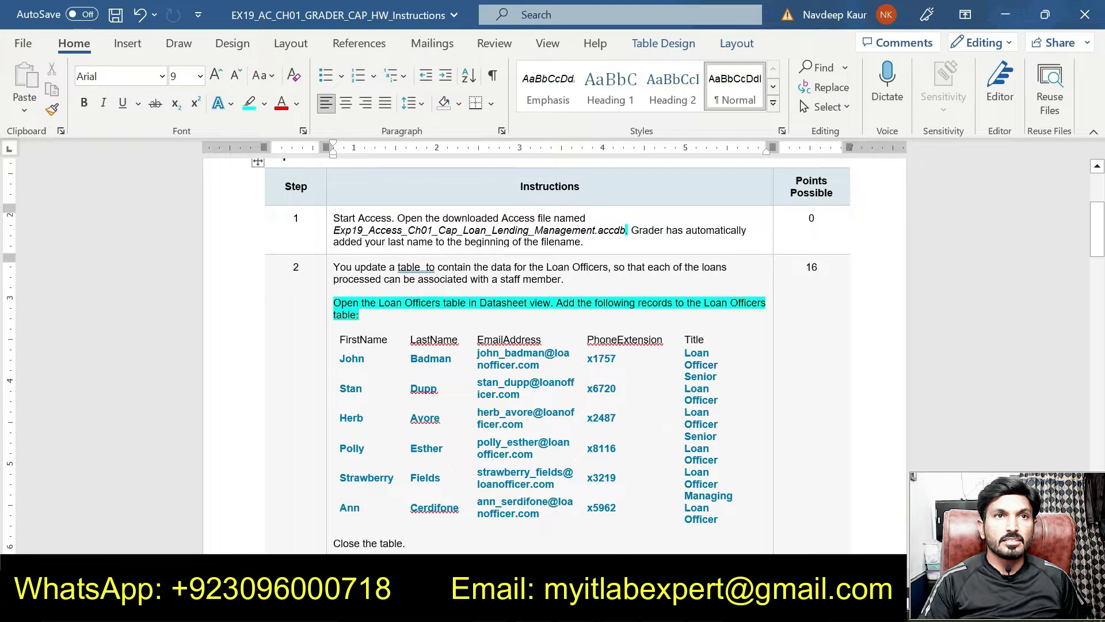
double_click(350, 358)
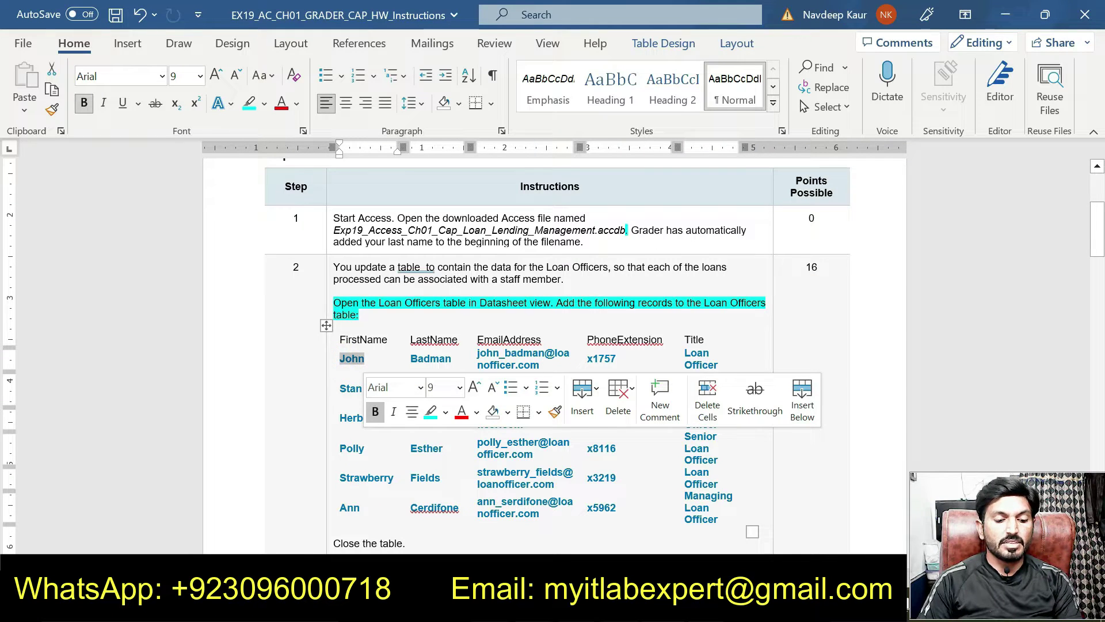
key("ctrl+c")
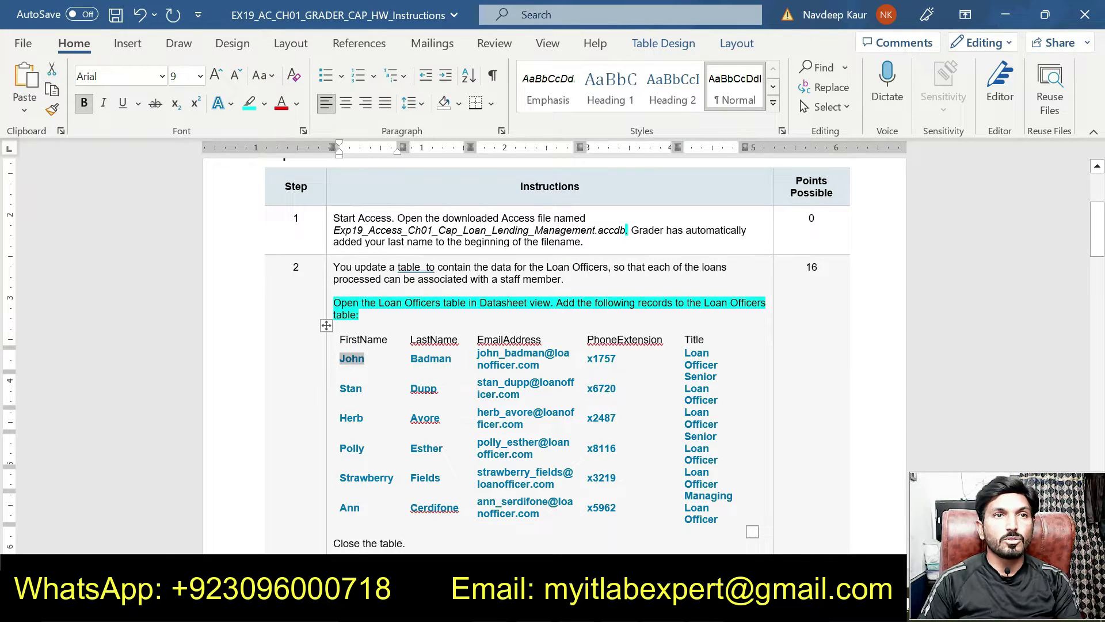
key("alt+Tab")
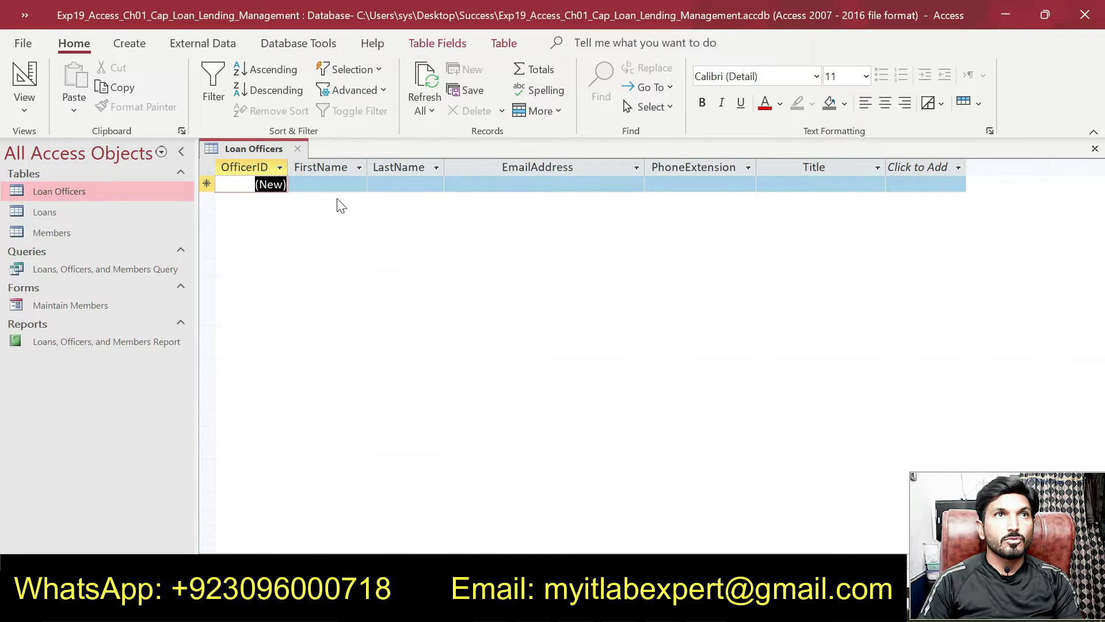
key("Tab")
key("ctrl+v")
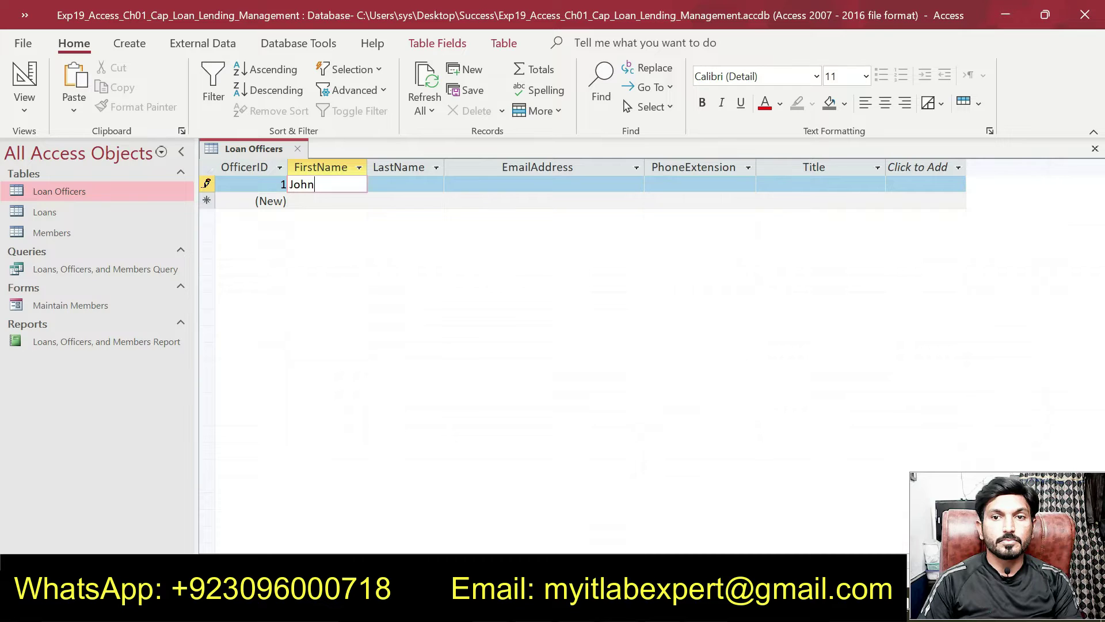
Step: Copy the first officer's last name from the Word instructions into the LastName field of the same Access record
key("alt+Tab")
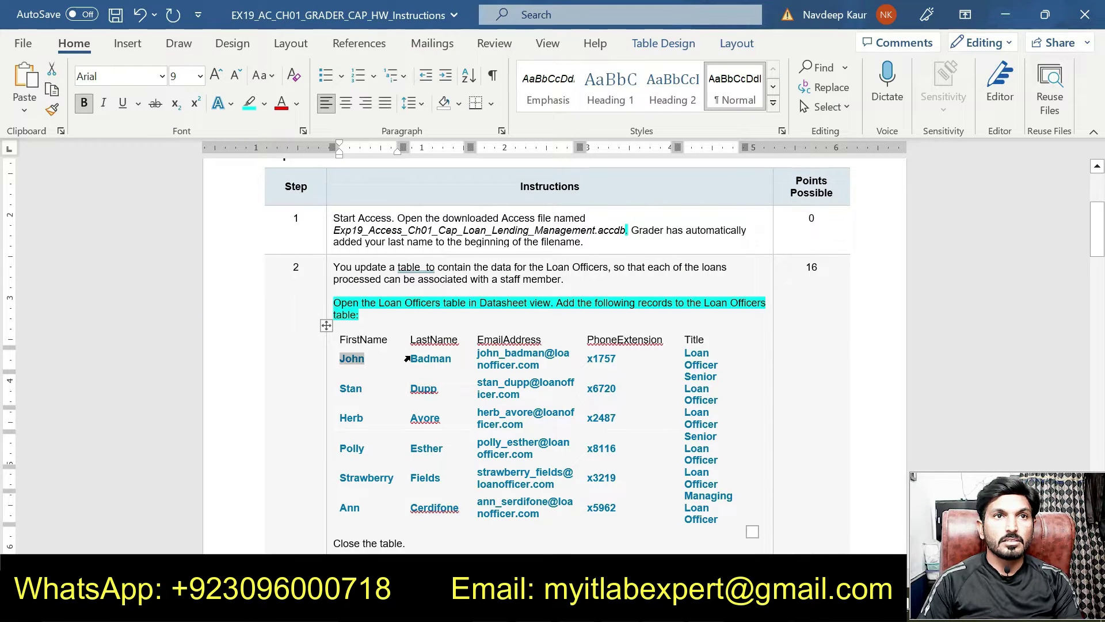
left_click_drag(407, 358, 453, 359)
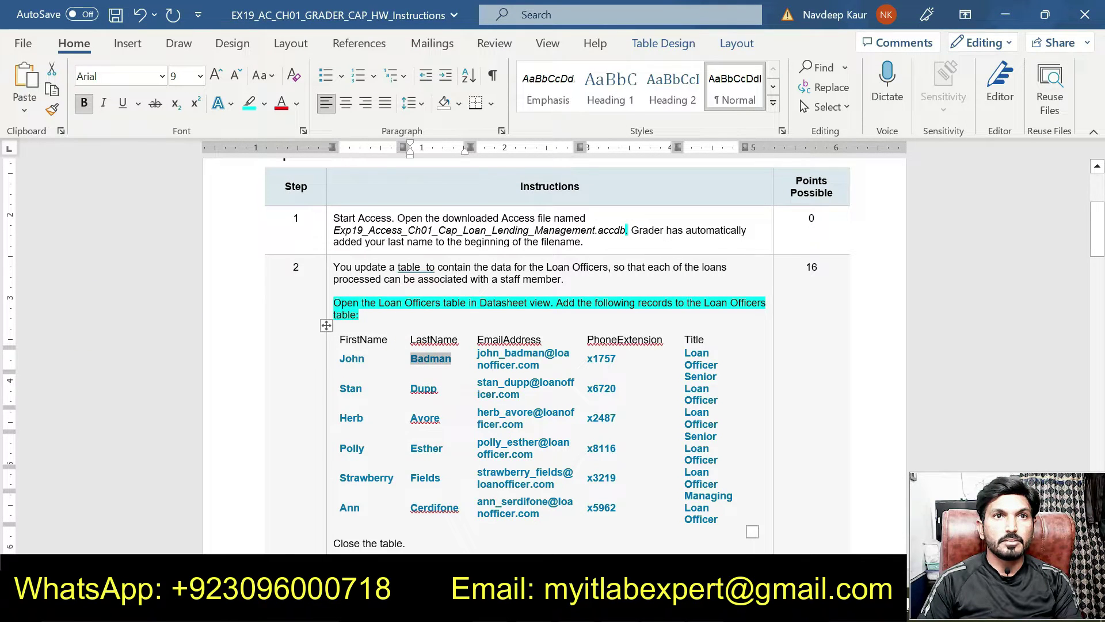
key("alt+Tab")
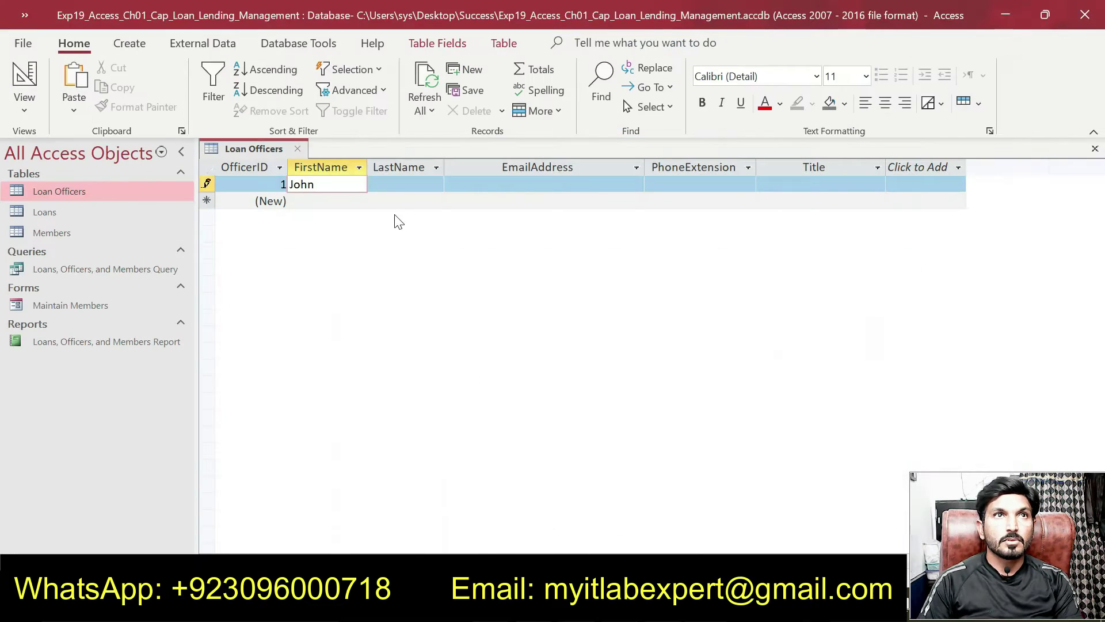
key("Tab")
key("ctrl+v")
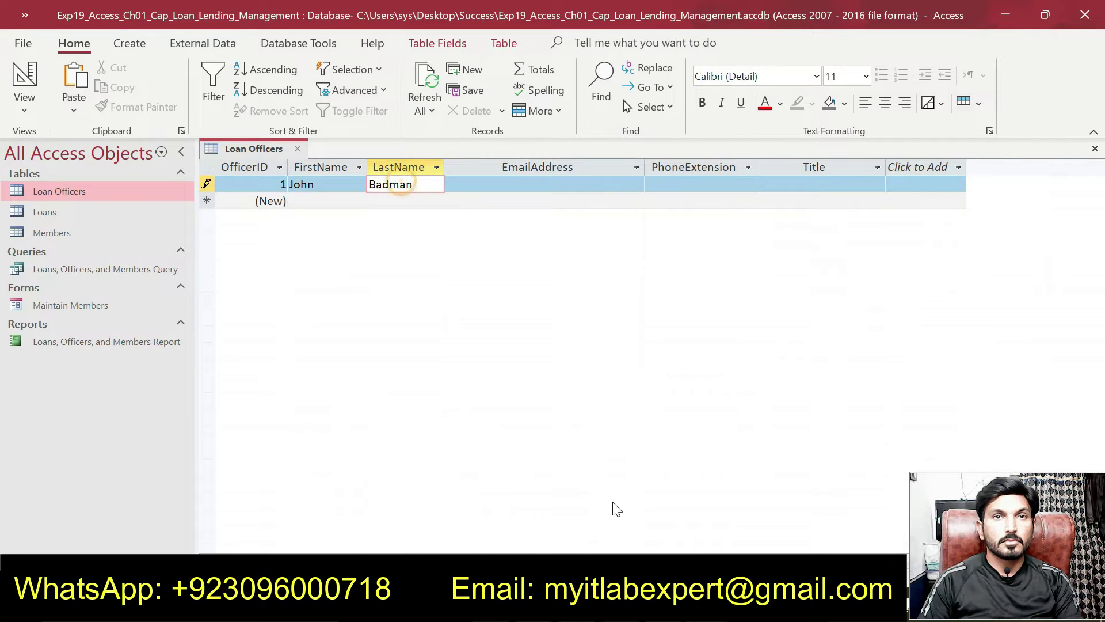
Step: Copy the first officer's e-mail from the Word instructions into the EmailAddress field of the Access record
key("alt+Tab")
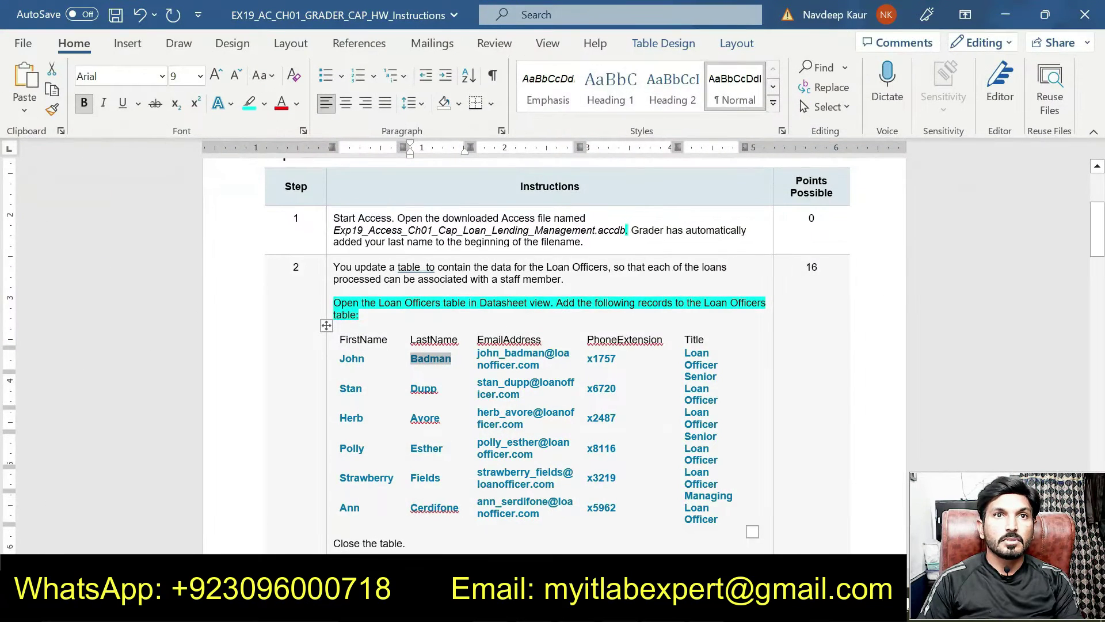
left_click_drag(476, 351, 497, 371)
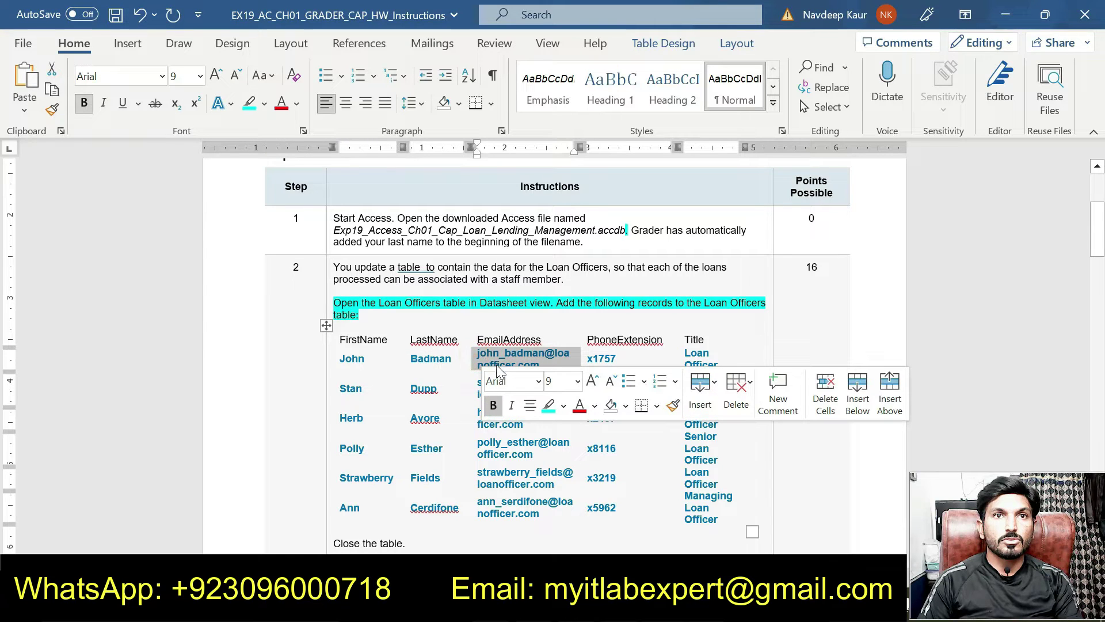
left_click_drag(500, 352, 540, 363)
key("ctrl+z")
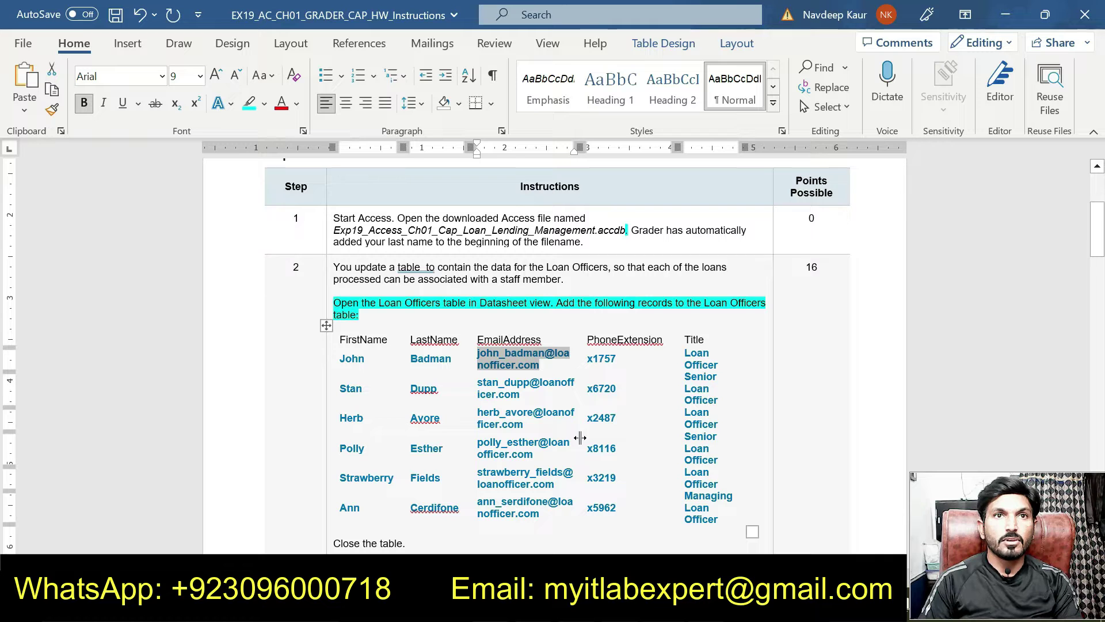
key("alt+Tab")
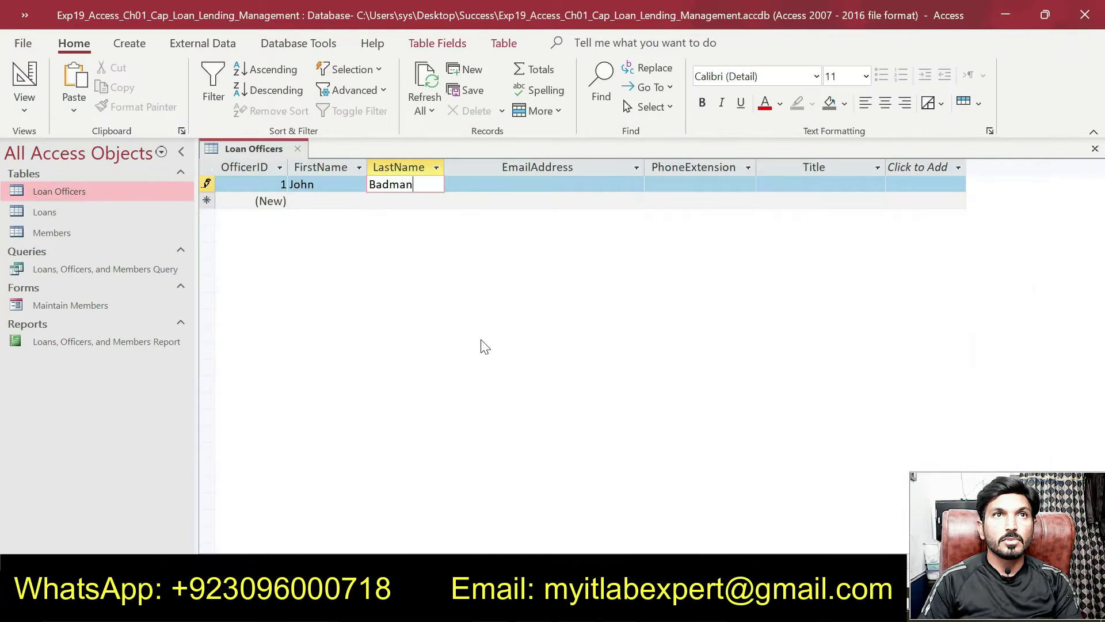
key("Tab")
key("ctrl+v")
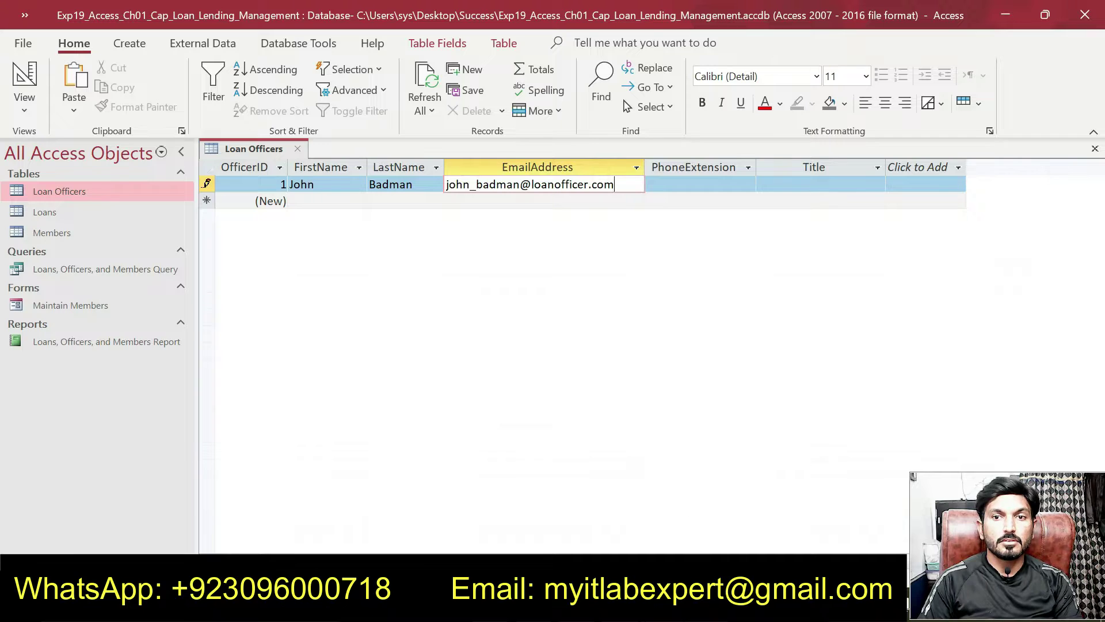
Step: Copy the first officer's phone extension from the Word instructions into the PhoneExtension field of the Access record
key("alt+Tab")
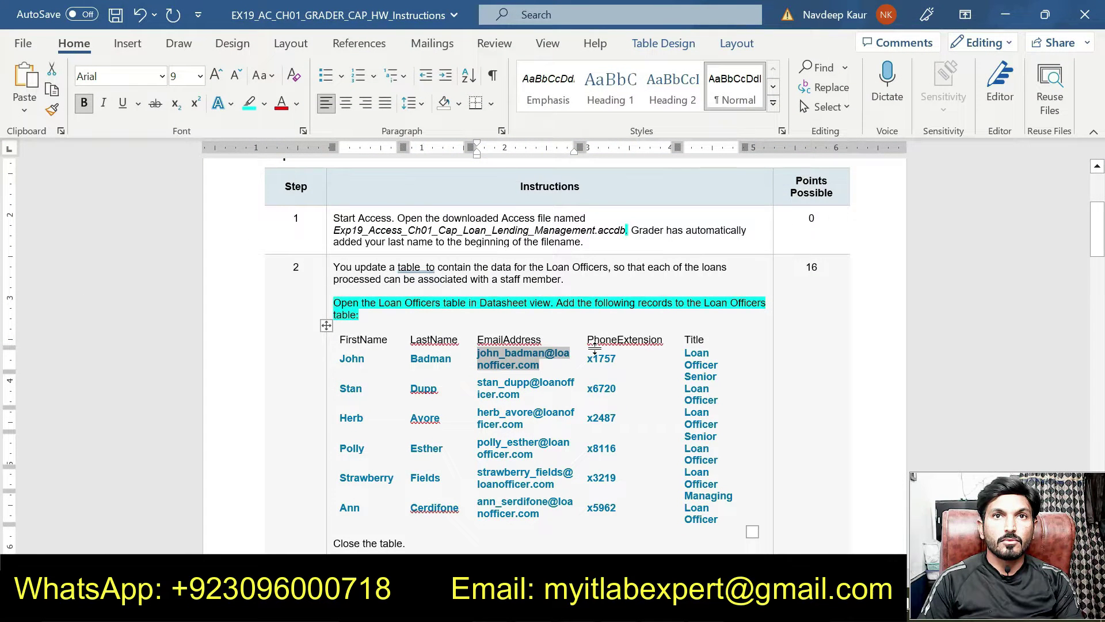
left_click_drag(587, 358, 610, 358)
key("alt+Tab")
key("Tab")
key("ctrl+v")
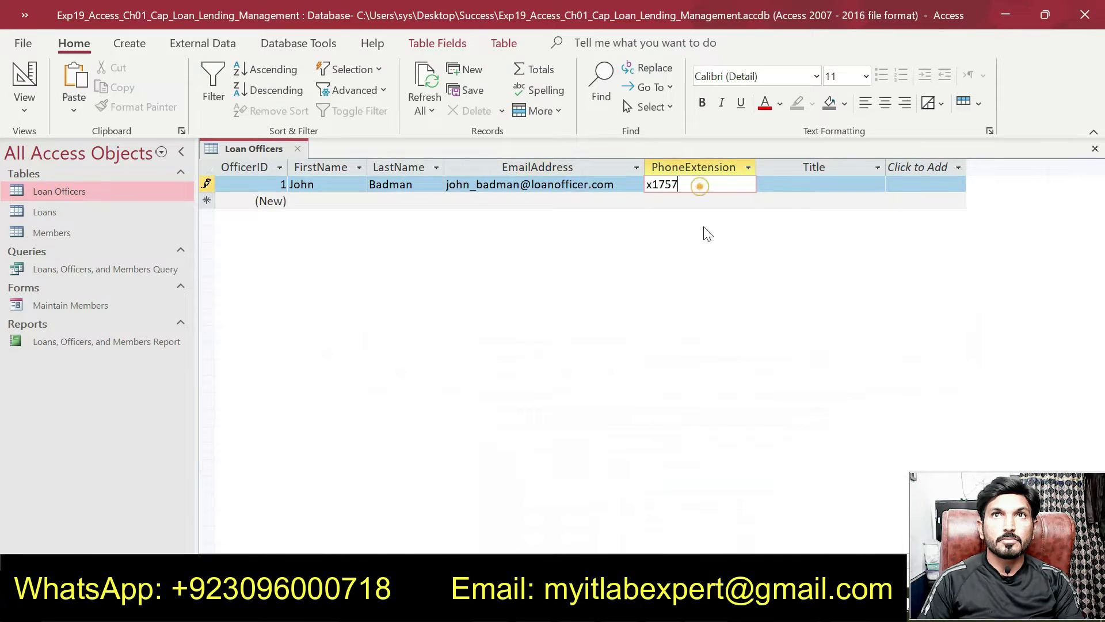
Step: Copy the first officer's title, Loan Officer, from the Word instructions into the Title field of the Access record
key("alt+Tab")
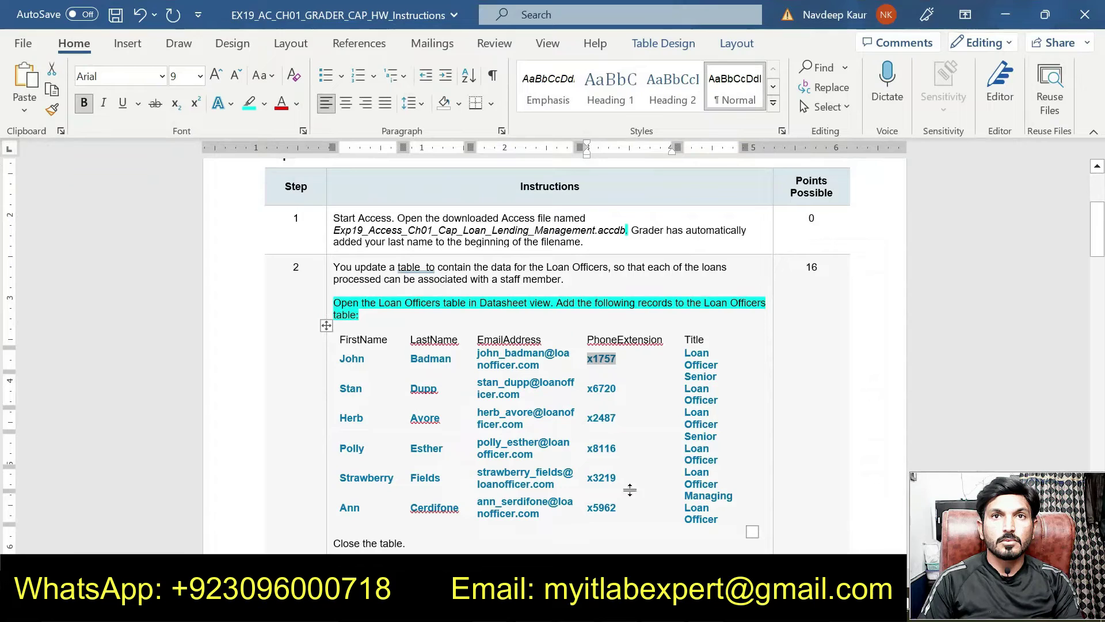
left_click_drag(685, 352, 718, 365)
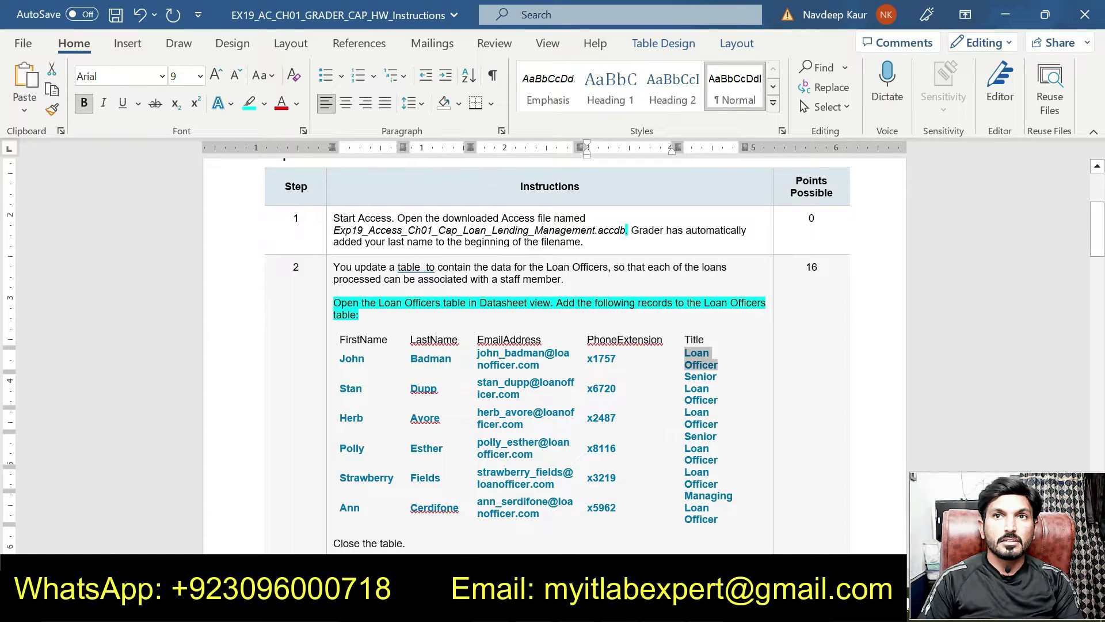
key("alt+Tab")
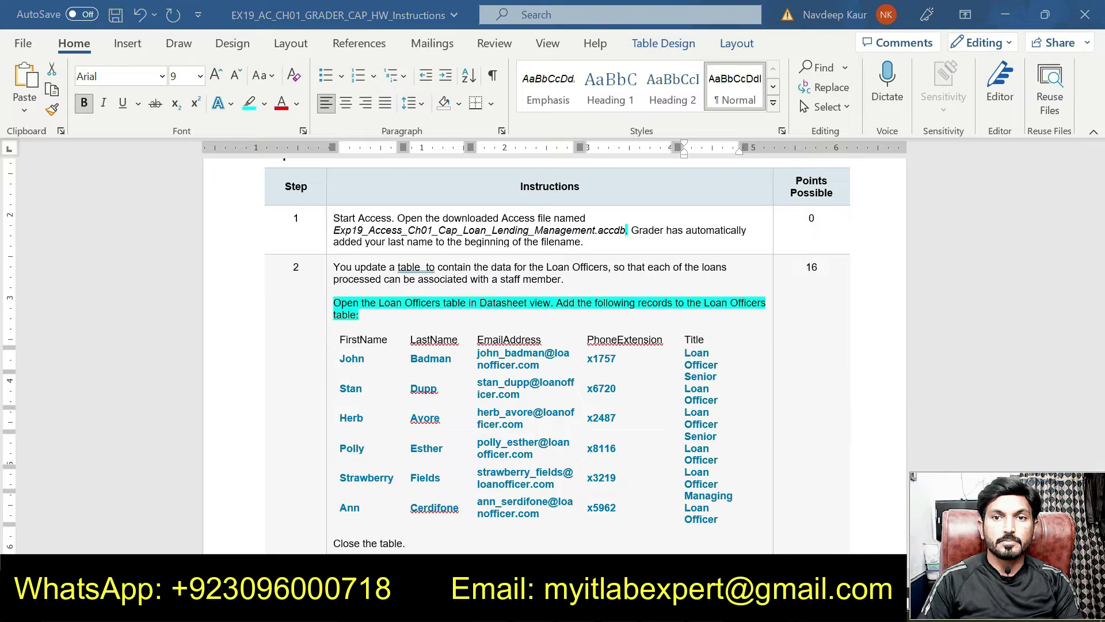
key("Tab")
key("ctrl+v")
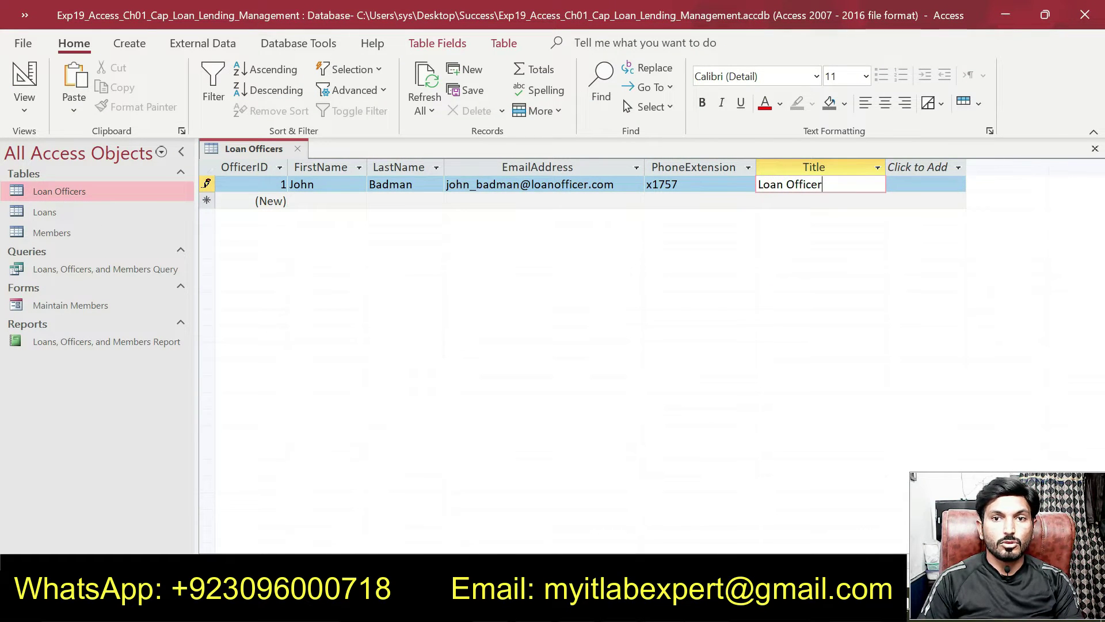
Step: Copy the second officer's first name from the Word instructions into the FirstName field of a new Loan Officers record in Access
key("alt+Tab")
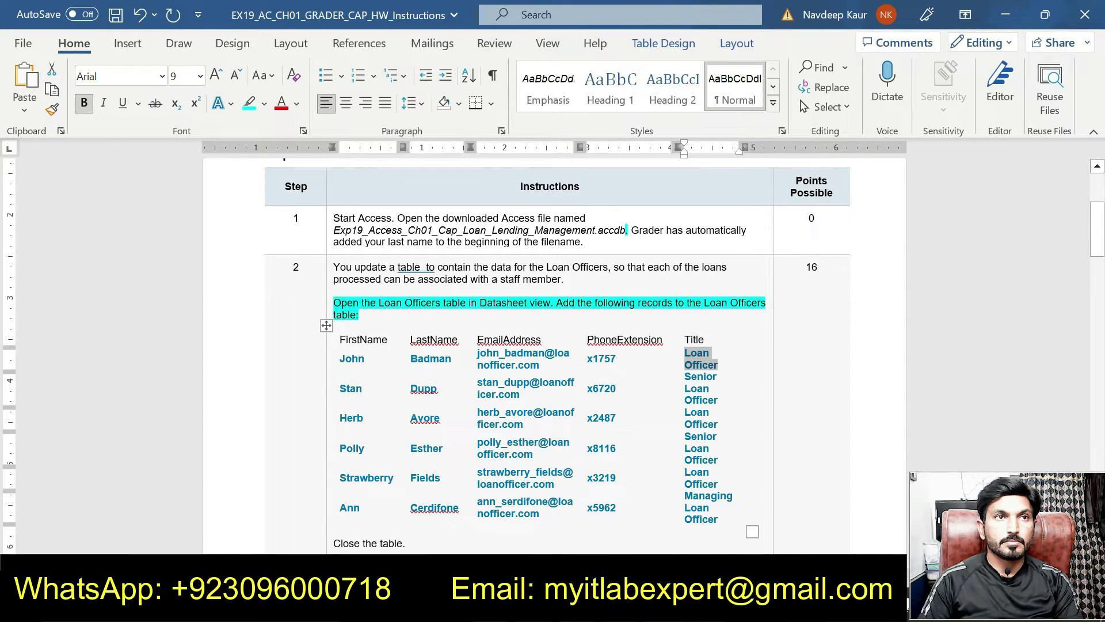
left_click(336, 390)
left_click(349, 389)
left_click(338, 390)
left_click(350, 389)
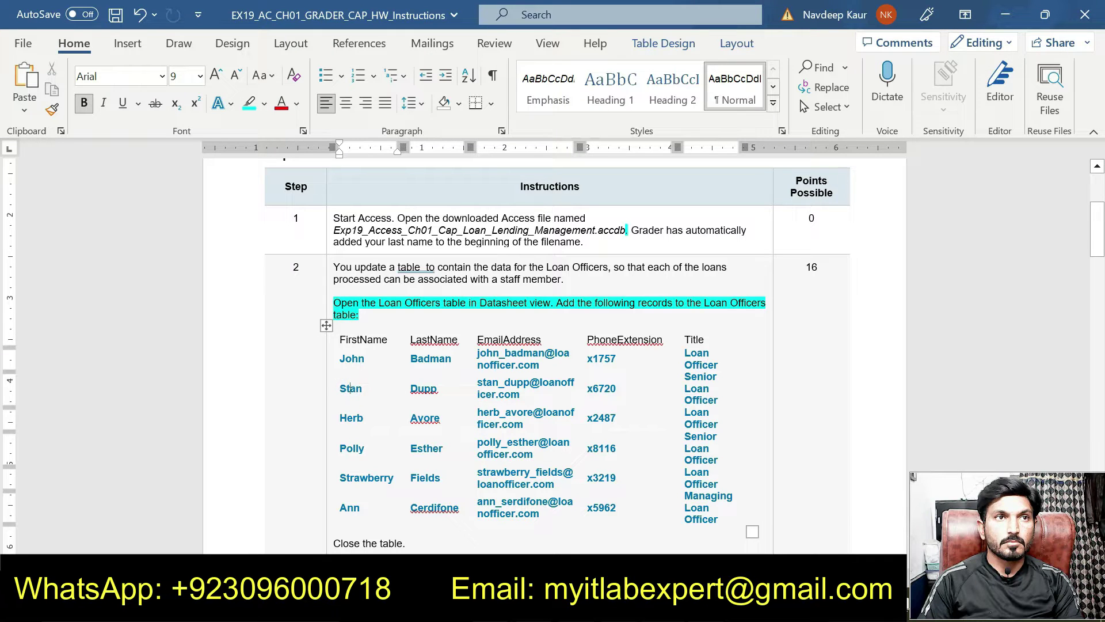
double_click(350, 389)
key("alt+Tab")
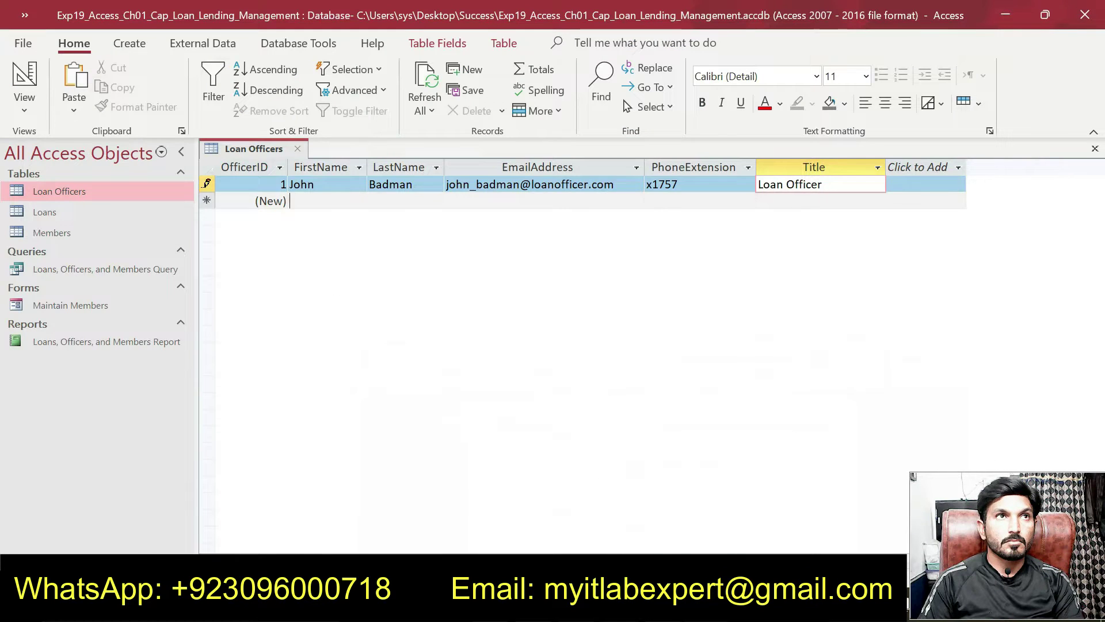
type("Stan")
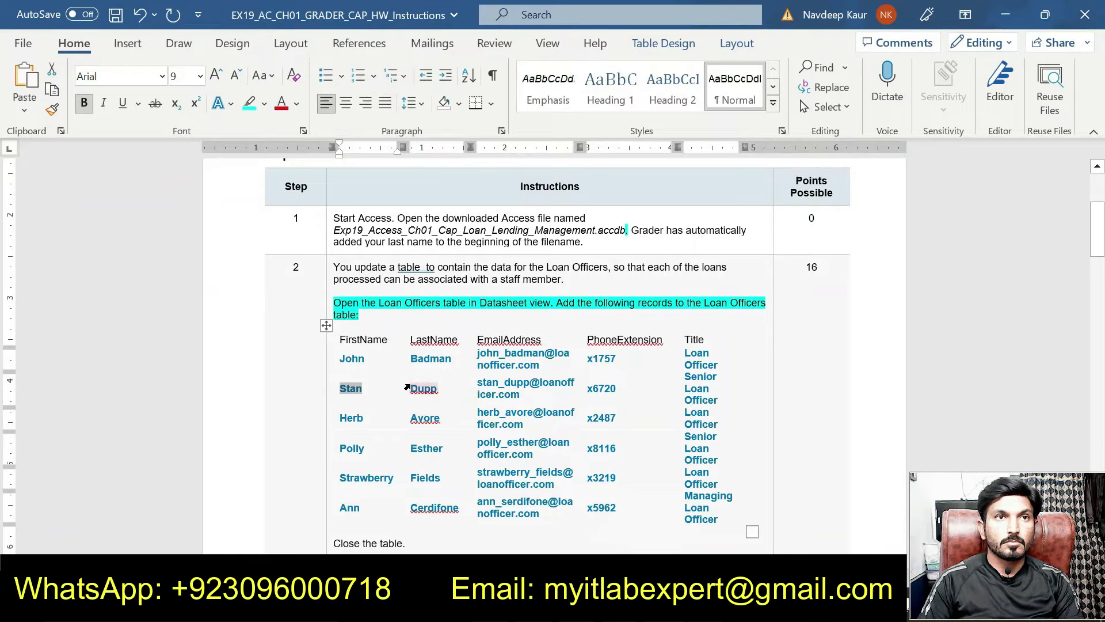
Step: Copy the second officer's last name from the Word instructions into the LastName field of the second Access record
double_click(409, 389)
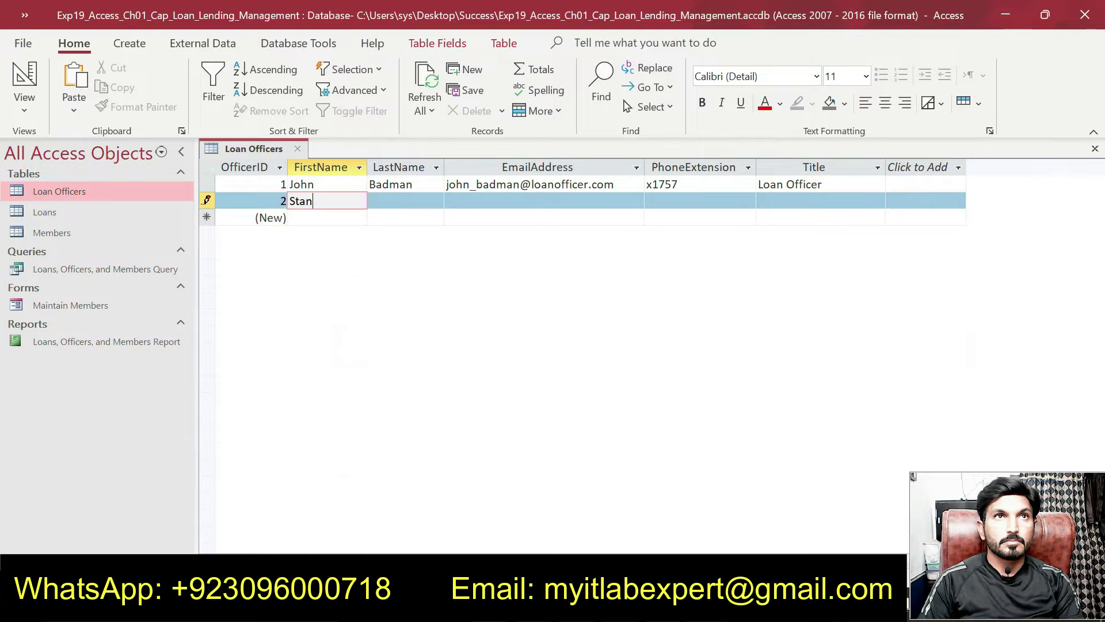
key("Tab")
type("Dupp")
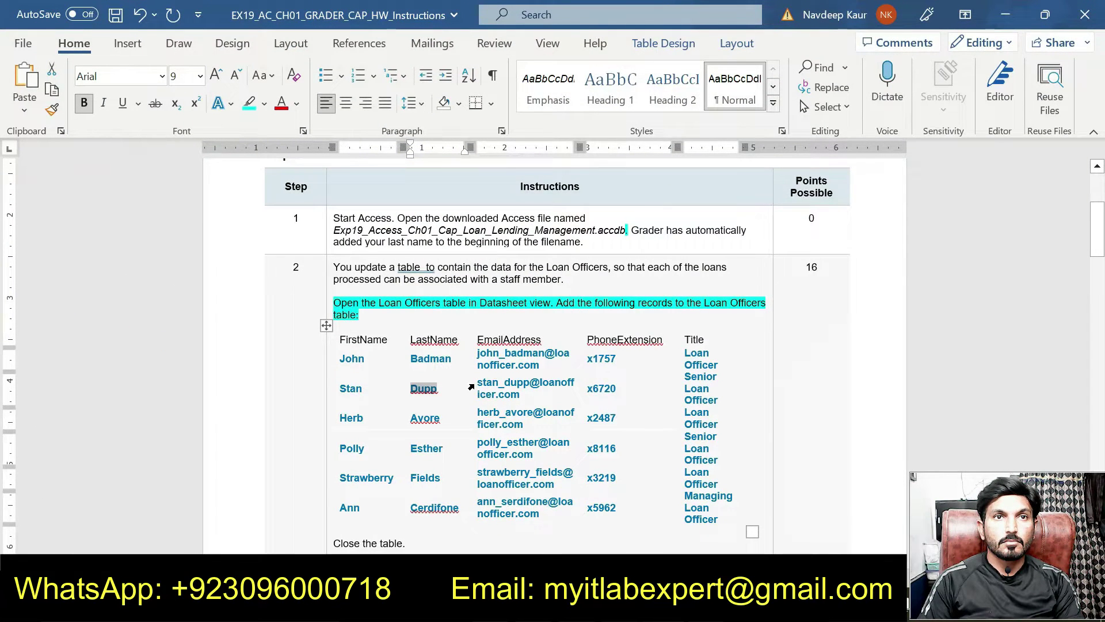
Step: Copy the second officer's e-mail from the Word instructions into the EmailAddress field of the second Access record
left_click_drag(478, 383, 520, 395)
key("ctrl+c")
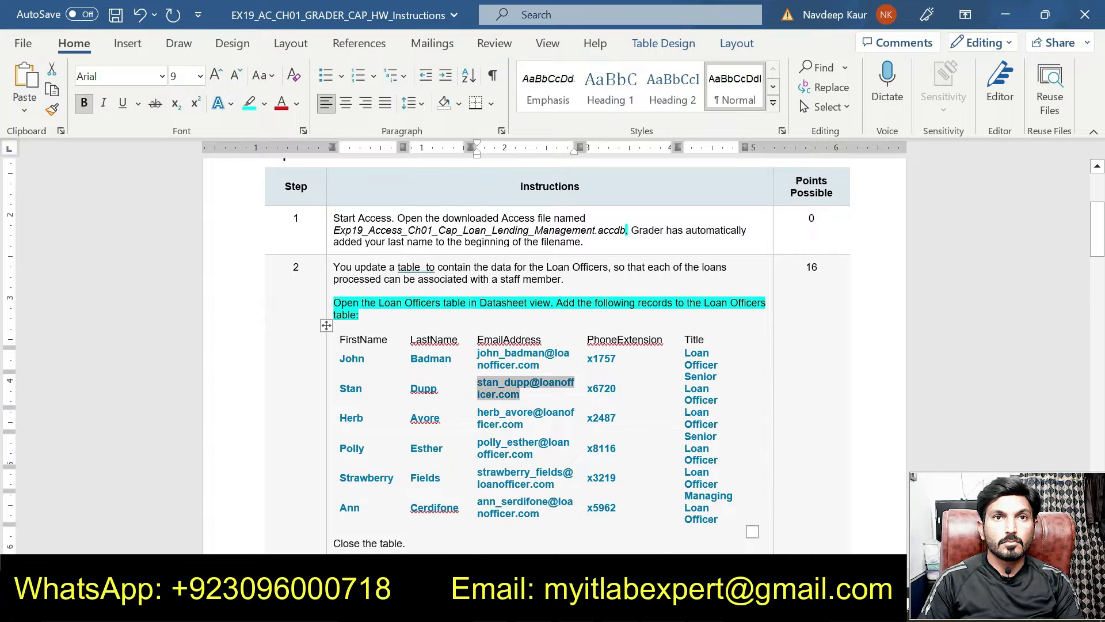
key("alt+Tab")
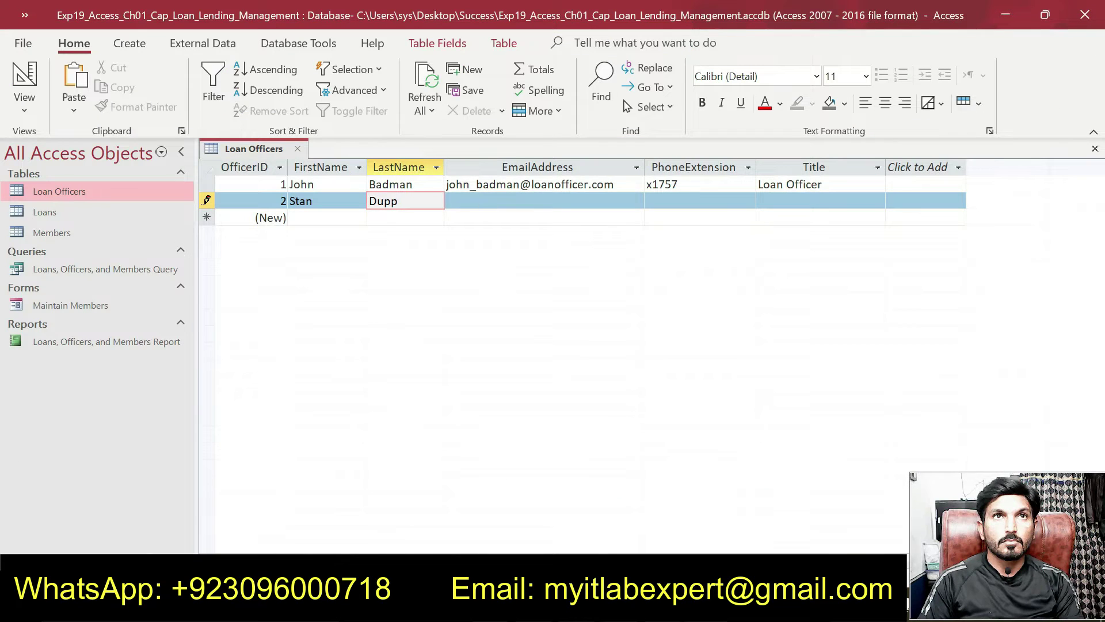
left_click(501, 202)
key("ctrl+v")
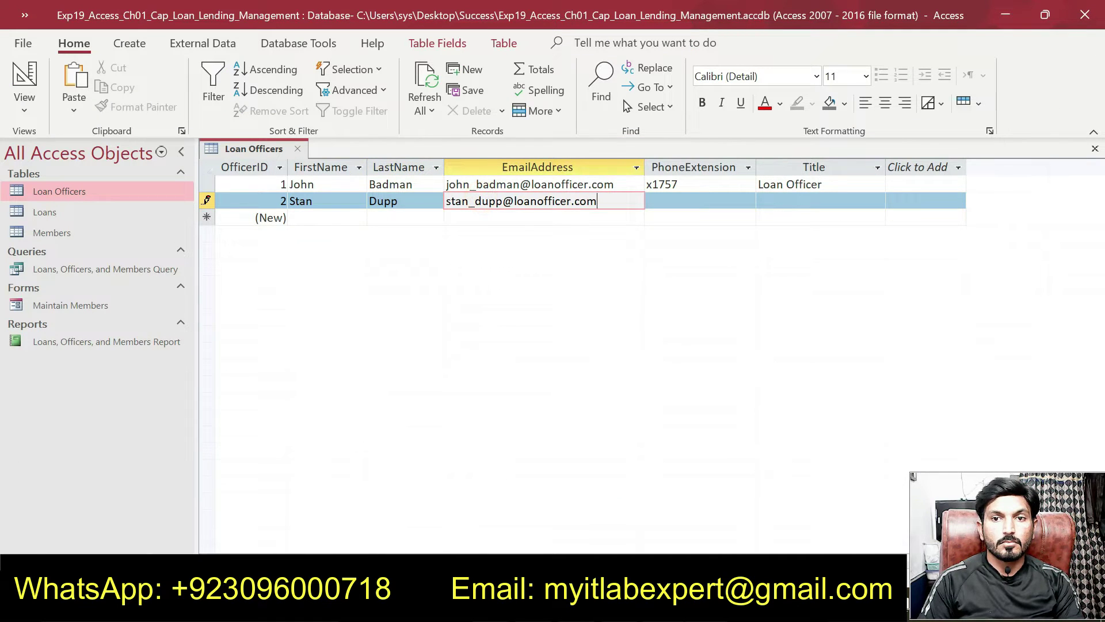
Step: Copy the second officer's phone extension from the Word instructions into the PhoneExtension field of the second Access record
key("alt+Tab")
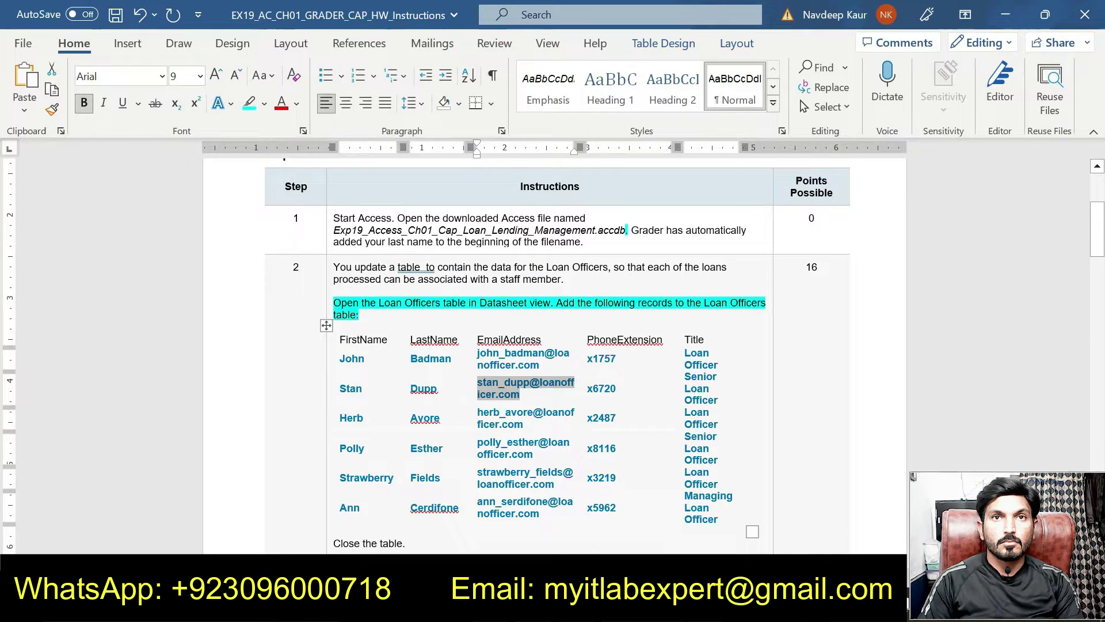
double_click(601, 388)
key("ctrl+c")
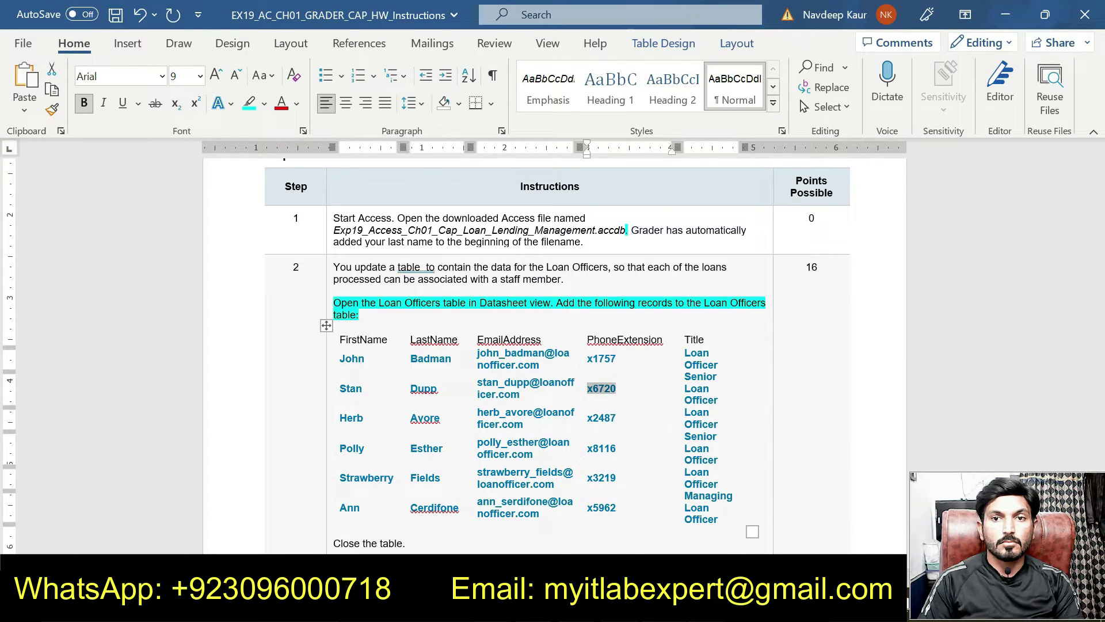
key("alt+Tab")
key("Tab")
key("ctrl+v")
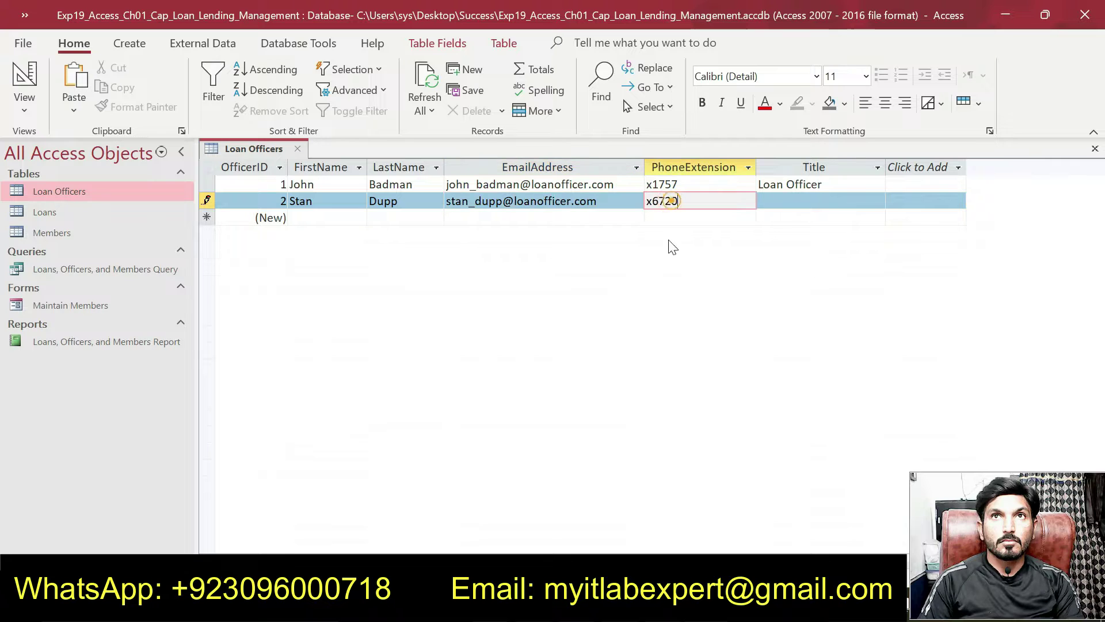
Step: Copy the second officer's title, Senior Loan Officer, from the Word instructions into the Title field of the second Access record
key("alt+Tab")
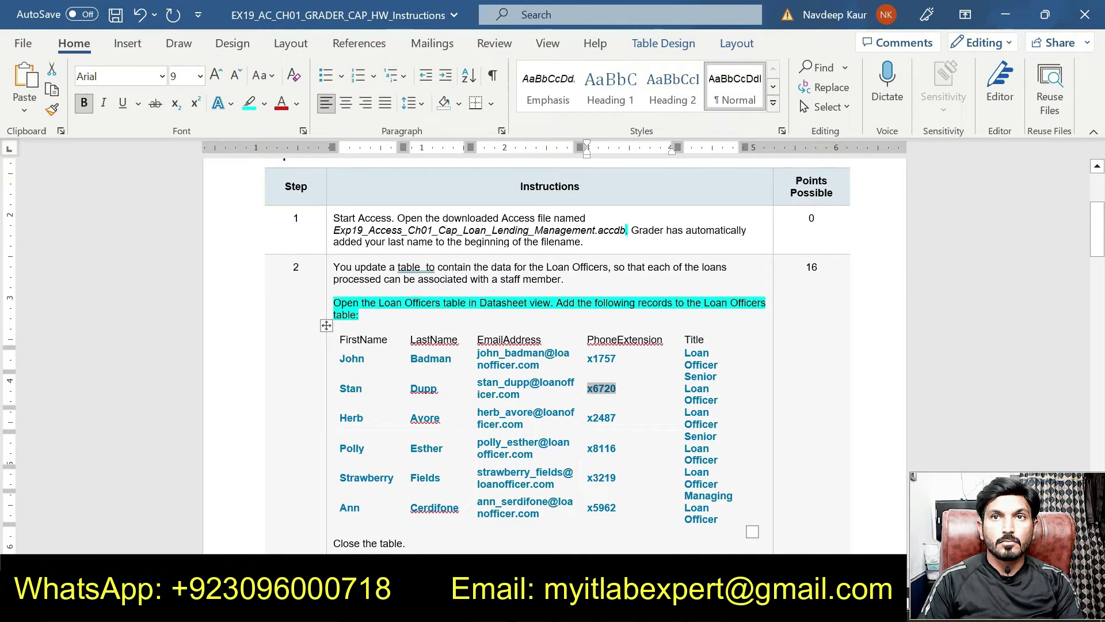
left_click_drag(684, 376, 712, 388)
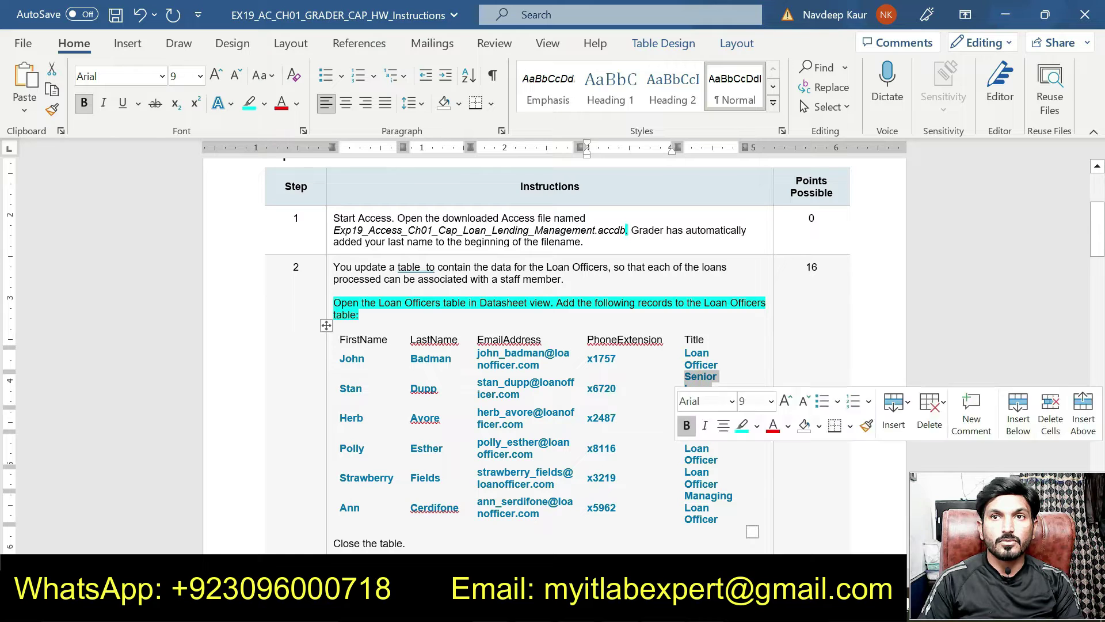
key("alt+Tab")
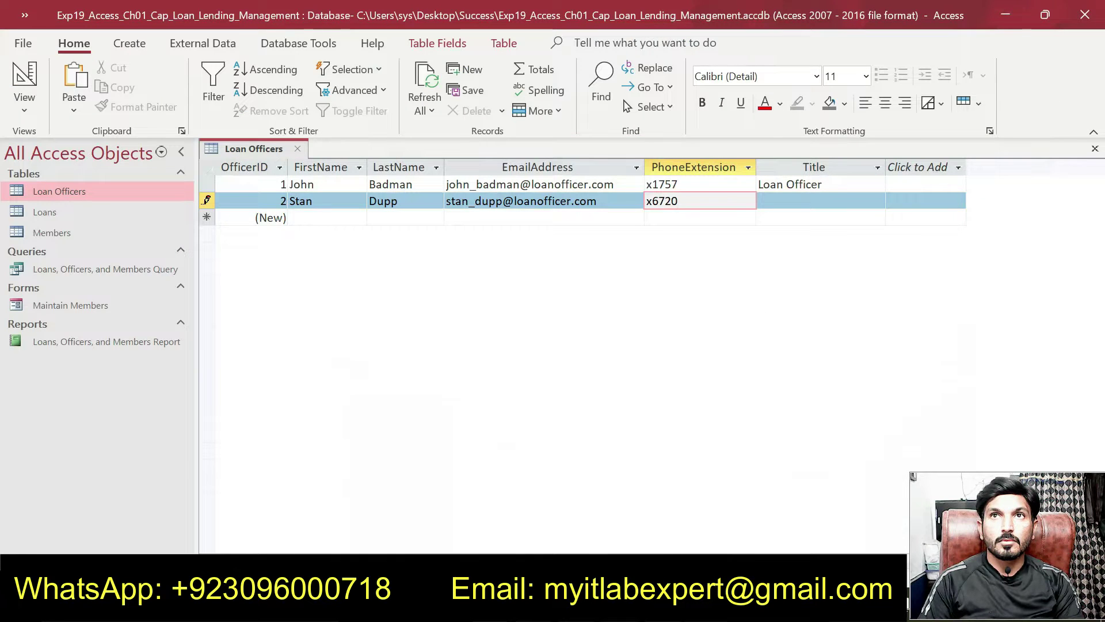
key("Tab")
type("Senior Loan Officer")
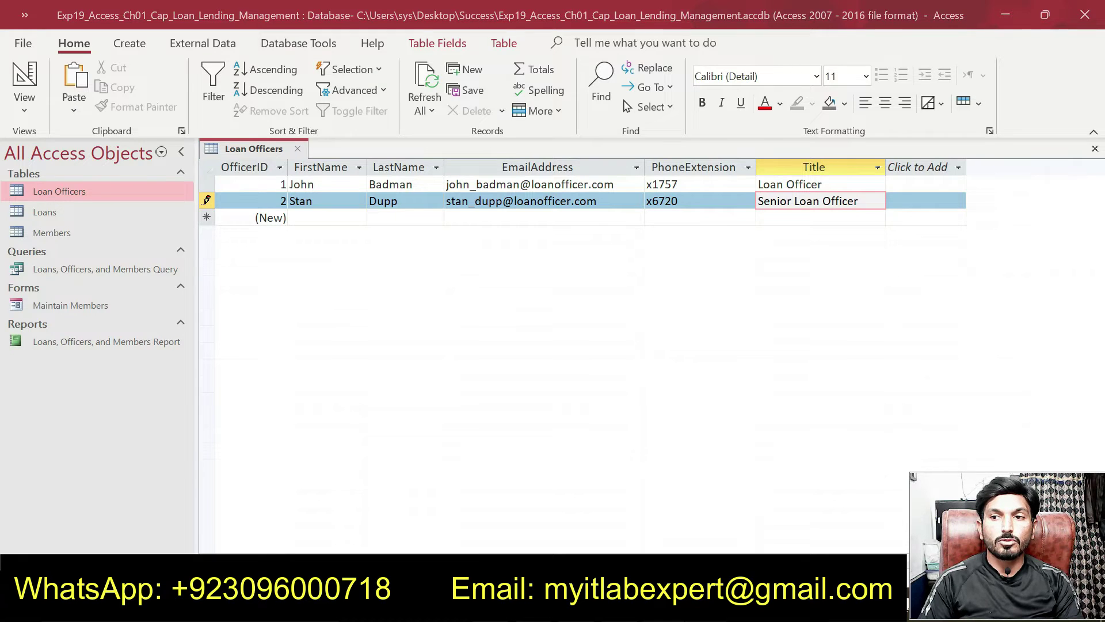
Step: Copy the third officer's first name from the Word instructions into the FirstName field of a new Loan Officers record in Access
key("alt+Tab")
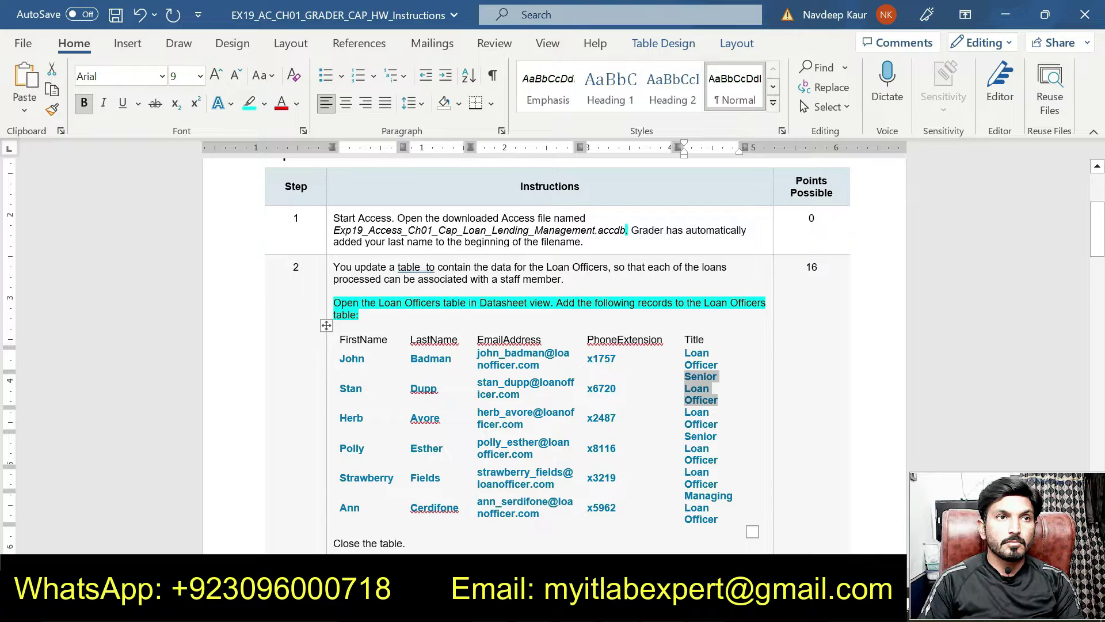
double_click(351, 418)
key("ctrl+c")
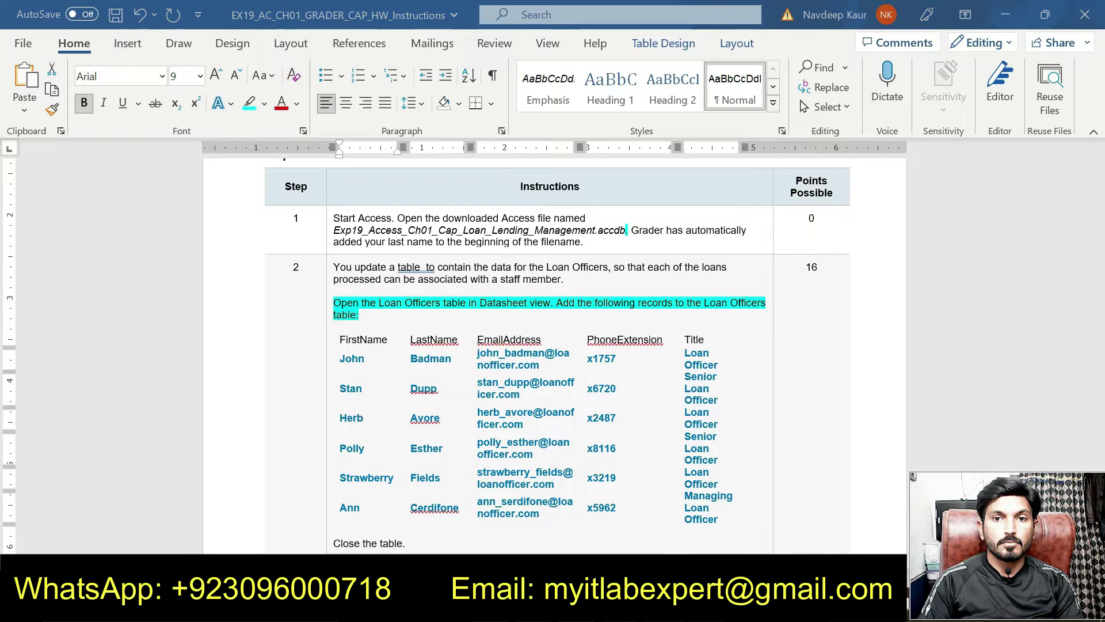
key("alt+Tab")
key("ctrl+v")
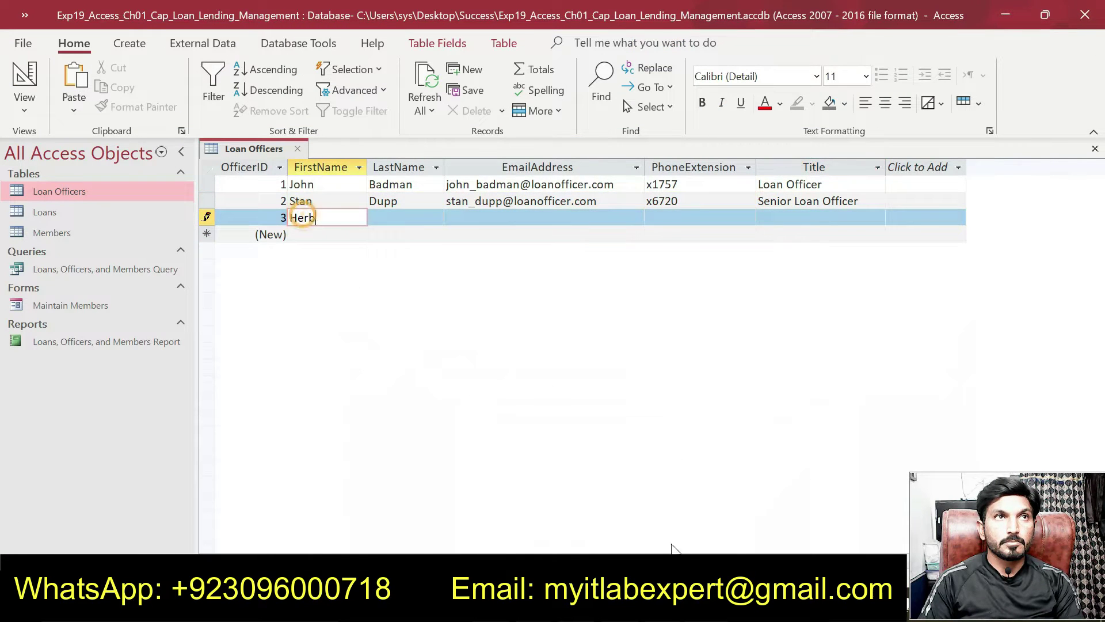
Step: Copy the third officer's last name from the Word instructions into the LastName field of the third Access record
key("alt+Tab")
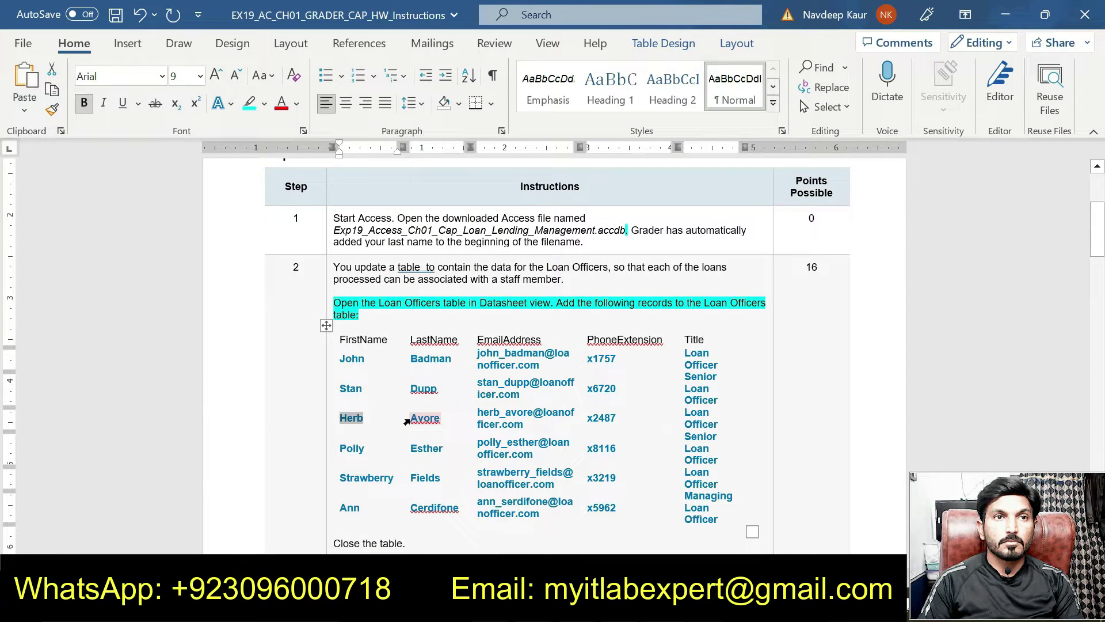
double_click(424, 418)
key("ctrl+c")
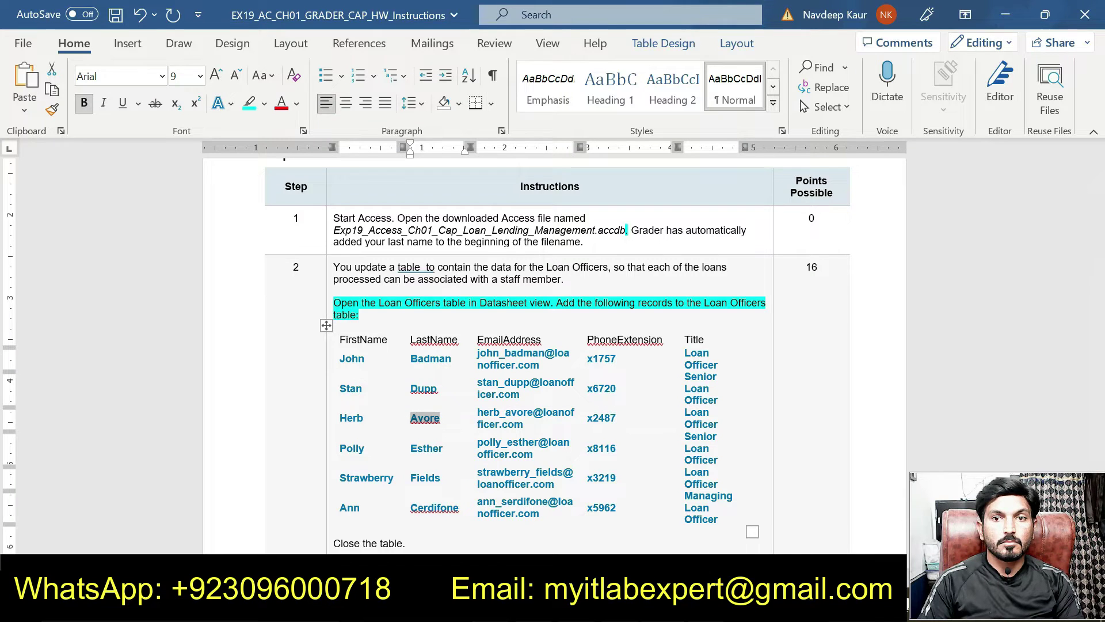
key("alt+Tab")
left_click(393, 201)
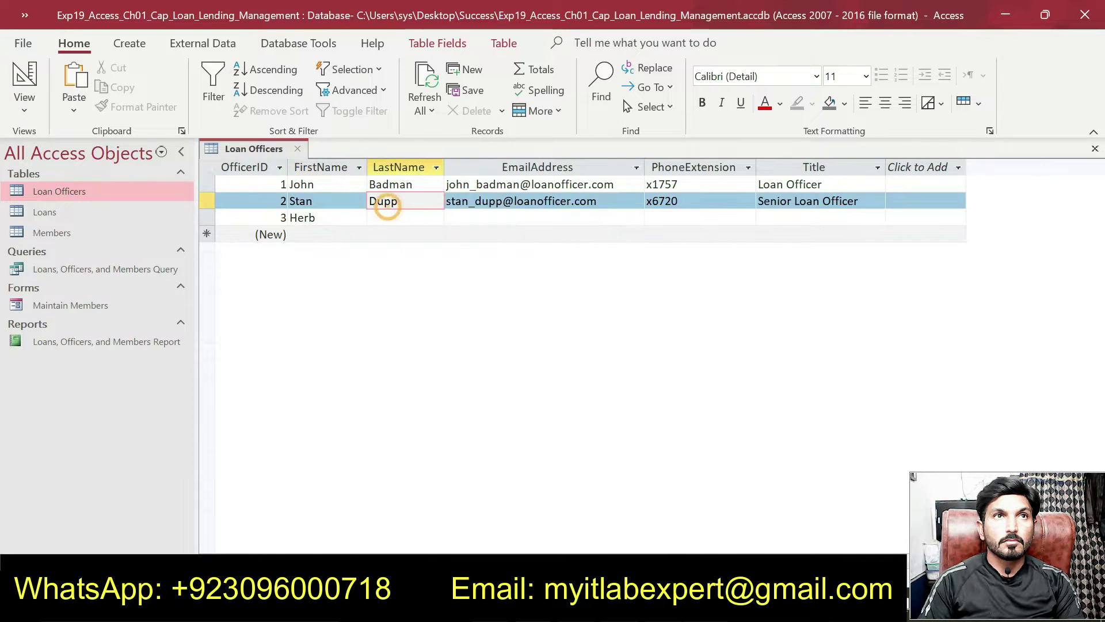
left_click(382, 218)
key("ctrl+v")
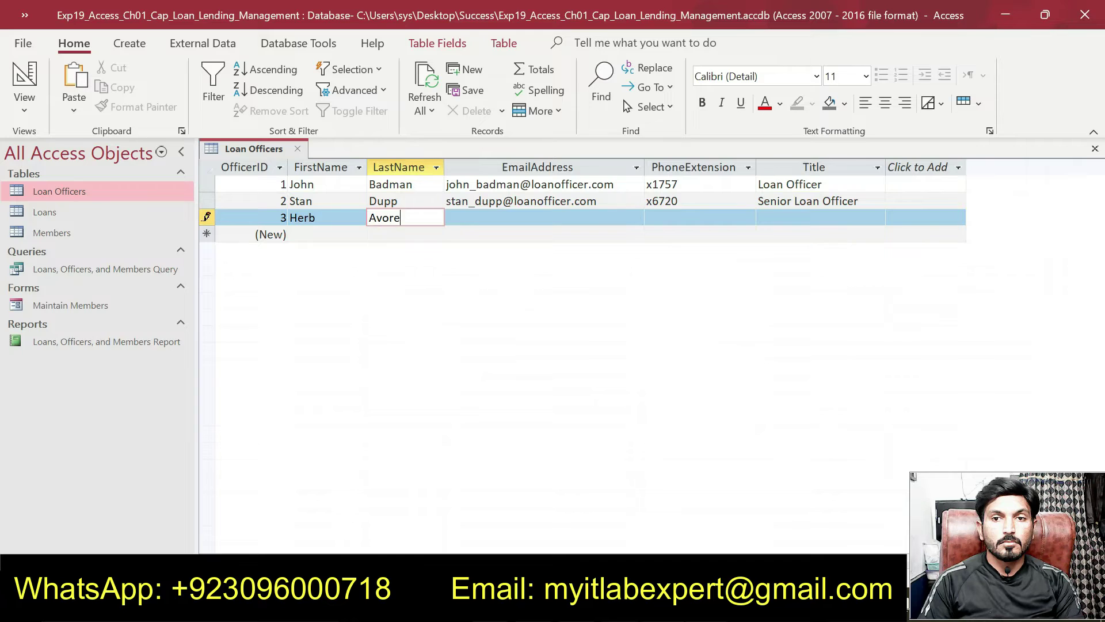
Step: Copy the third officer's e-mail from the Word instructions into the EmailAddress field of the third Access record
key("alt+Tab")
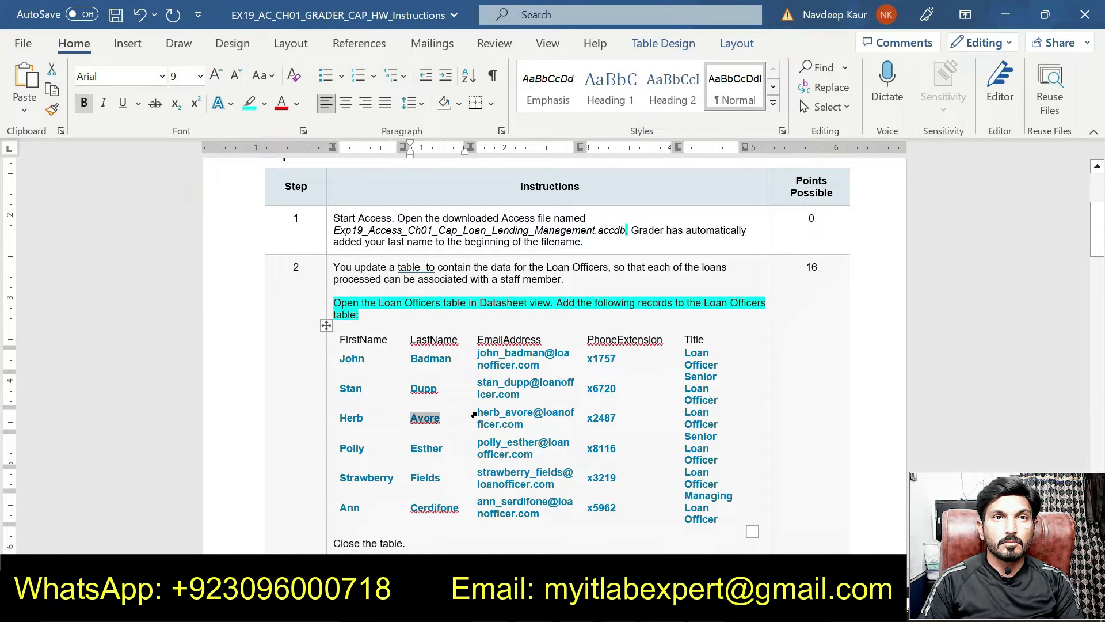
left_click_drag(478, 412, 523, 424)
key("ctrl+c")
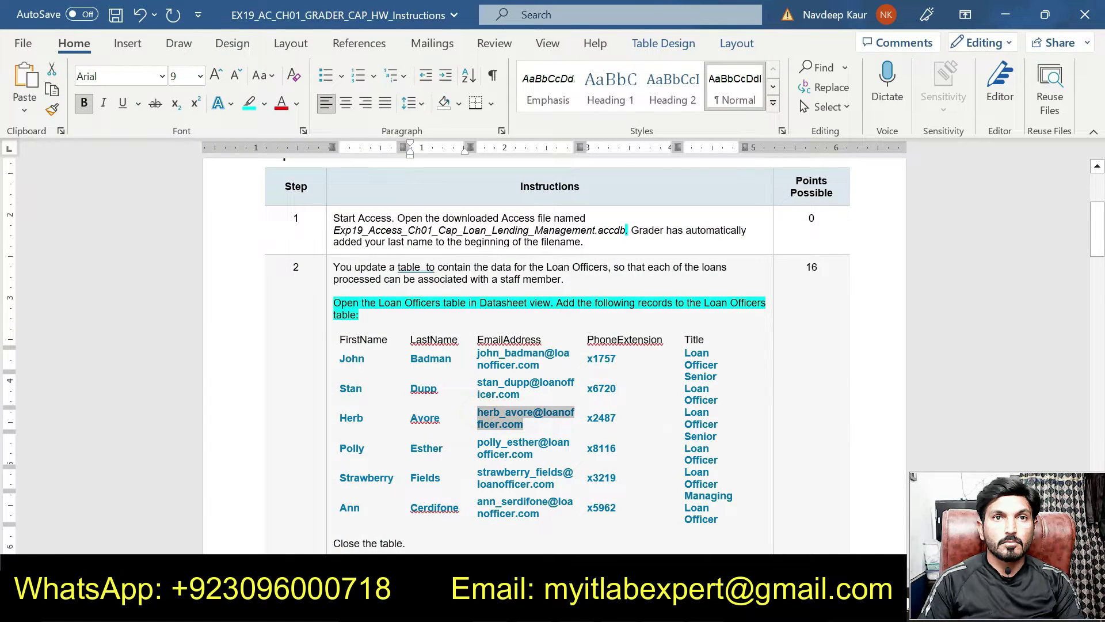
key("alt+Tab")
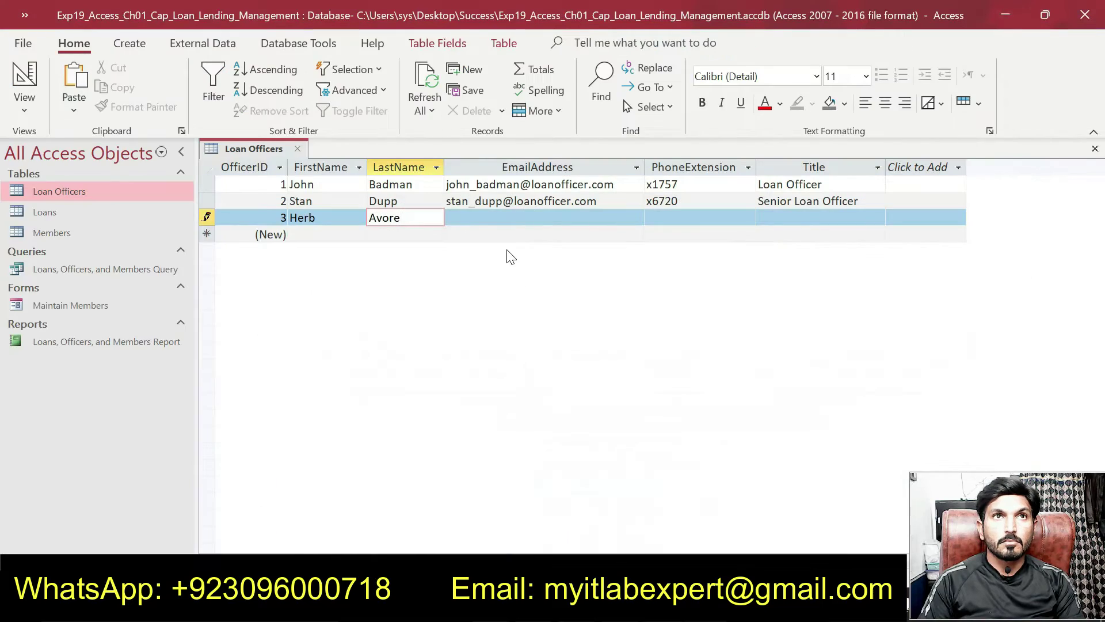
key("Tab")
key("ctrl+v")
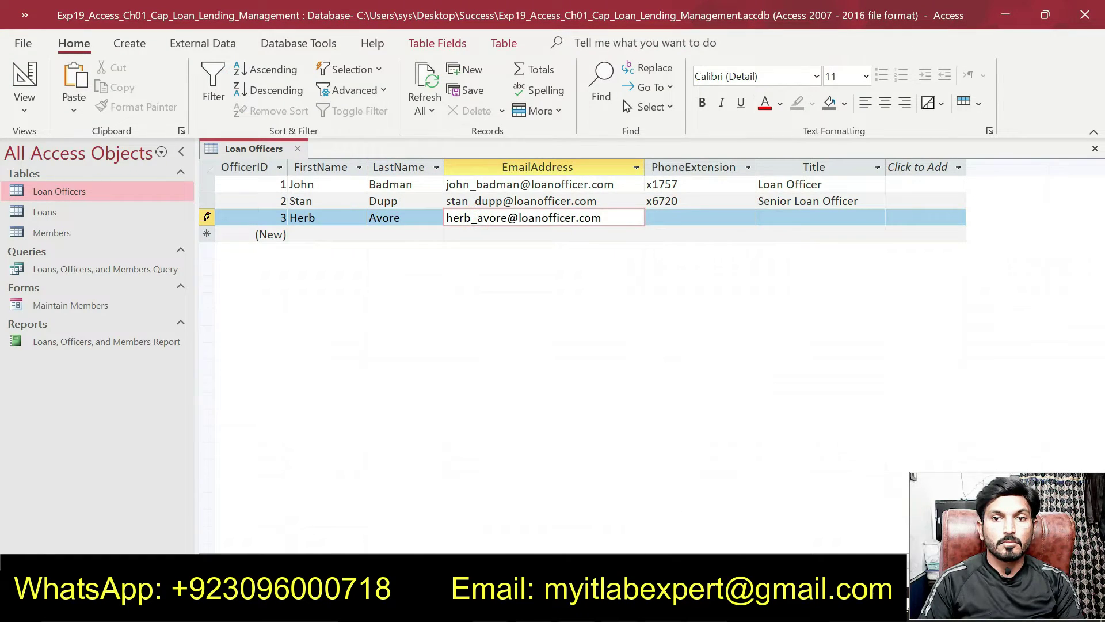
Step: Copy the third officer's phone extension from the Word instructions into the PhoneExtension field of the third Access record
key("alt+Tab")
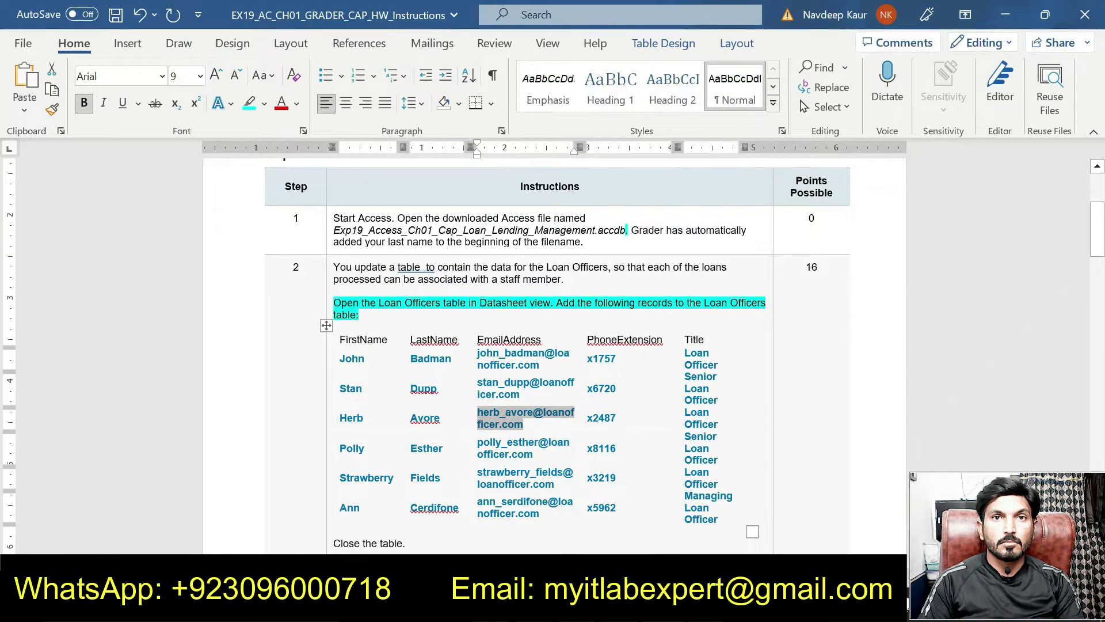
double_click(601, 417)
key("ctrl+c")
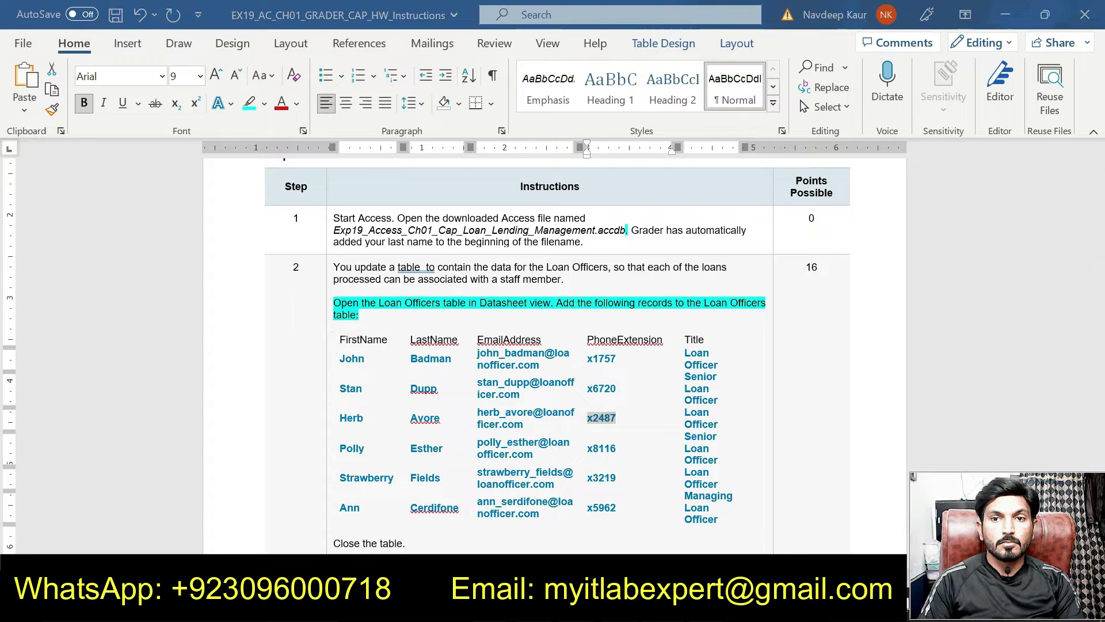
key("alt+Tab")
left_click(661, 219)
key("ctrl+v")
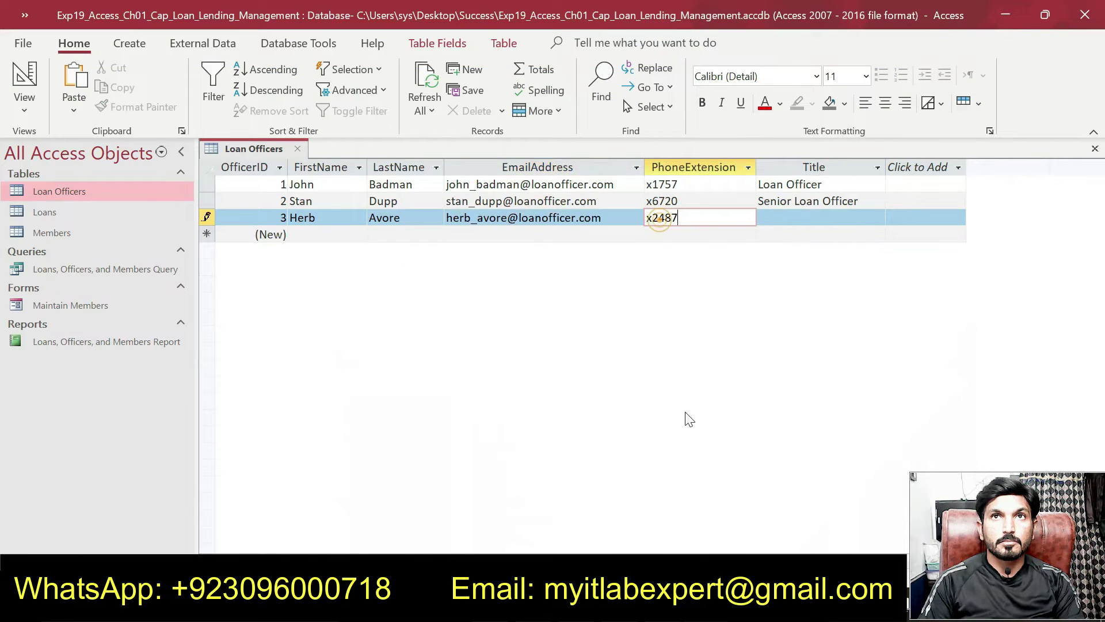
Step: Copy the third officer's title, Loan Officer, from the Word instructions into the Title field of the third Access record
key("alt+Tab")
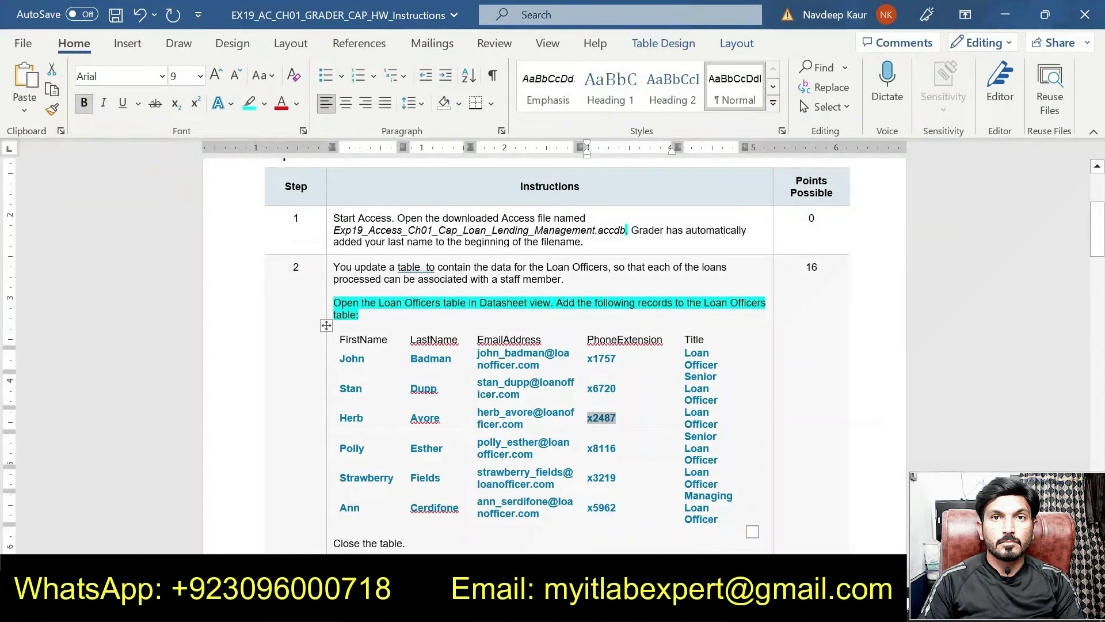
left_click_drag(684, 413, 717, 425)
key("ctrl+c")
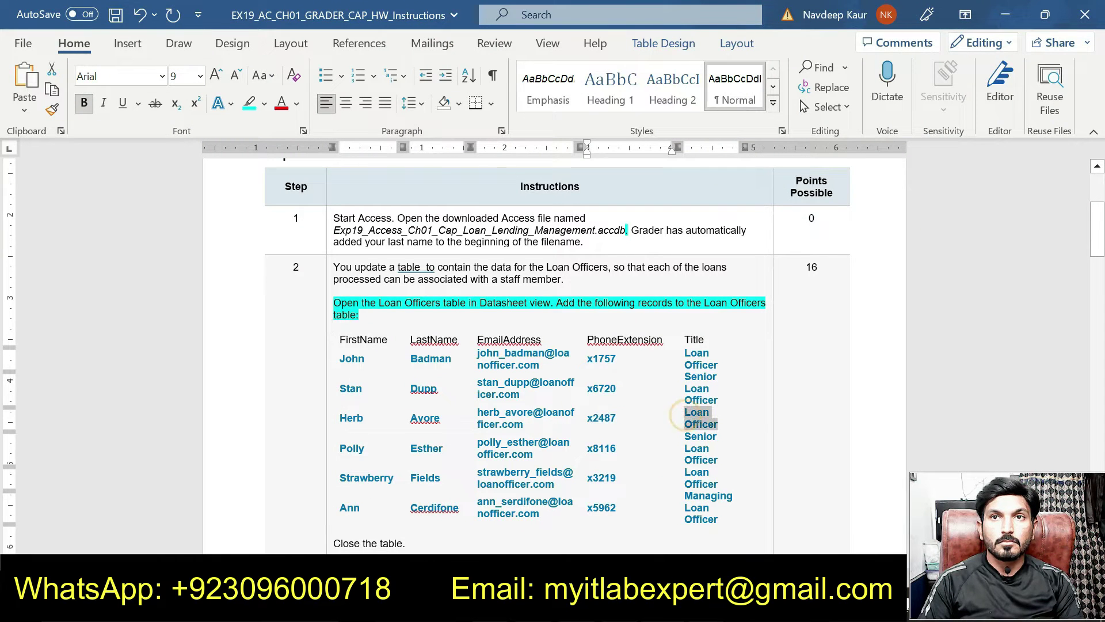
key("alt+Tab")
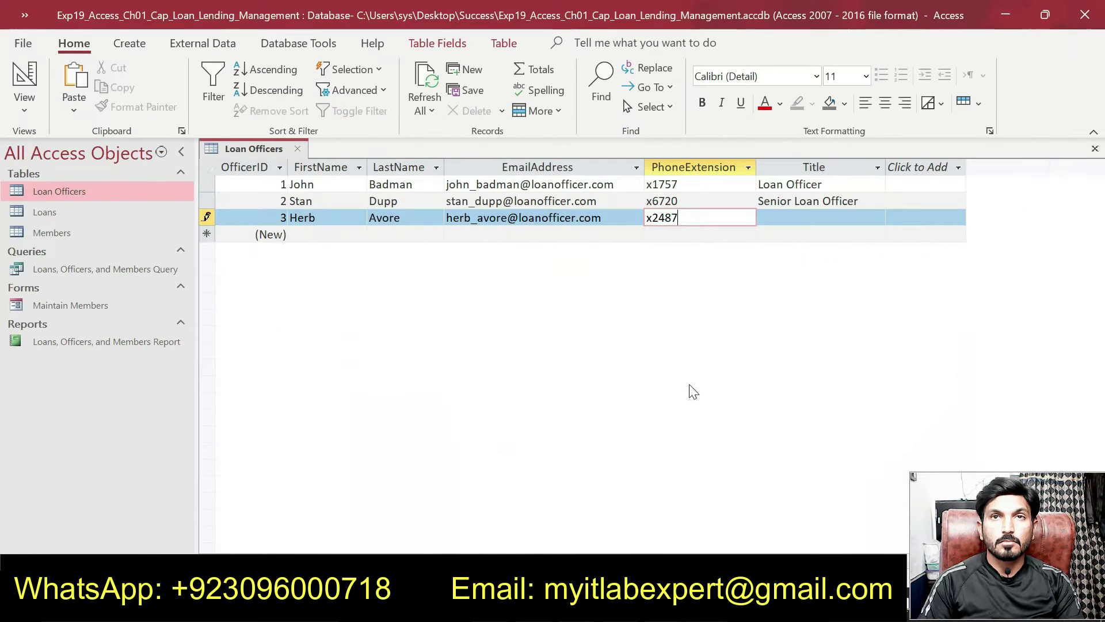
left_click(760, 218)
key("ctrl+v")
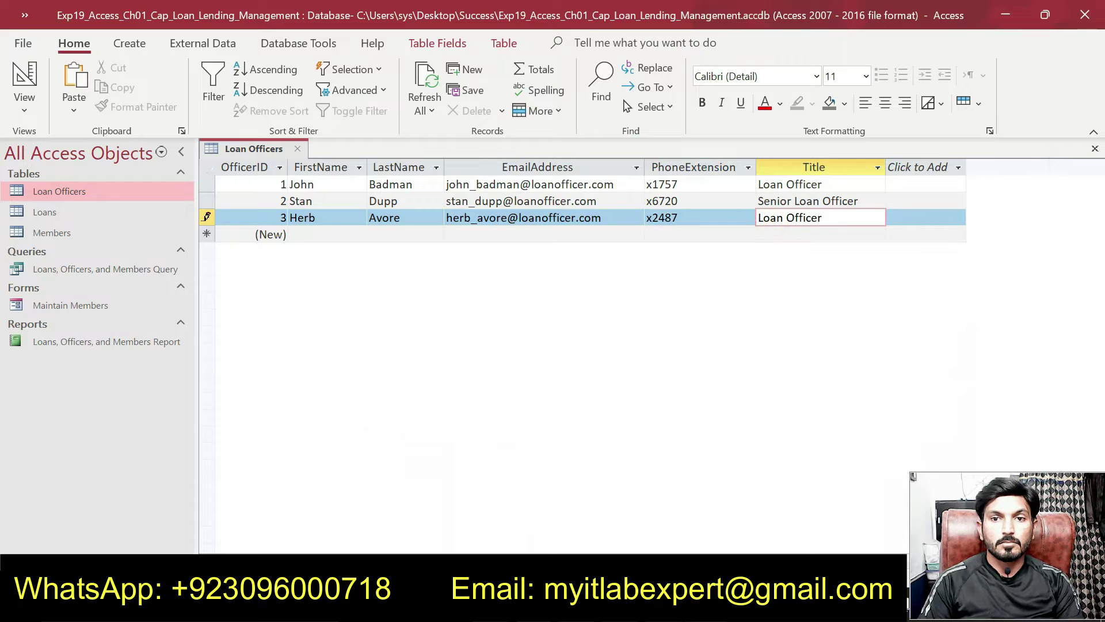
Step: Copy the fourth officer's first name from the Word instructions into the FirstName field of a new Loan Officers record in Access
key("alt+Tab")
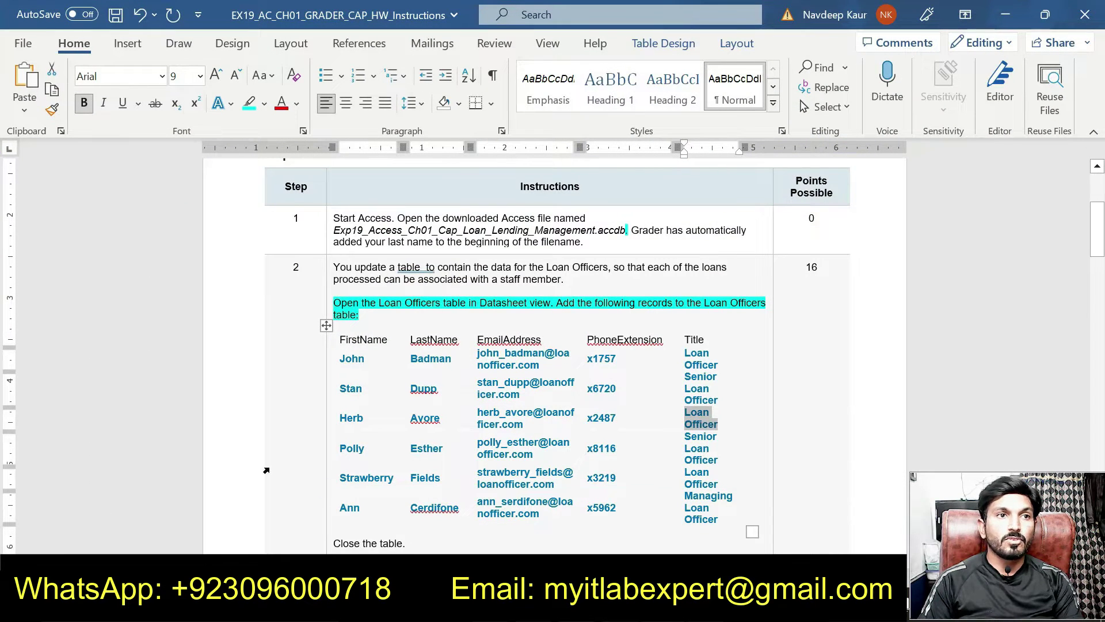
double_click(348, 447)
key("ctrl+c")
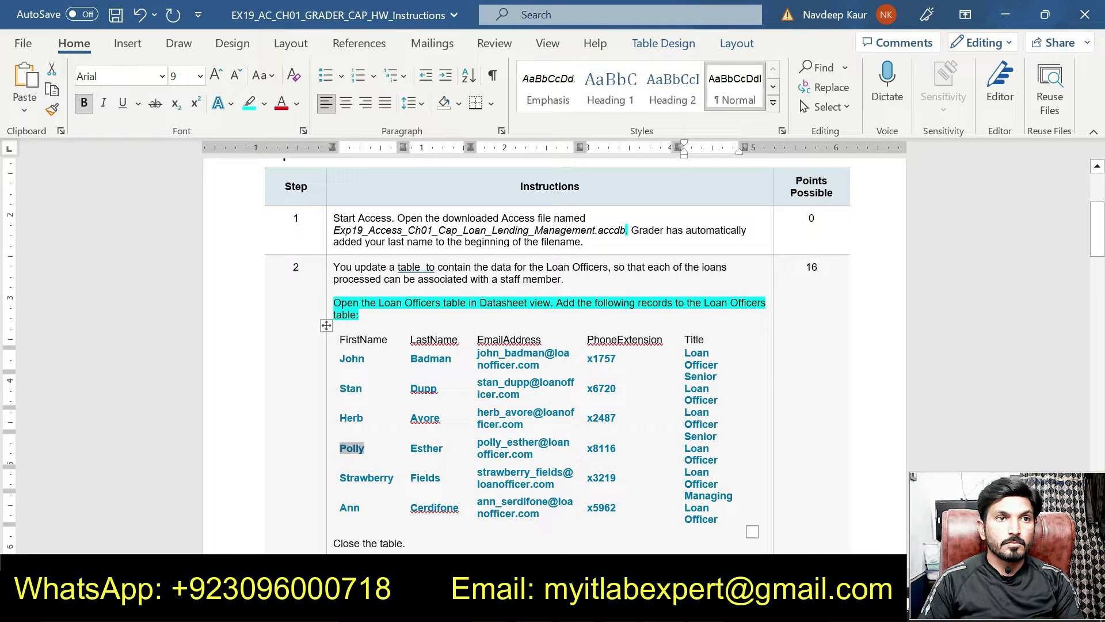
key("alt+Tab")
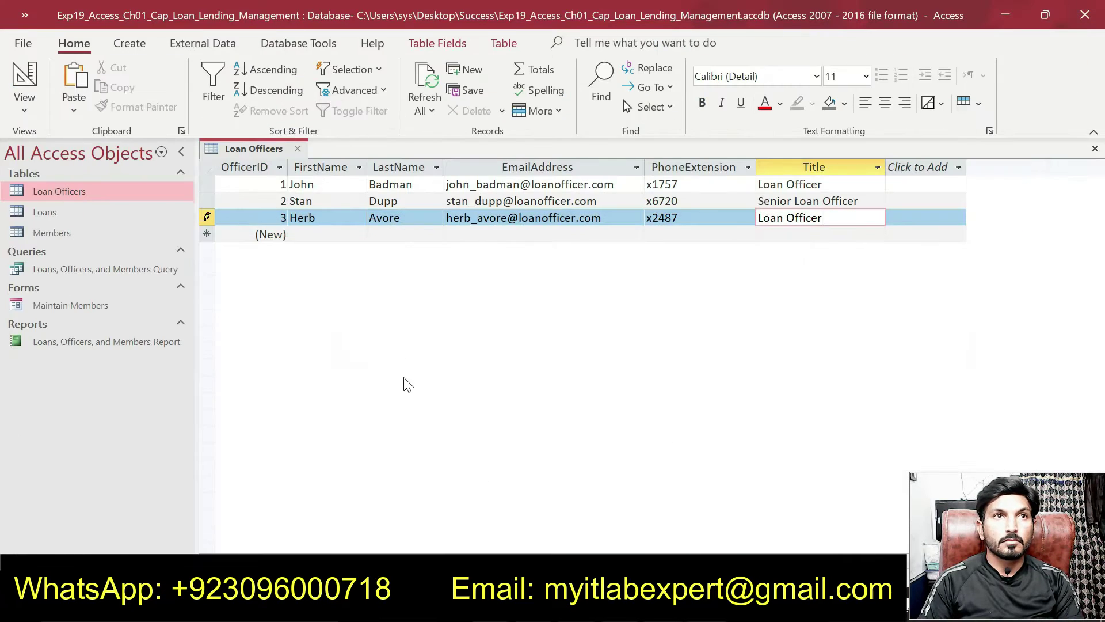
left_click(333, 234)
key("ctrl+v")
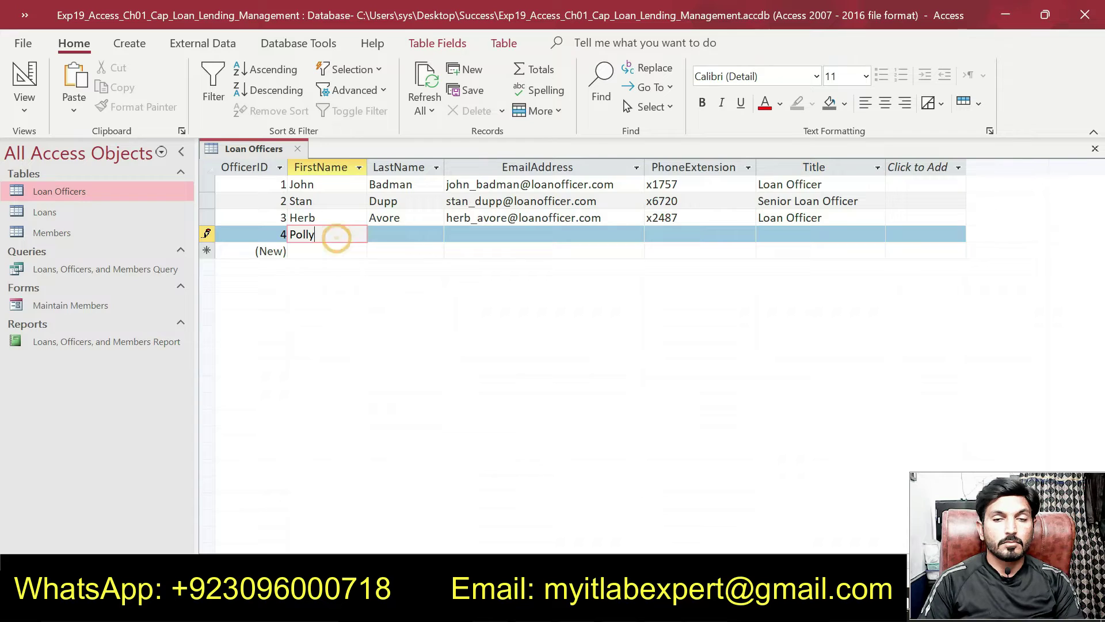
Step: Copy the fourth officer's last name from the Word instructions into the LastName field of the fourth Access record
key("alt+Tab")
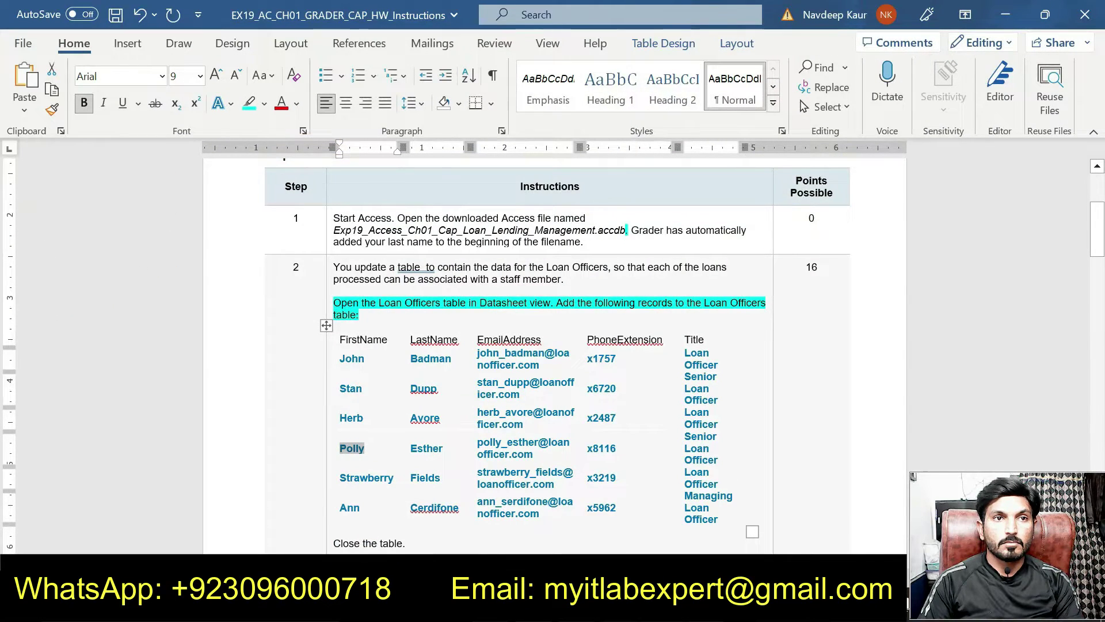
double_click(417, 448)
key("ctrl+c")
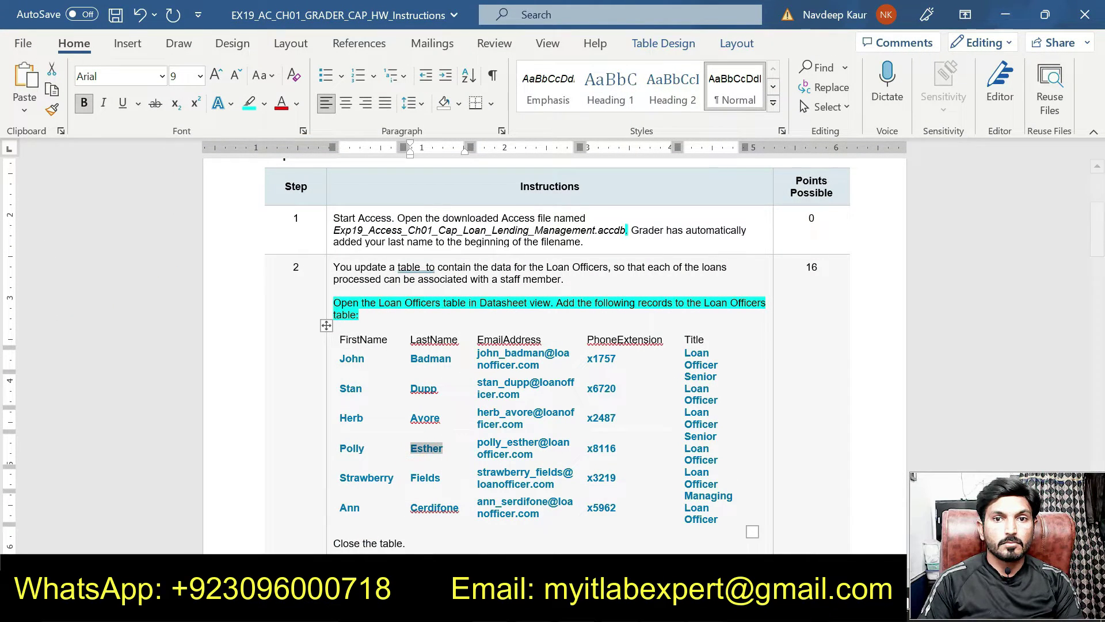
key("alt+Tab")
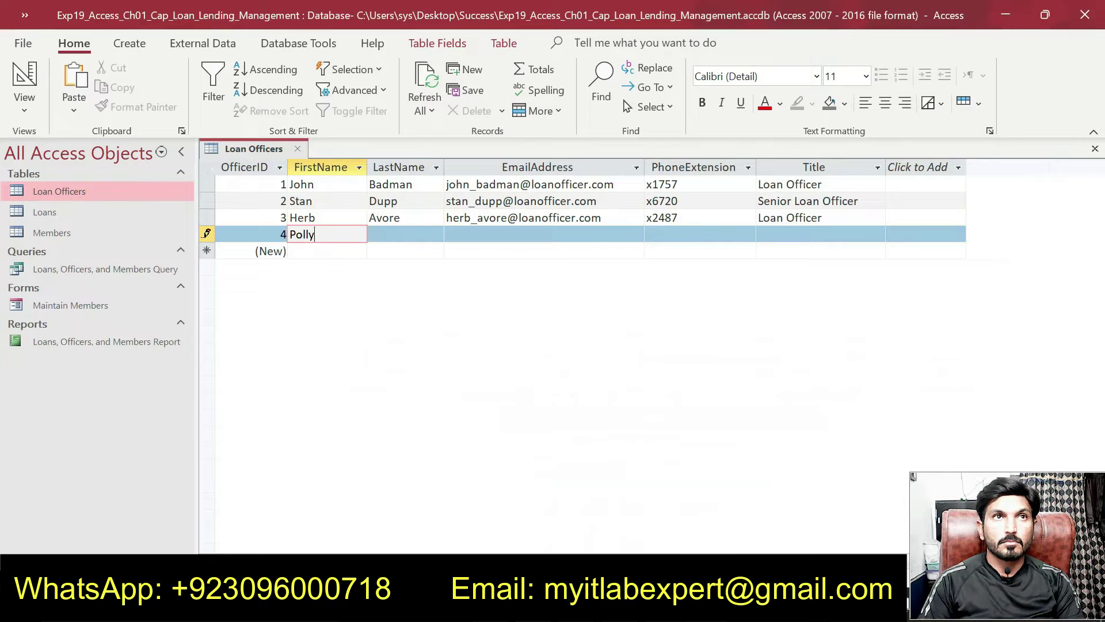
key("Tab")
key("ctrl+v")
Step: Copy the fourth officer's e-mail from the Word instructions into the EmailAddress field of the fourth Access record
key("alt+Tab")
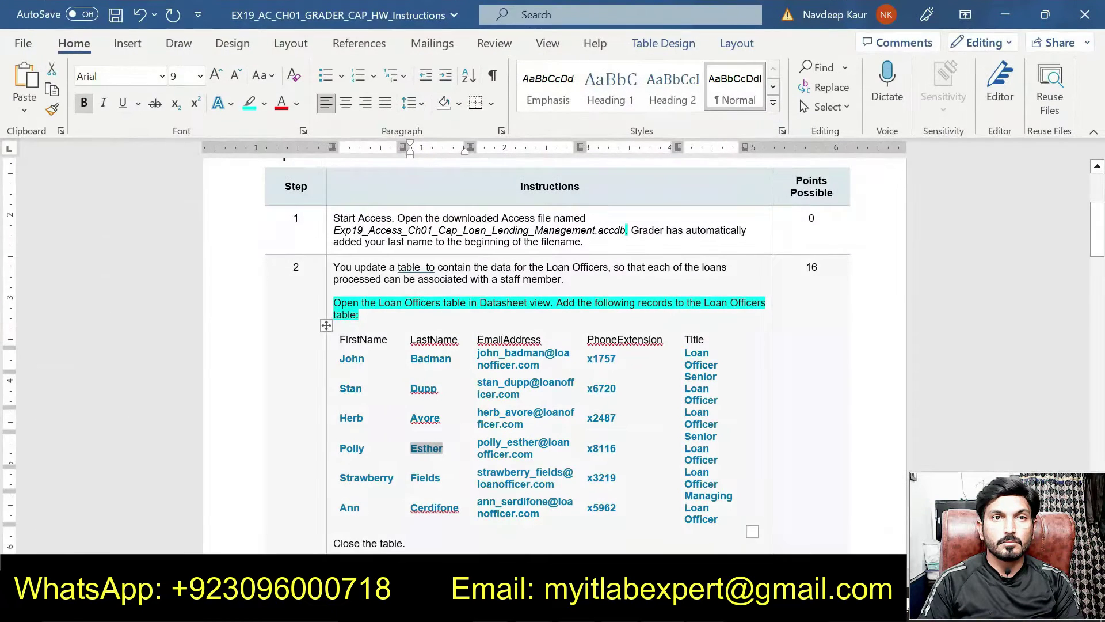
left_click_drag(534, 454, 477, 441)
key("ctrl+c")
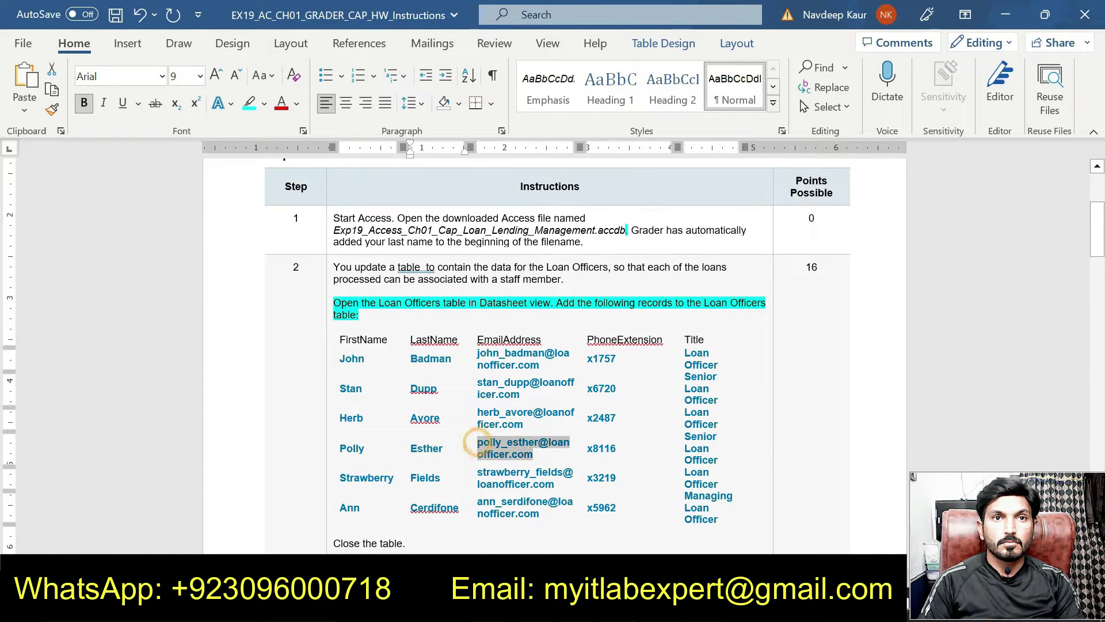
key("alt+Tab")
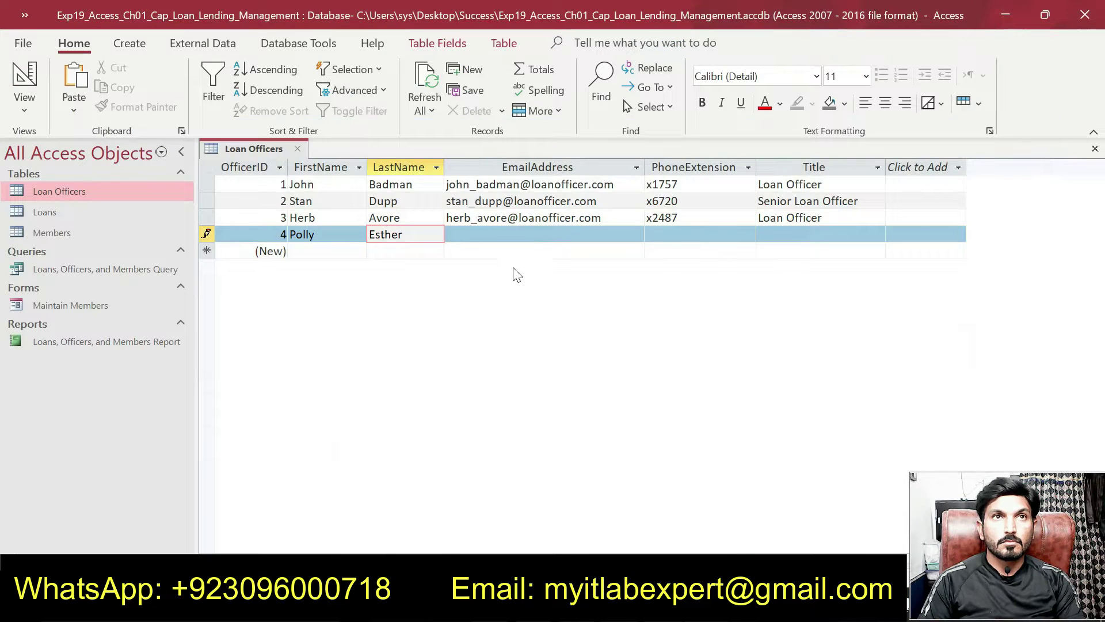
key("Tab")
key("ctrl+v")
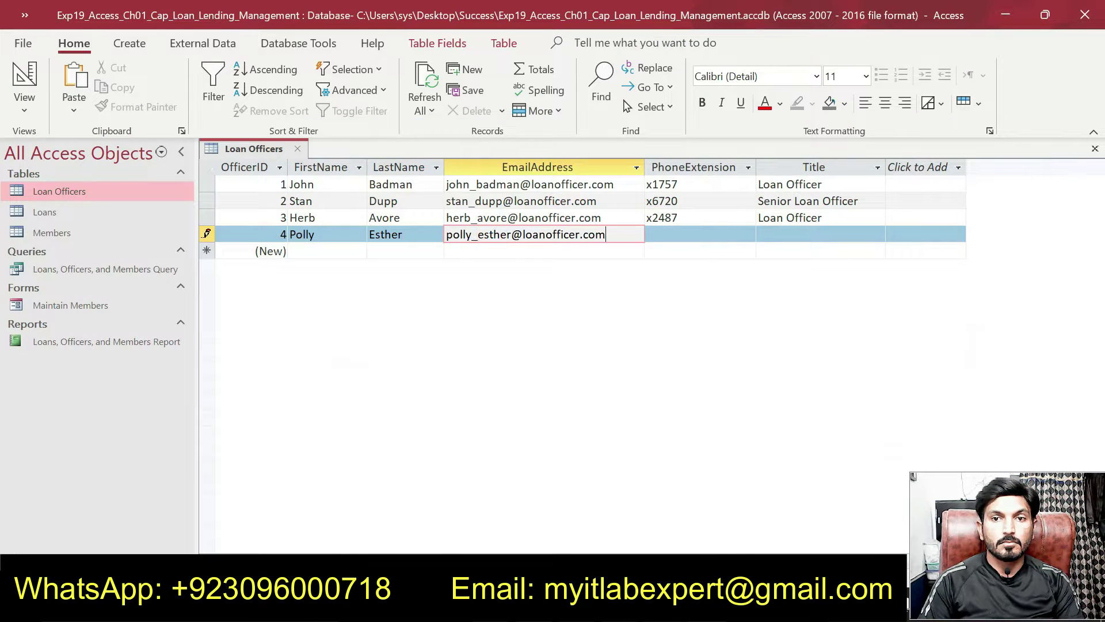
Step: Transfer the fourth officer's phone extension from the Word instructions into the PhoneExtension field of the fourth Access record
key("alt+Tab")
scroll(556, 345, "down", 1)
left_click_drag(587, 406, 609, 406)
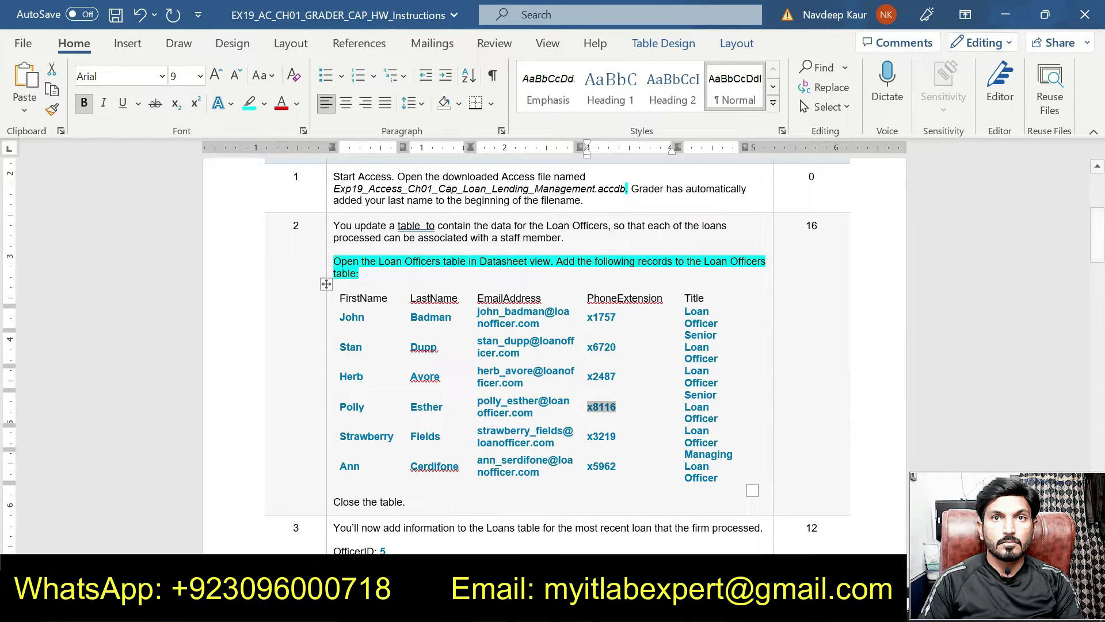
key("alt+Tab")
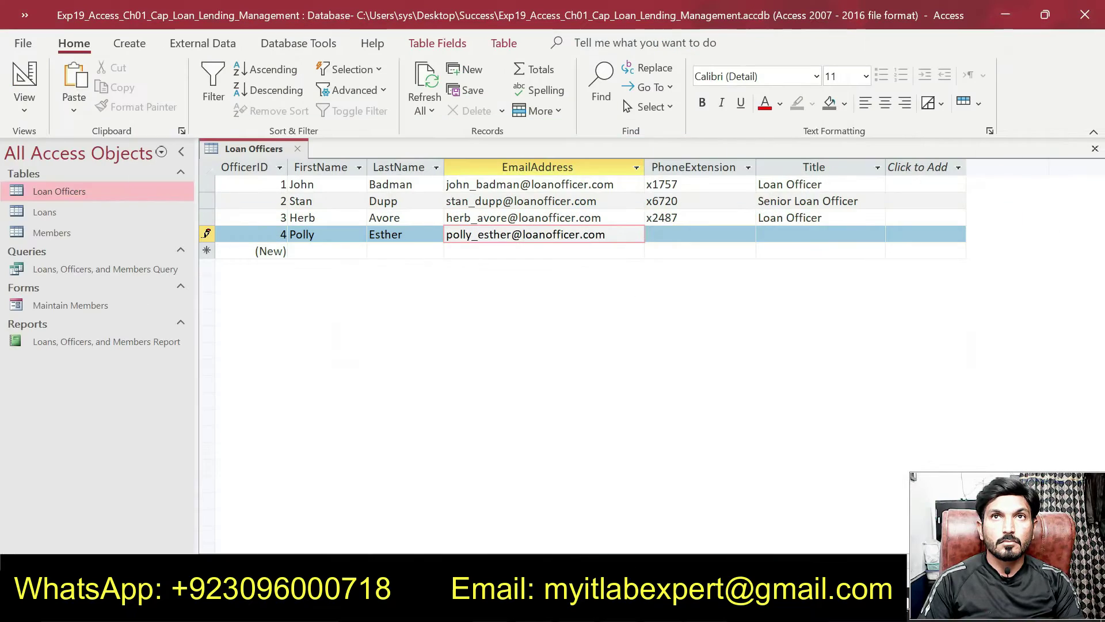
key("Tab")
type("x8116")
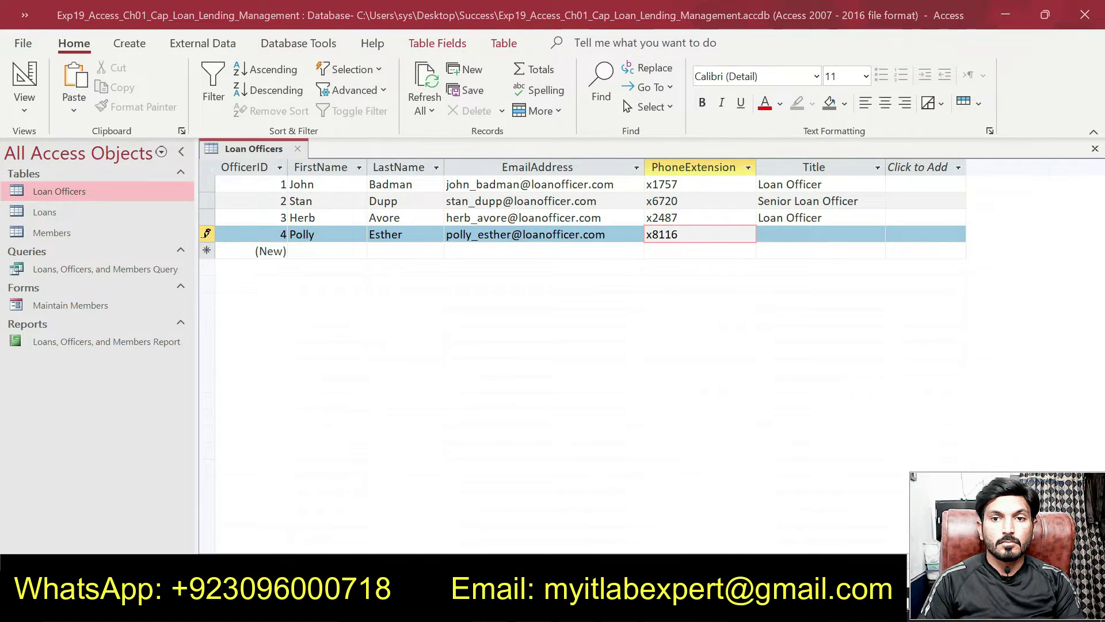
Step: Copy the fourth officer's title, Senior Loan Officer, from the Word instructions into the Title field of the fourth Access record
key("alt+Tab")
left_click_drag(685, 395, 717, 419)
key("ctrl+c")
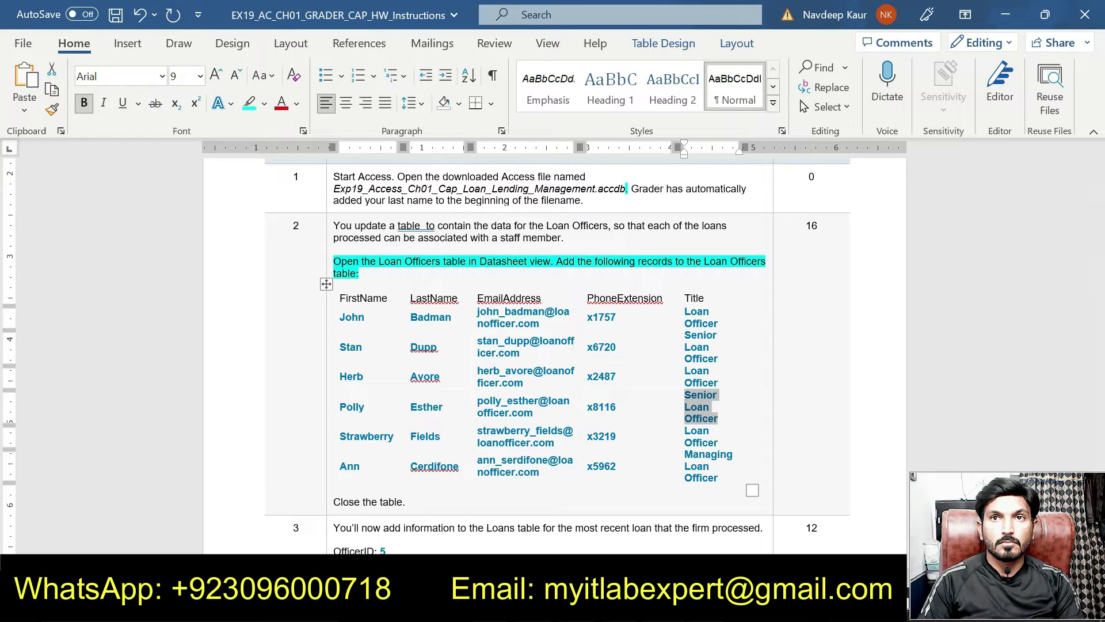
key("alt+Tab")
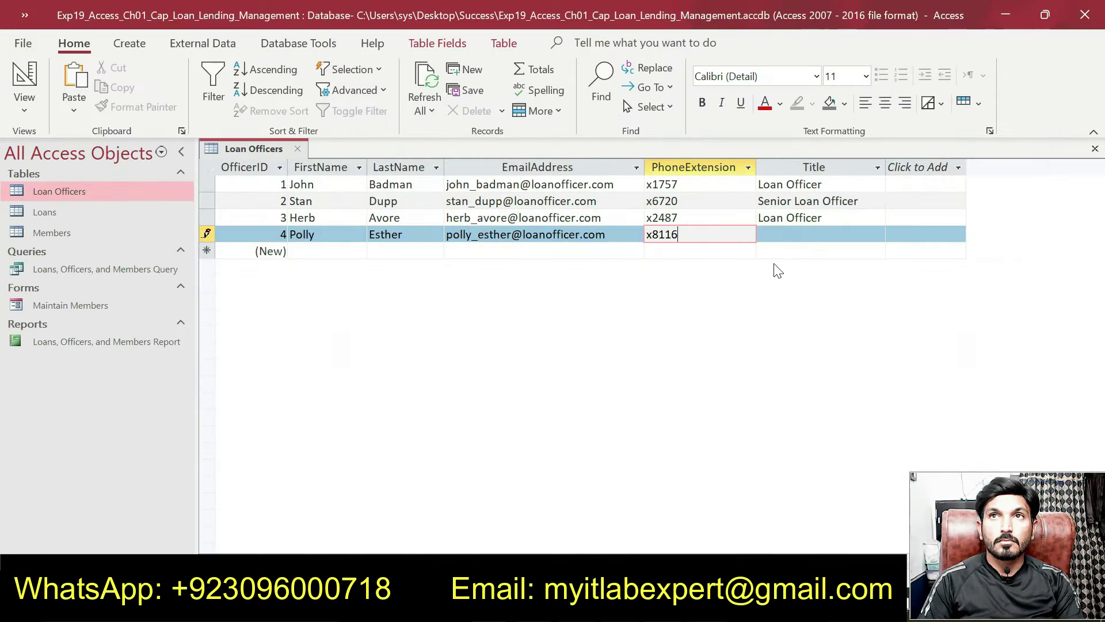
left_click(777, 241)
key("ctrl+v")
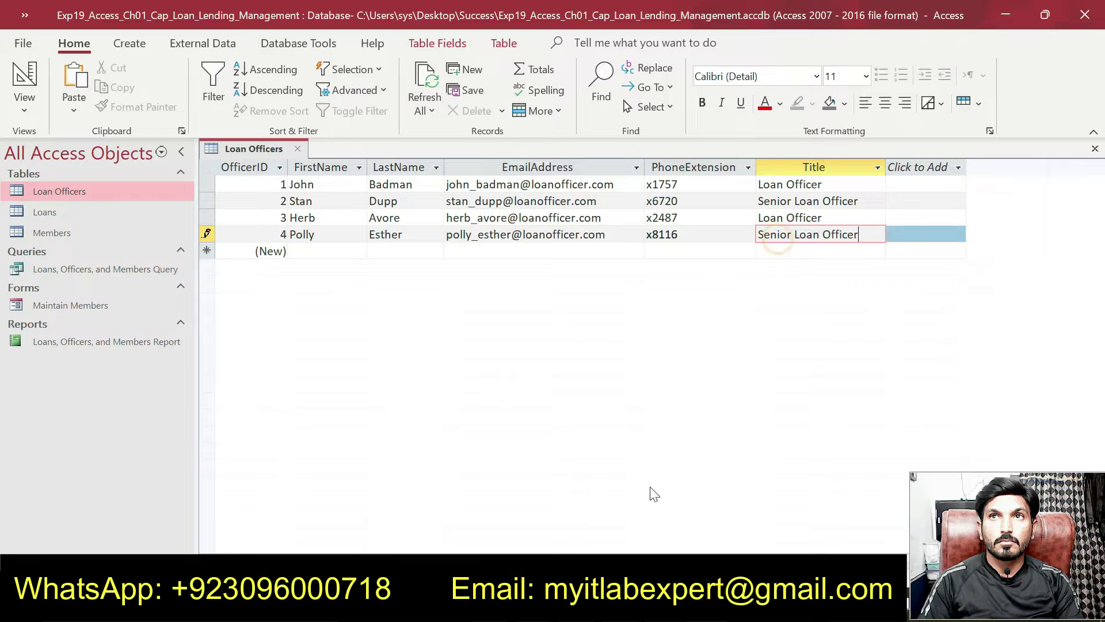
Step: Copy the fifth officer's first name from the Word instructions into the FirstName field of a new Loan Officers record in Access
key("alt+Tab")
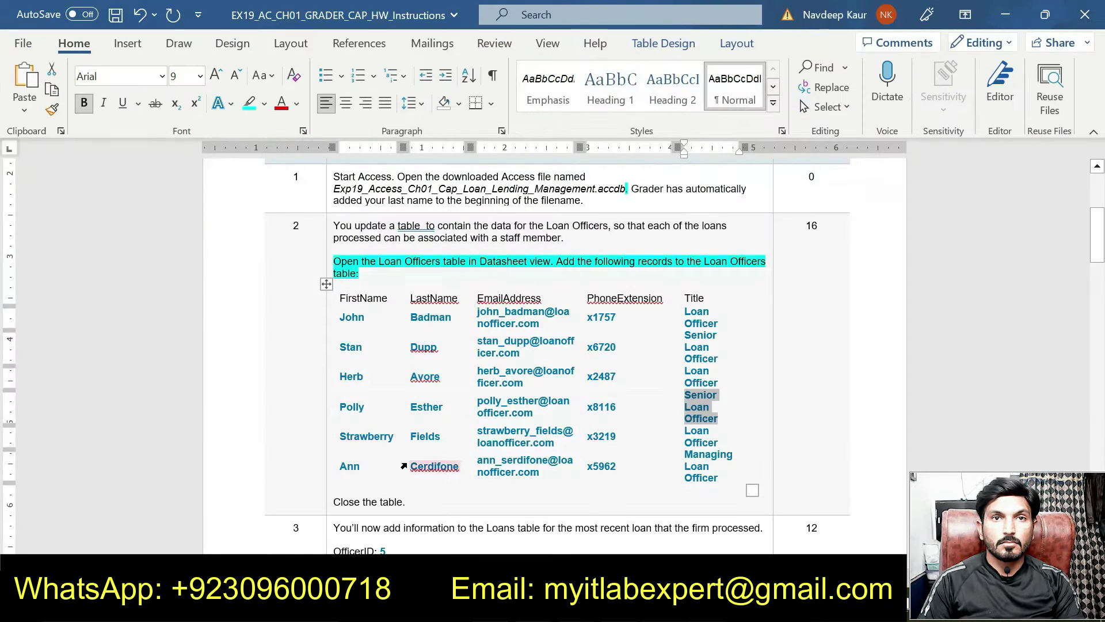
double_click(345, 436)
key("ctrl+c")
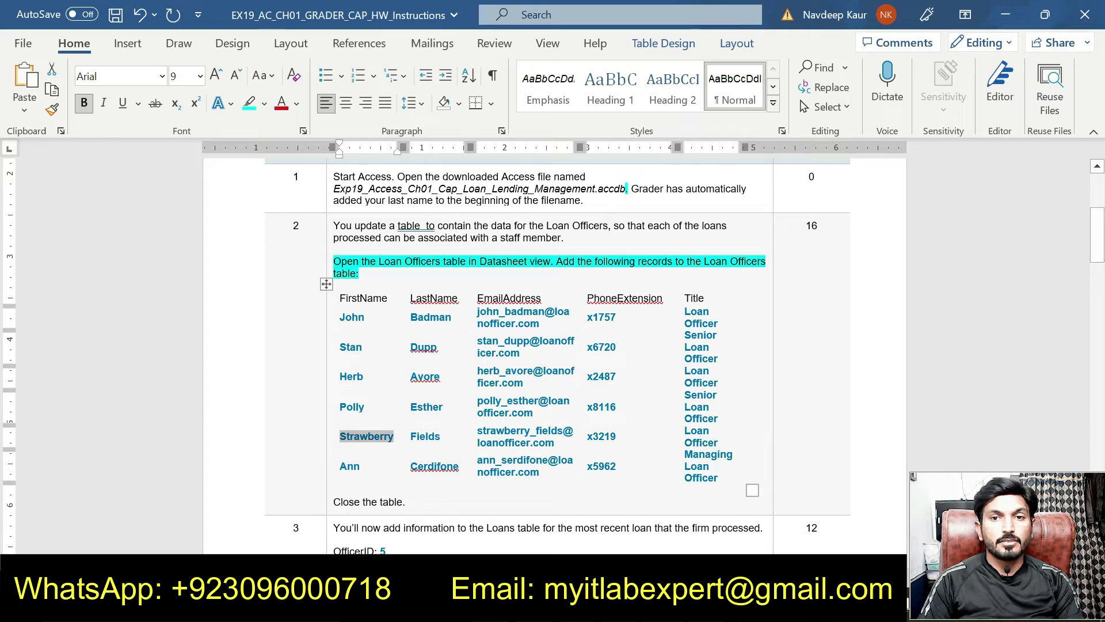
key("alt+Tab")
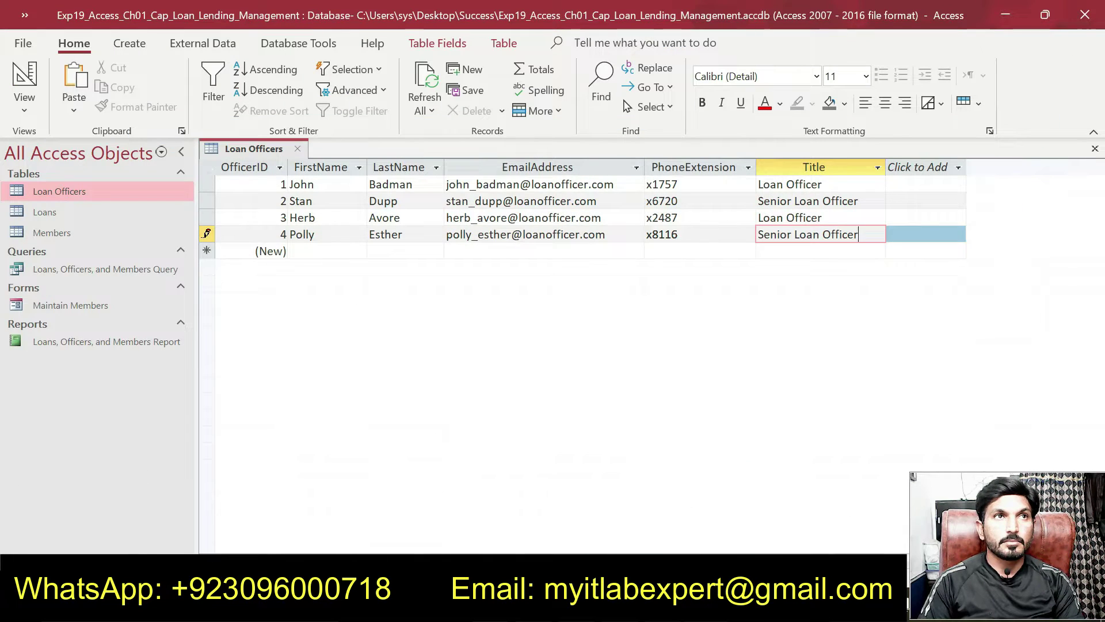
left_click(326, 251)
key("ctrl+v")
Step: Copy the fifth officer's last name from the Word instructions into the LastName field of the fifth Access record
key("alt+Tab")
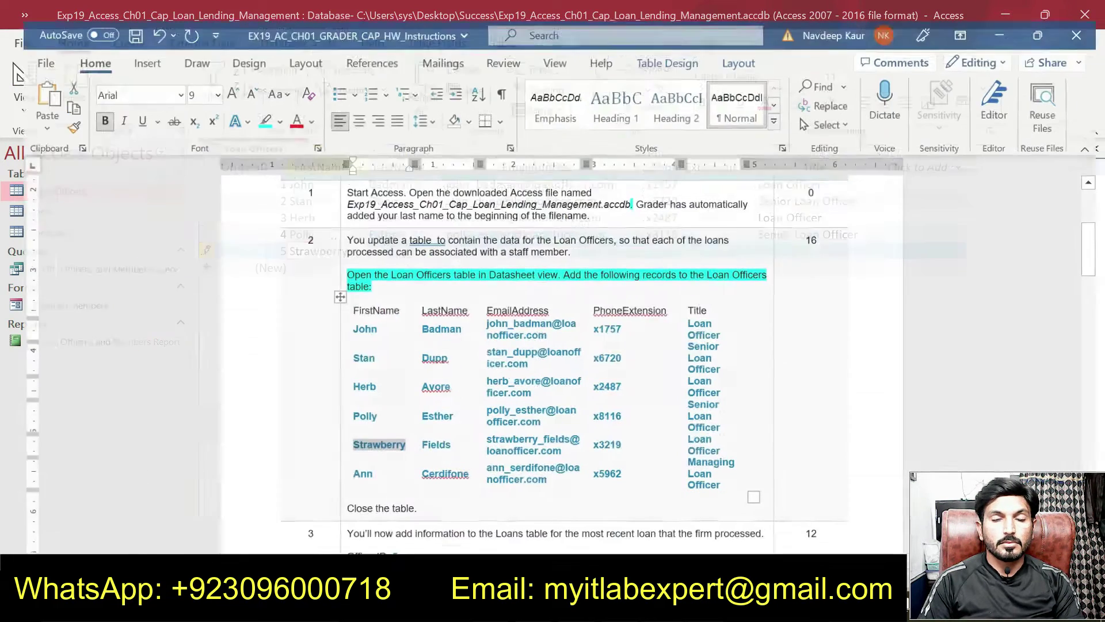
double_click(425, 436)
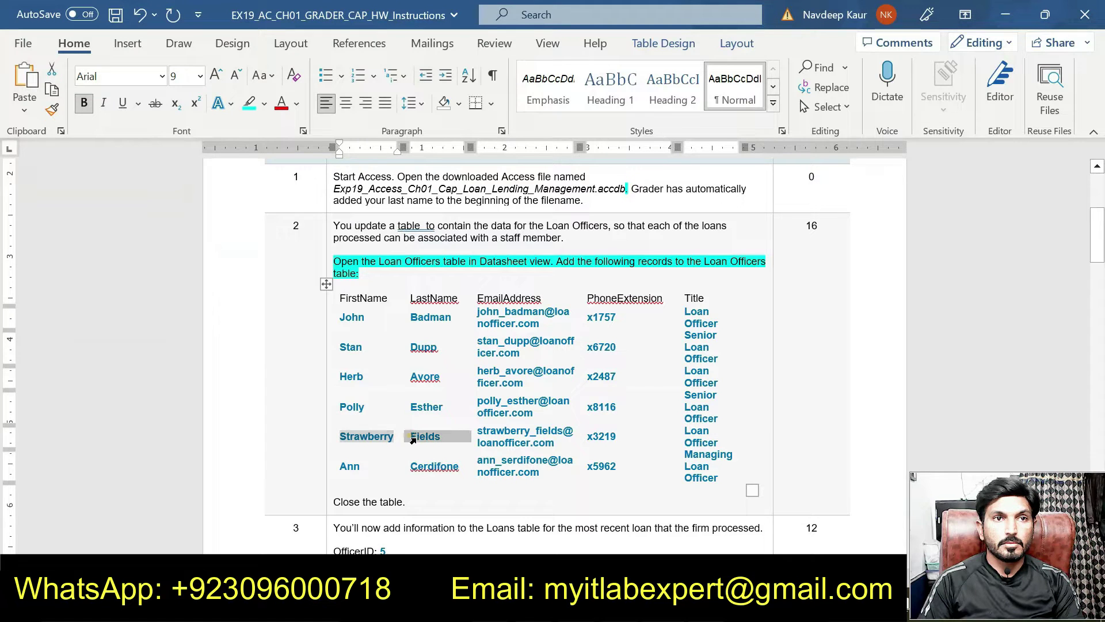
left_click(420, 433)
double_click(424, 436)
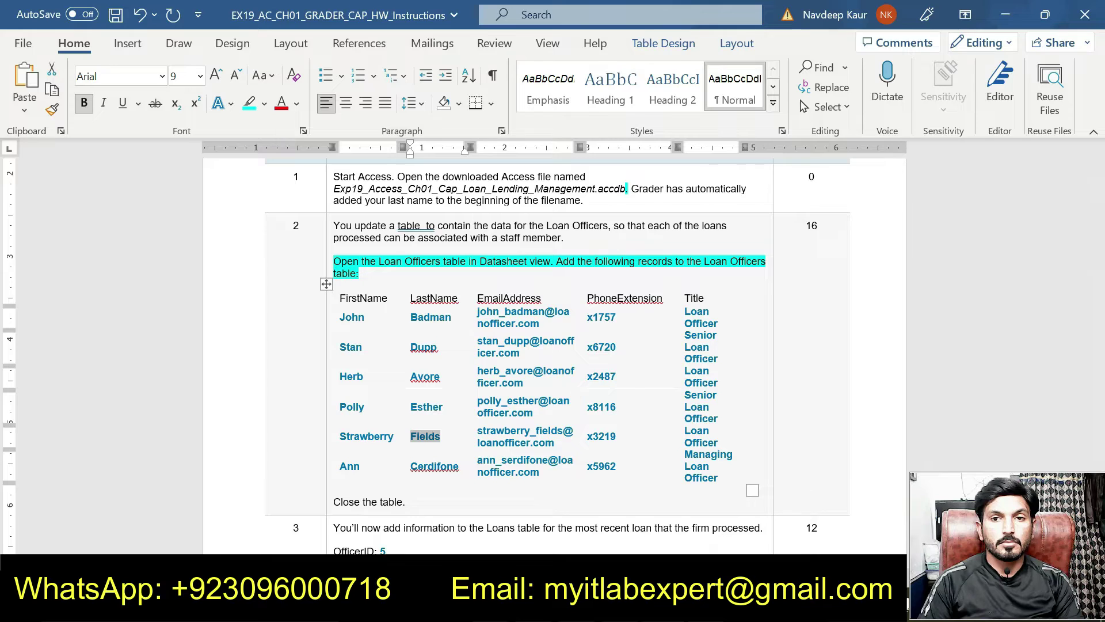
key("ctrl+c")
key("alt+Tab")
left_click(414, 252)
key("ctrl+v")
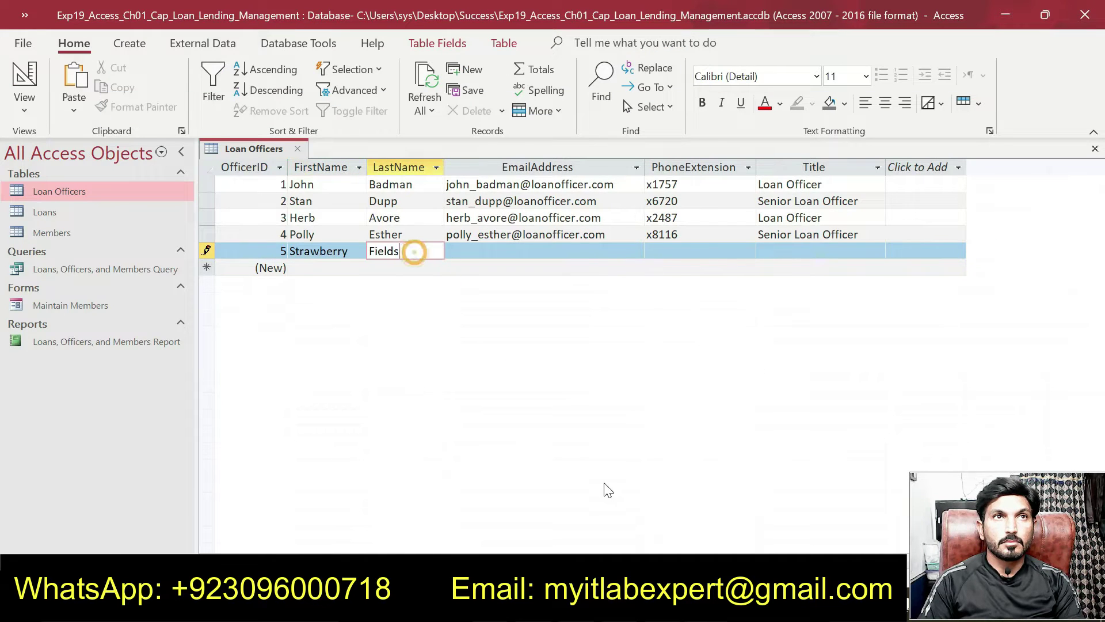
Step: Copy the fifth officer's e-mail from the Word instructions into the EmailAddress field of the fifth Access record
key("alt+Tab")
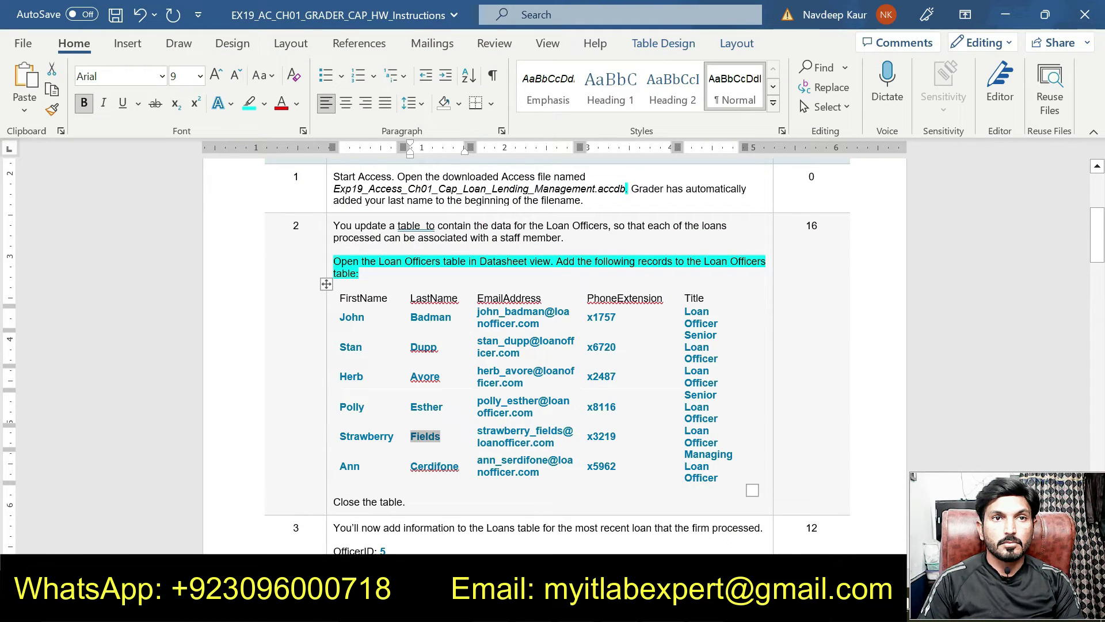
double_click(480, 431)
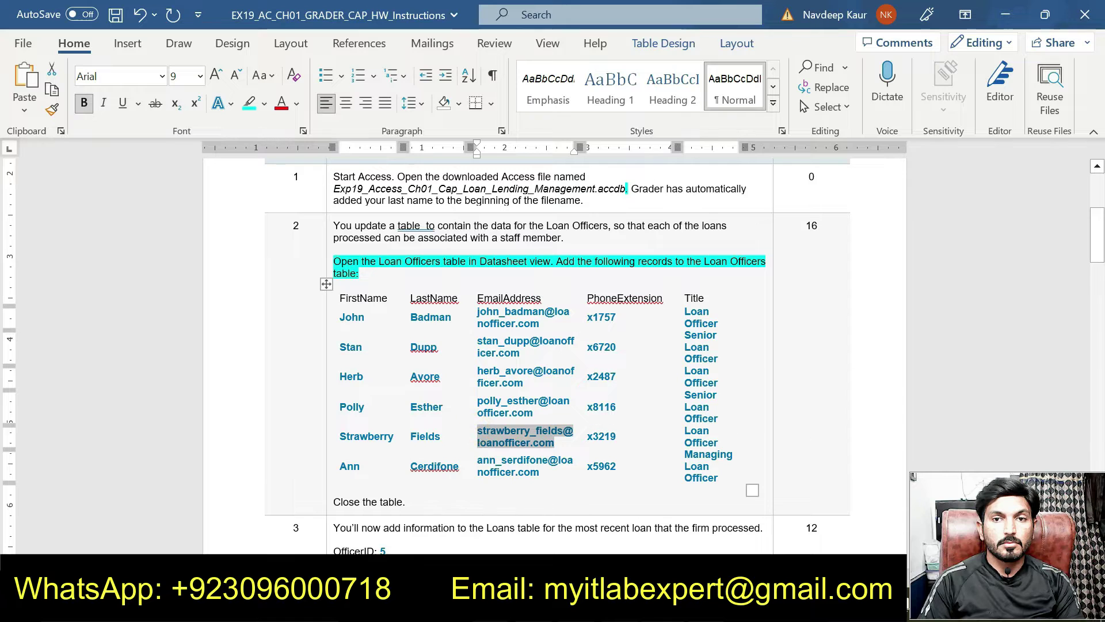
key("ctrl+c")
key("alt+Tab")
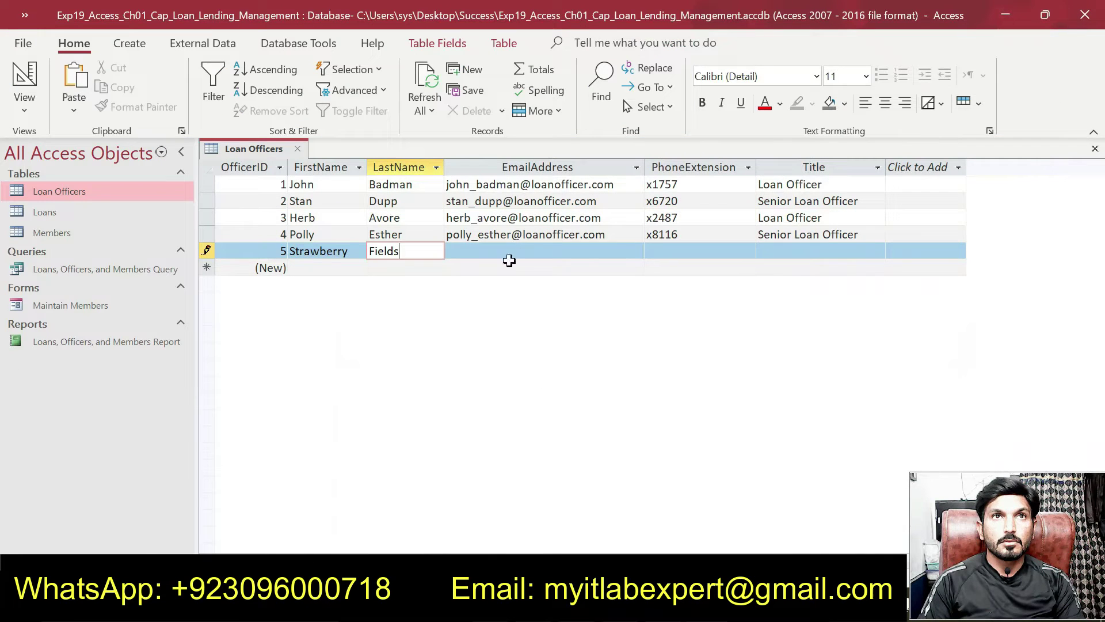
key("Tab")
key("ctrl+v")
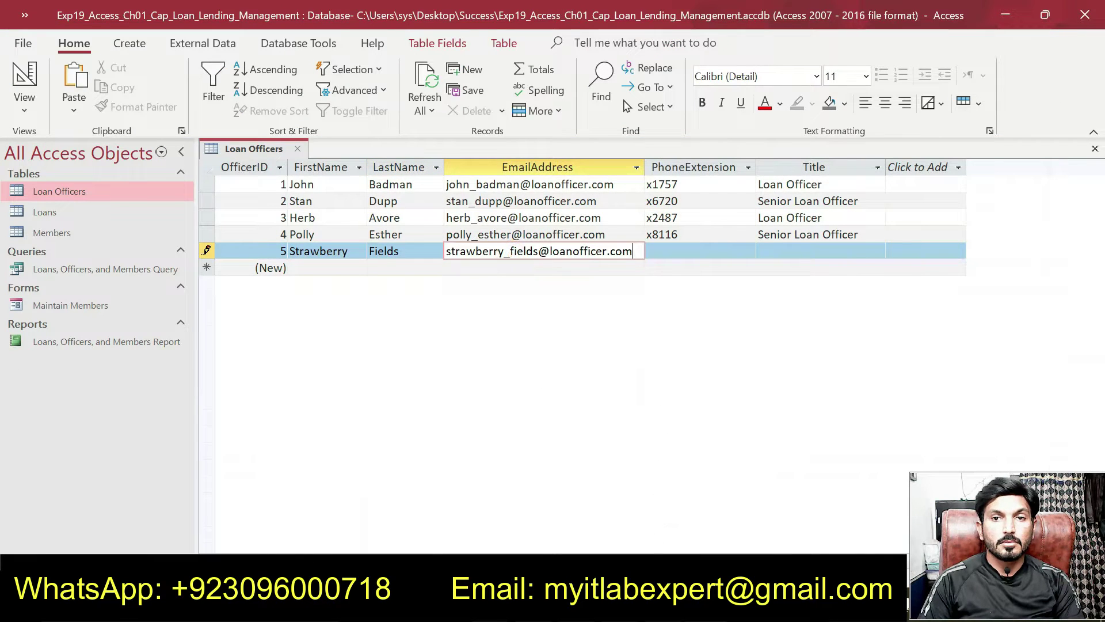
Step: Copy the fifth officer's phone extension from the Word instructions into the PhoneExtension field of the fifth Access record
key("alt+Tab")
scroll(547, 346, "down", 3)
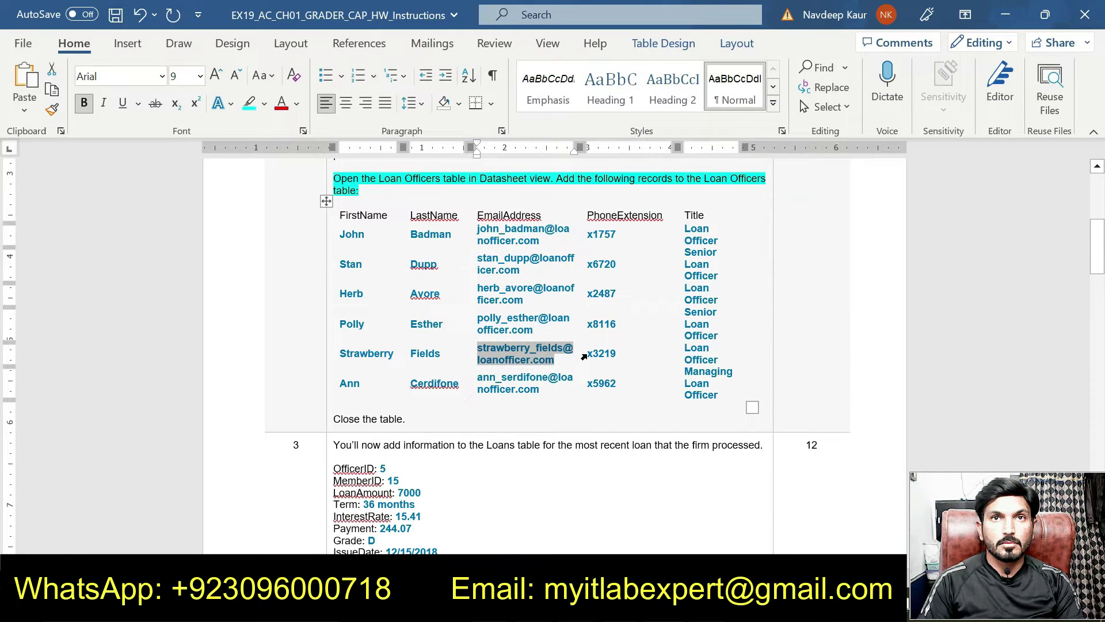
double_click(601, 352)
key("alt+Tab")
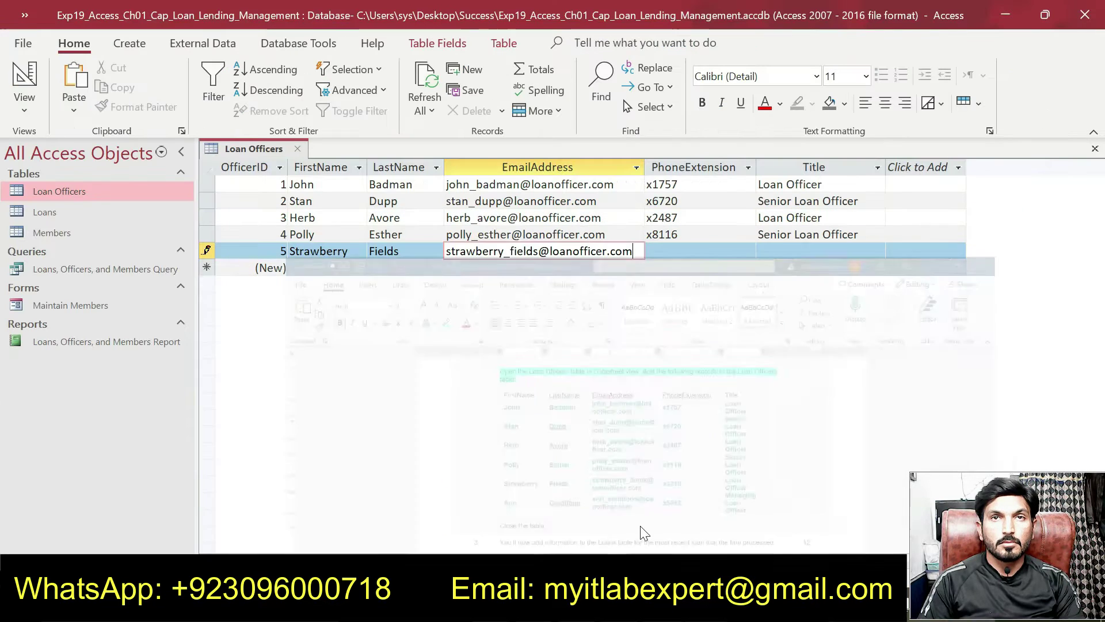
key("Tab")
key("ctrl+v")
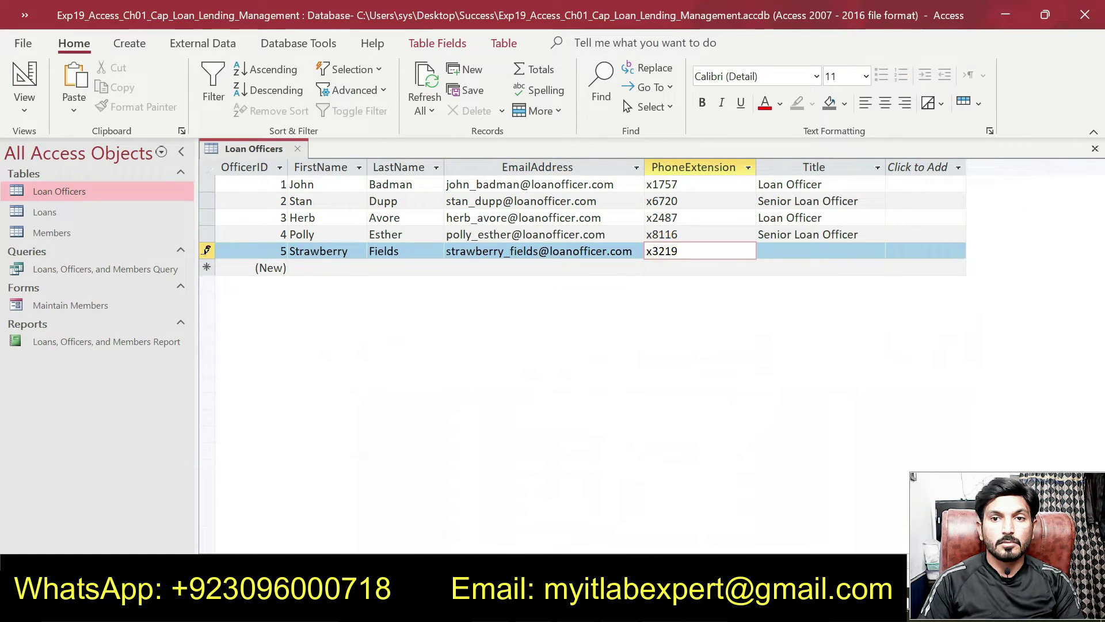
Step: Copy the fifth officer's title, Loan Officer, from the Word instructions into the Title field of the fifth Access record
key("alt+Tab")
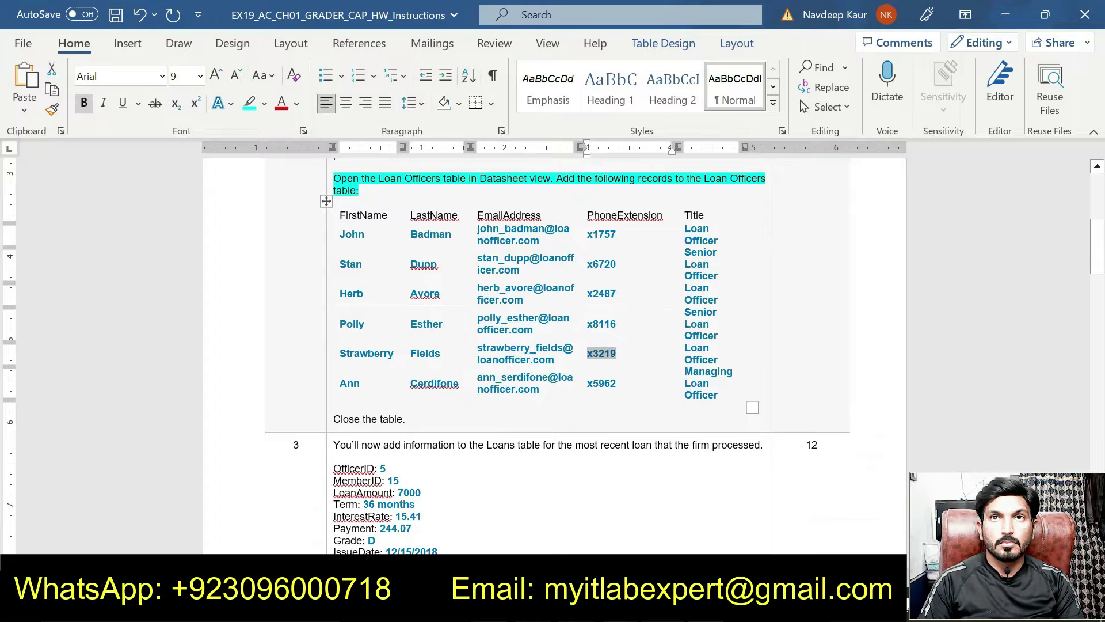
left_click_drag(696, 347, 718, 359)
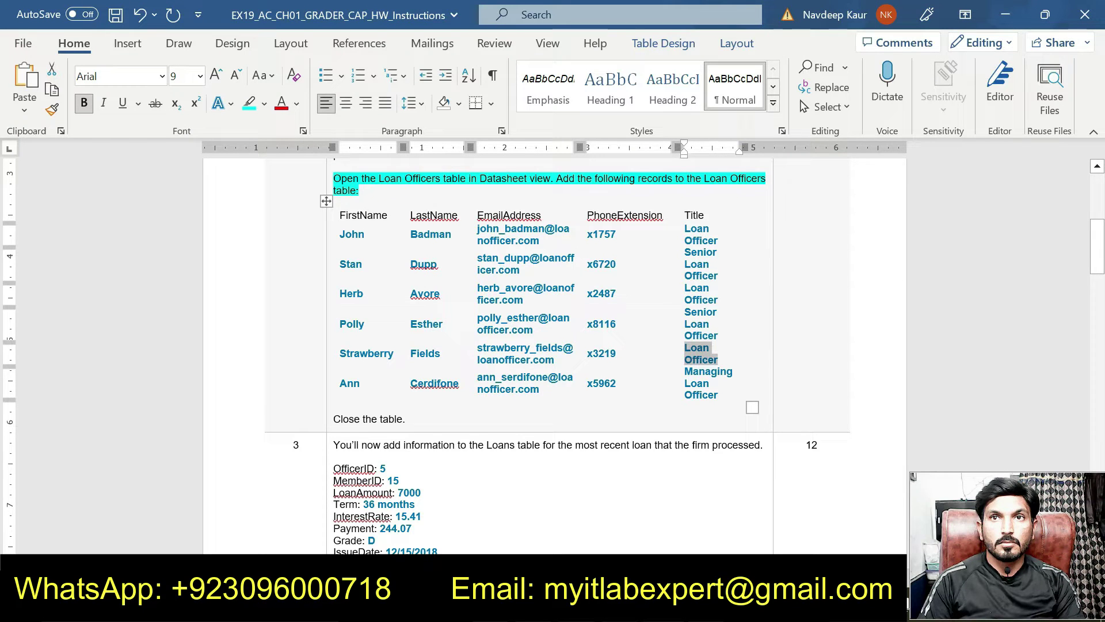
key("alt+Tab")
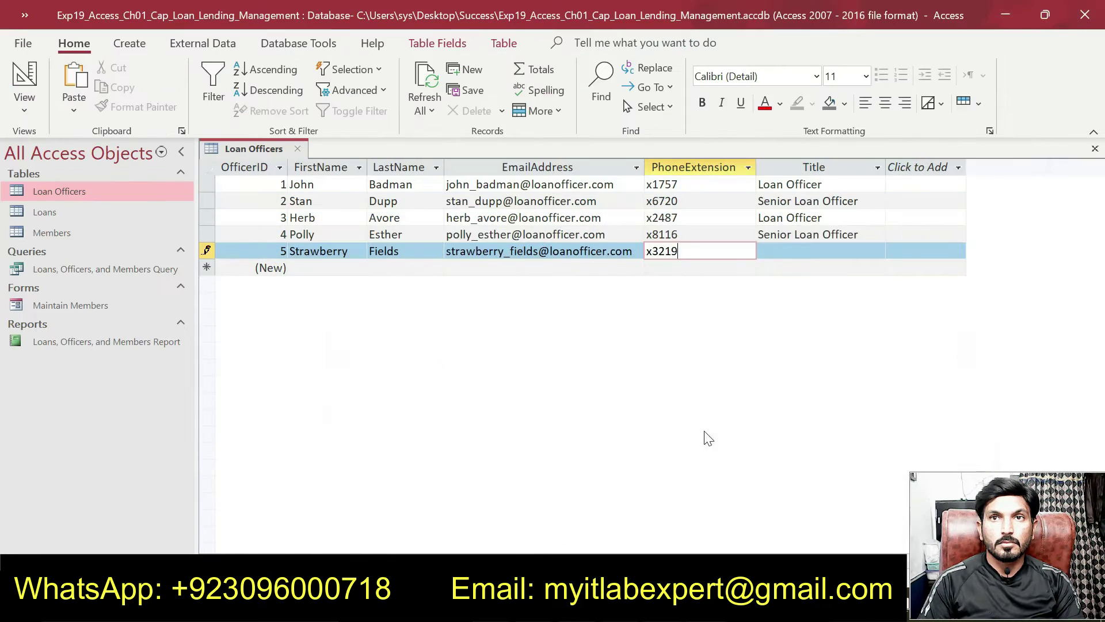
key("Tab")
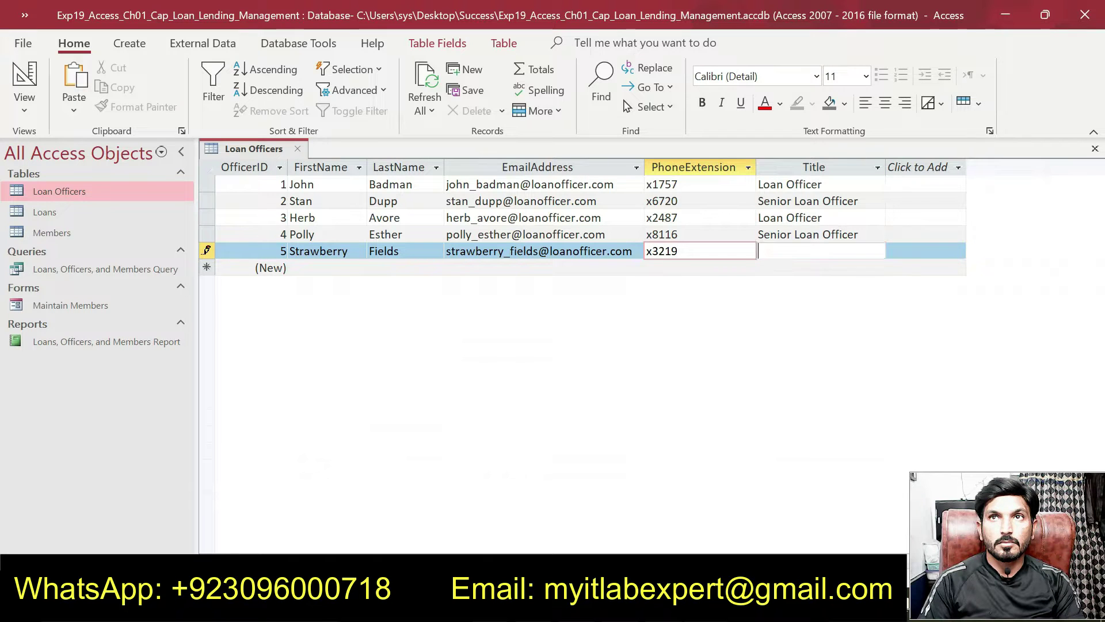
key("ctrl+v")
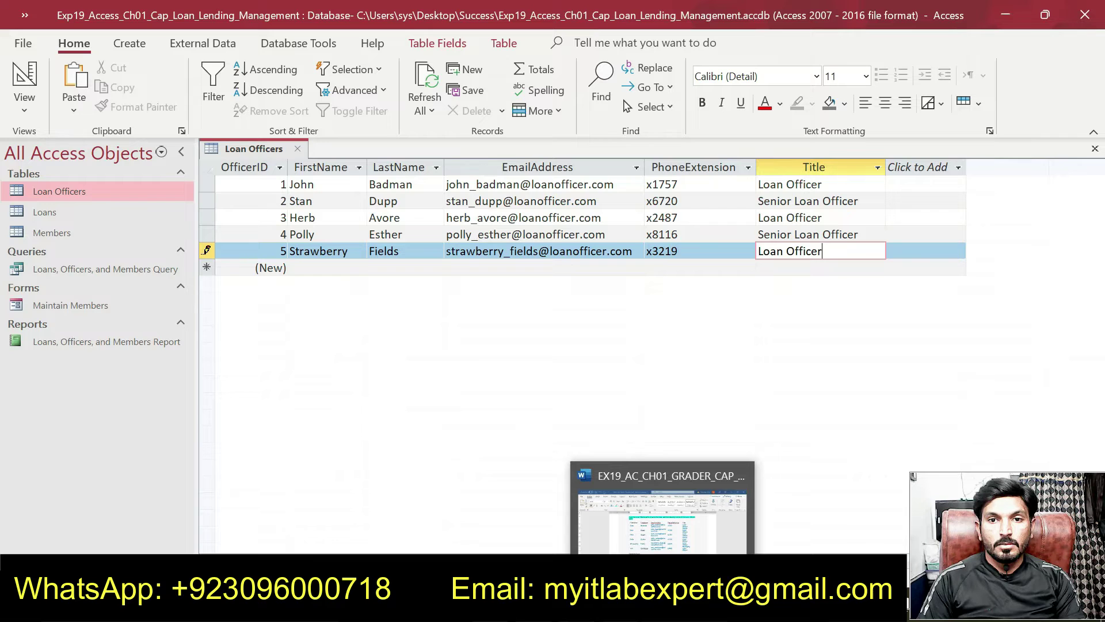
Step: Copy the sixth officer's first name from the Word instructions into the FirstName field of a new Loan Officers record in Access
left_click(662, 609)
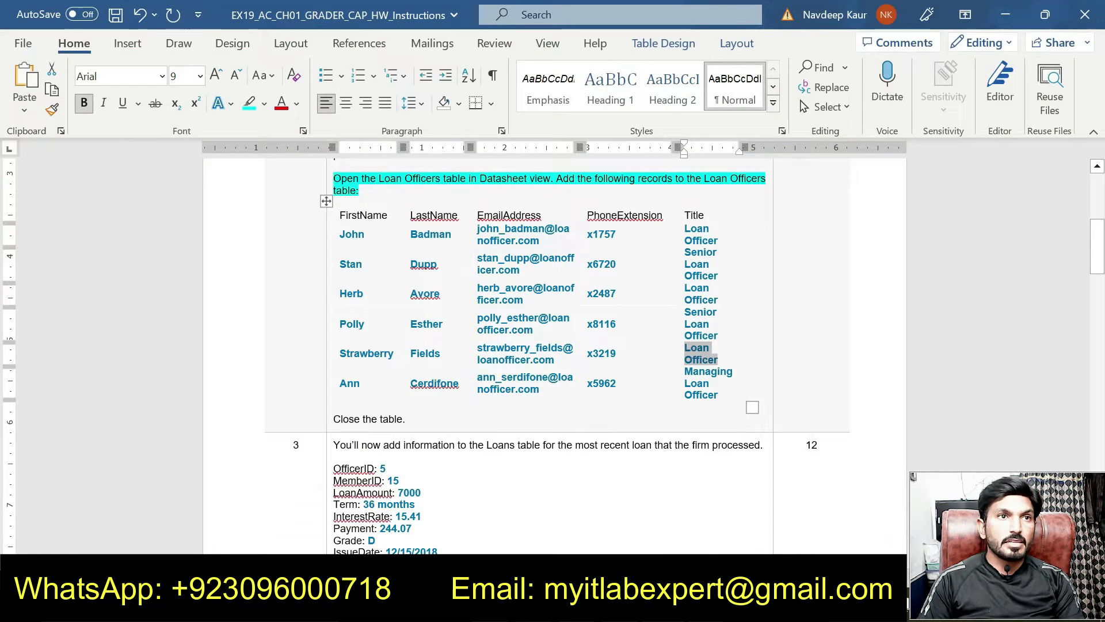
double_click(349, 383)
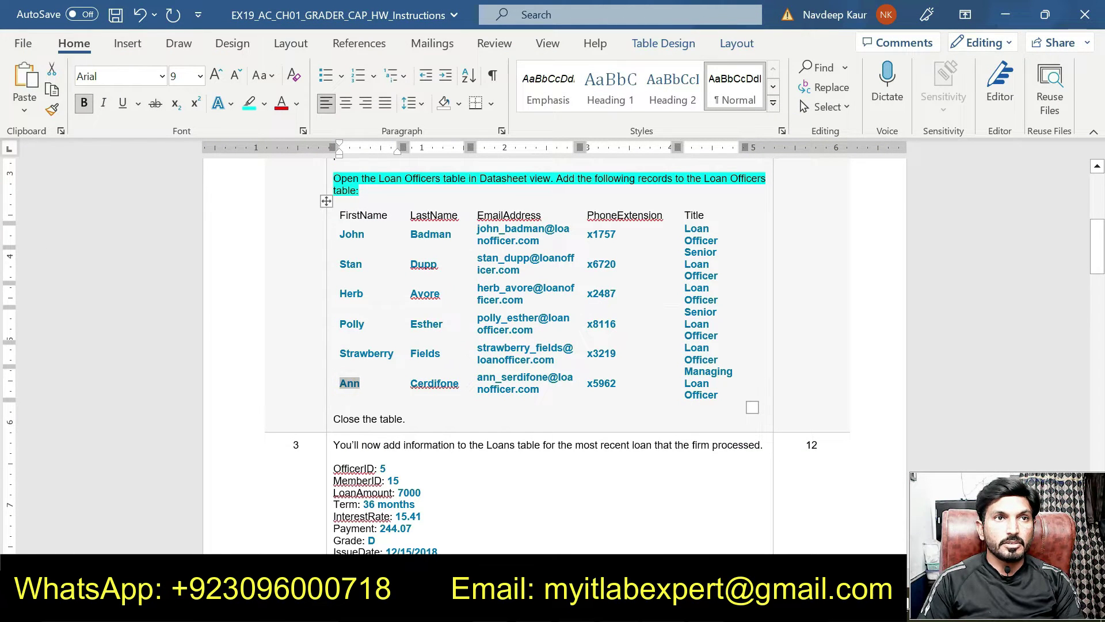
key("alt+Tab")
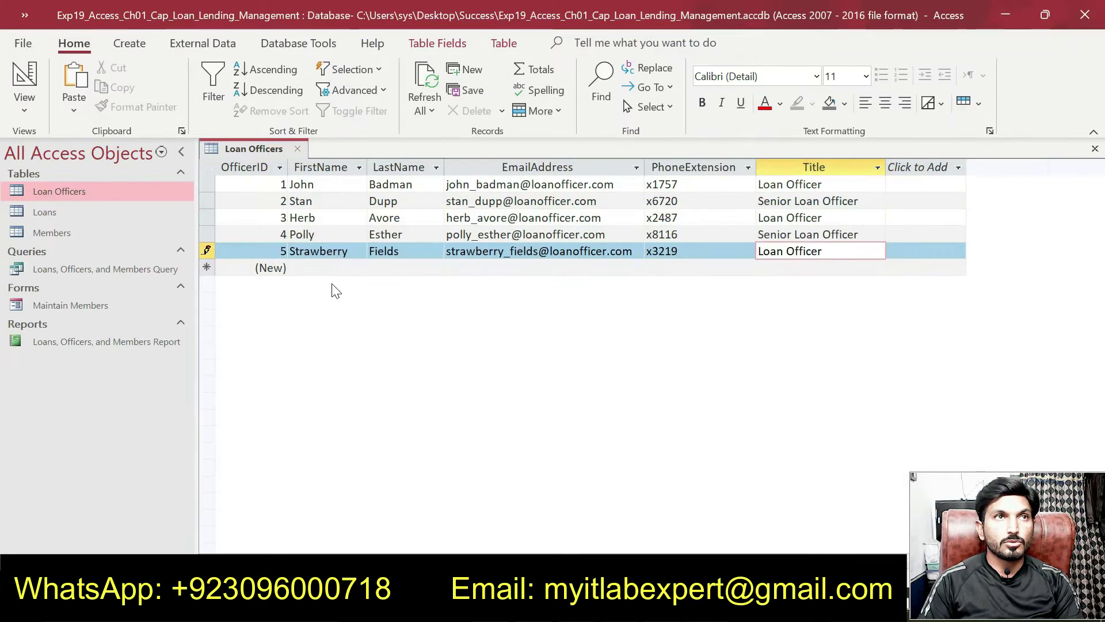
left_click(333, 267)
key("ctrl+v")
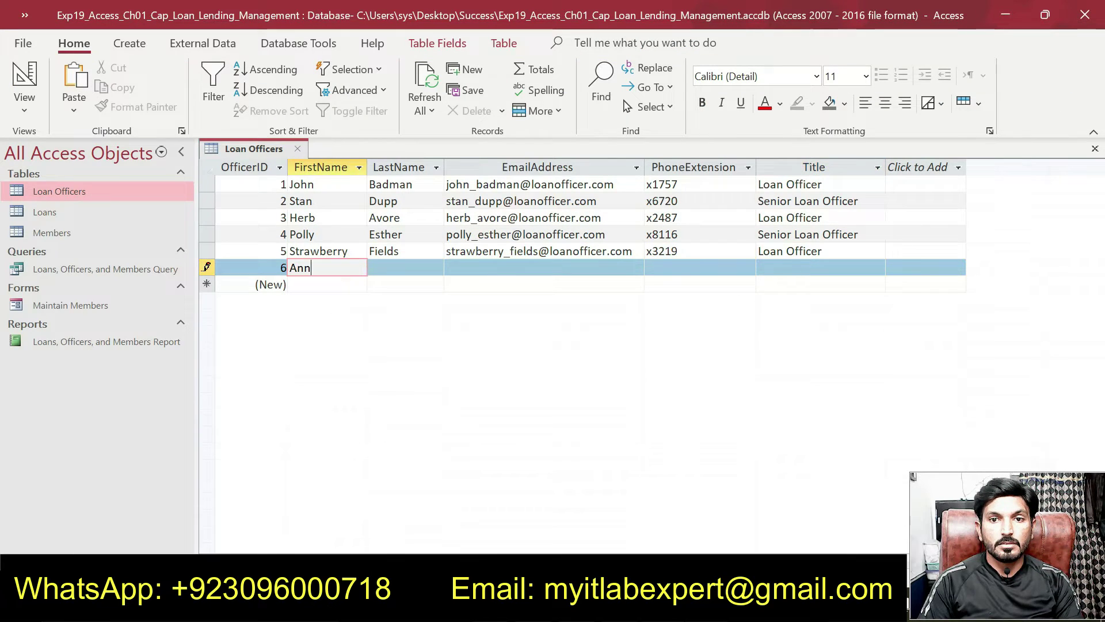
Step: Copy the sixth officer's last name from the Word instructions into the LastName field of the sixth Access record
key("alt+Tab")
double_click(435, 383)
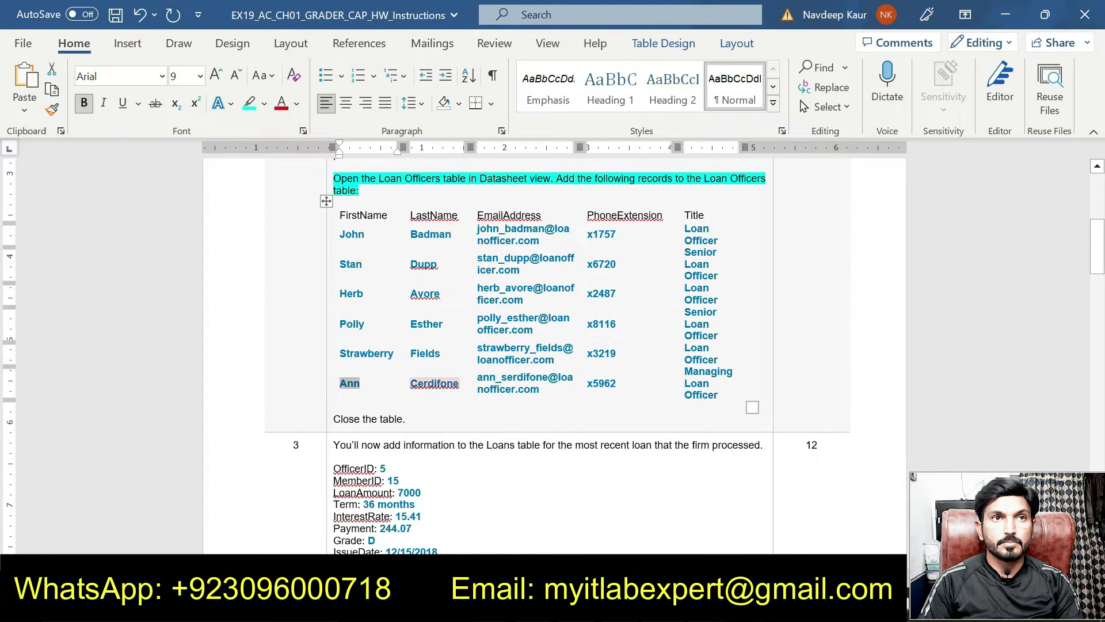
double_click(435, 383)
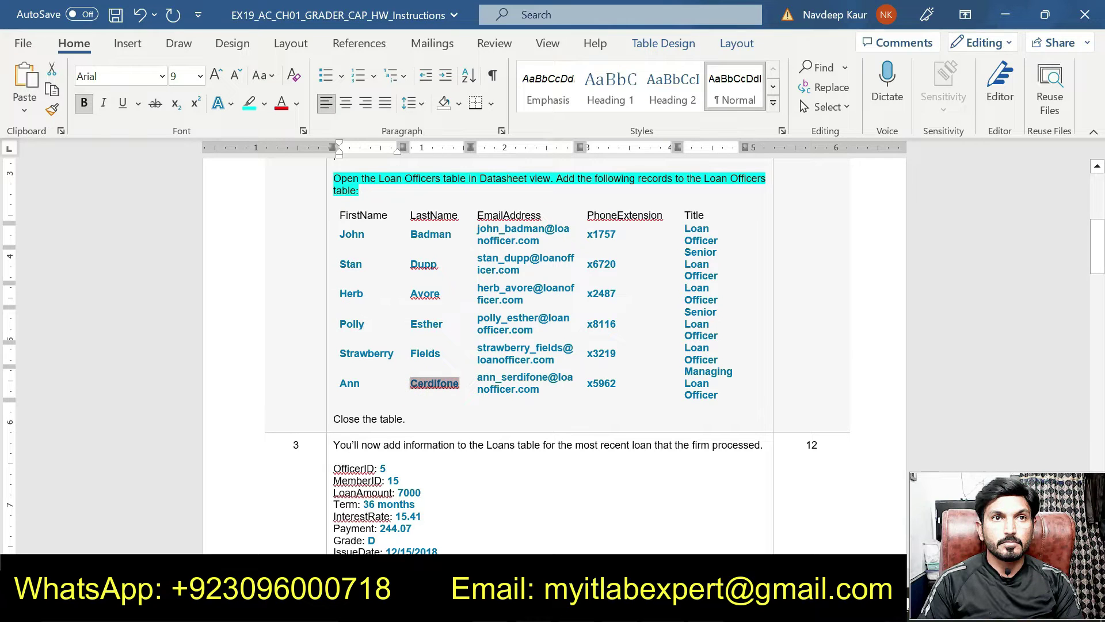
key("alt+Tab")
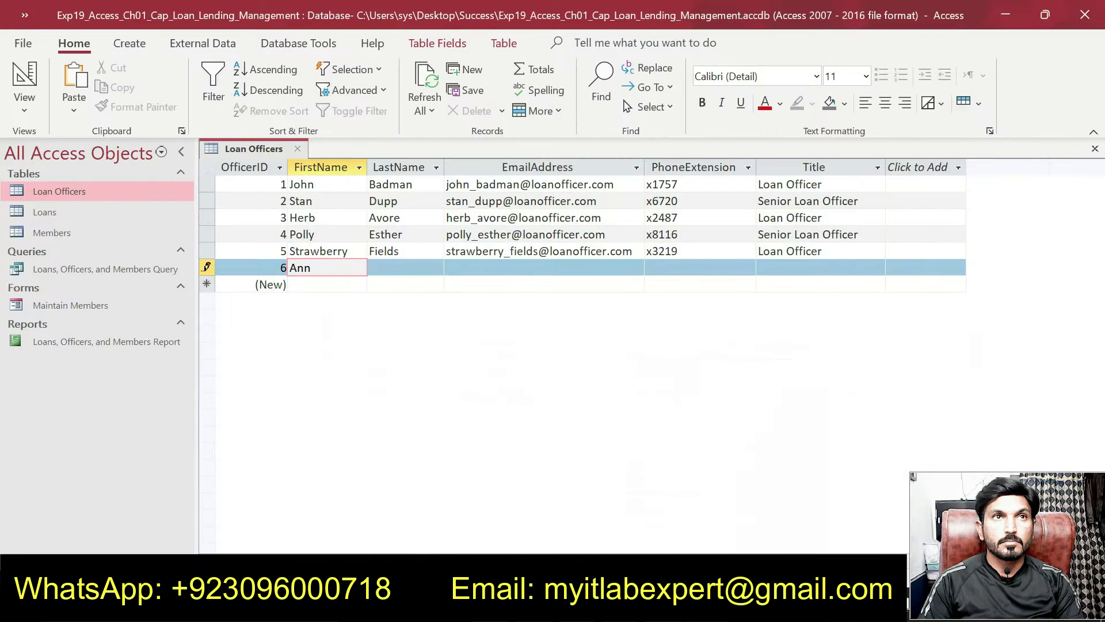
key("Tab")
key("ctrl+v")
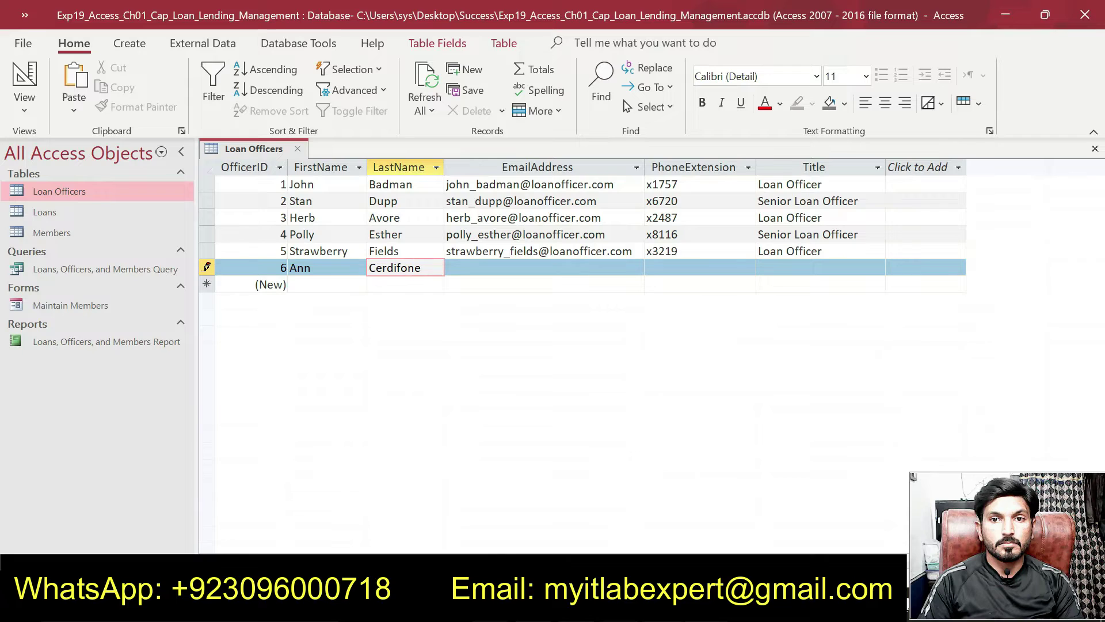
Step: Copy the sixth officer's e-mail from the Word instructions into the EmailAddress field of the sixth Access record
key("alt+Tab")
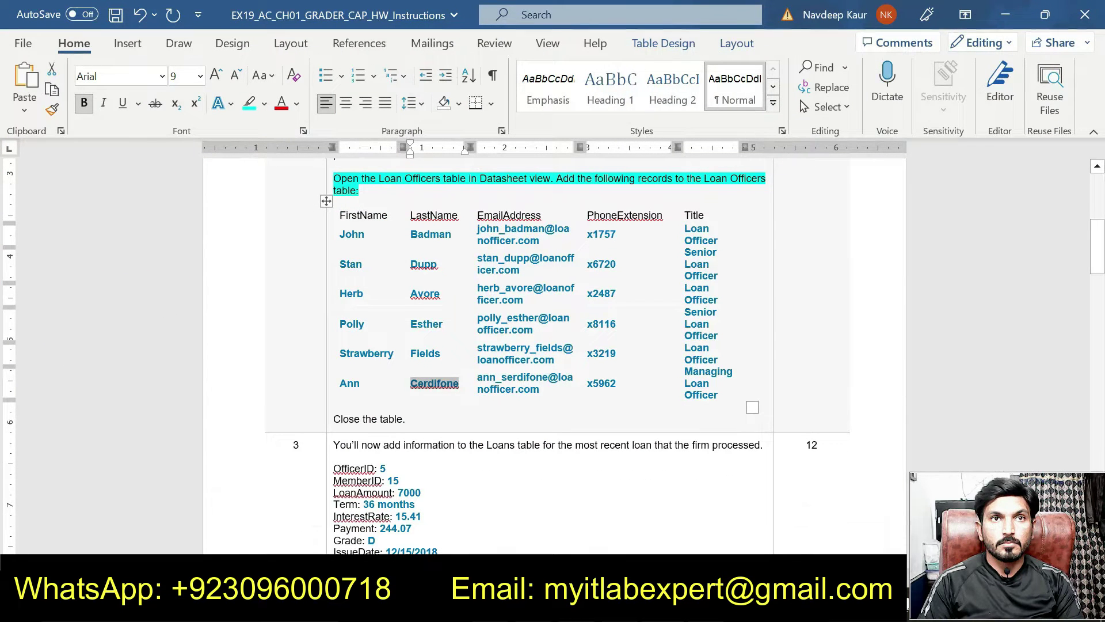
left_click_drag(479, 377, 539, 389)
key("ctrl+c")
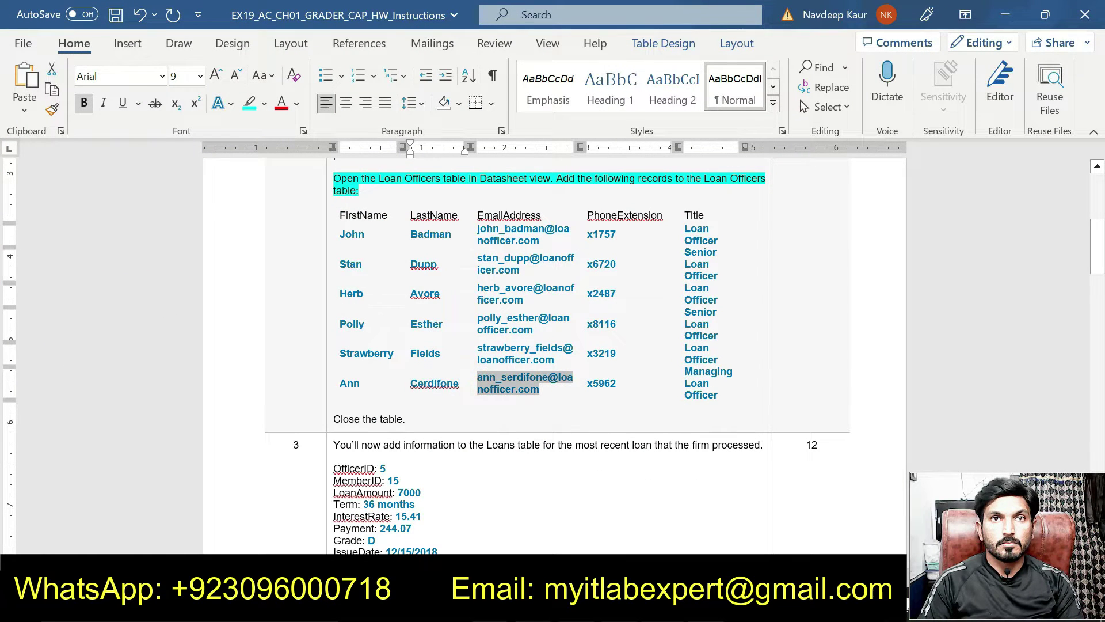
key("alt+Tab")
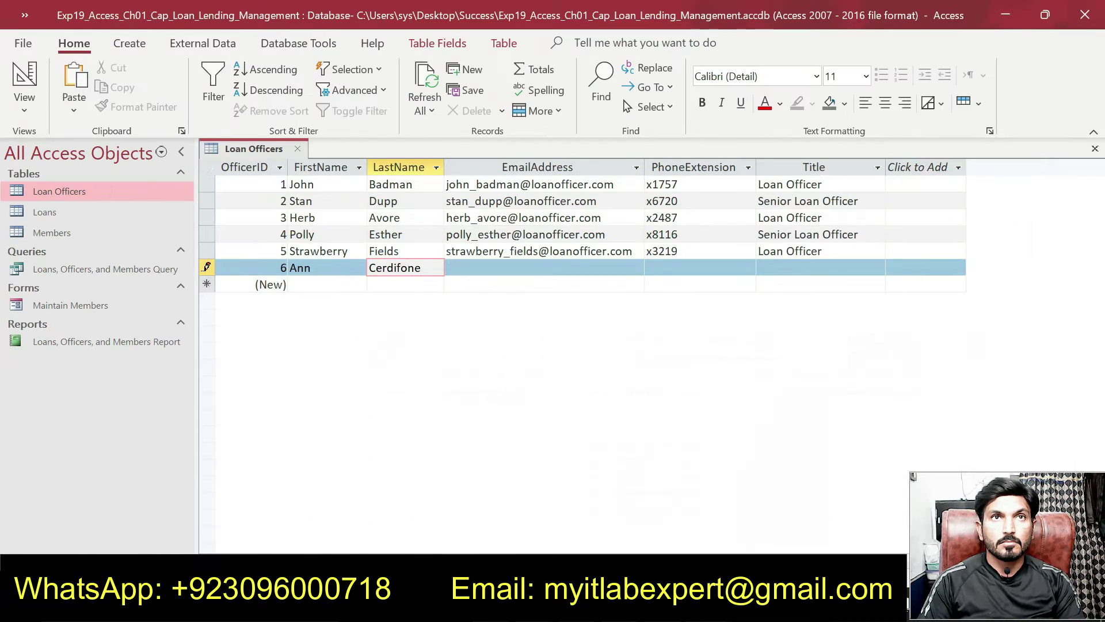
left_click(492, 268)
key("ctrl+v")
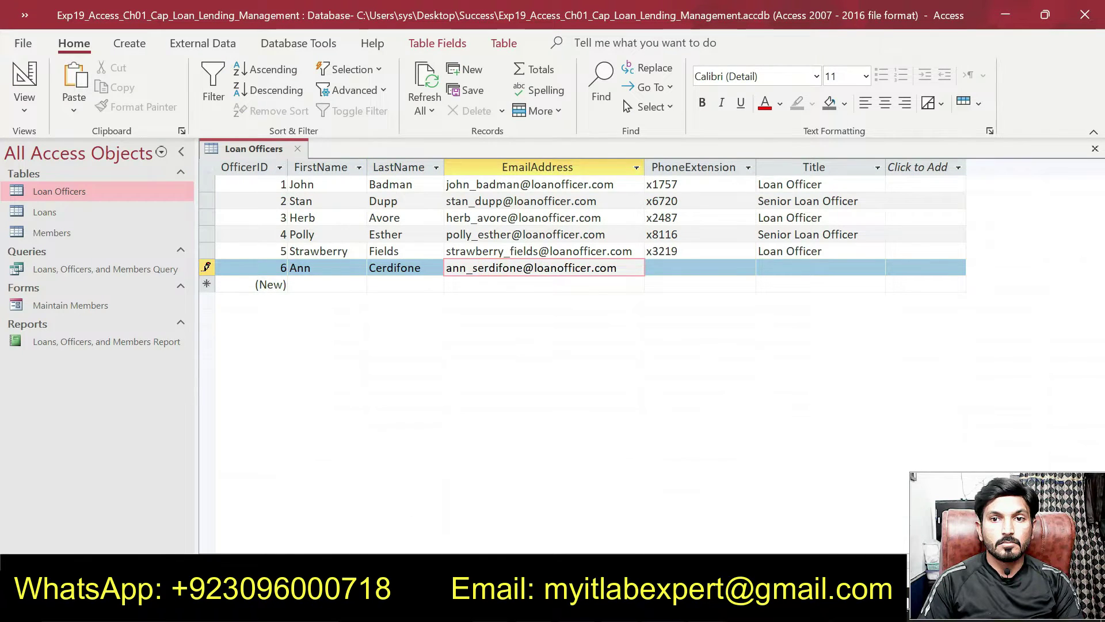
Step: Copy the sixth officer's phone extension from the Word instructions into the PhoneExtension field of the sixth Access record
key("alt+Tab")
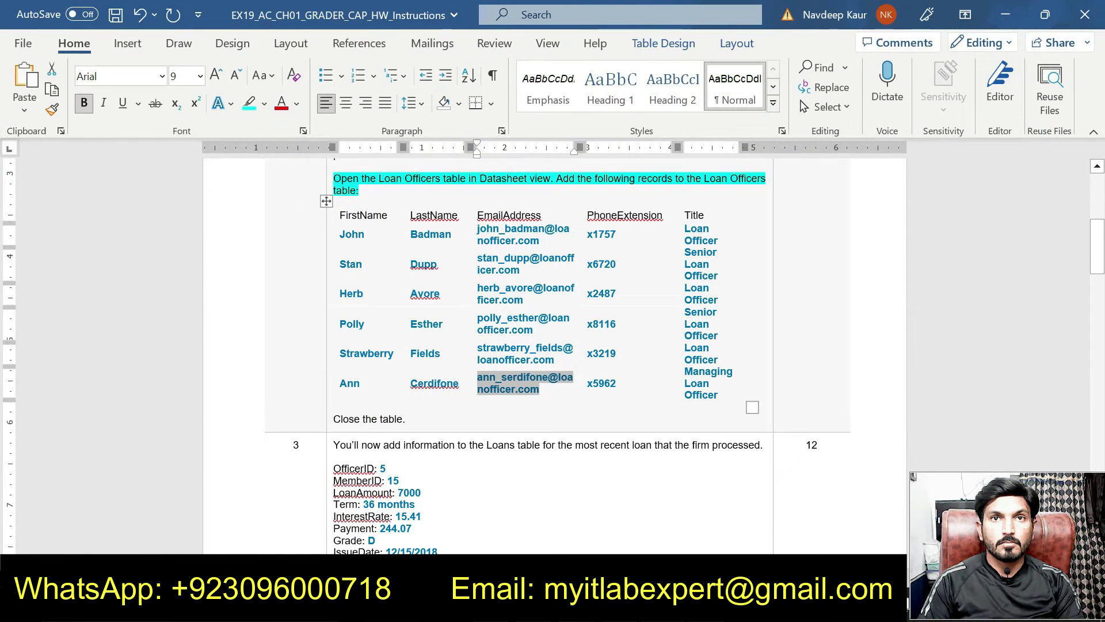
double_click(587, 383)
key("ctrl+c")
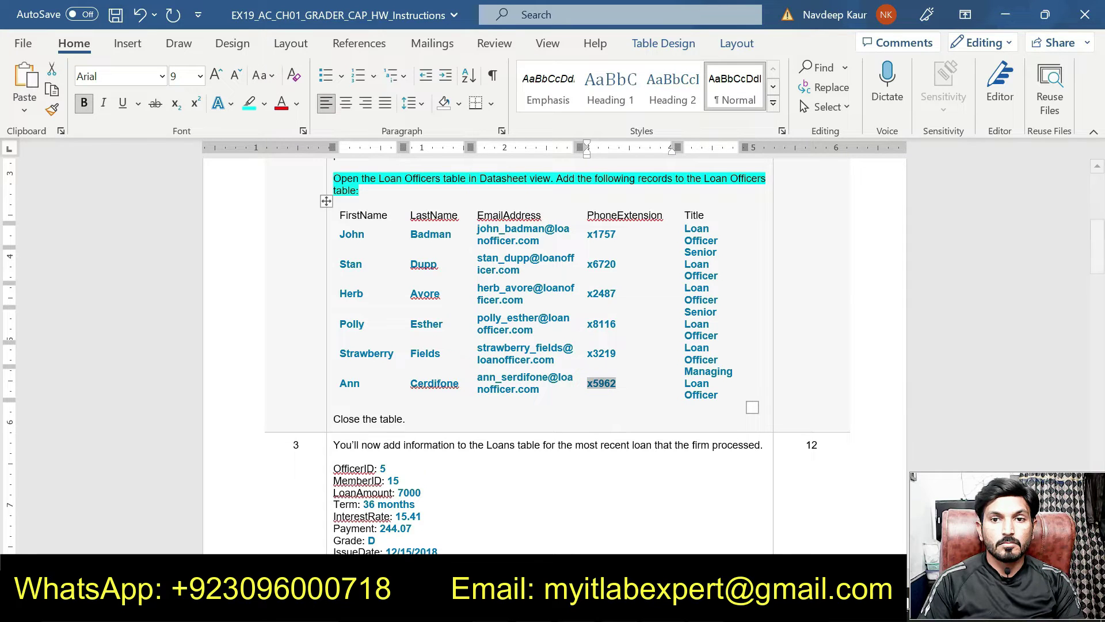
key("alt+Tab")
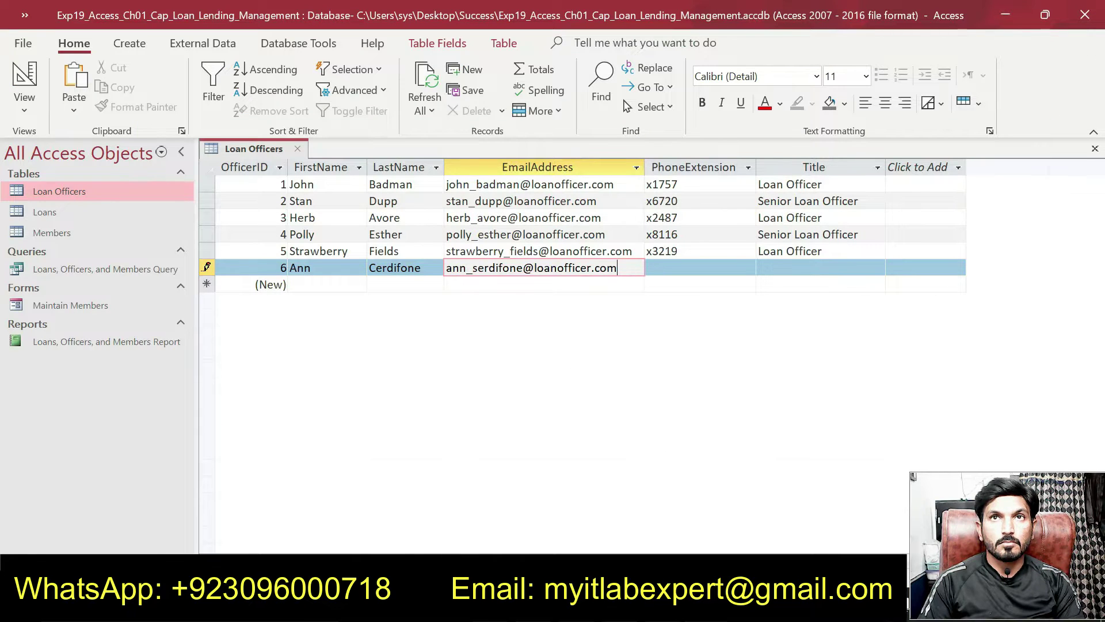
key("Tab")
key("ctrl+v")
Step: Copy the sixth officer's title, Managing Loan Officer, from the Word instructions into the Title field of the sixth Access record
key("alt+Tab")
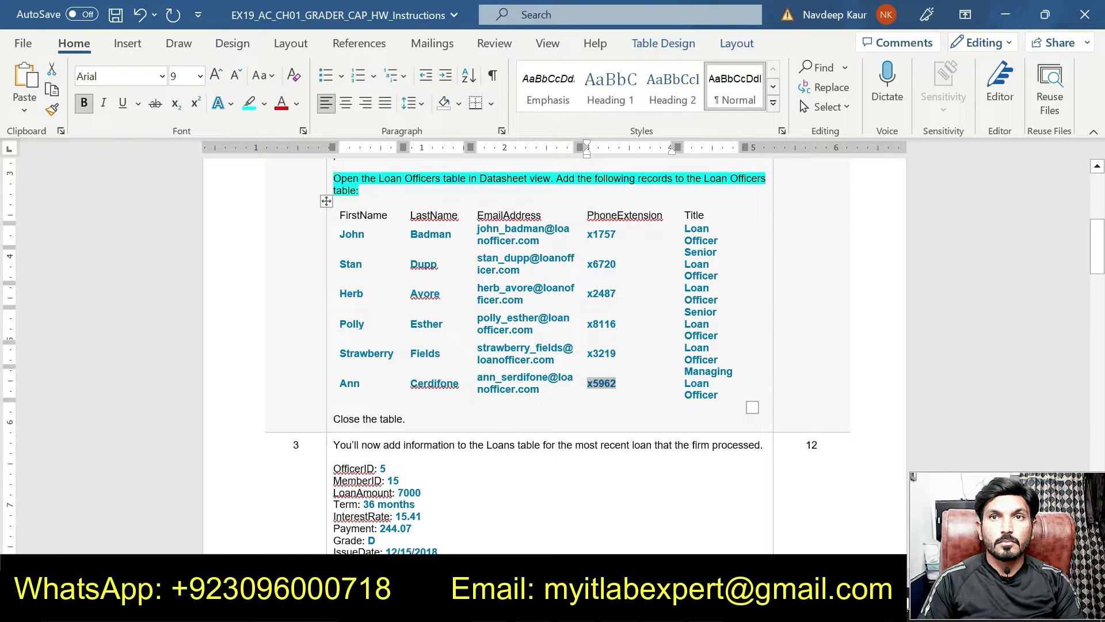
left_click(681, 372)
key("ctrl+c")
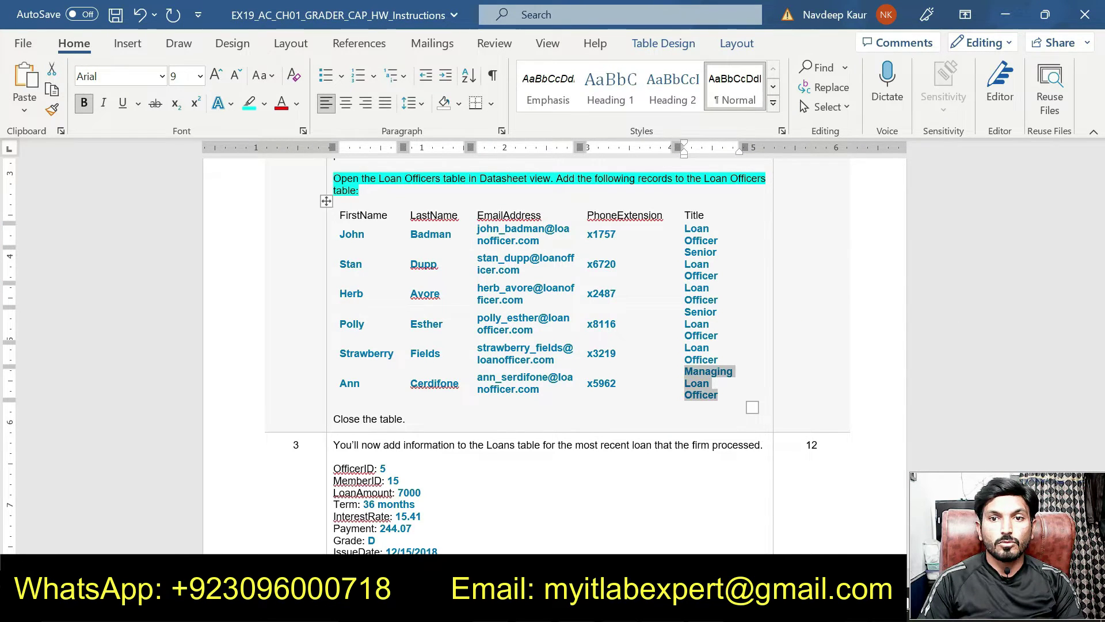
key("alt+Tab")
left_click(765, 267)
key("ctrl+v")
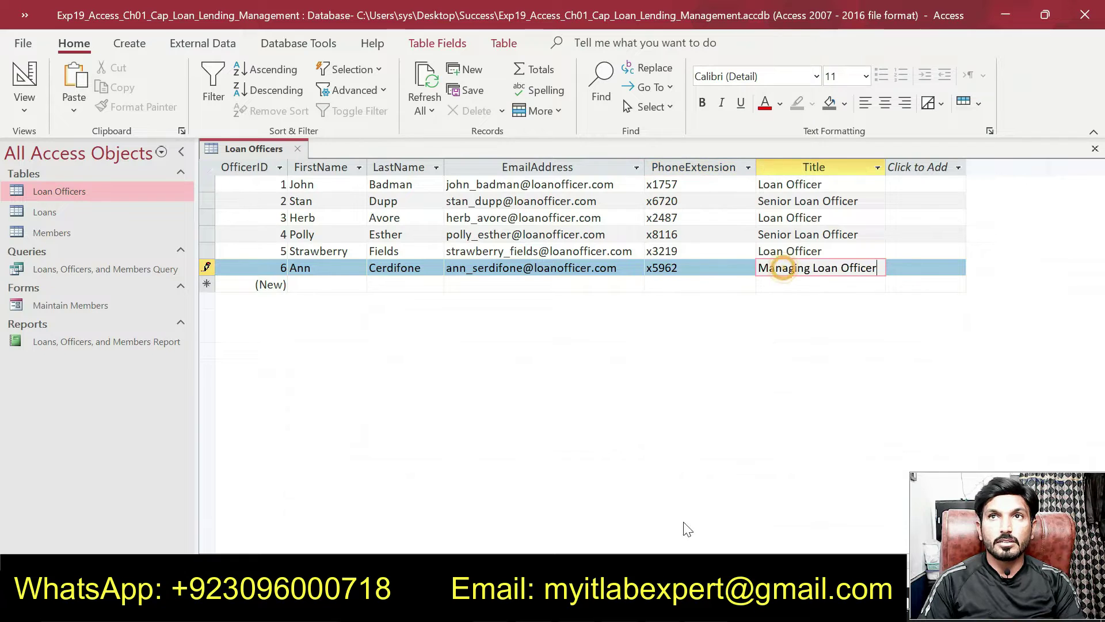
Step: Check the entered officer records against the Word instructions and close the Loan Officers table in Access
key("alt+Tab")
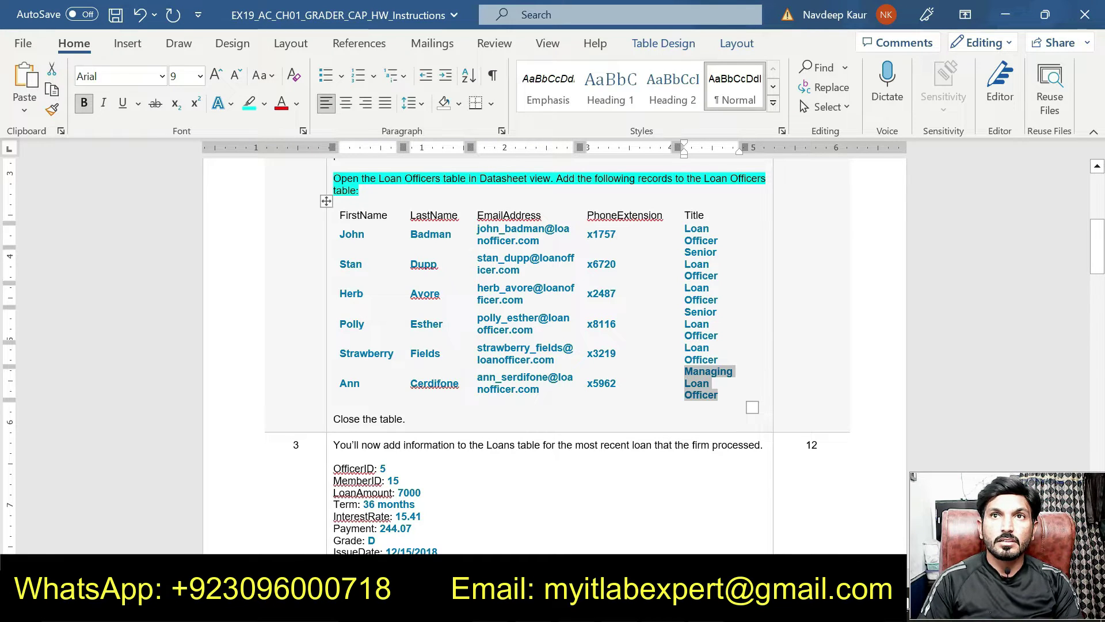
key("alt+Tab")
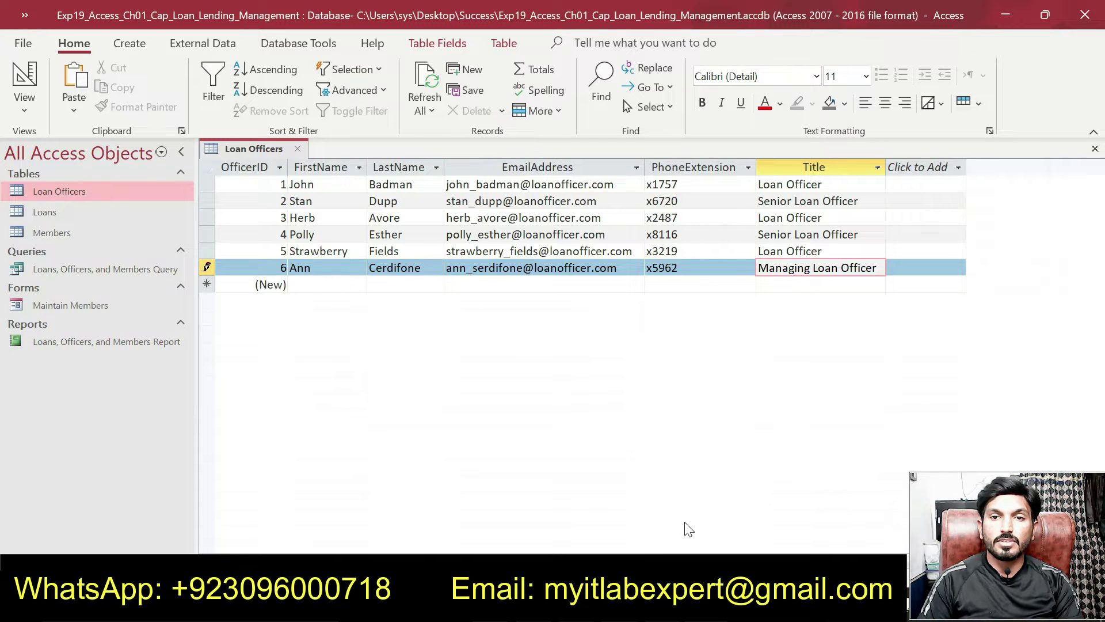
key("alt+Tab")
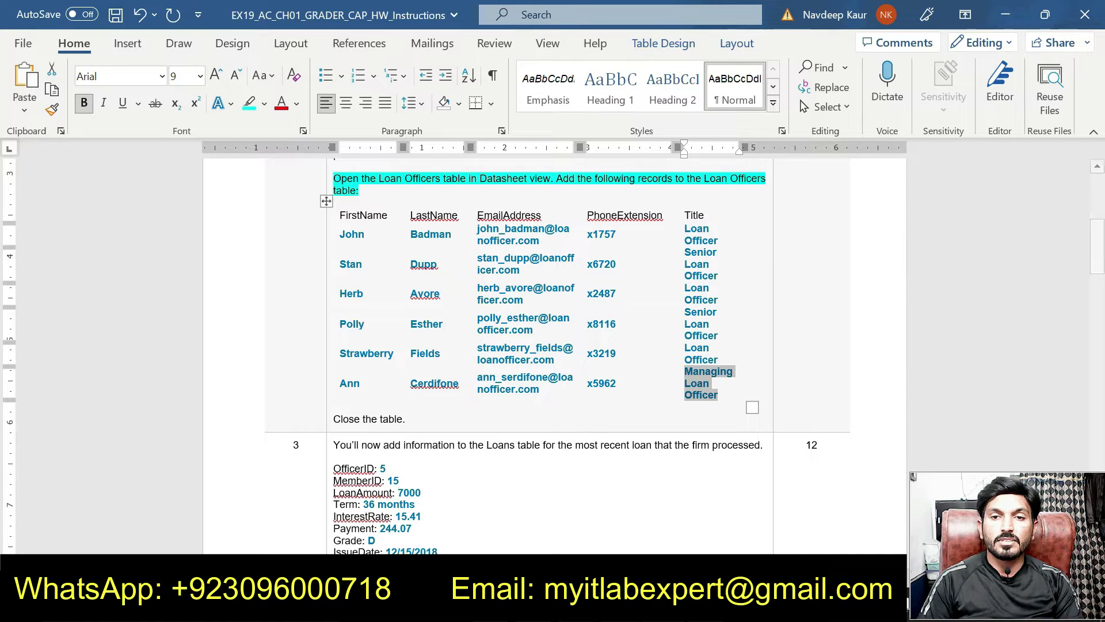
key("alt+Tab")
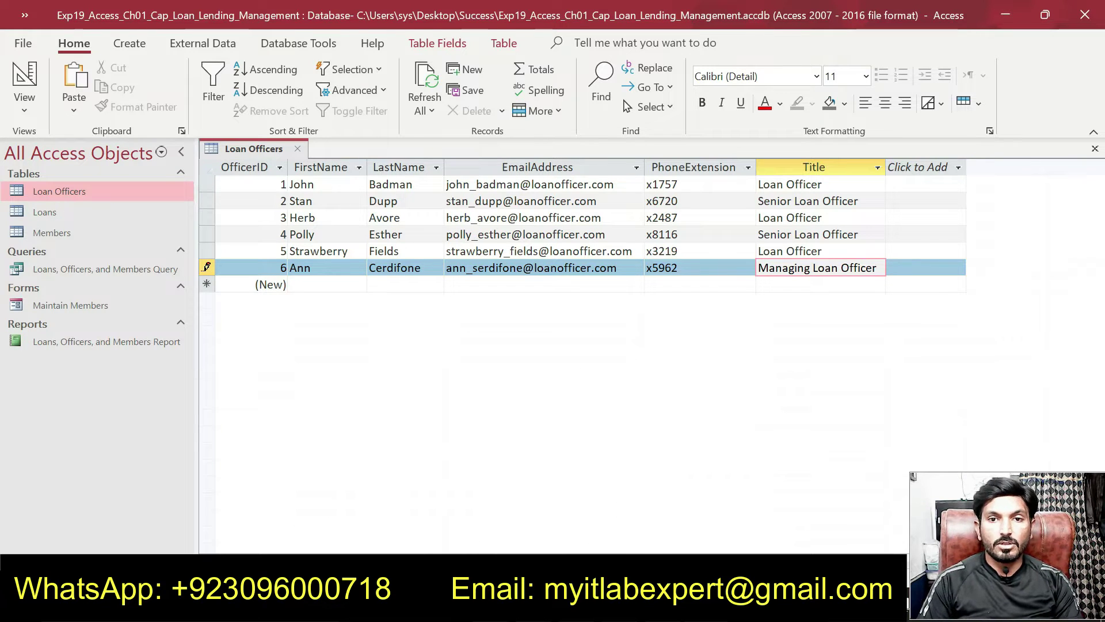
key("alt+Tab")
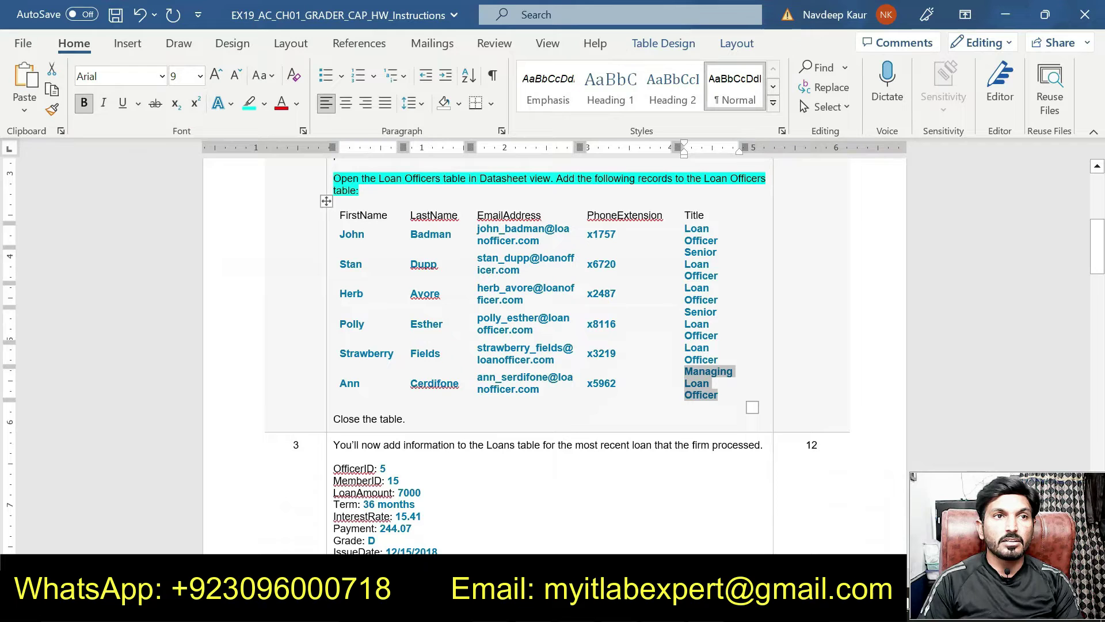
scroll(553, 357, "up", 2)
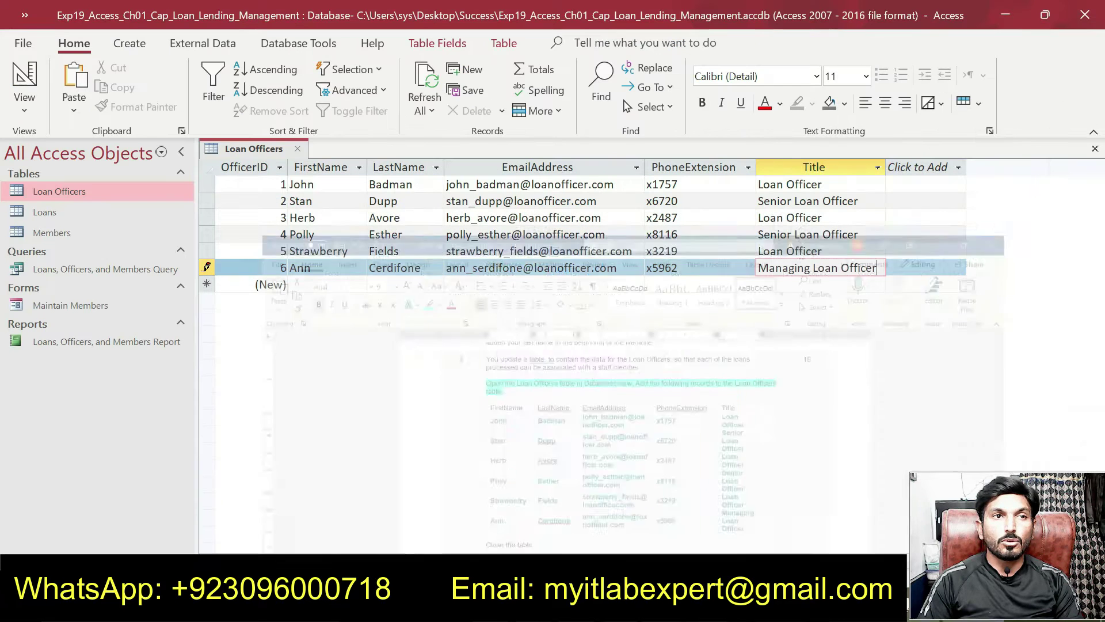
right_click(247, 149)
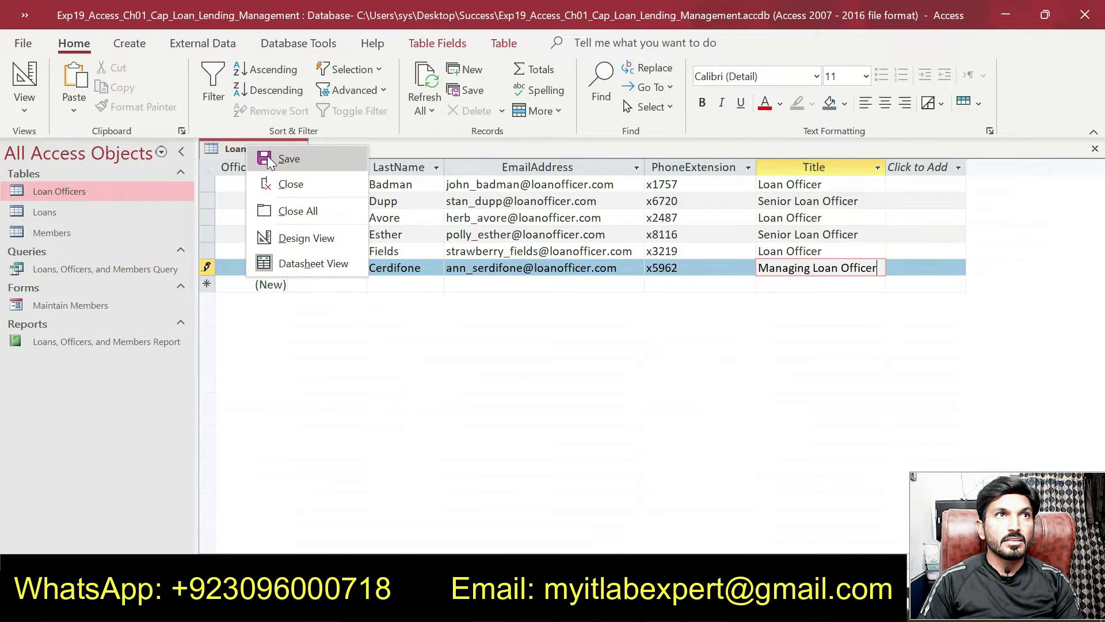
left_click(282, 185)
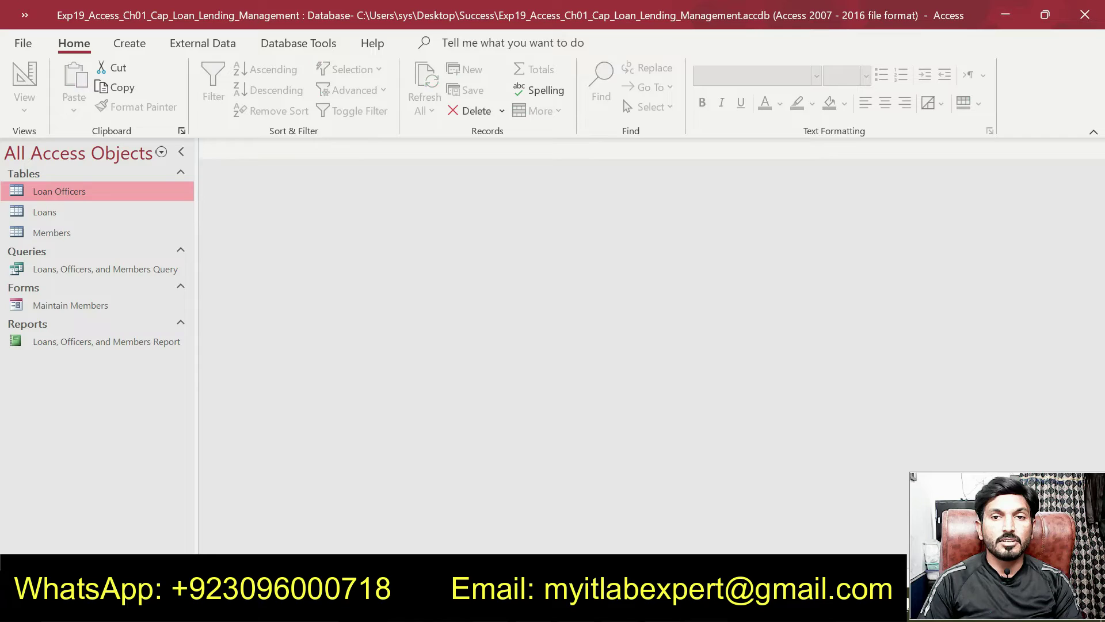
Step: Switch to the Word instructions and remove the highlight from the Loan Officers sentence in item 2
key("alt+Tab")
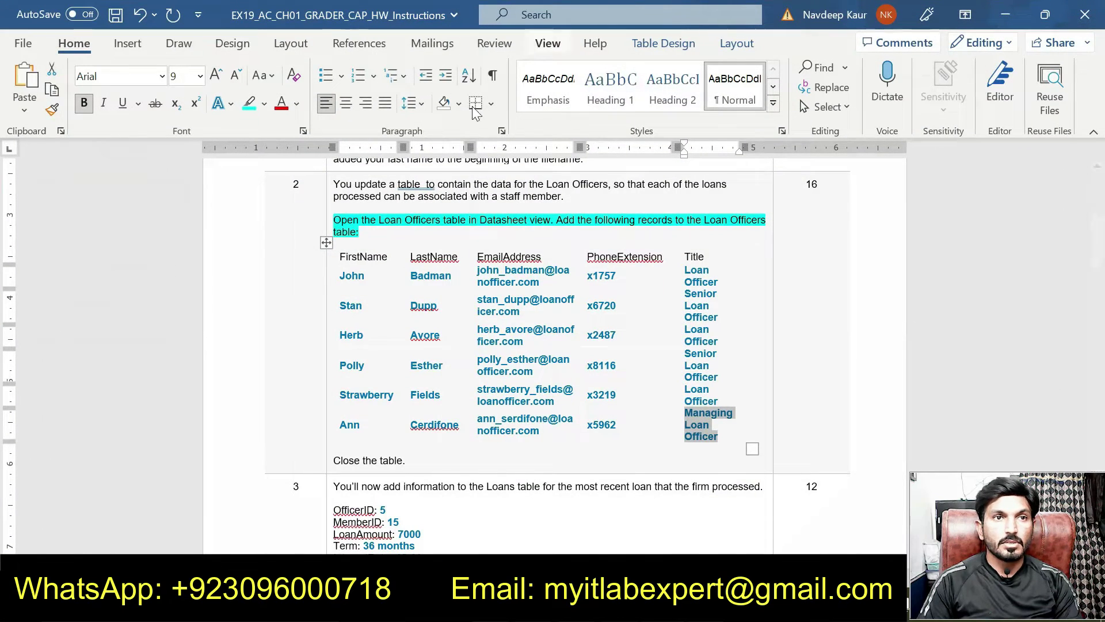
scroll(427, 324, "down", 4)
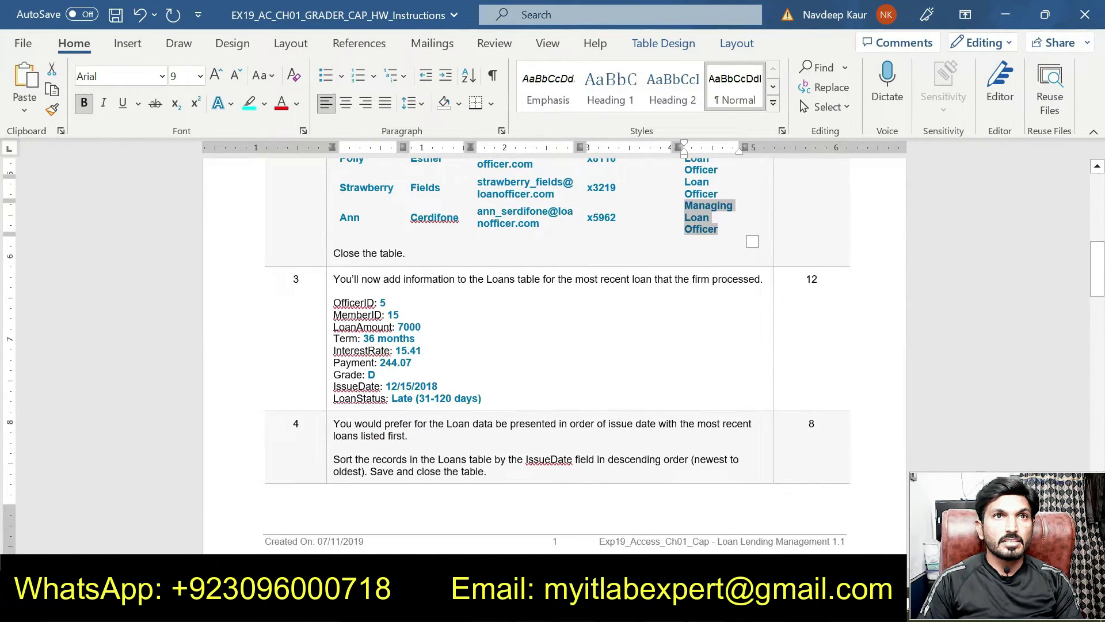
scroll(373, 233, "up", 4)
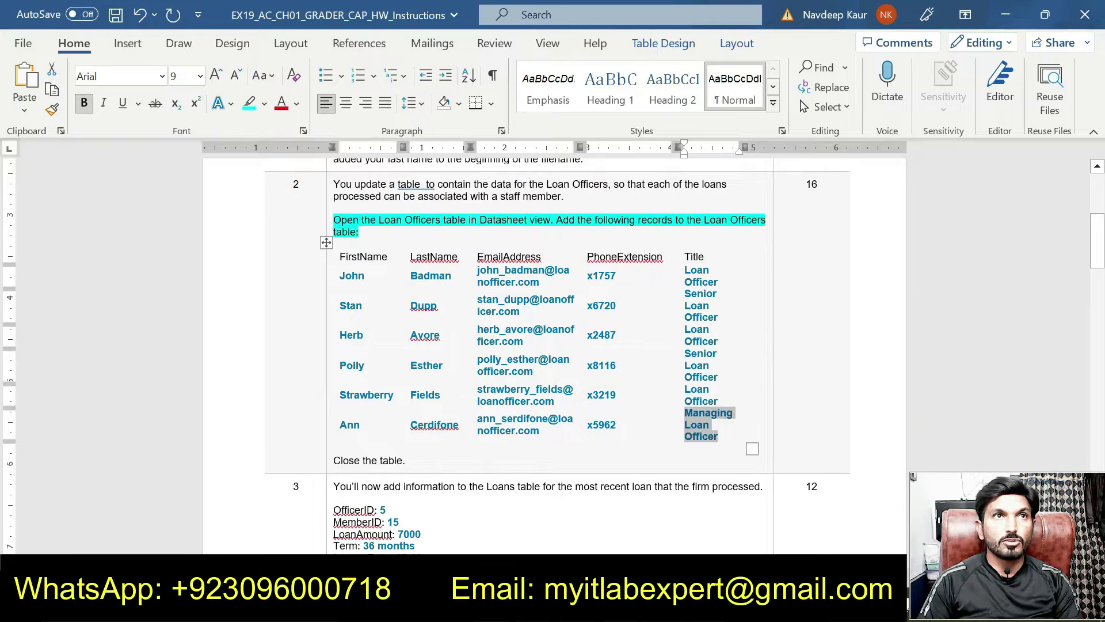
left_click(373, 233)
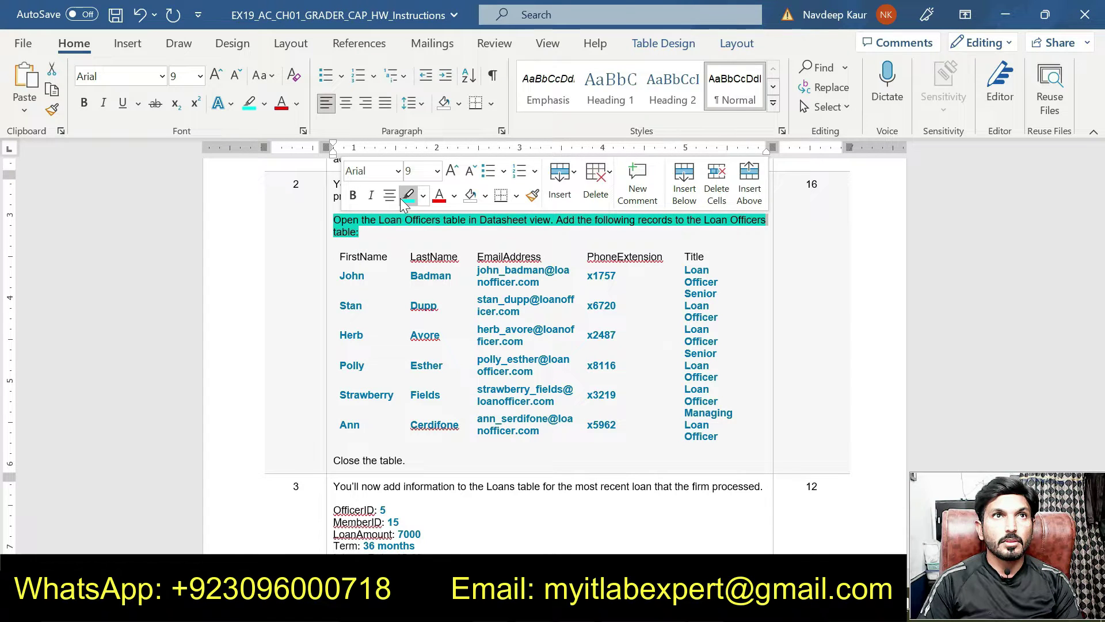
left_click(406, 197)
Step: Highlight item 3's sentence about adding information to the Loans table in turquoise
scroll(405, 199, "down", 5)
scroll(405, 199, "up", 4)
scroll(406, 199, "down", 1)
scroll(552, 357, "down", 3)
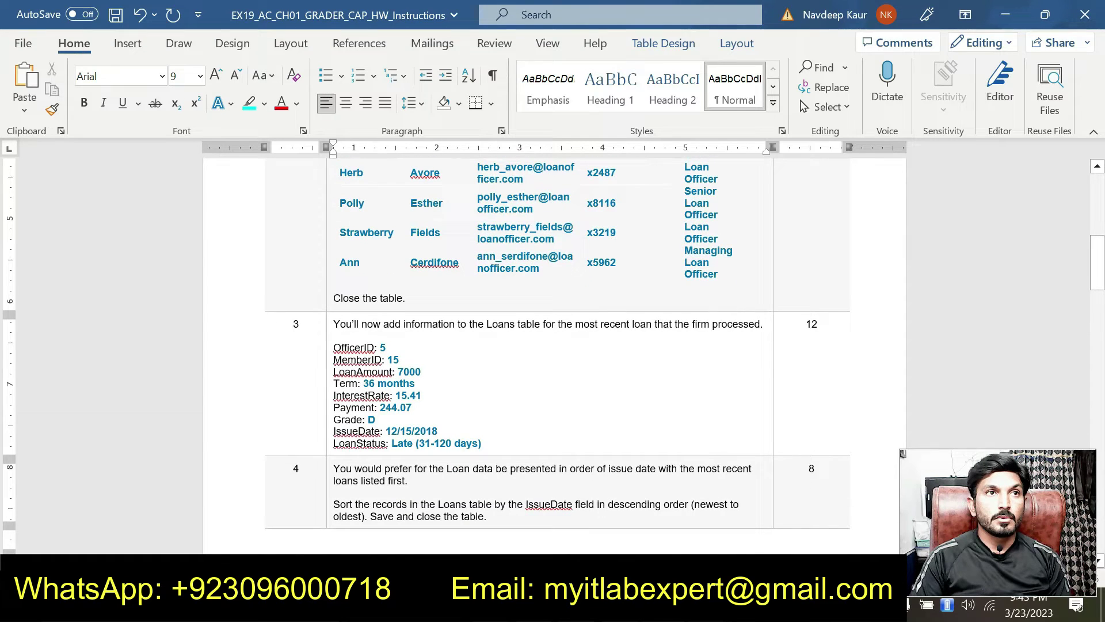
left_click_drag(333, 324, 763, 324)
left_click(739, 298)
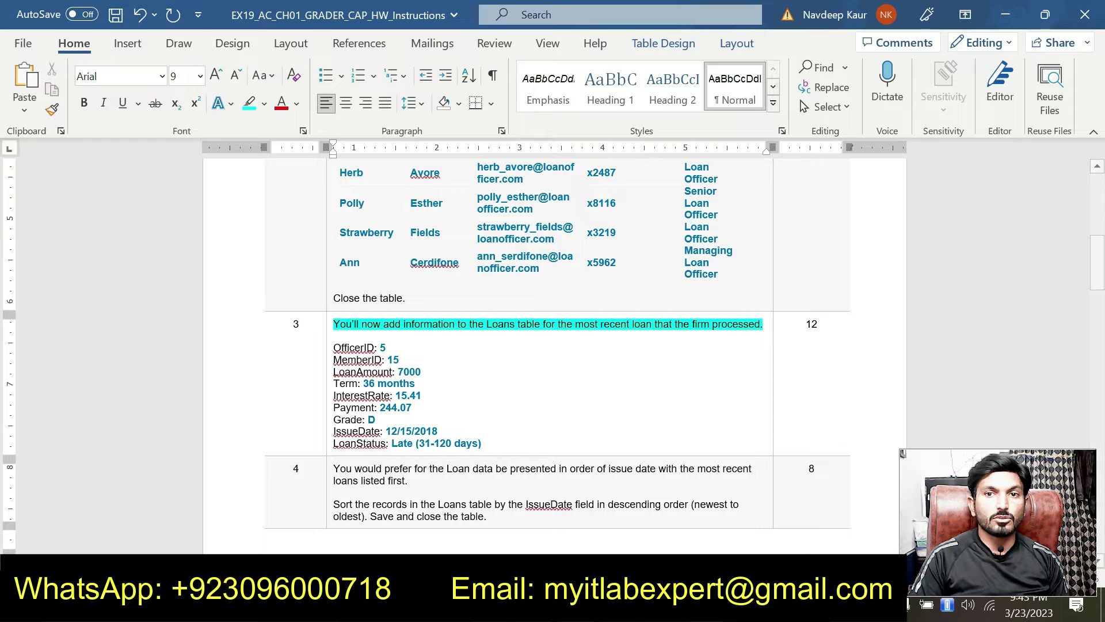
Step: Switch to Access, open the Loans table, and compare its fields with the loan details in the Word instructions
left_click(662, 495)
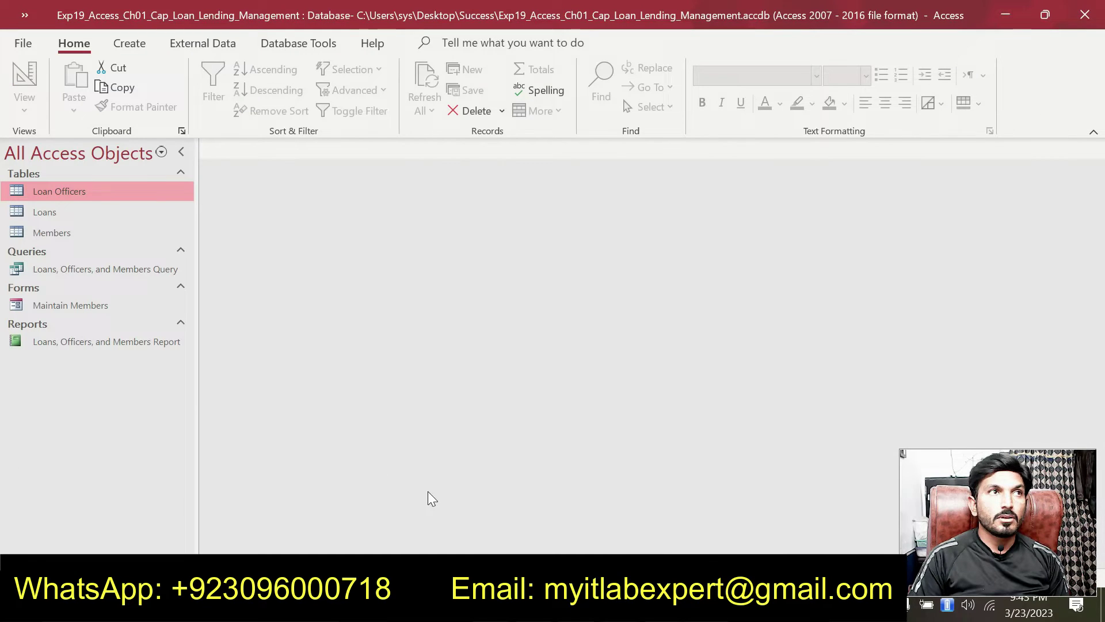
double_click(99, 216)
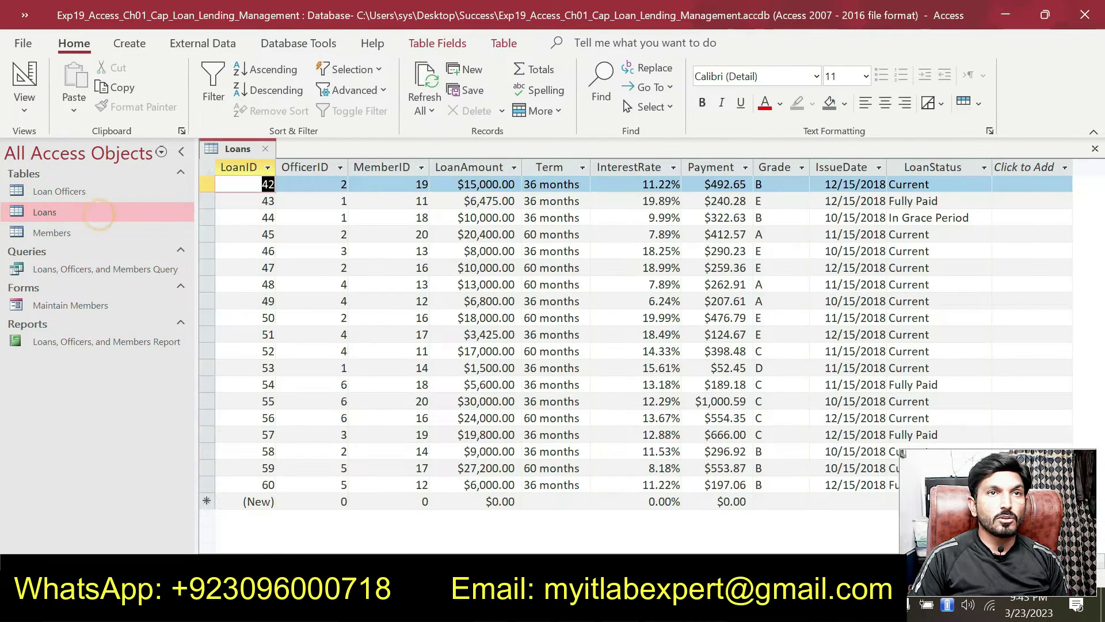
key("alt+Tab")
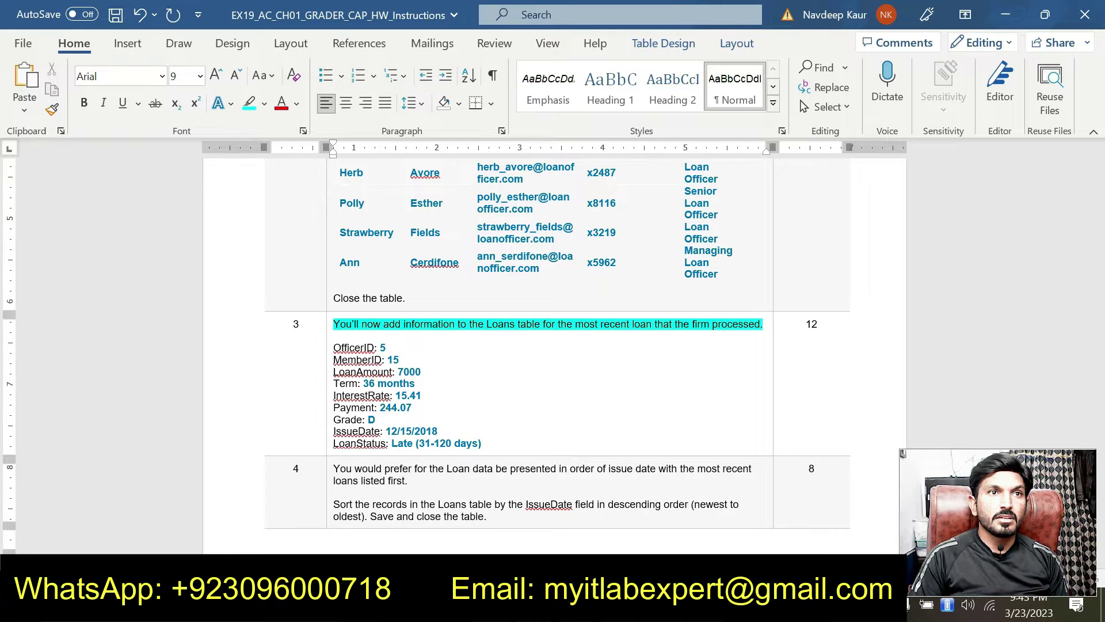
key("alt+Tab")
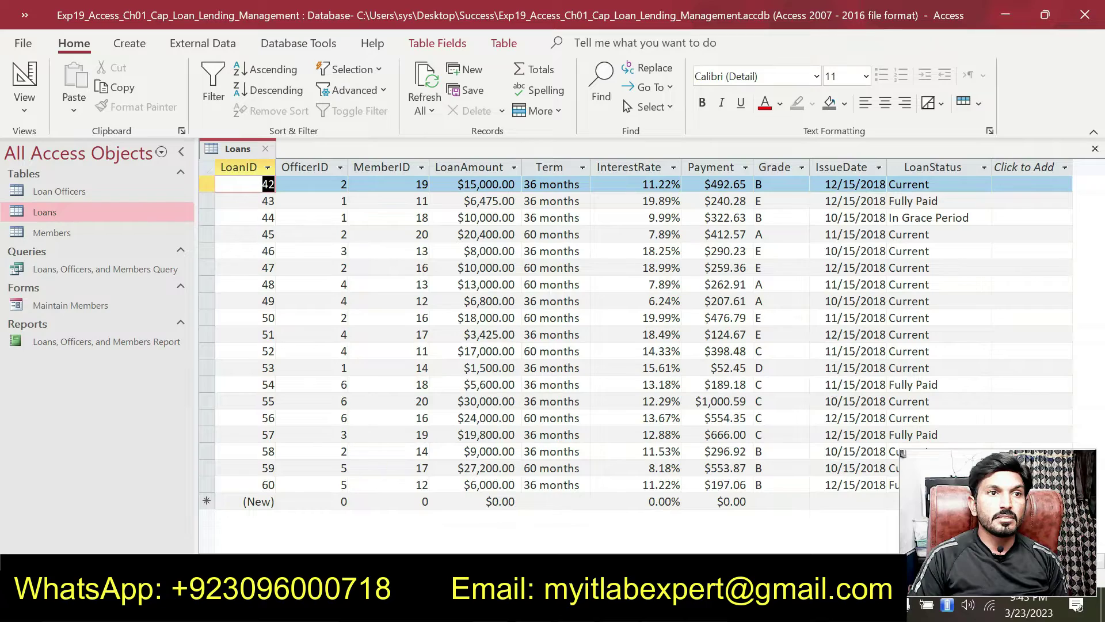
key("alt+Tab")
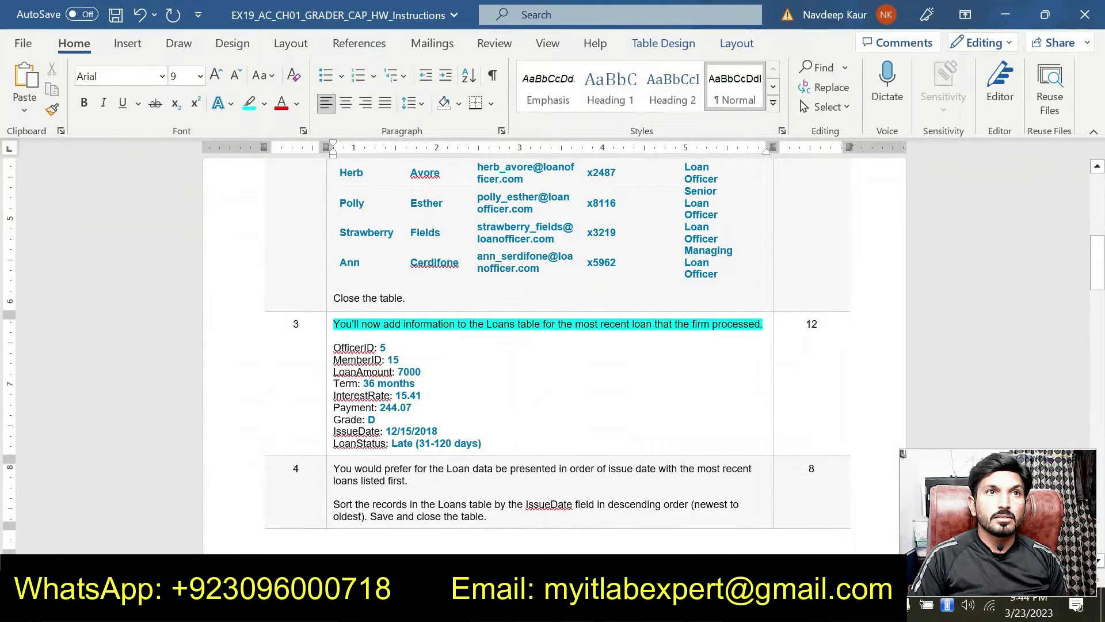
key("alt+Tab")
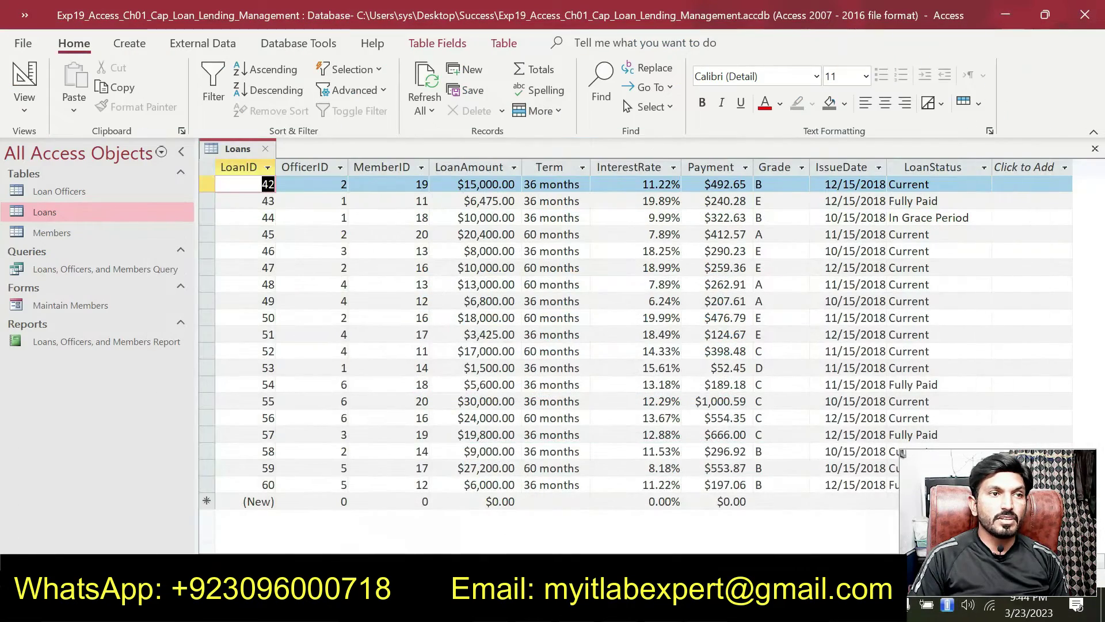
Step: Start a new record in the Loans table with OfficerID 5
left_click(262, 504)
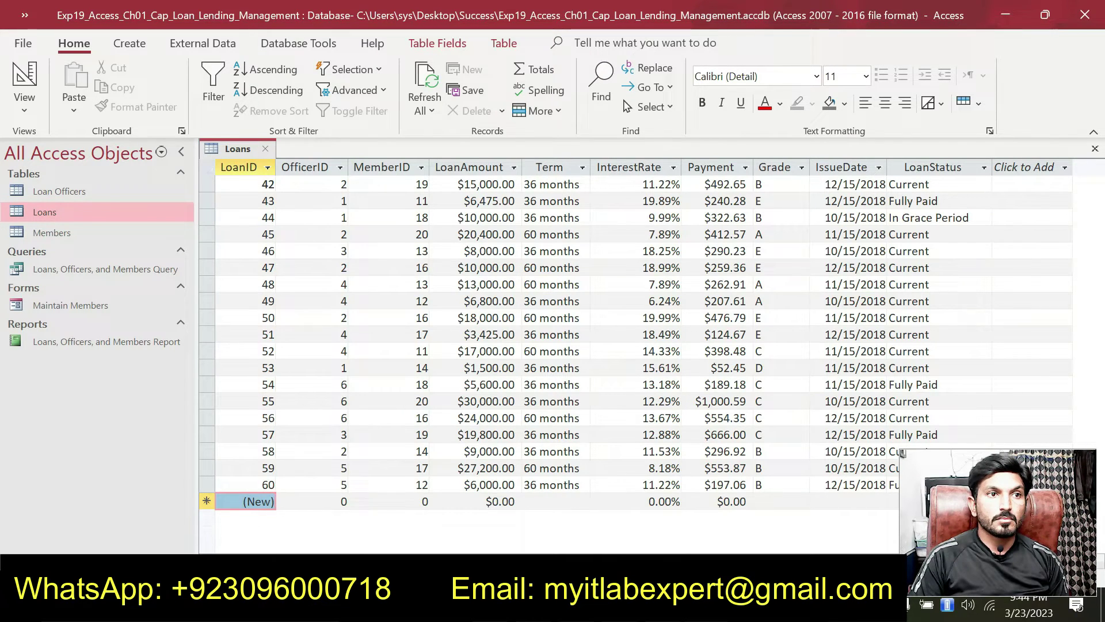
left_click(292, 502)
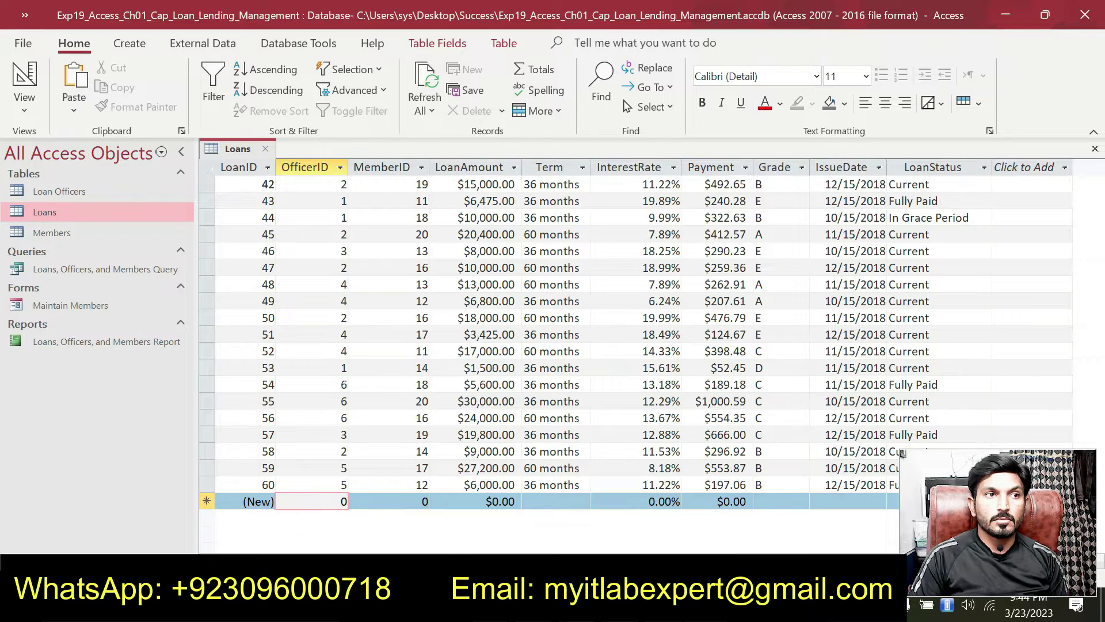
left_click(259, 501)
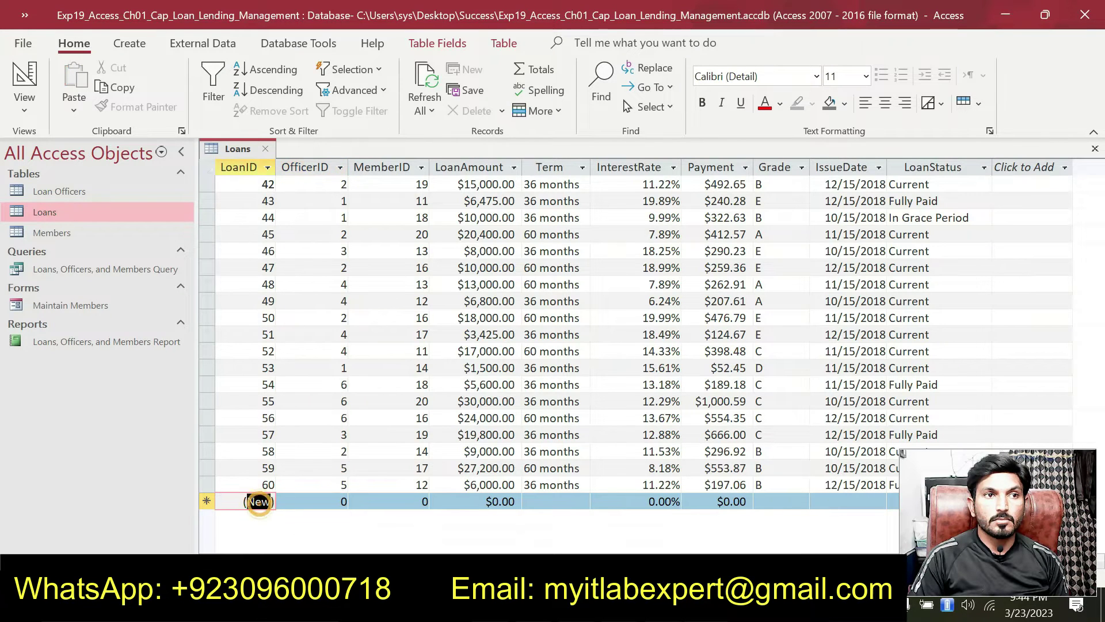
left_click(308, 498)
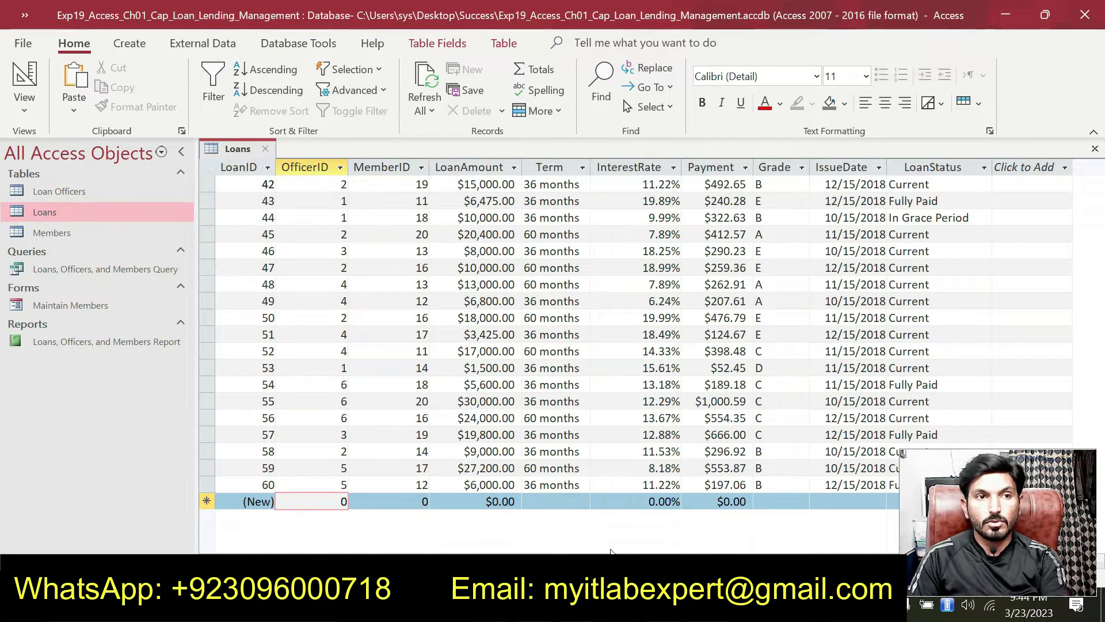
type("5")
key("BackSpace")
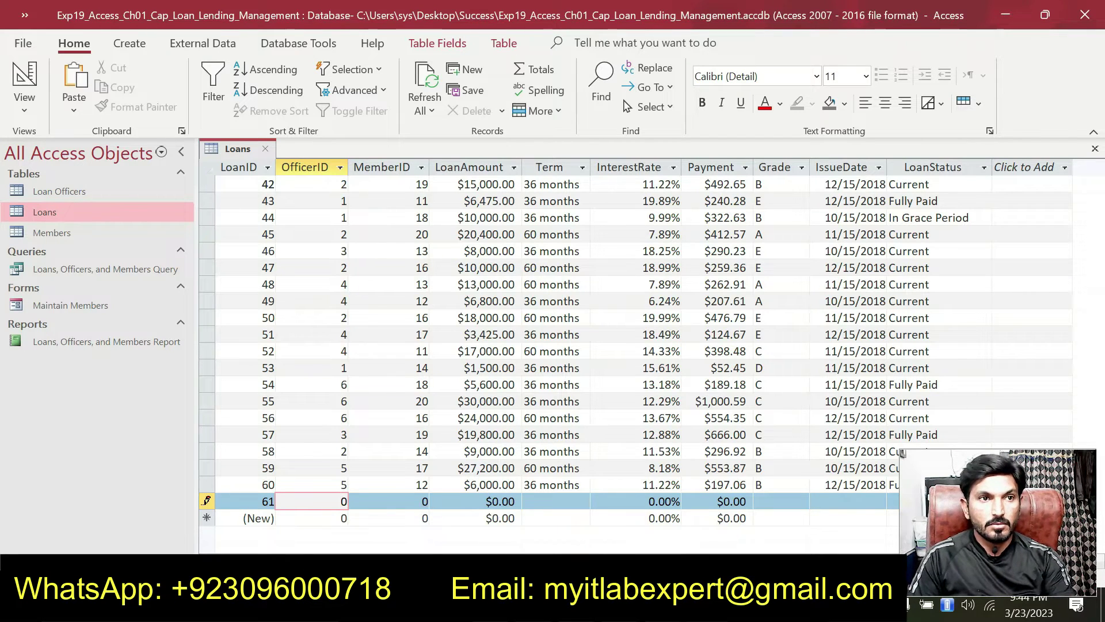
type("5")
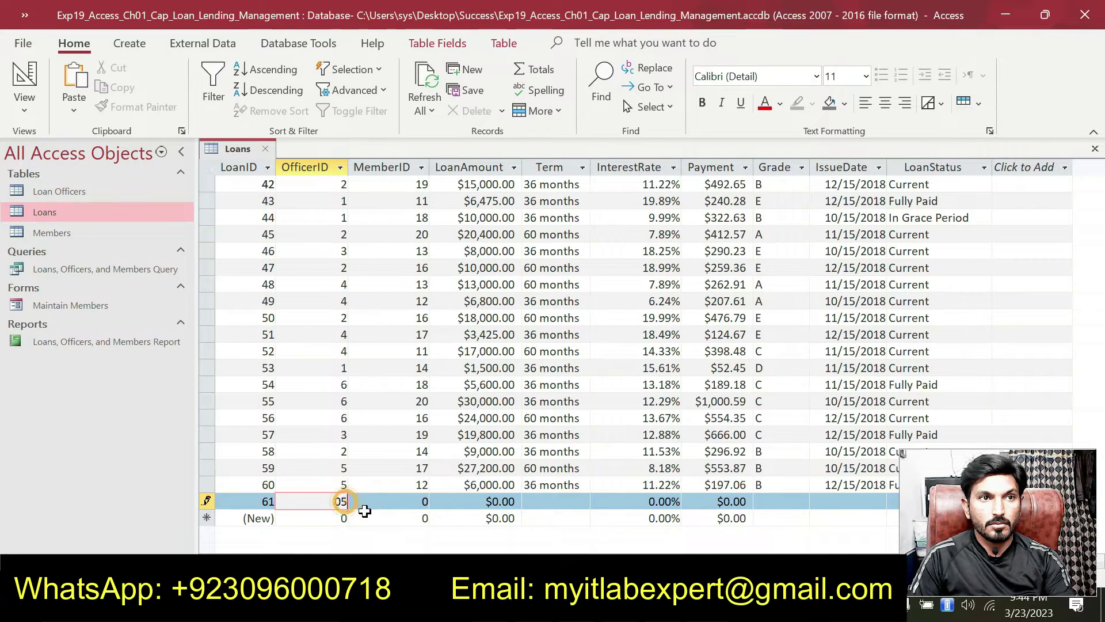
Step: Check the Word instructions and set the new loan record's MemberID to 15 in Access
left_click(403, 506)
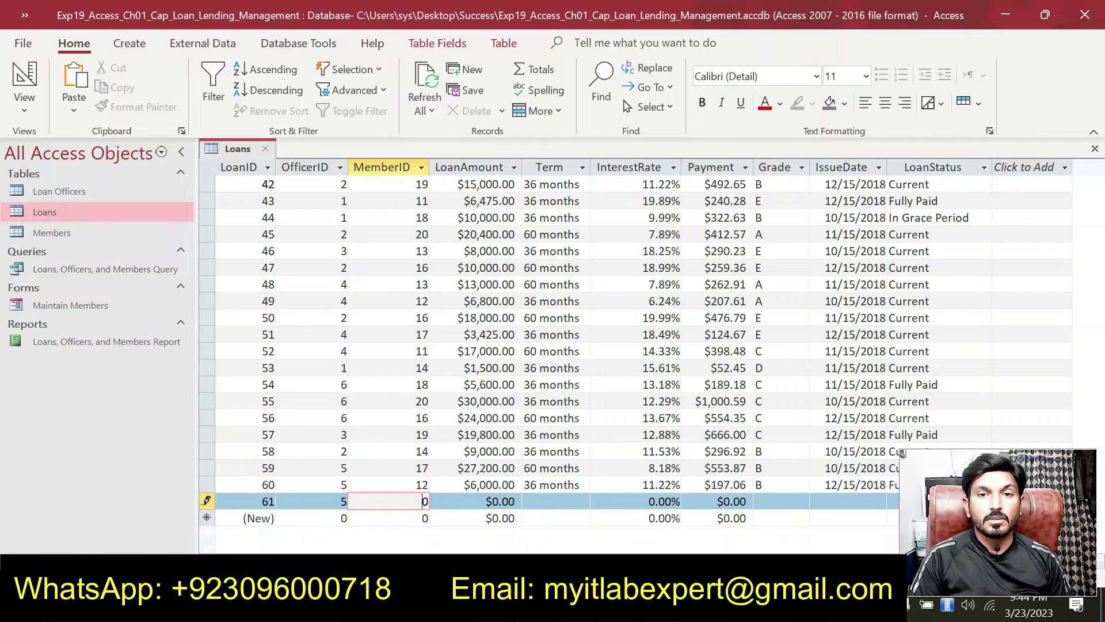
key("alt+Tab")
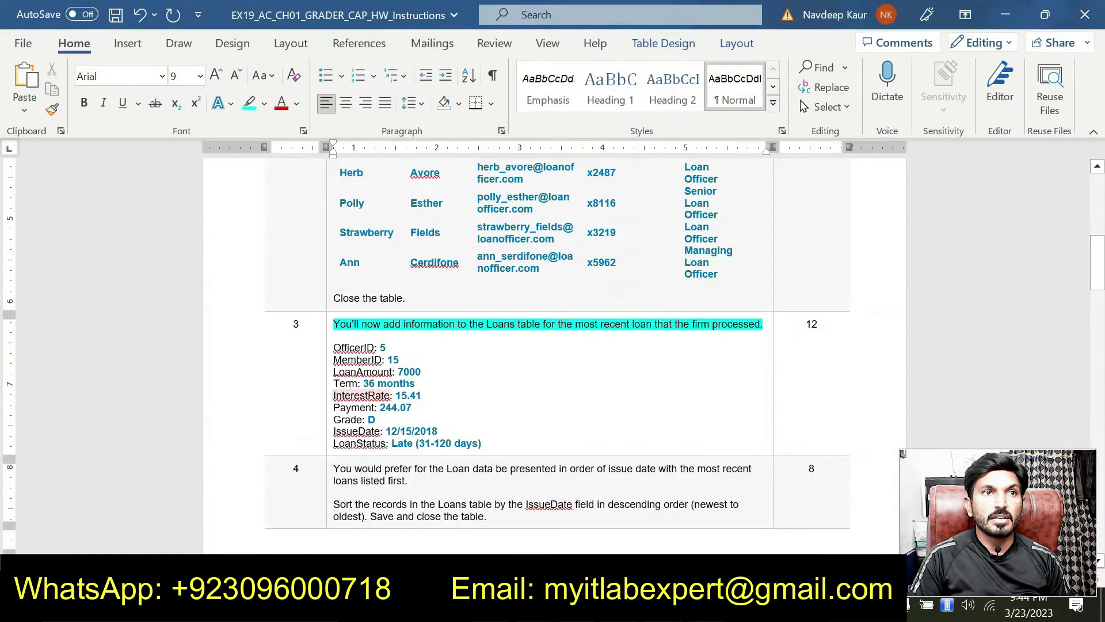
key("alt+Tab")
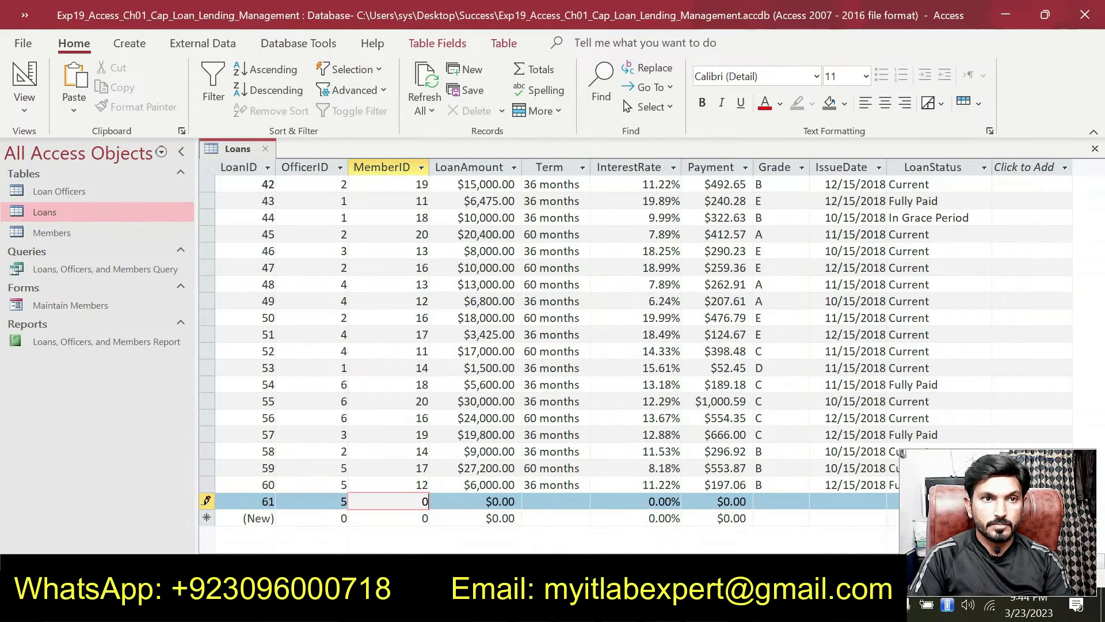
type("15")
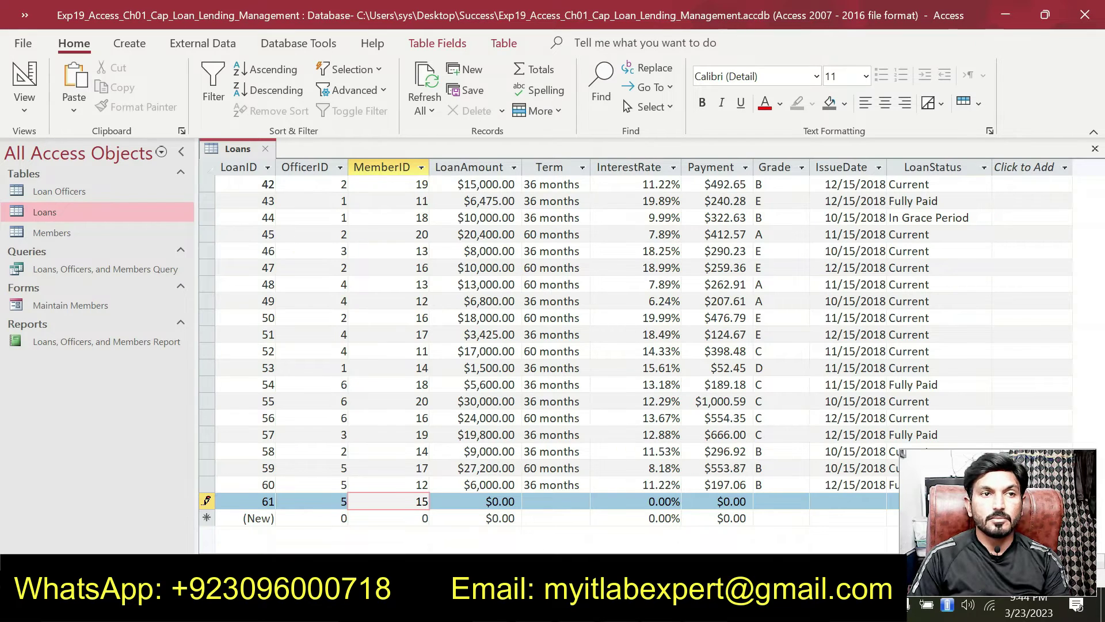
Step: Check the loan amount in the Word instructions and set the new Access record's LoanAmount to 7000
key("alt+Tab")
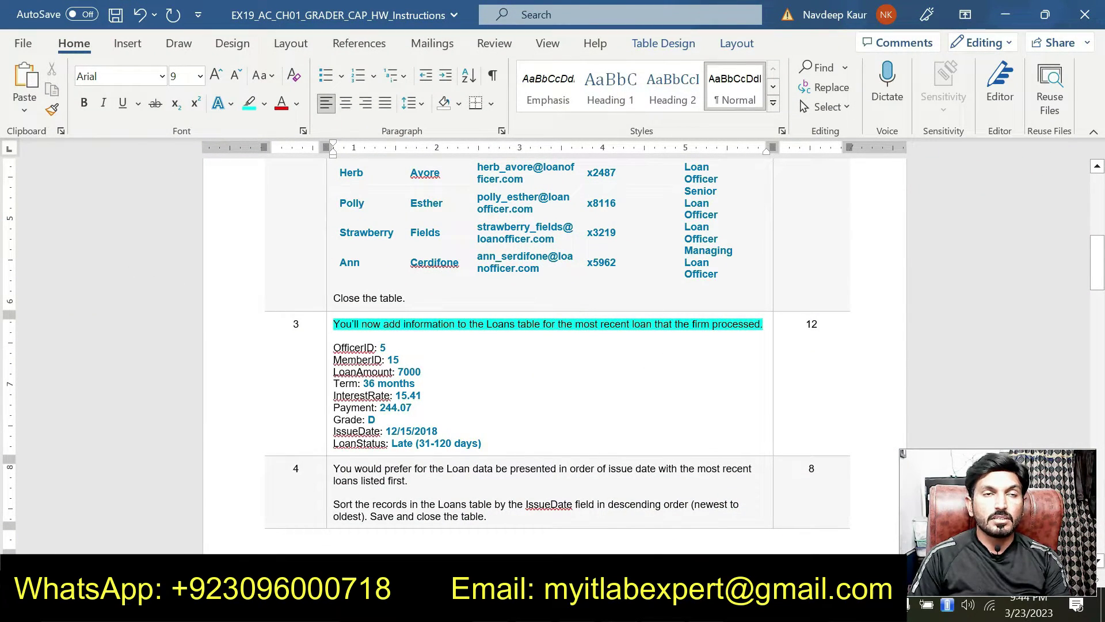
key("alt+Tab")
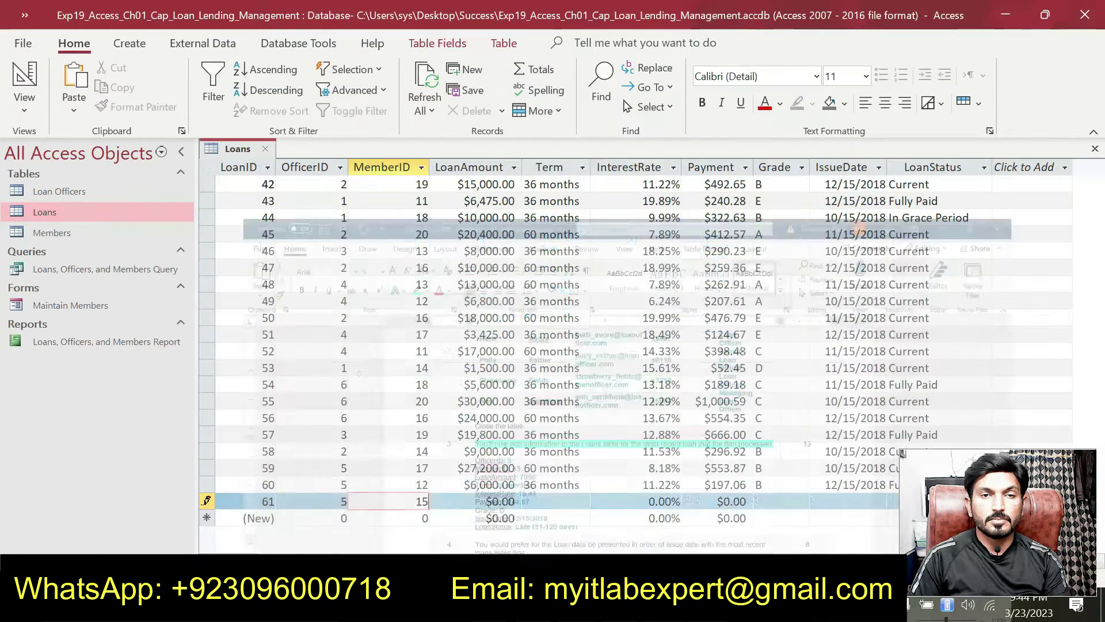
left_click(520, 502)
key("BackSpace")
key("BackSpace")
key("BackSpace")
key("BackSpace")
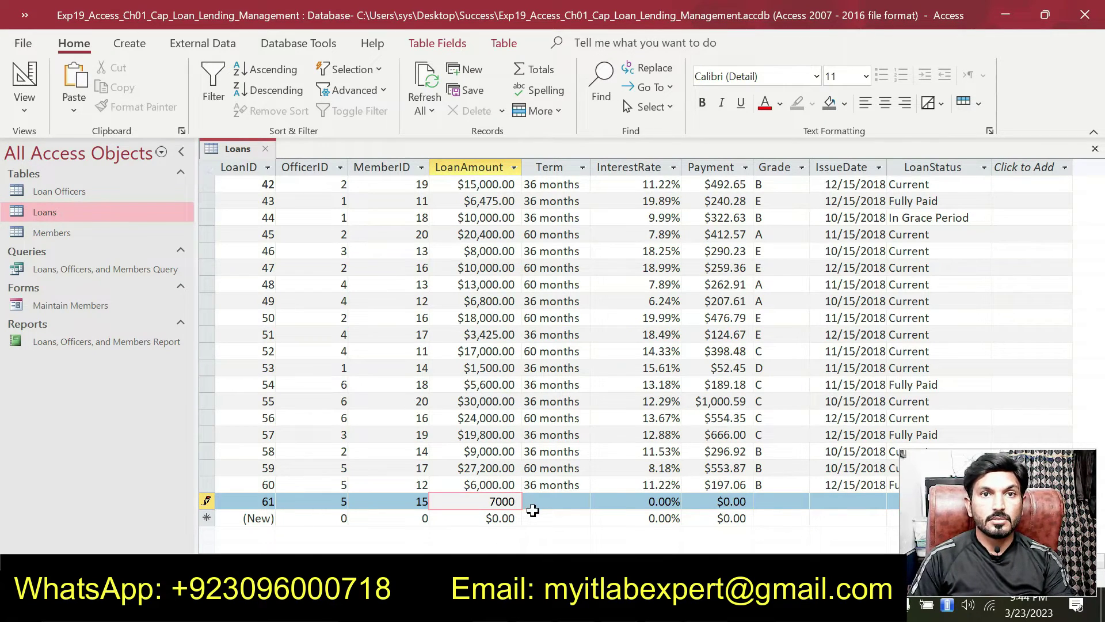
key("Tab")
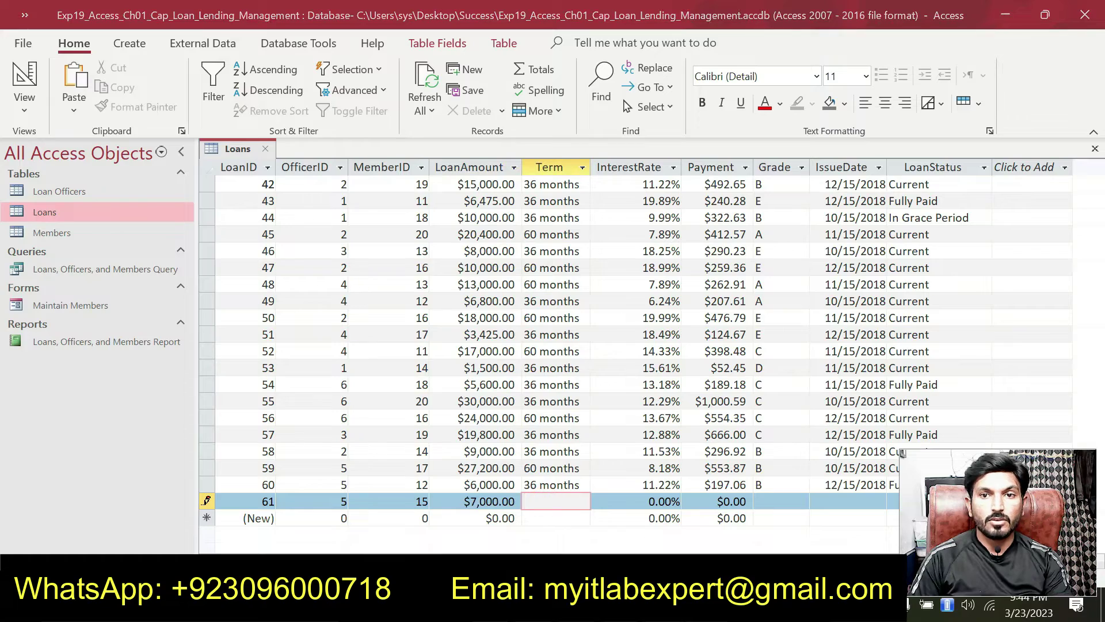
Step: Check the term in the Word instructions and enter 36 months as the new Access record's Term
key("alt+Tab")
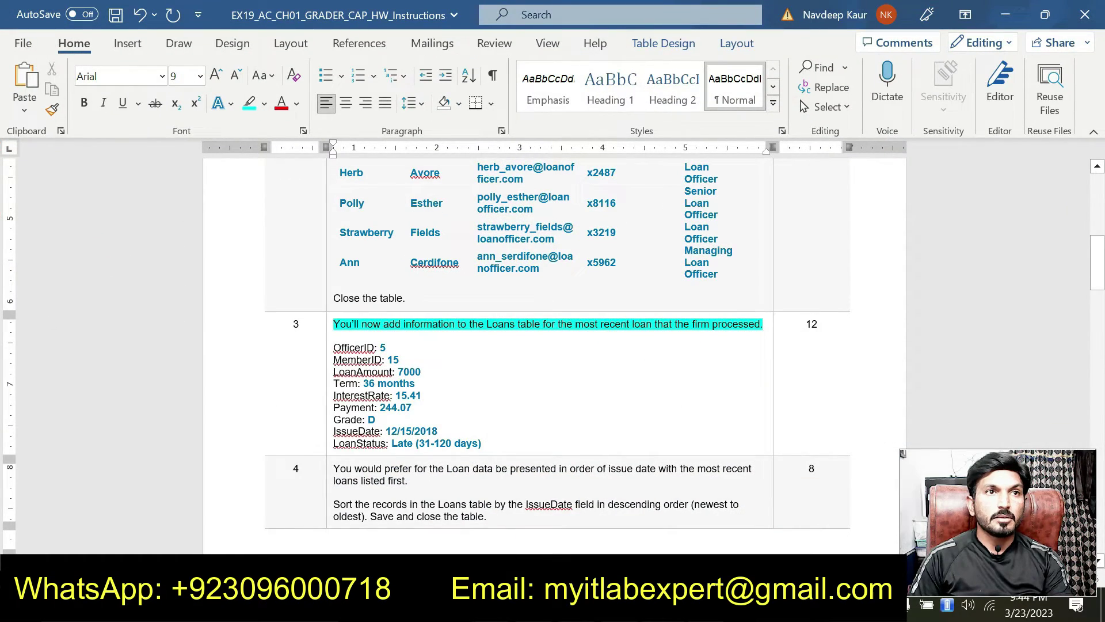
key("alt+Tab")
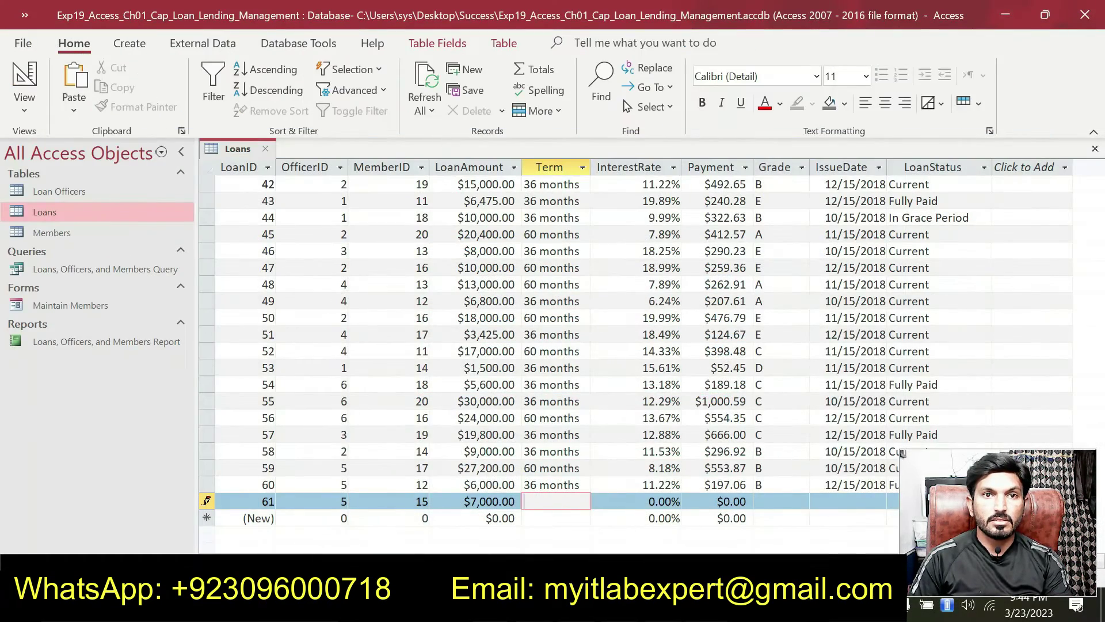
type("36")
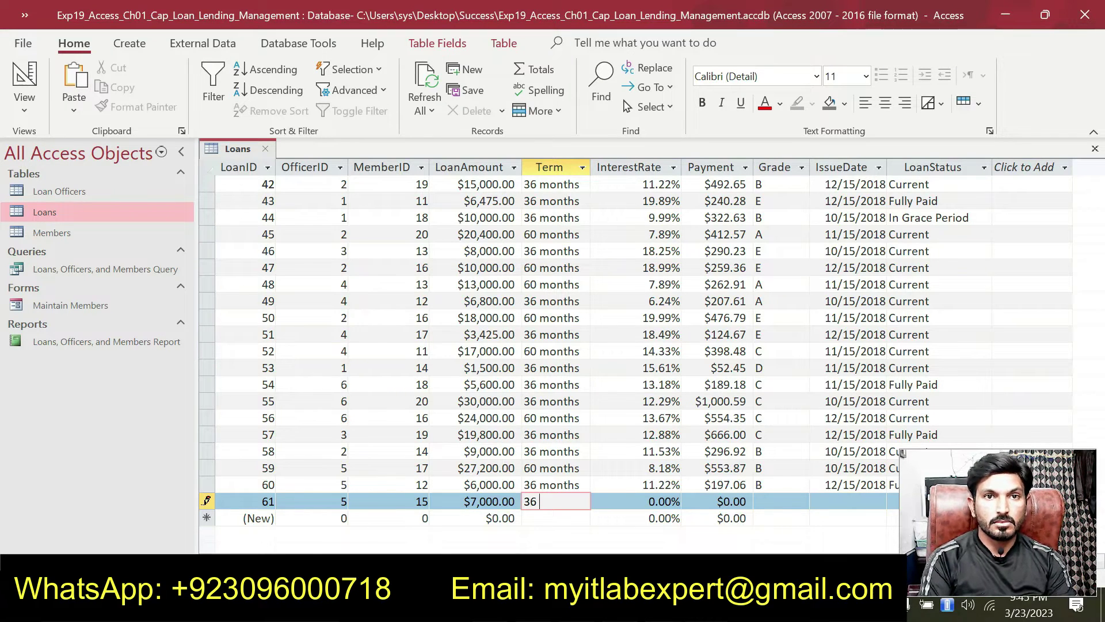
type(" mont")
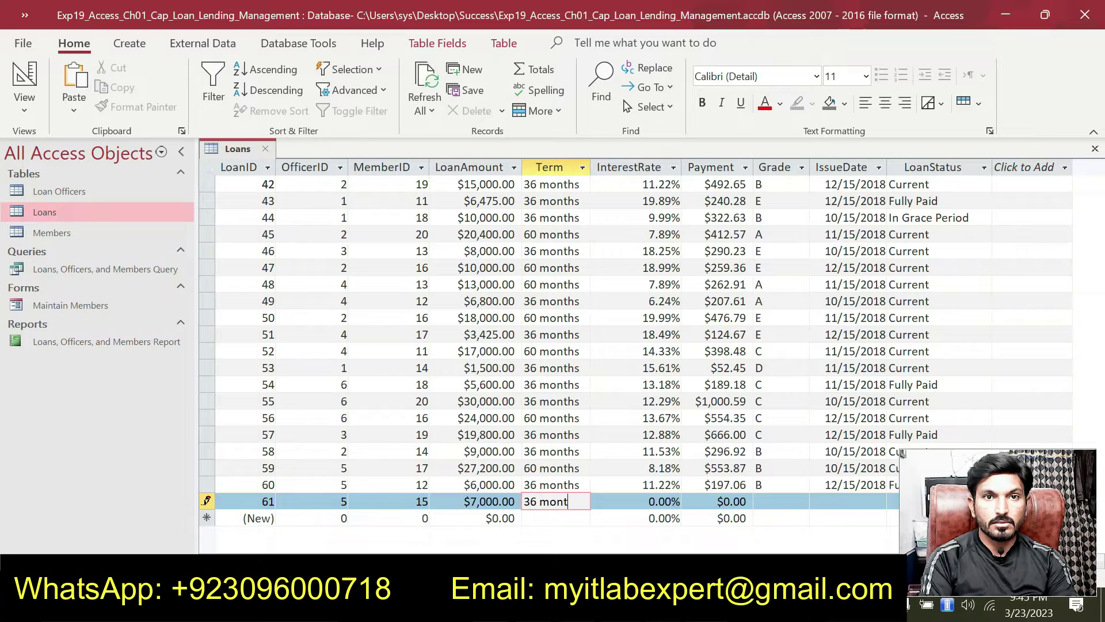
type("hs")
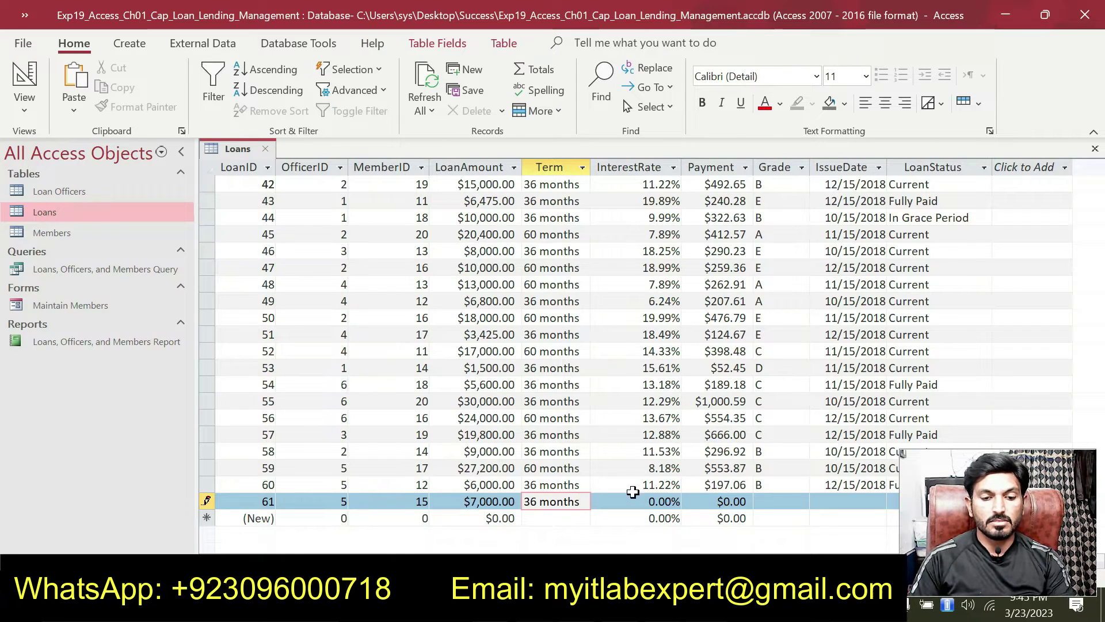
Step: Check the interest rate in the Word instructions and set the new Access record's InterestRate to 15.41
key("alt+Tab")
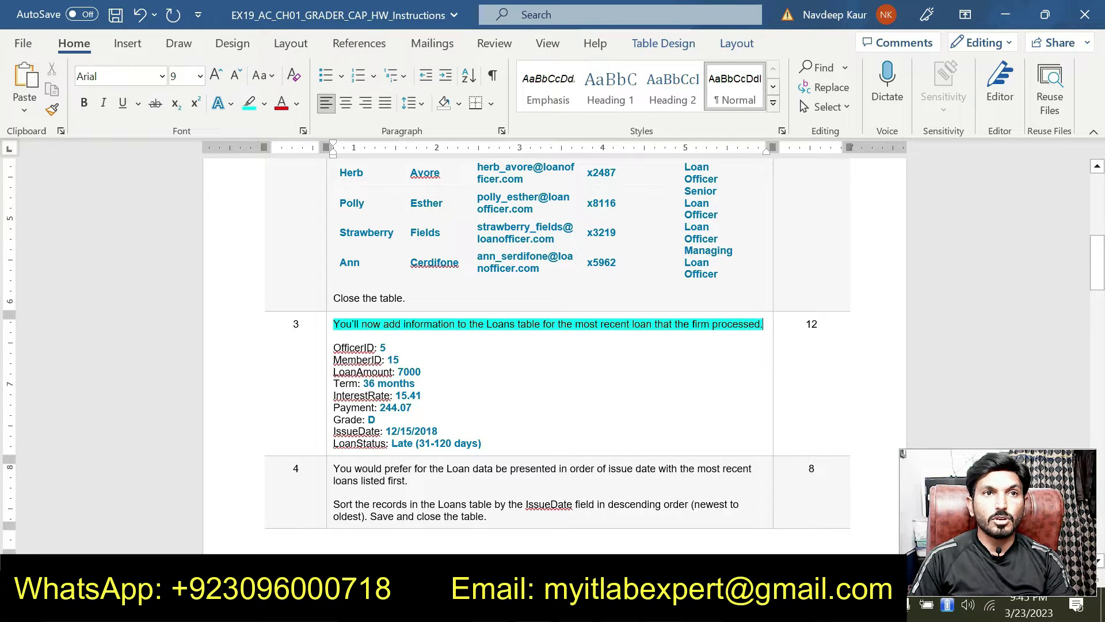
key("alt+Tab")
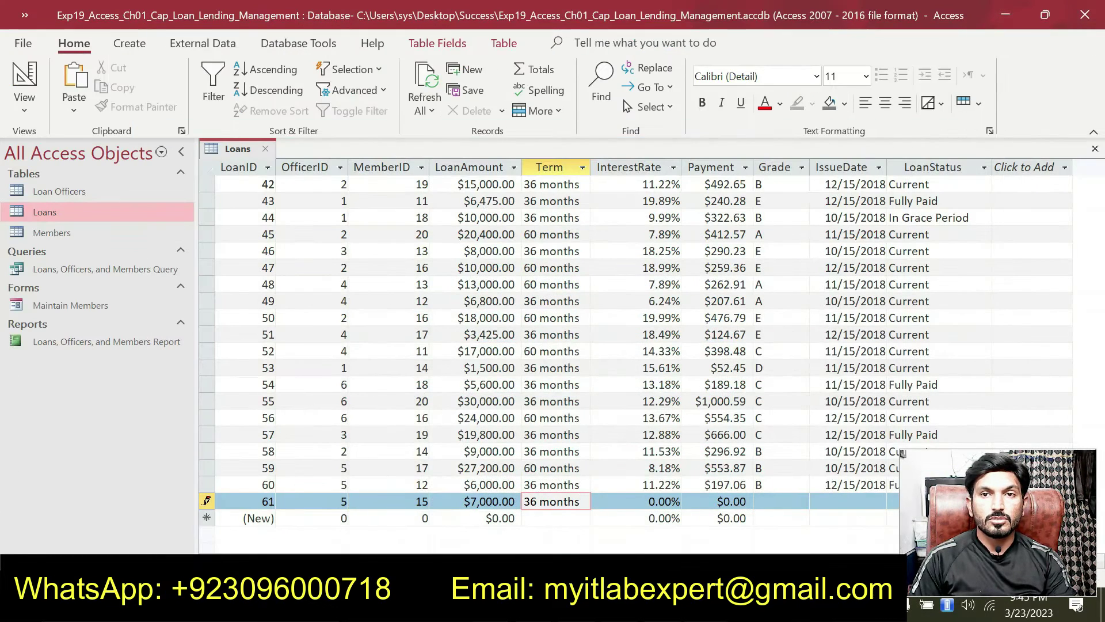
left_click(683, 502)
left_click(676, 501)
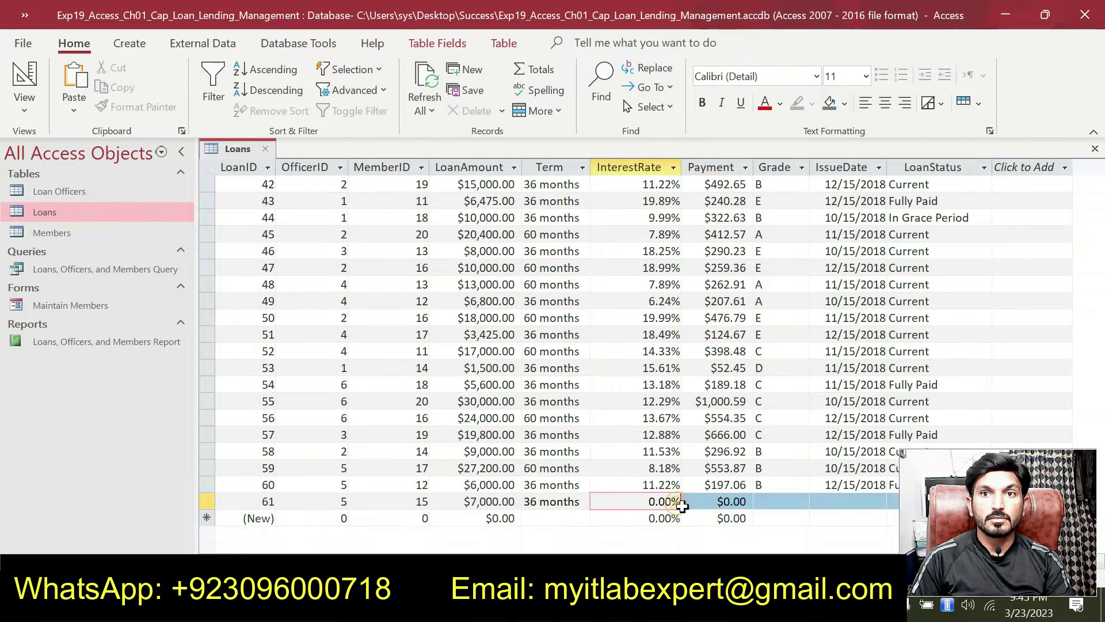
key("BackSpace")
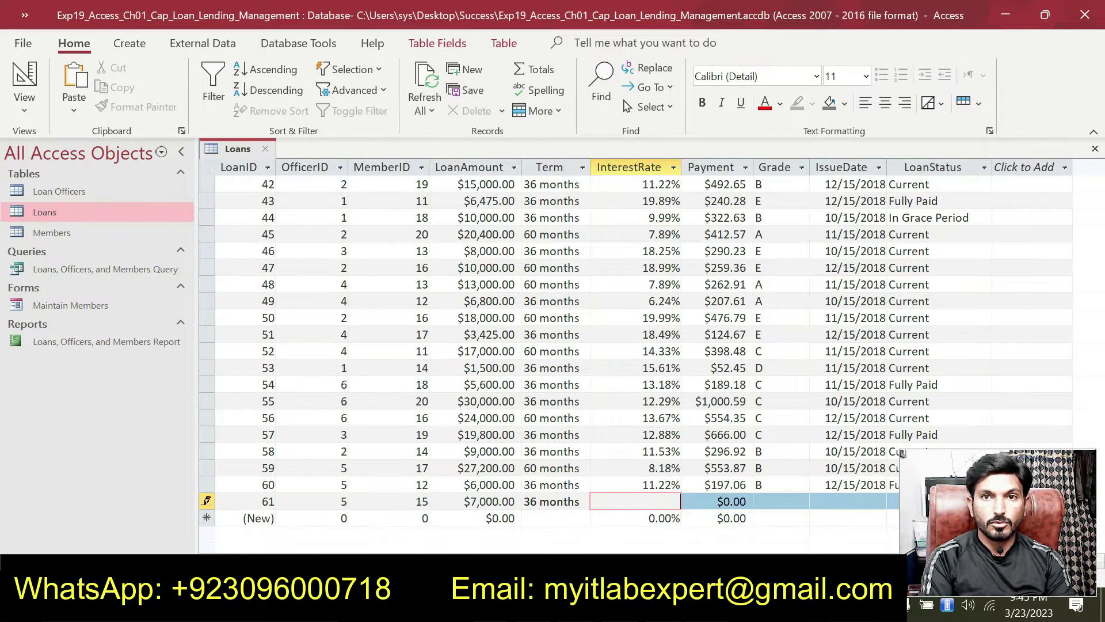
type("15.41")
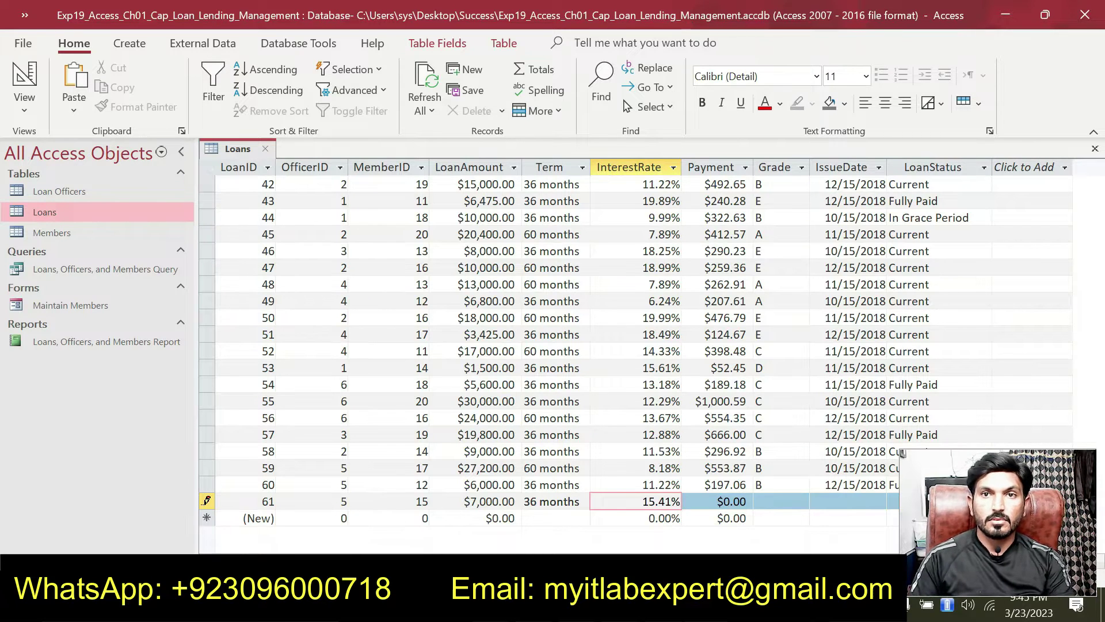
Step: Check the payment in the Word instructions and set the new Access record's Payment to 244.07
left_click(718, 502)
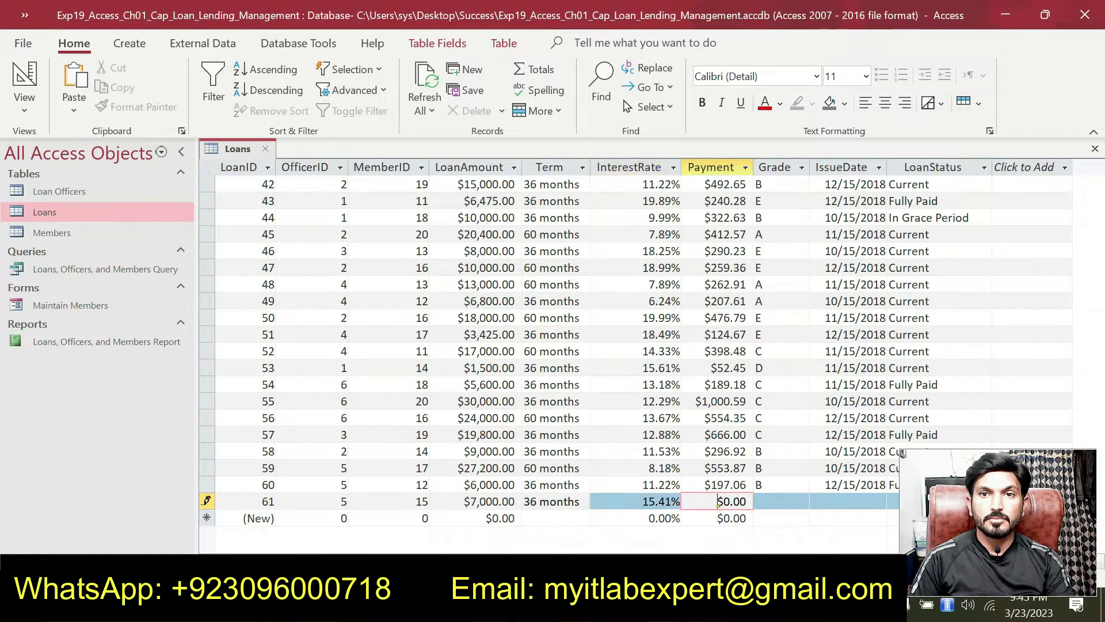
key("alt+Tab")
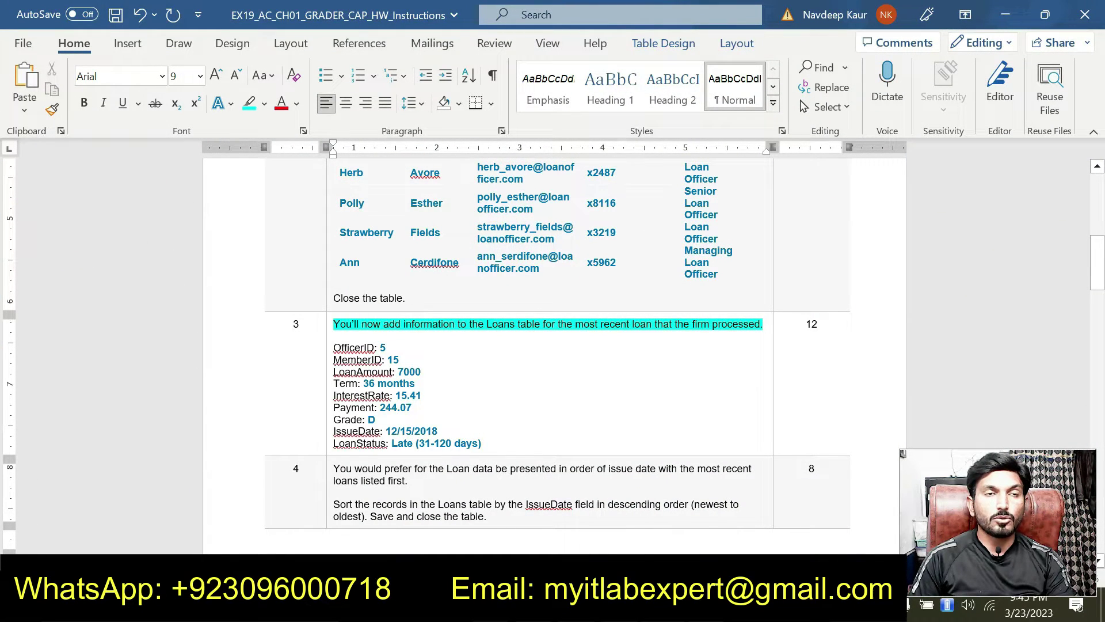
left_click_drag(380, 407, 334, 407)
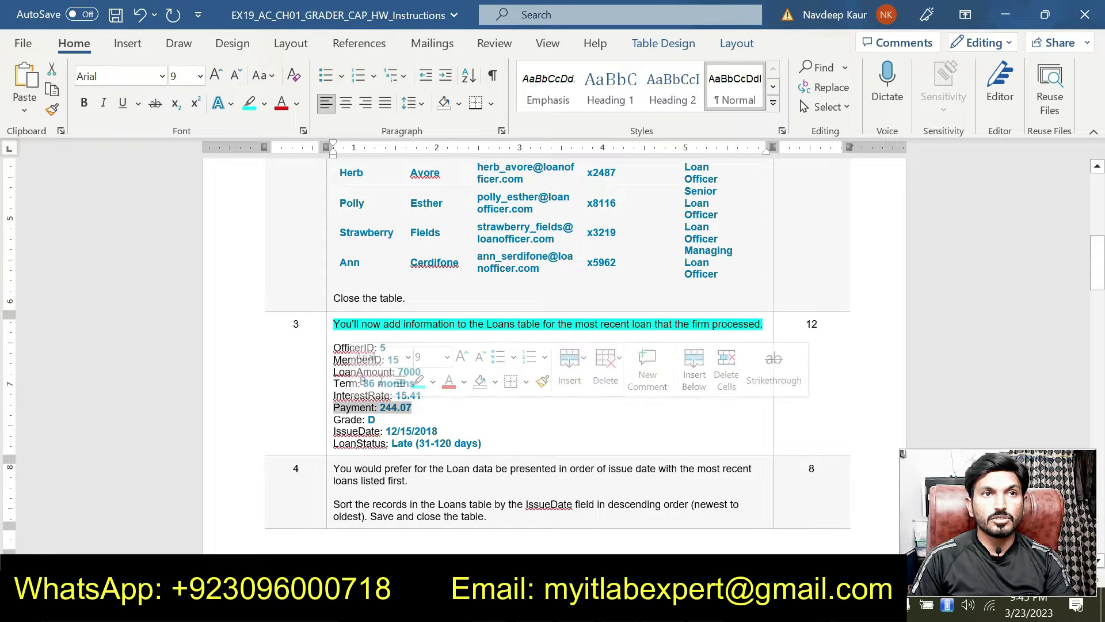
key("alt+Tab")
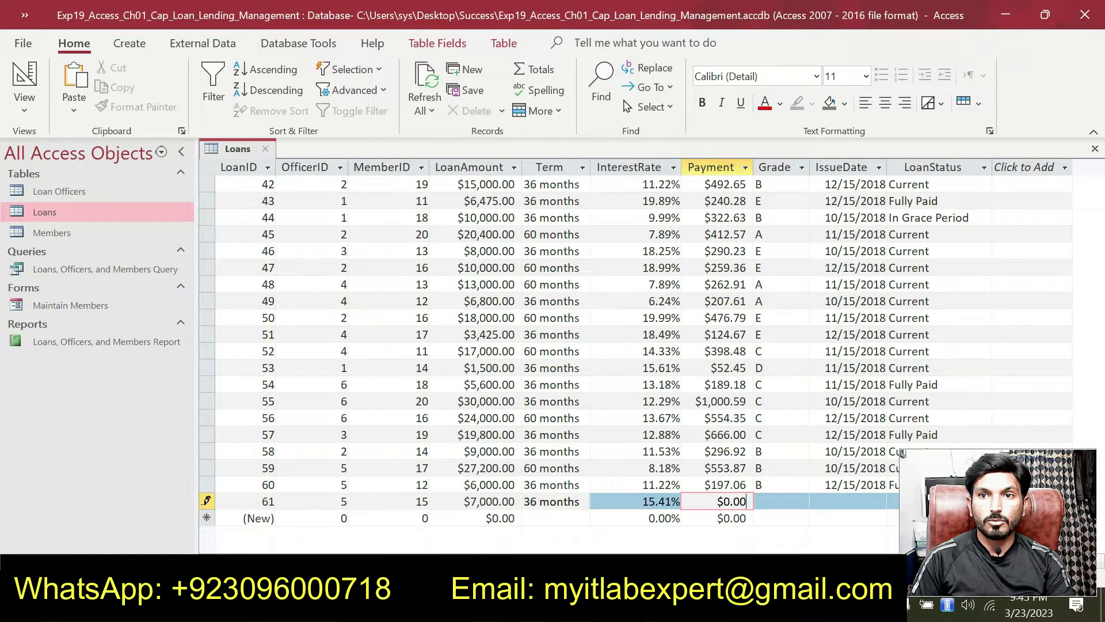
key("BackSpace")
key("BackSpace")
key("BackSpace")
key("BackSpace")
key("BackSpace")
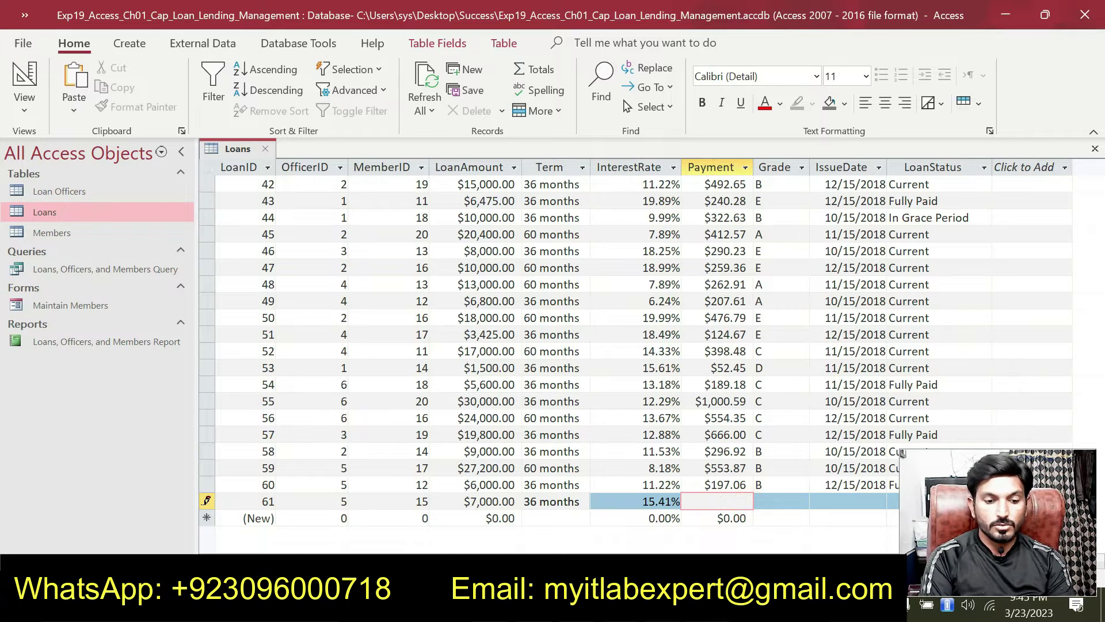
type("244.07")
key("Tab")
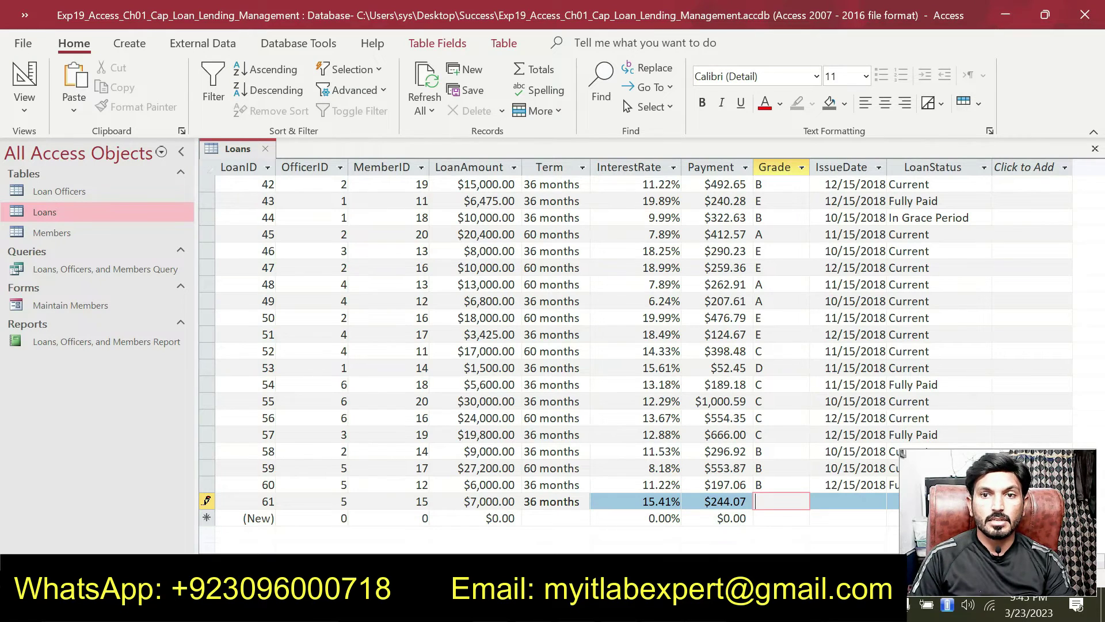
Step: Check the grade in the Word instructions and enter D as the new Access record's Grade
key("alt+Tab")
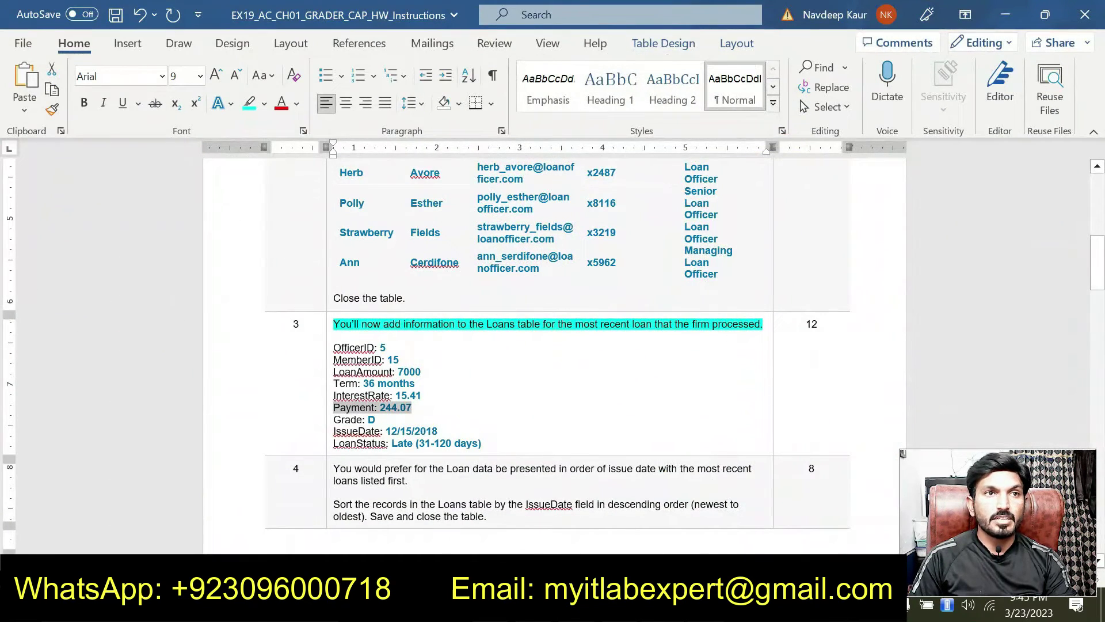
key("alt+Tab")
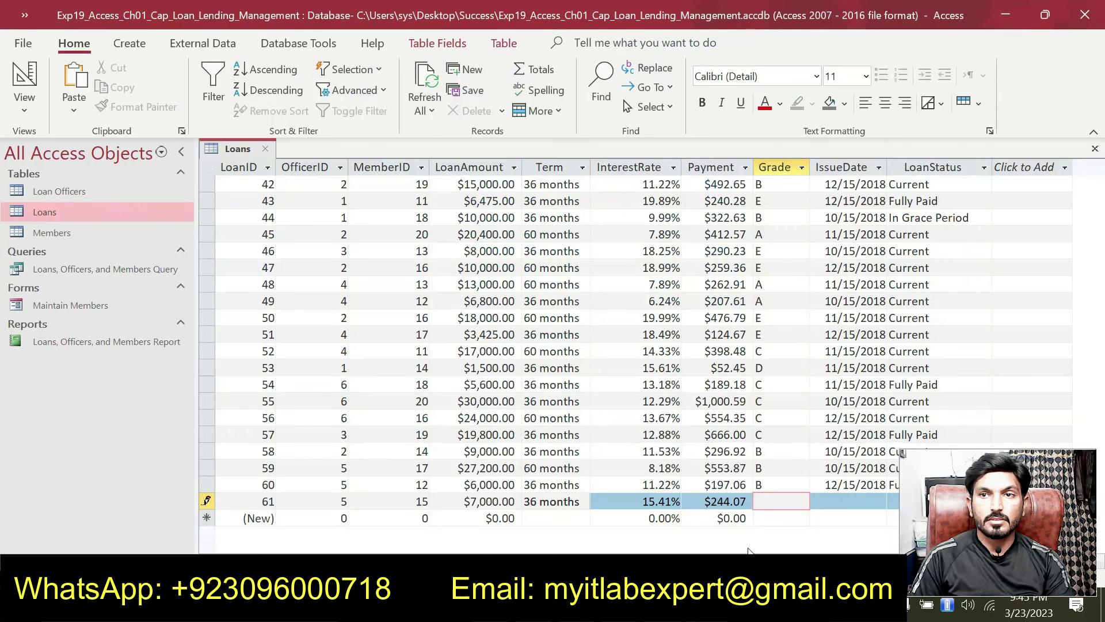
type("D")
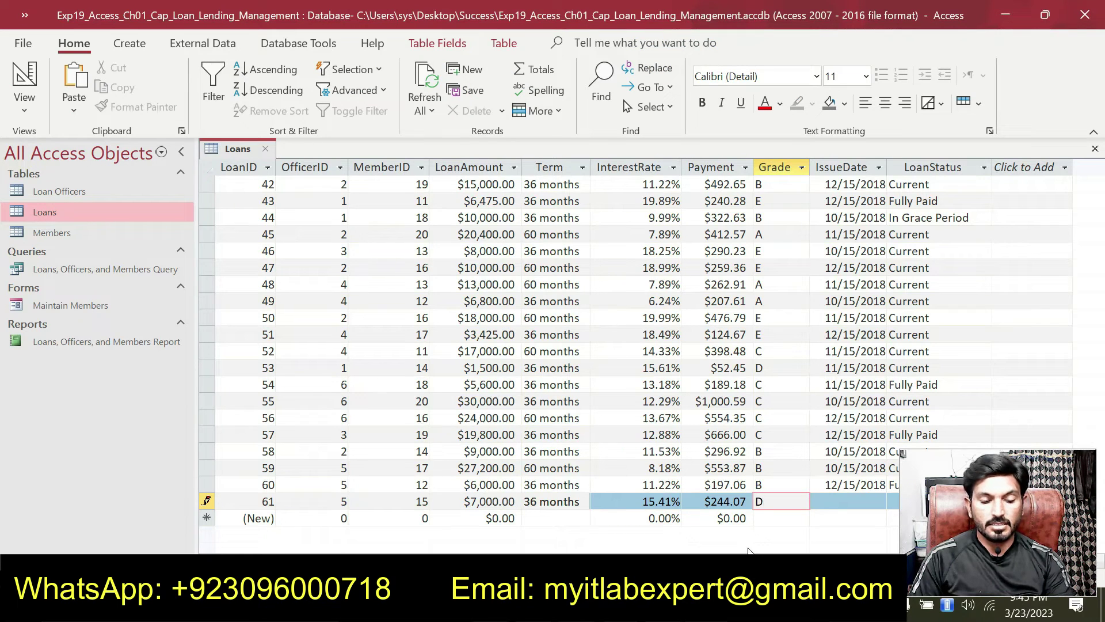
key("Tab")
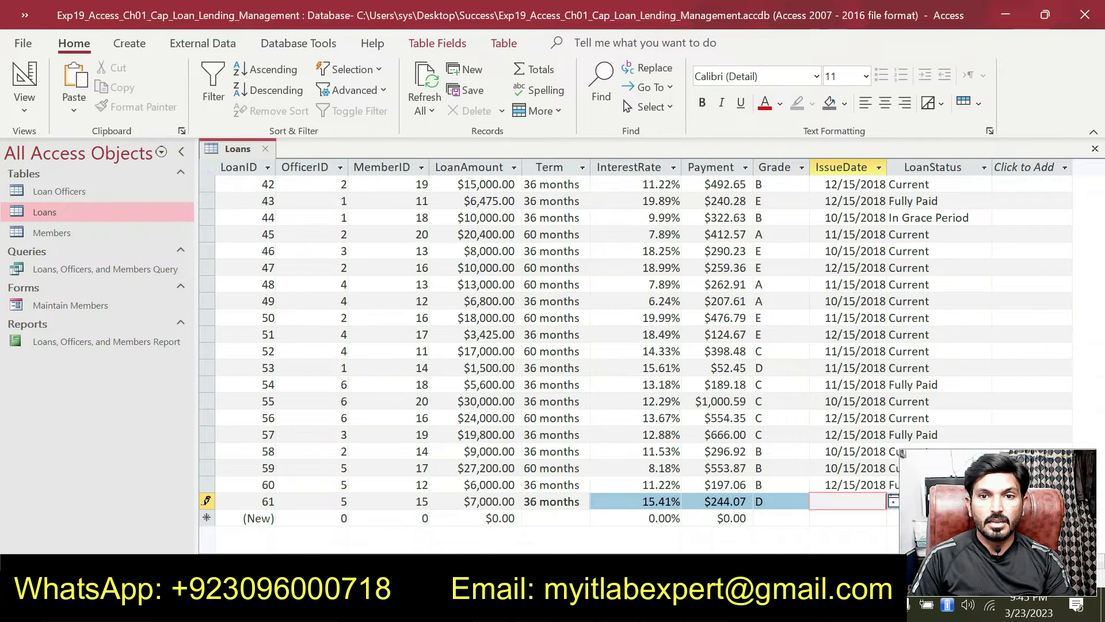
Step: Check the issue date in the Word instructions and set the new Access record's IssueDate to 12/15/2018
key("alt+Tab")
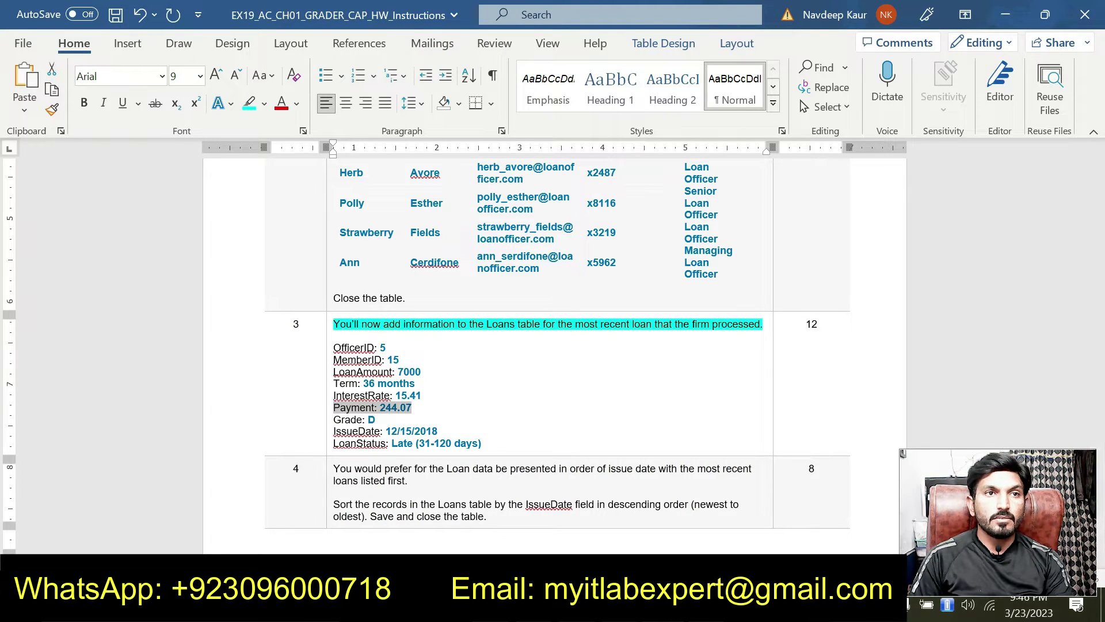
key("alt+Tab")
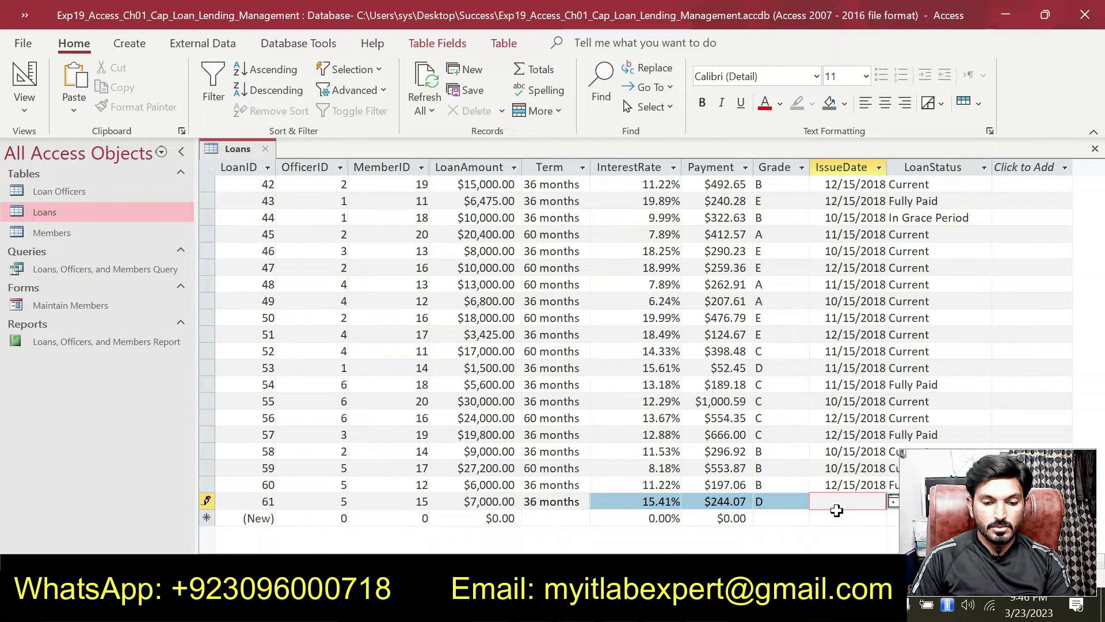
type("1")
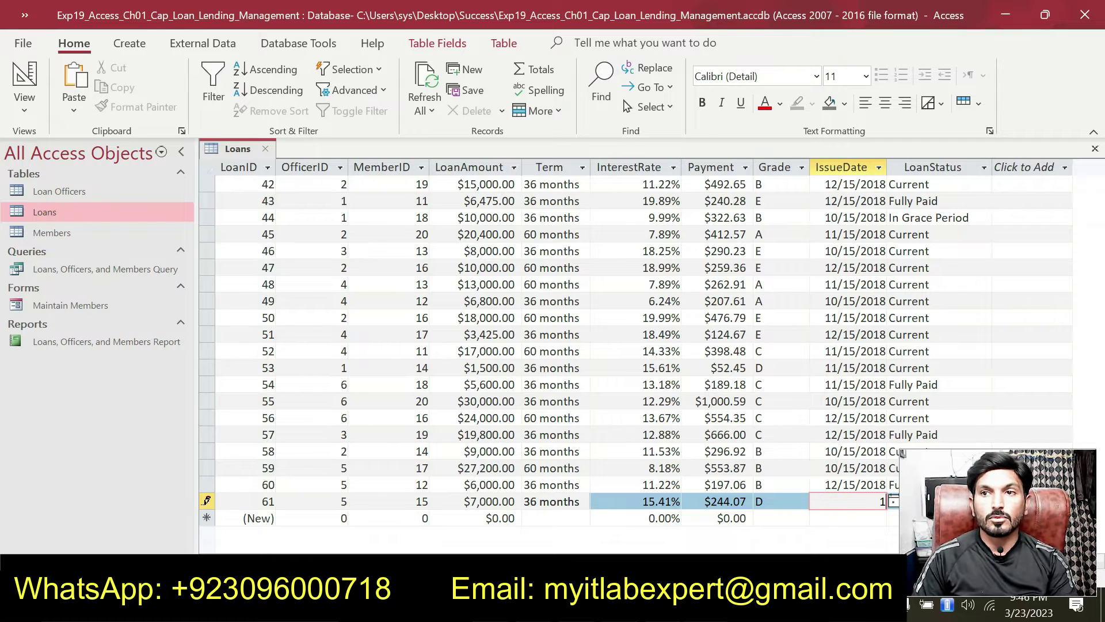
type("2/15")
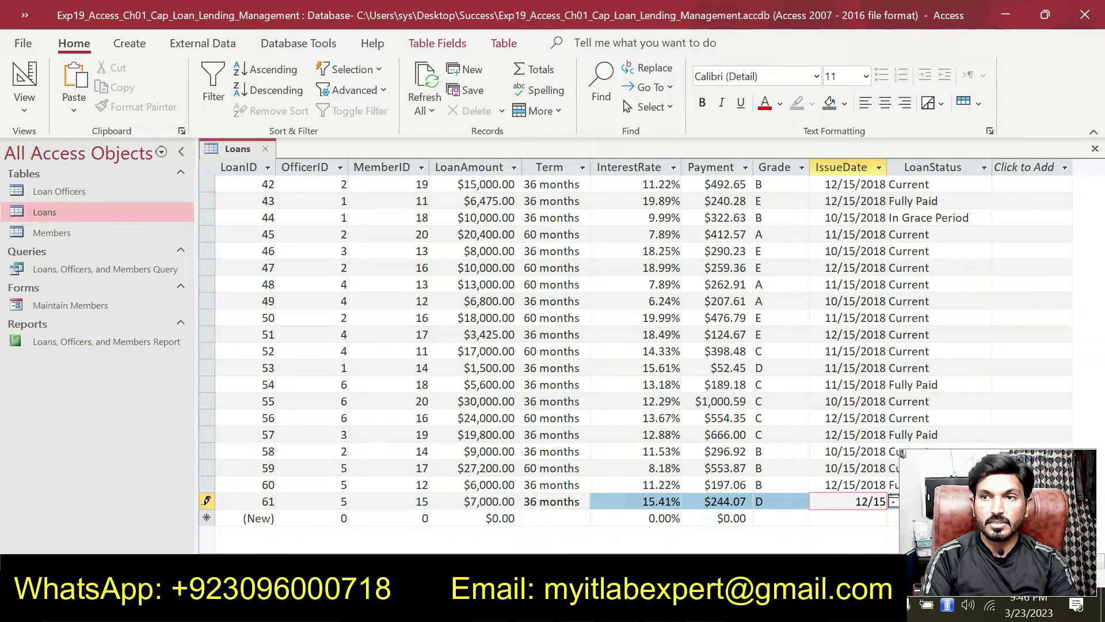
type("/2018")
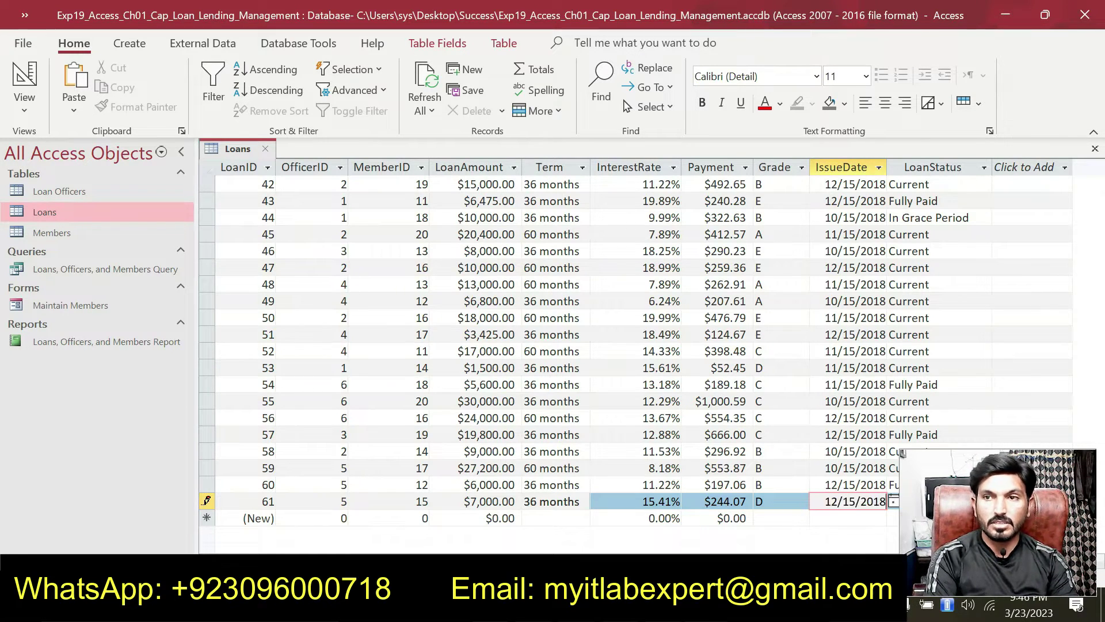
key("Tab")
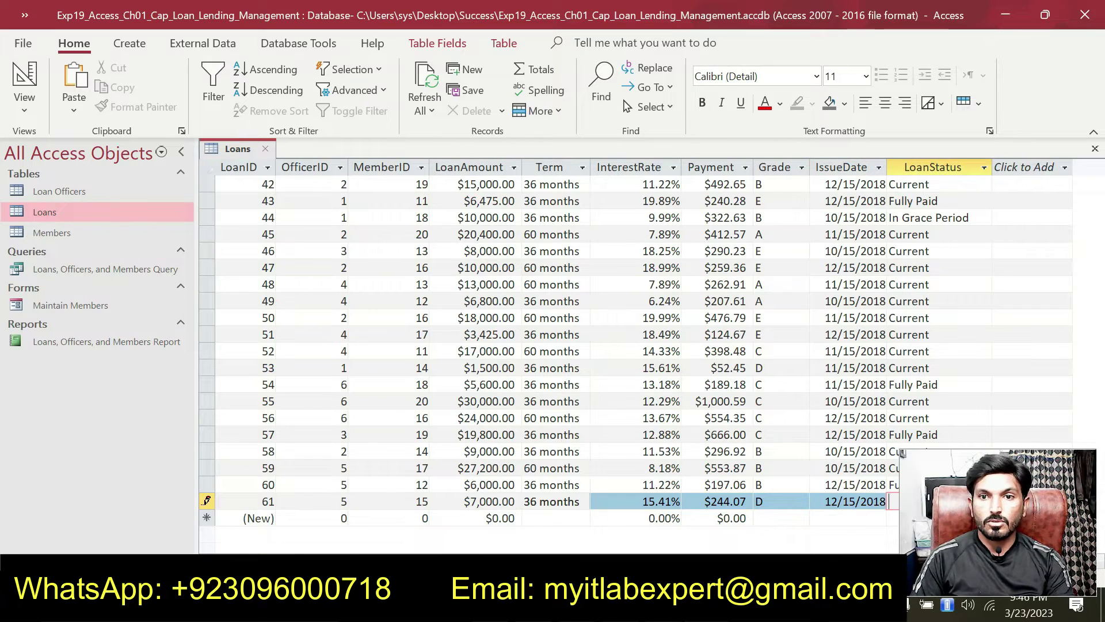
Step: Copy the loan status from the Word instructions and enter Late (31-120 days) as the new Access record's LoanStatus
key("alt+Tab")
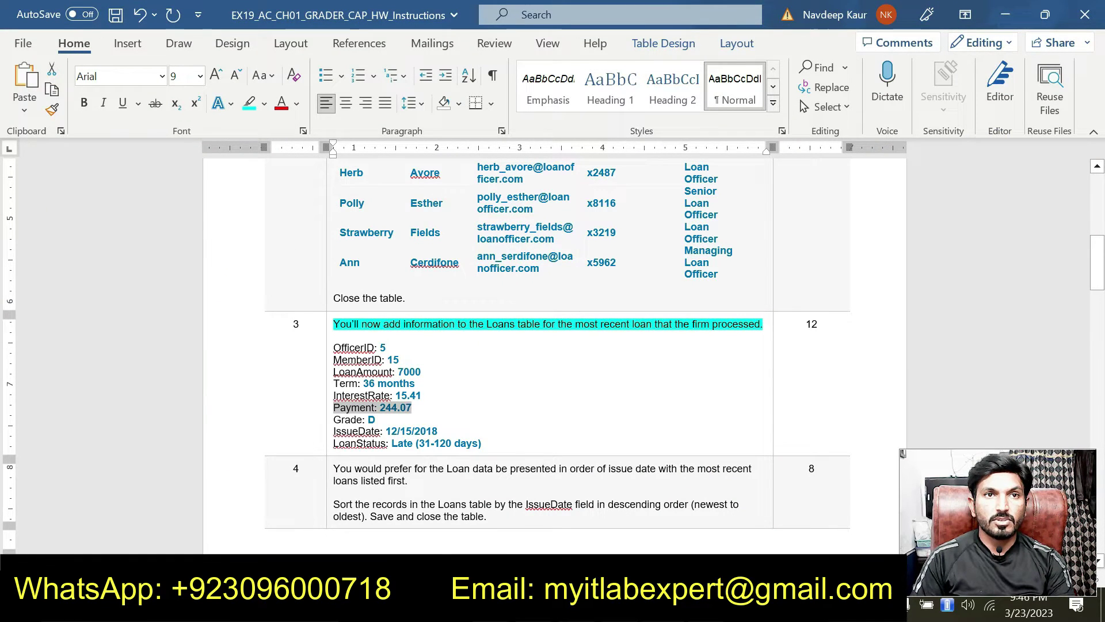
left_click_drag(483, 443, 391, 442)
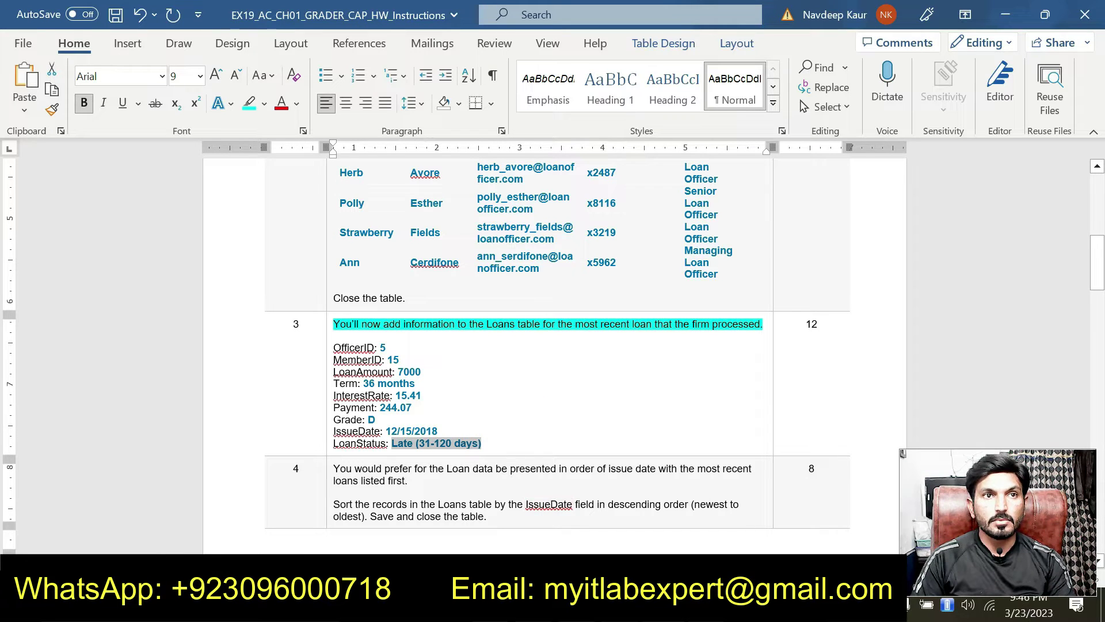
key("alt+Tab")
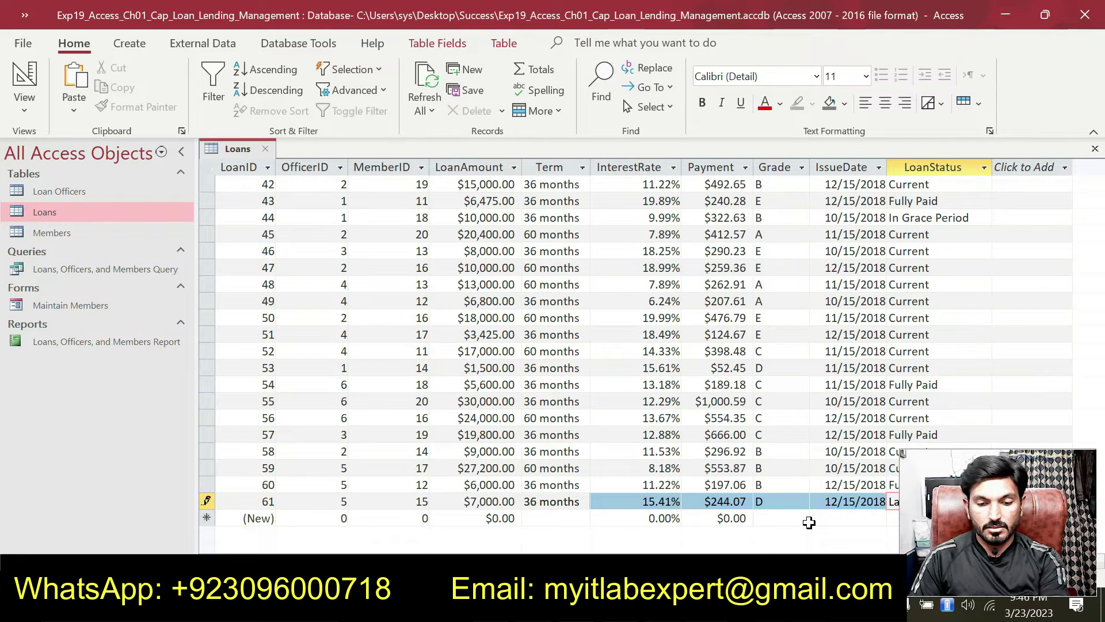
key("Tab")
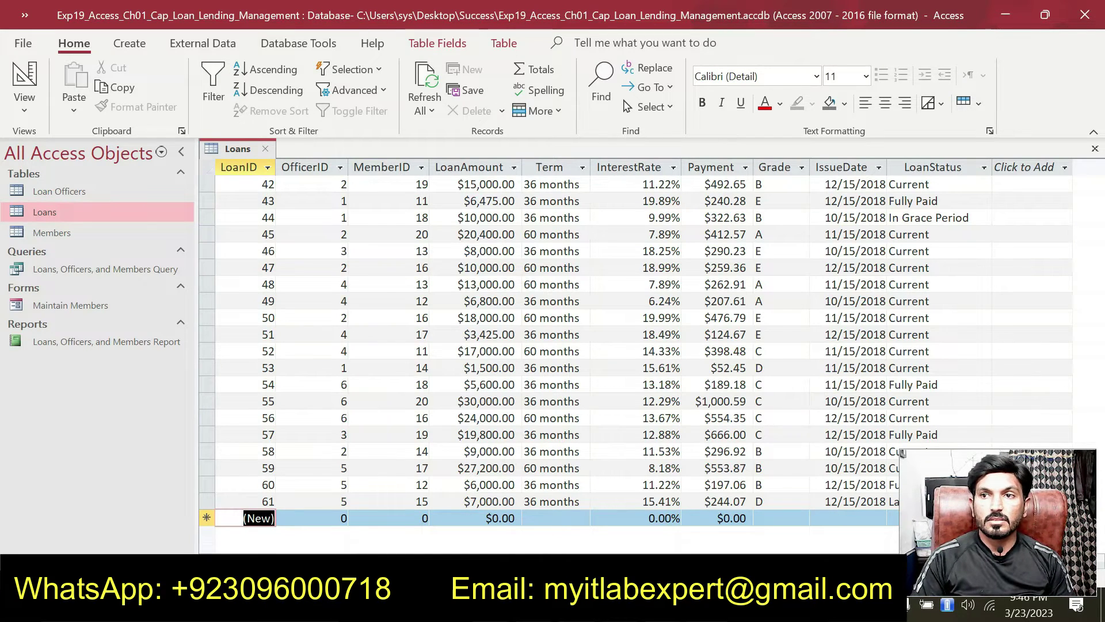
left_click(889, 501)
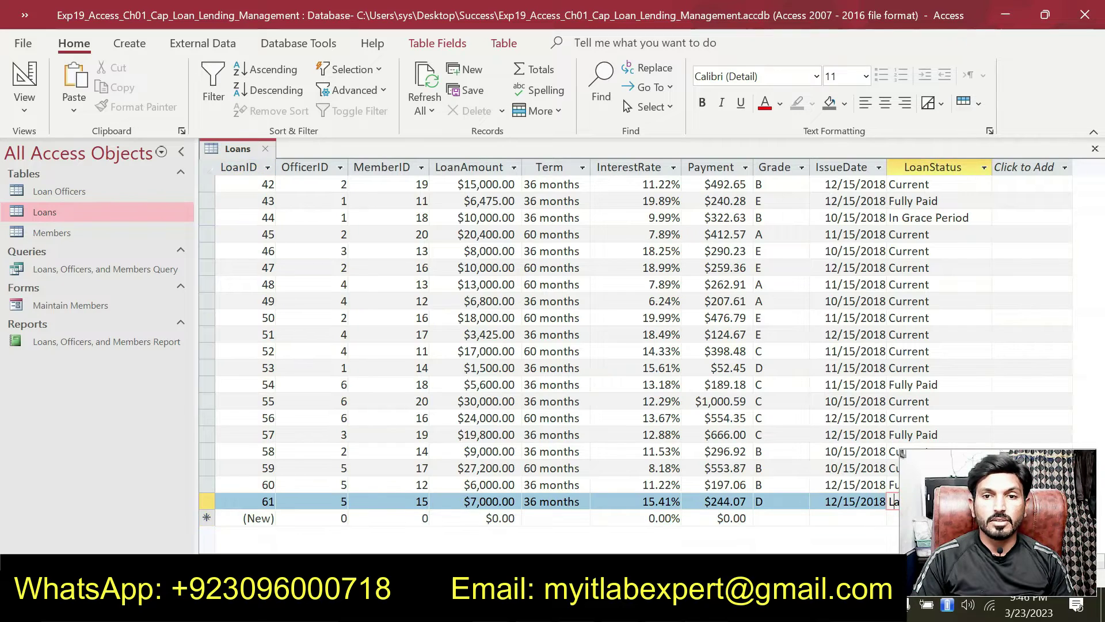
Step: Switch to the Word instructions and remove the highlight from the sentence about adding the most recent loan in instruction 3
key("alt+Tab")
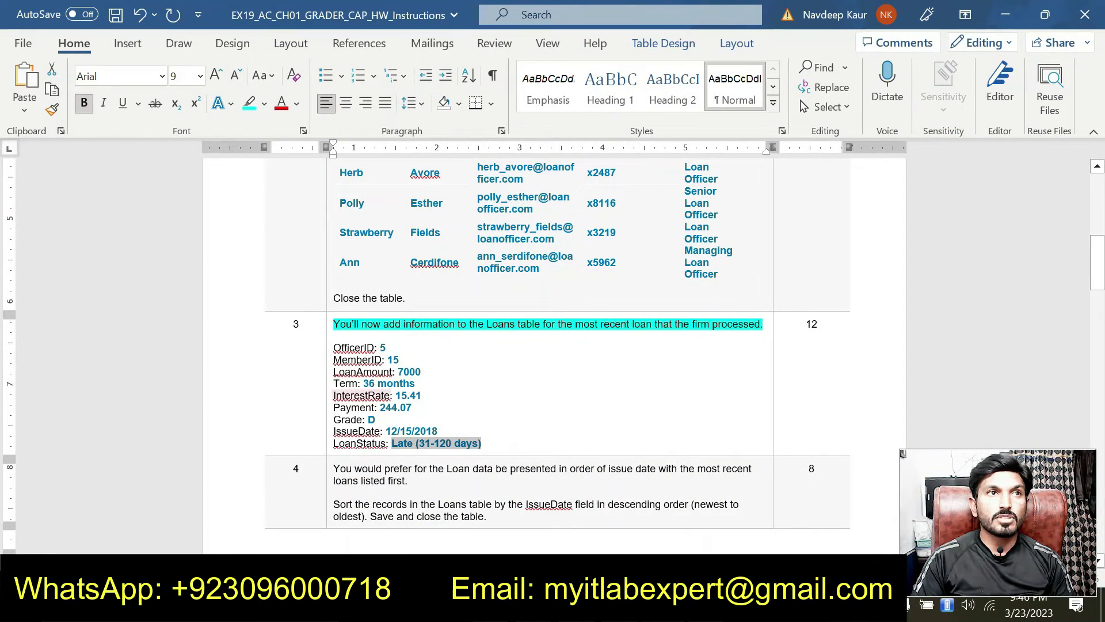
left_click_drag(334, 323, 762, 323)
left_click(747, 298)
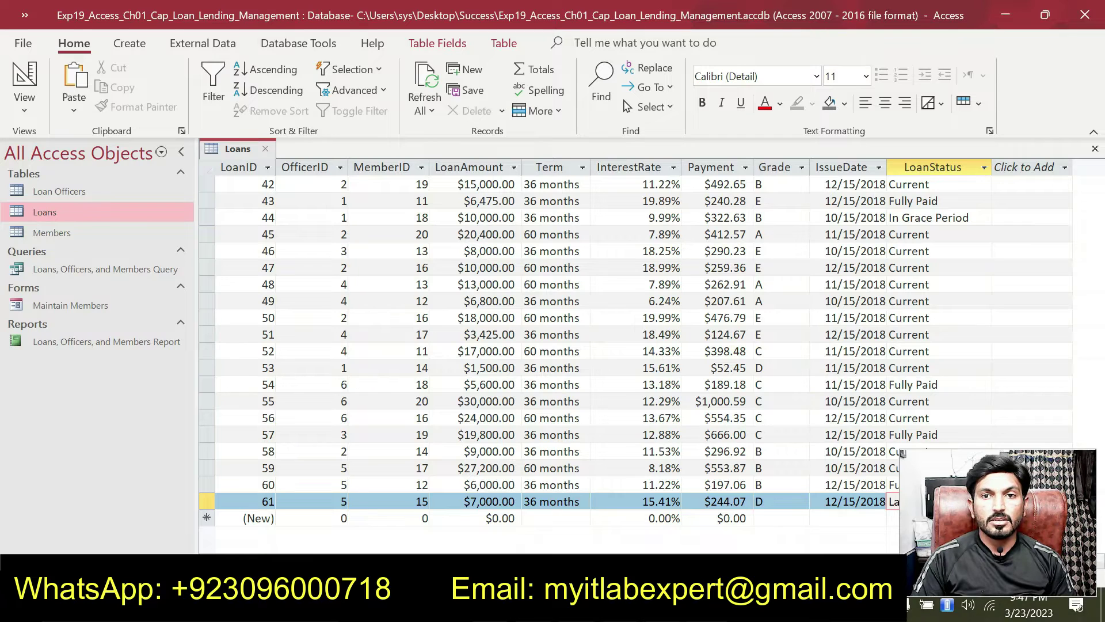
Step: Highlight the paragraph in Word's instruction 4 about sorting the Loans table by IssueDate in descending order in turquoise
key("alt+Tab")
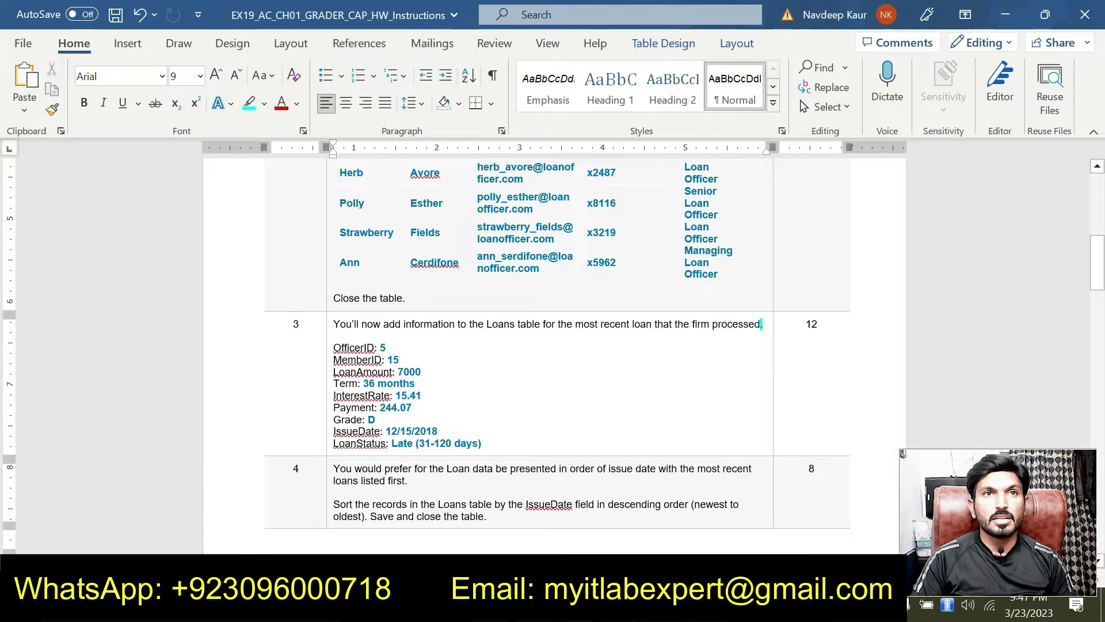
scroll(555, 346, "down", 1)
scroll(555, 345, "down", 3)
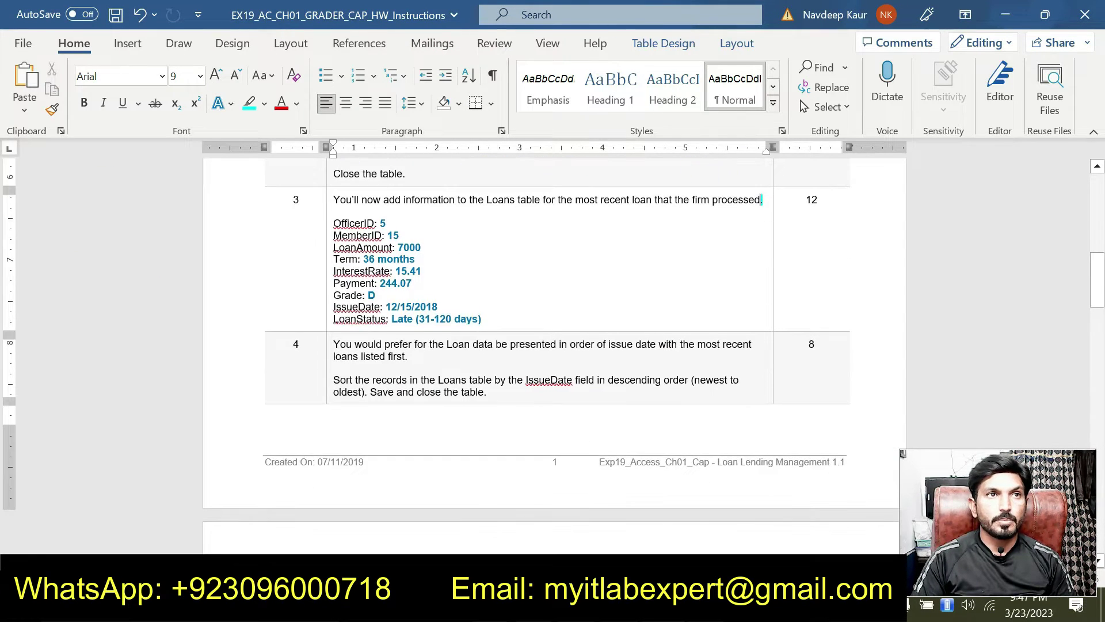
triple_click(334, 380)
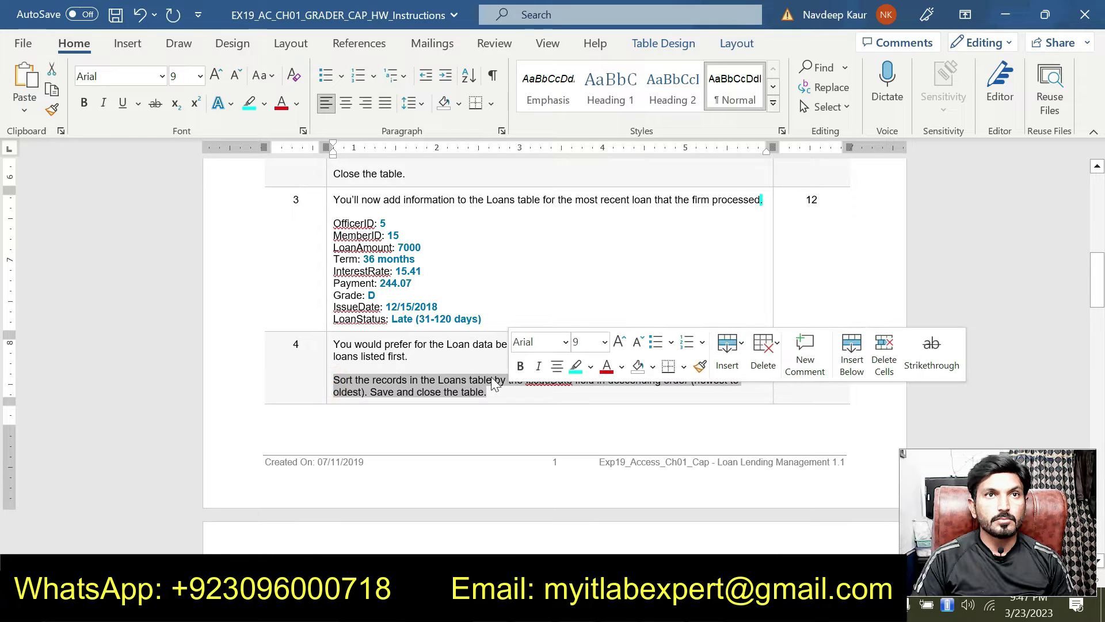
left_click(575, 366)
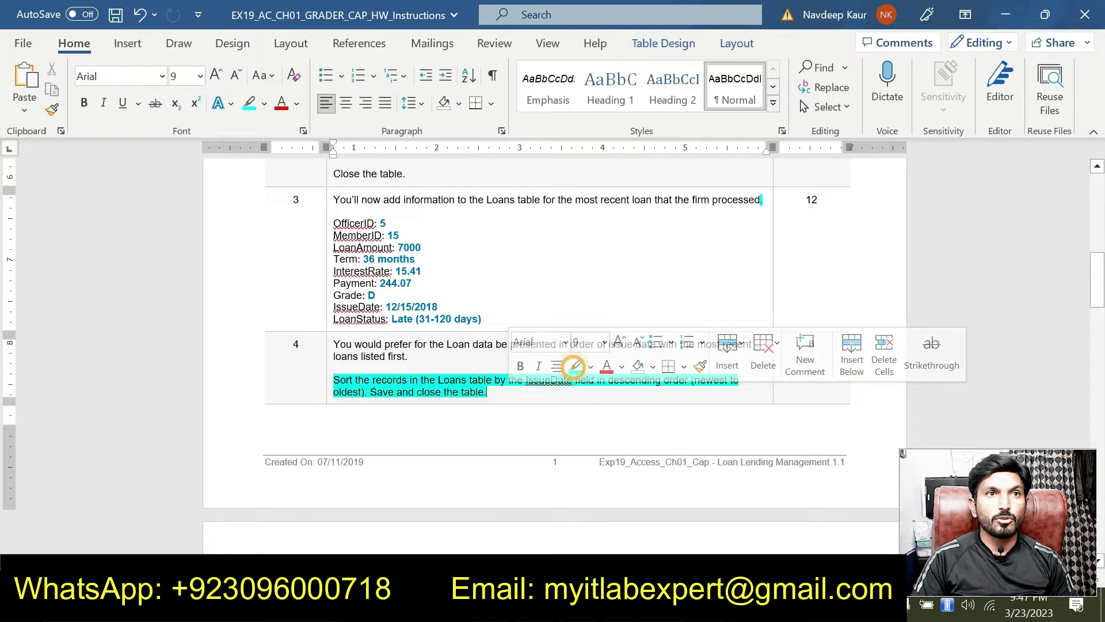
left_click(430, 392)
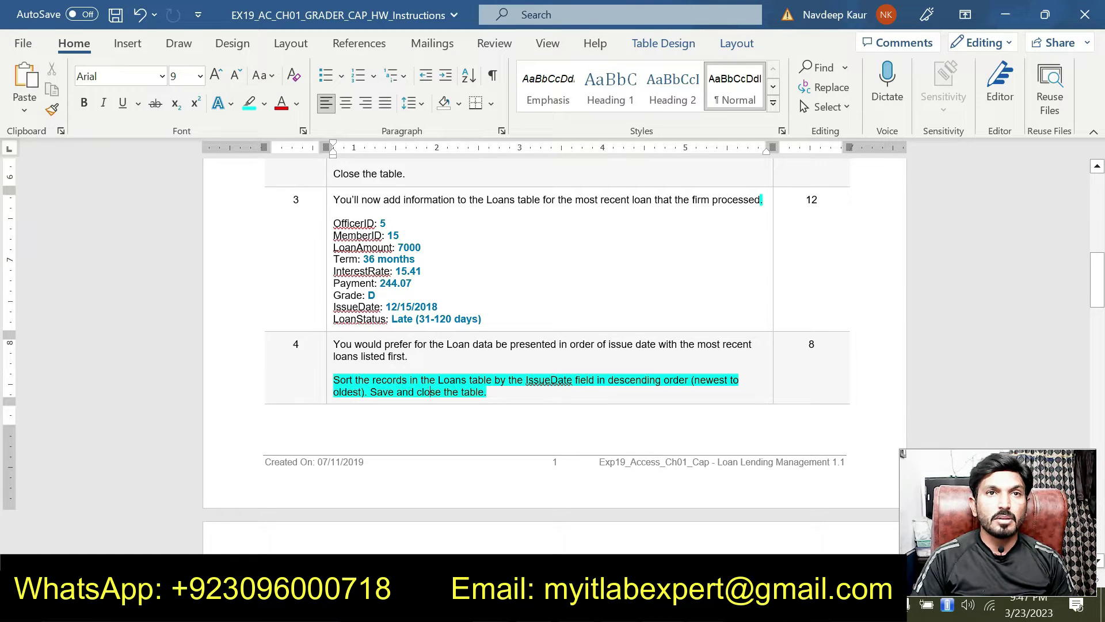
Step: Switch to Access and sort the Loans table by IssueDate in descending order, checking the sort order against Word's instruction 4
key("alt+Tab")
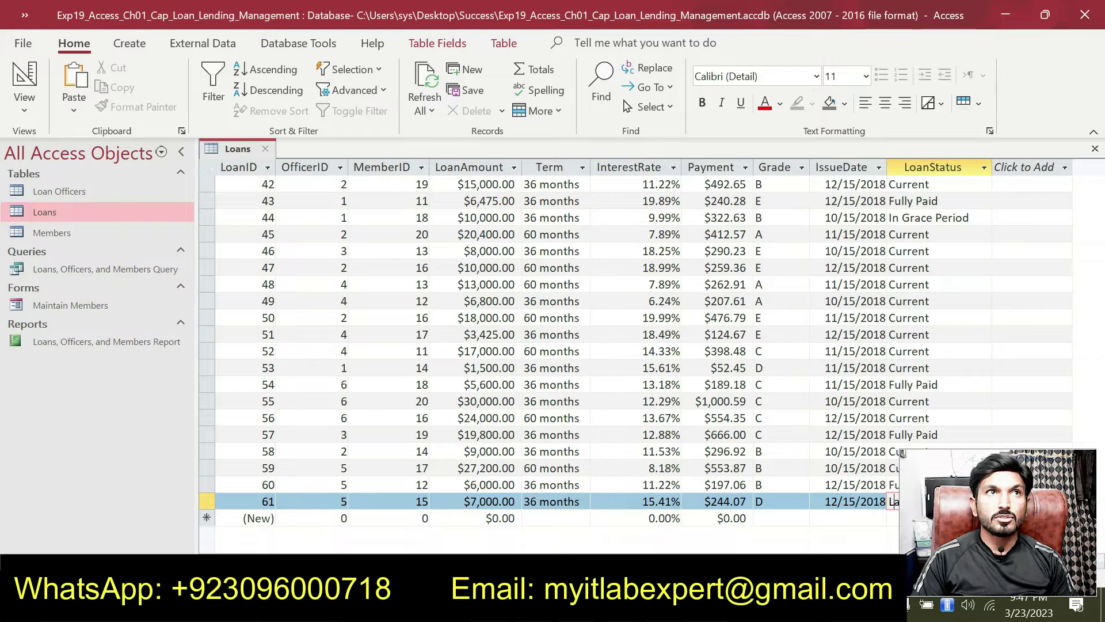
left_click(828, 167)
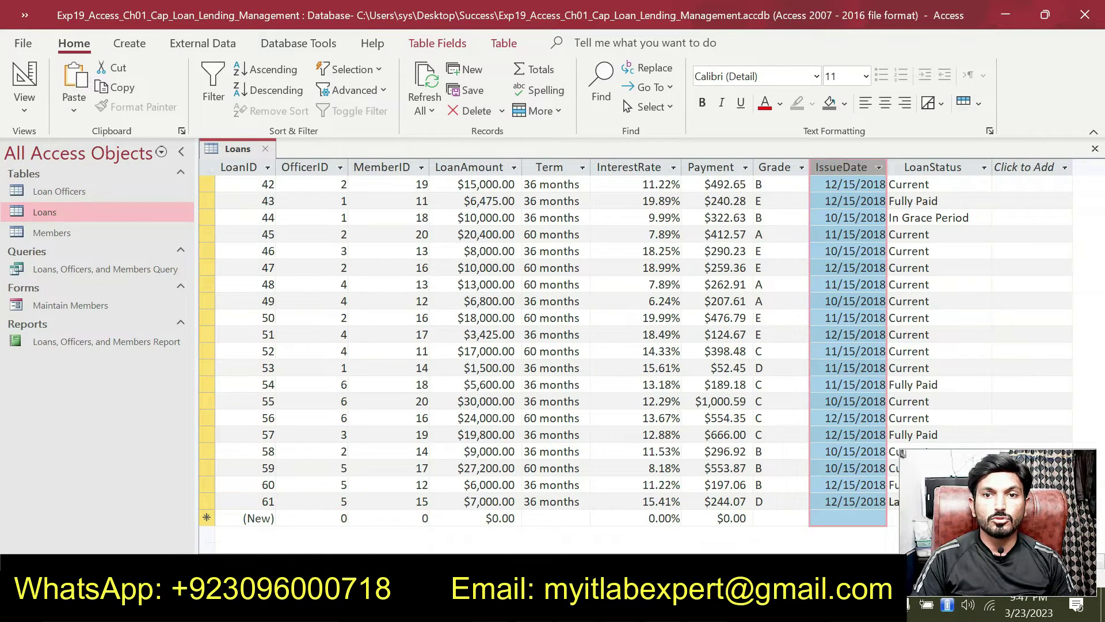
key("alt+Tab")
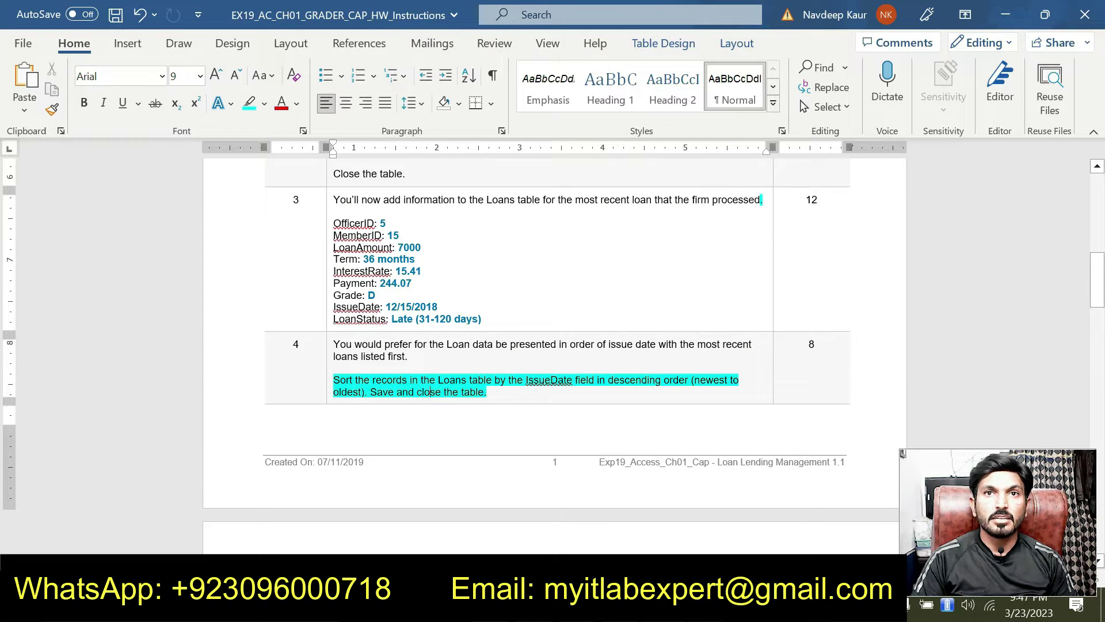
double_click(634, 380)
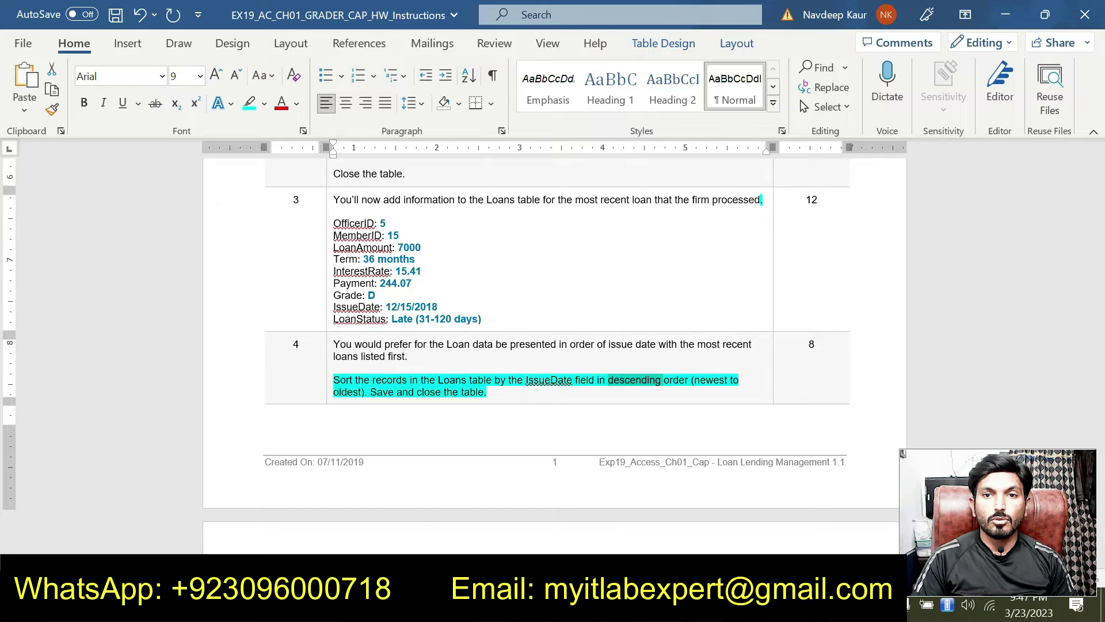
key("alt+Tab")
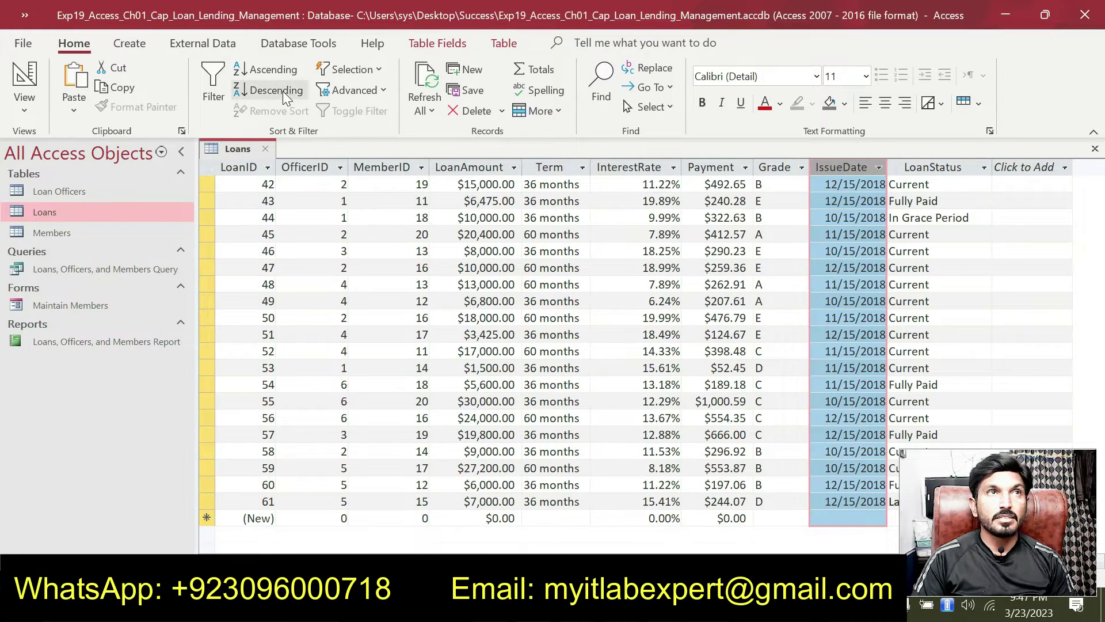
key("alt+Tab")
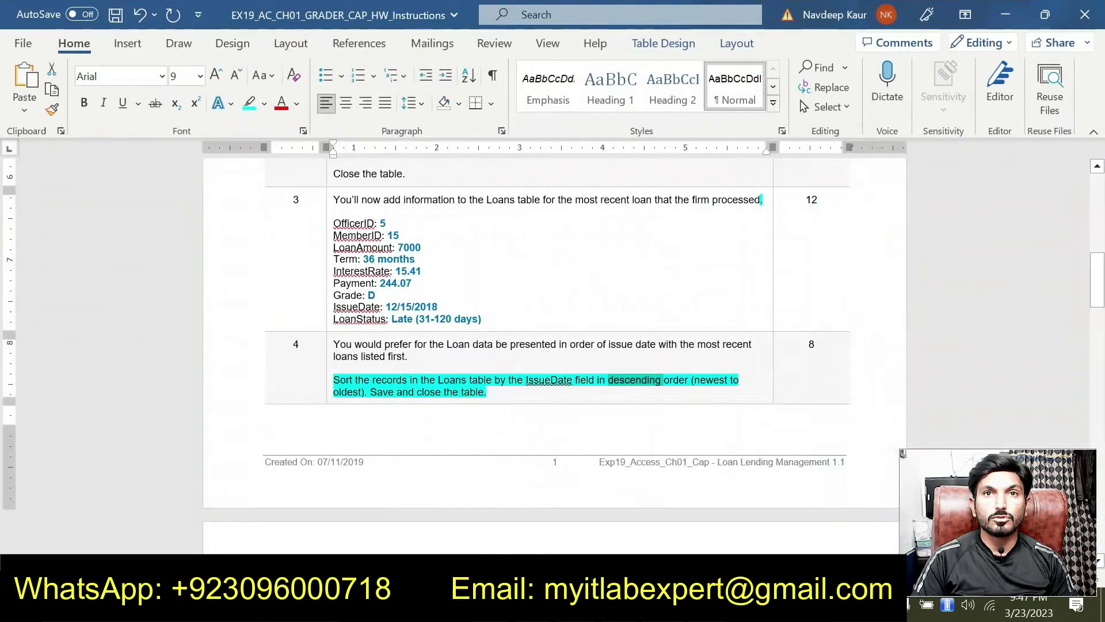
key("alt+Tab")
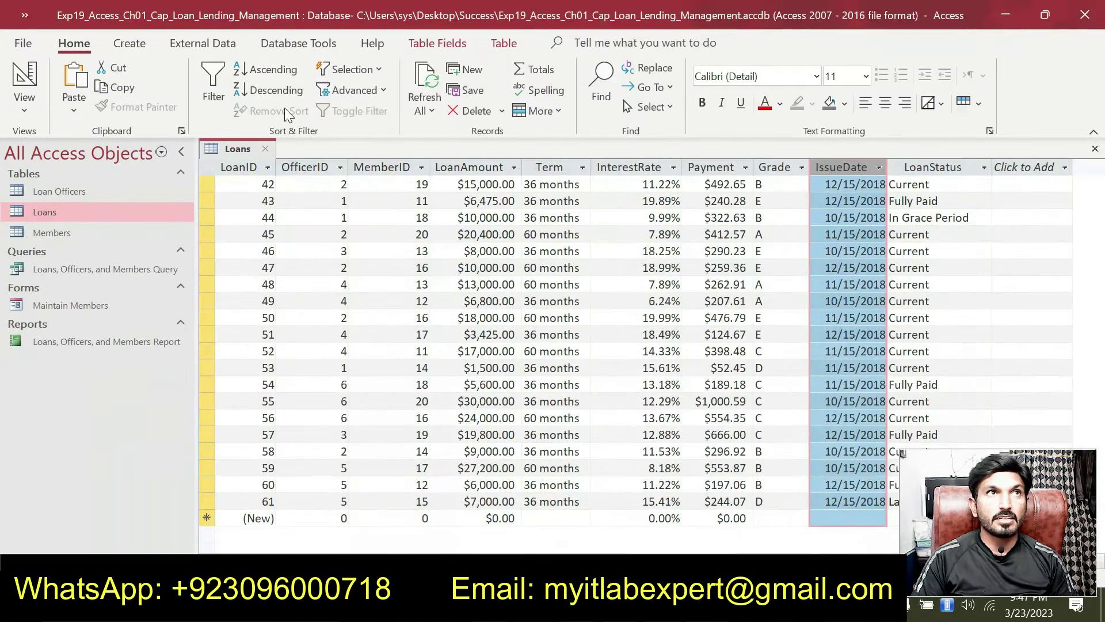
left_click(278, 91)
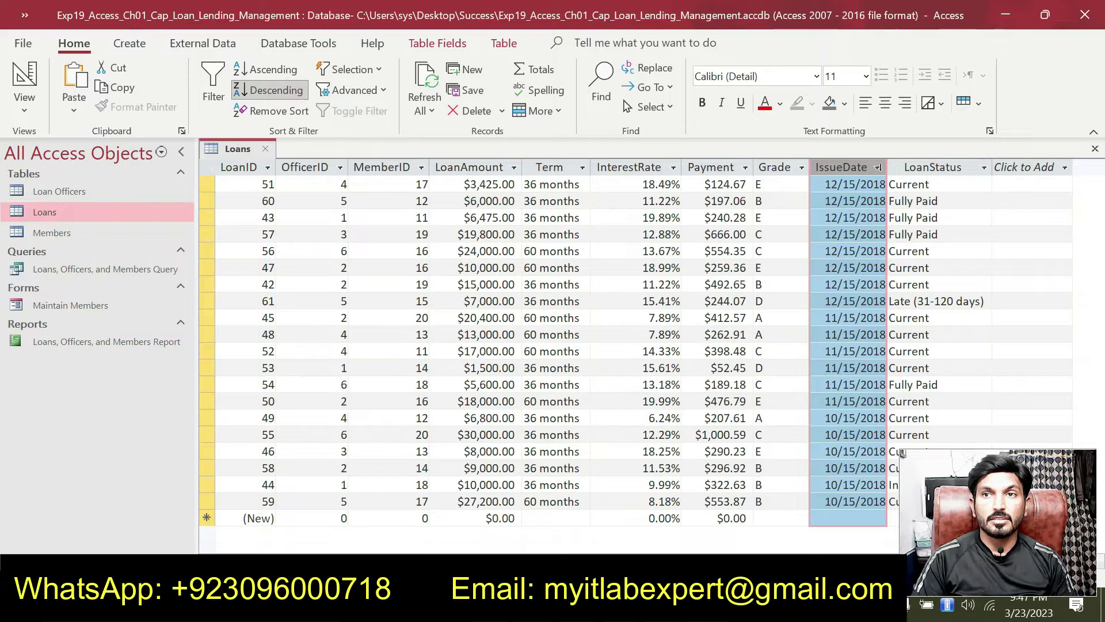
Step: Switch to the Word instructions and remove the highlight from instruction 4's paragraph about sorting the Loans table
mouse_move(662, 610)
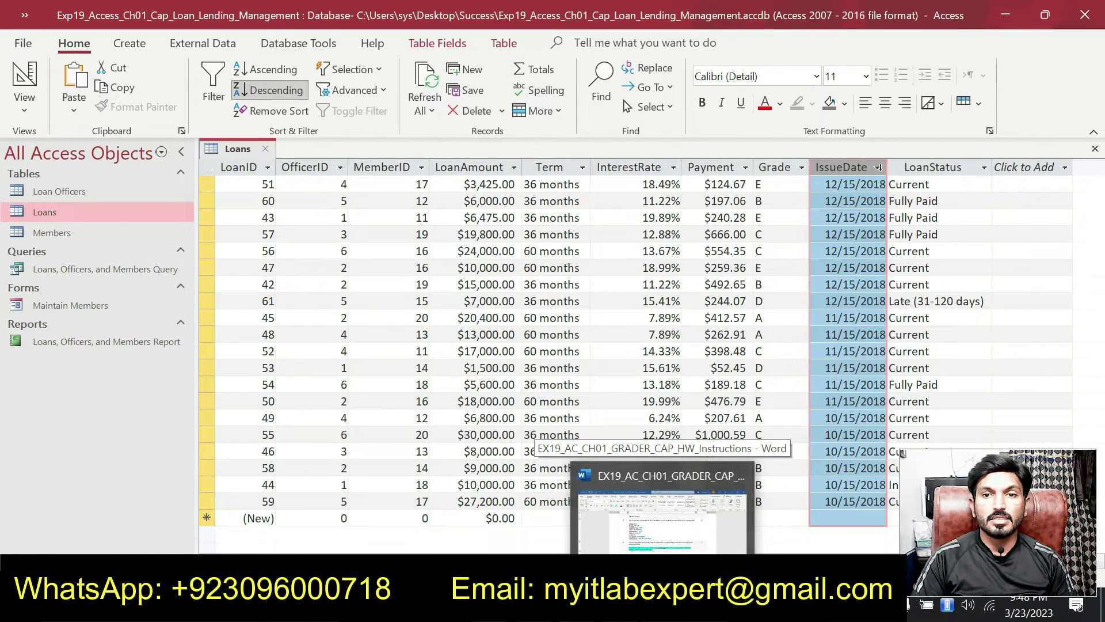
left_click(662, 610)
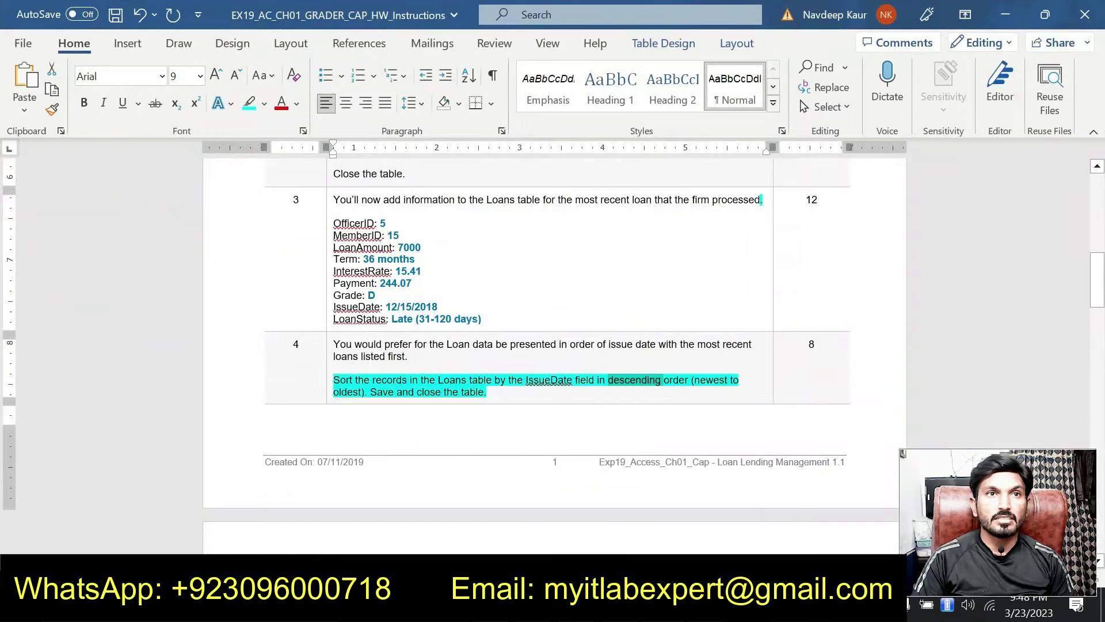
triple_click(496, 393)
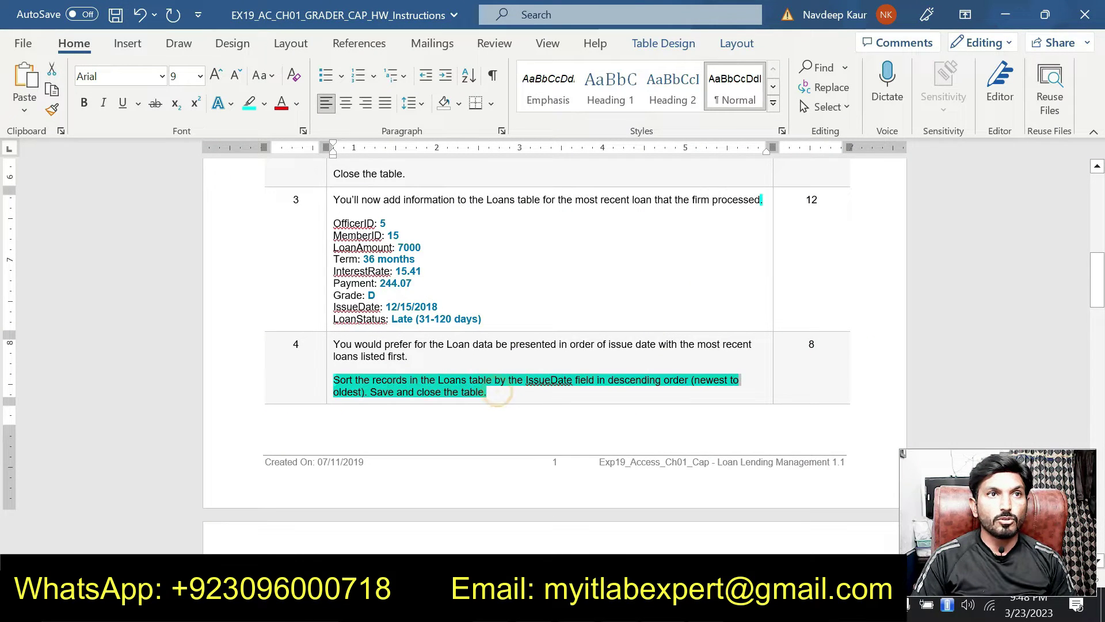
left_click(413, 355)
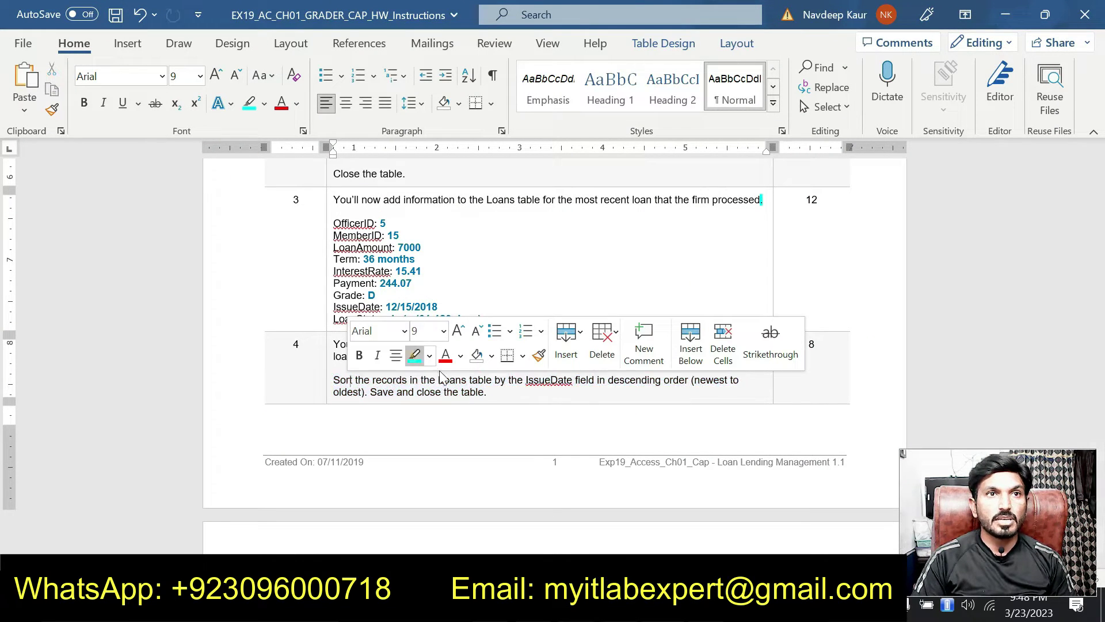
Step: Highlight the paragraph in Word's instruction 5 about opening the Maintain Members form and adding a new loan in turquoise
scroll(519, 413, "down", 5)
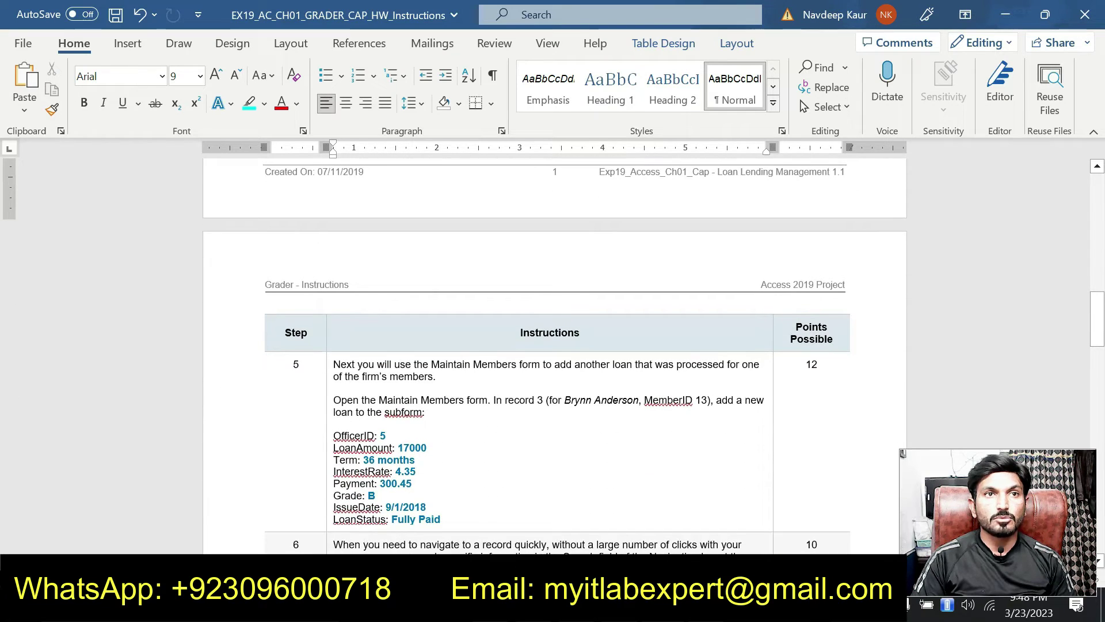
scroll(403, 371, "down", 1)
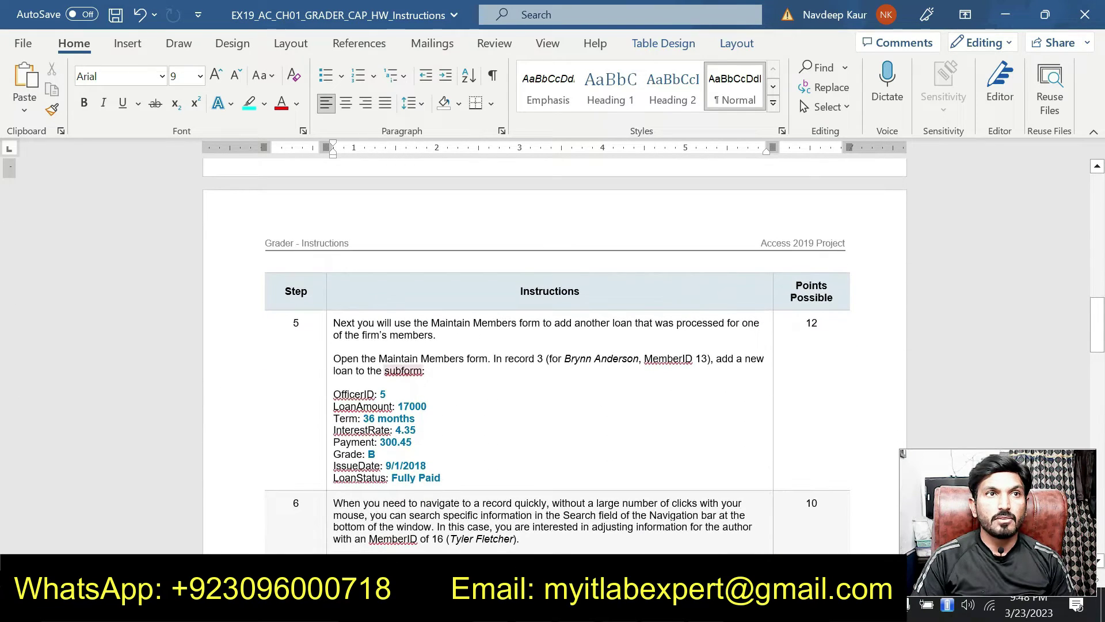
left_click_drag(425, 371, 333, 358)
left_click(407, 333)
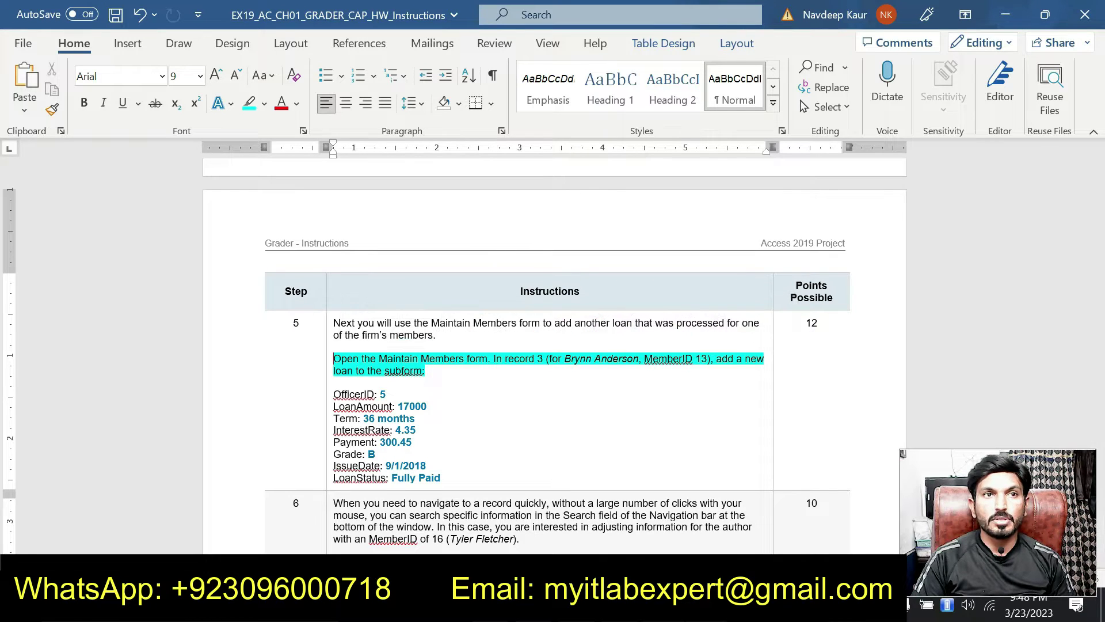
Step: Switch to Access, then save and close the Loans table
mouse_move(705, 609)
left_click(705, 518)
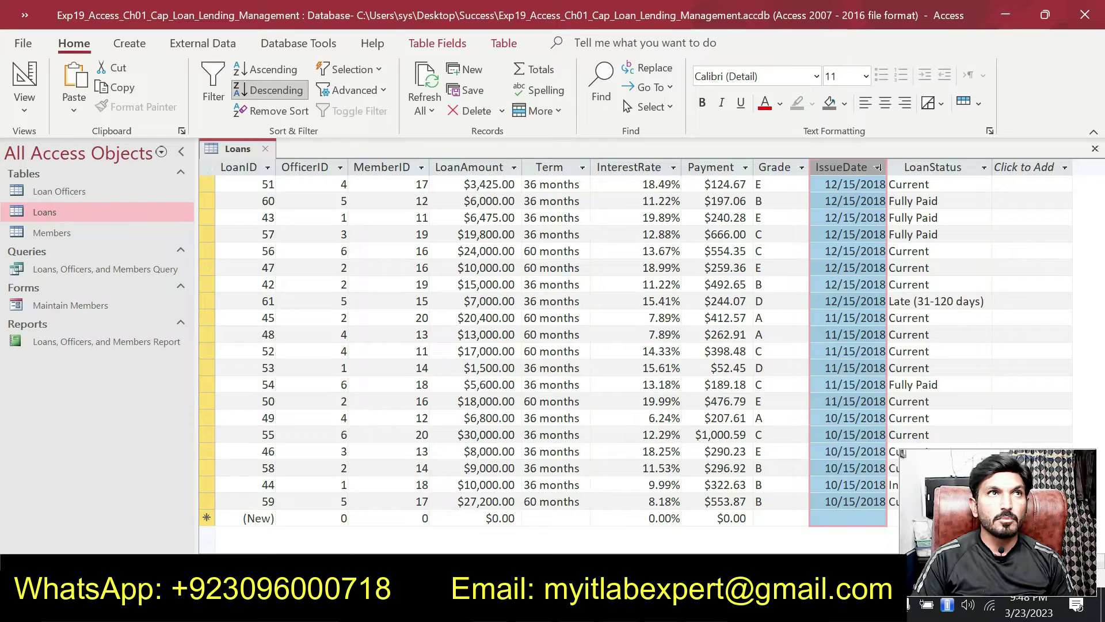
right_click(237, 153)
left_click(260, 169)
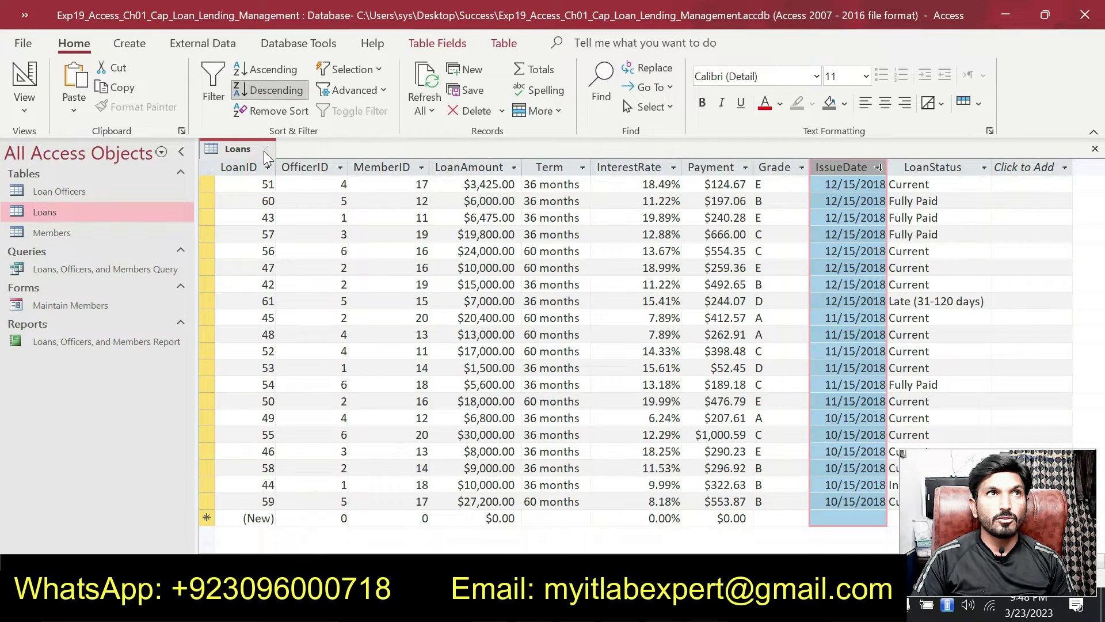
right_click(253, 154)
left_click(267, 182)
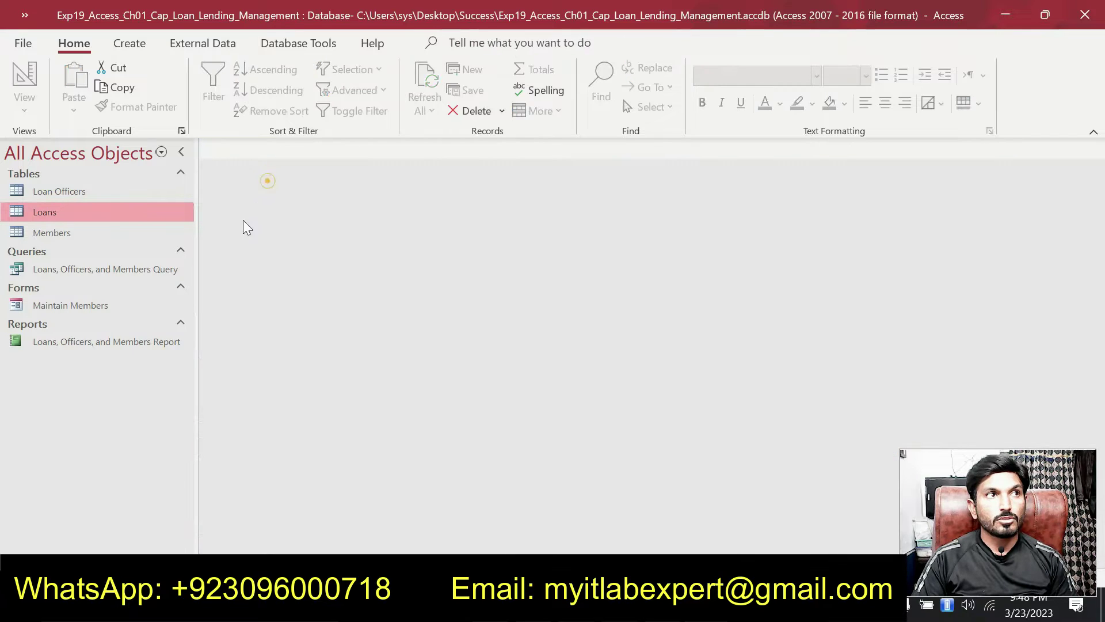
Step: Open the Maintain Members form and compare its loan subform with the requirements in Word's instruction 5
double_click(102, 303)
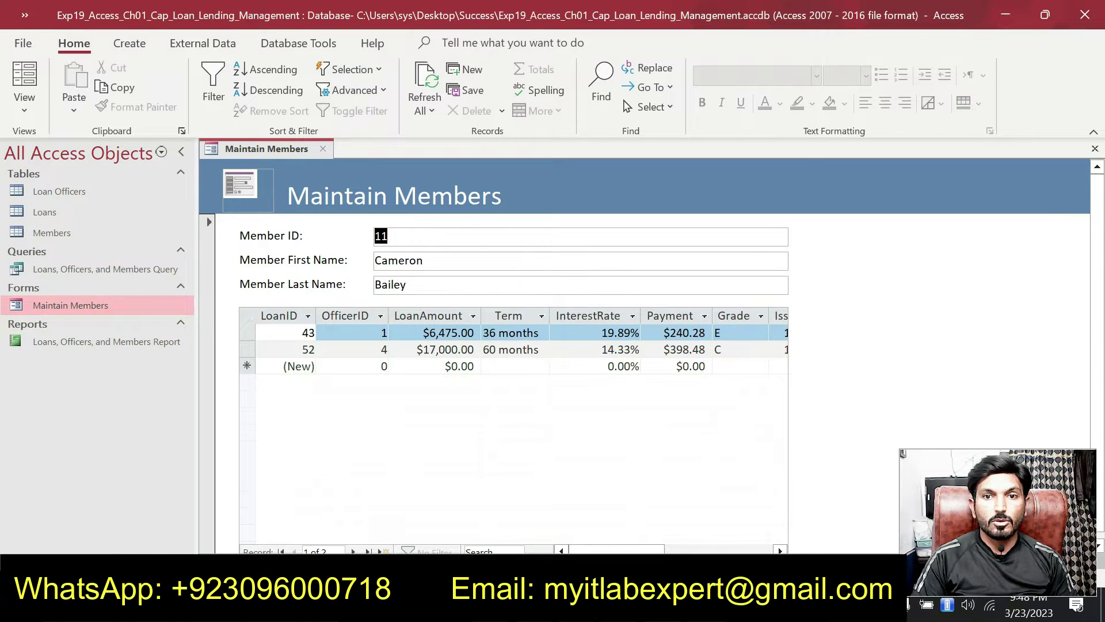
key("alt+Tab")
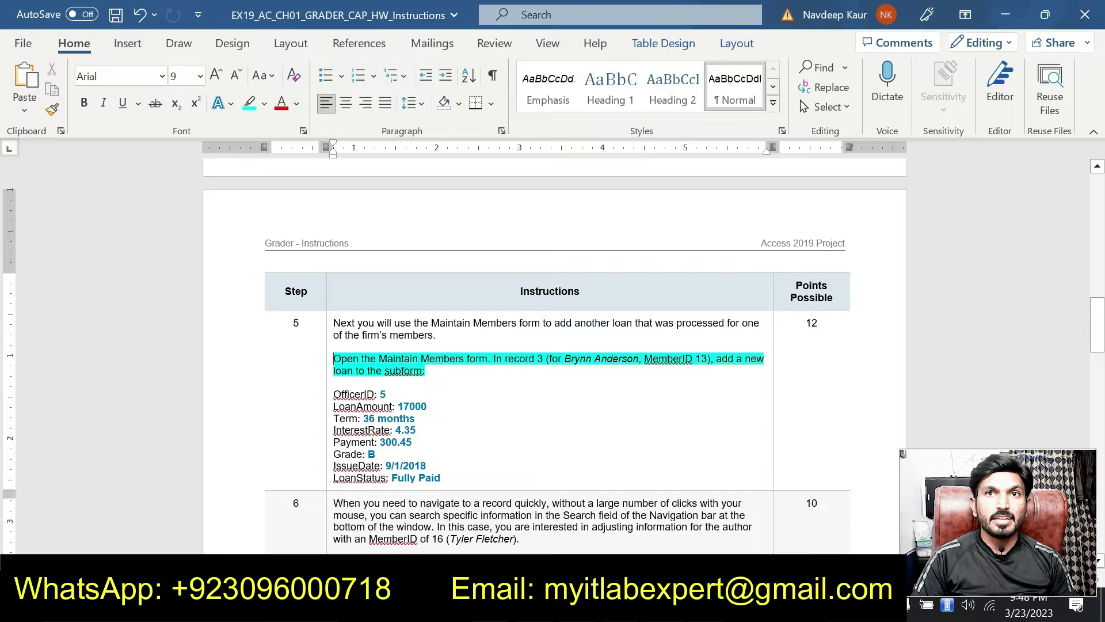
key("alt+Tab")
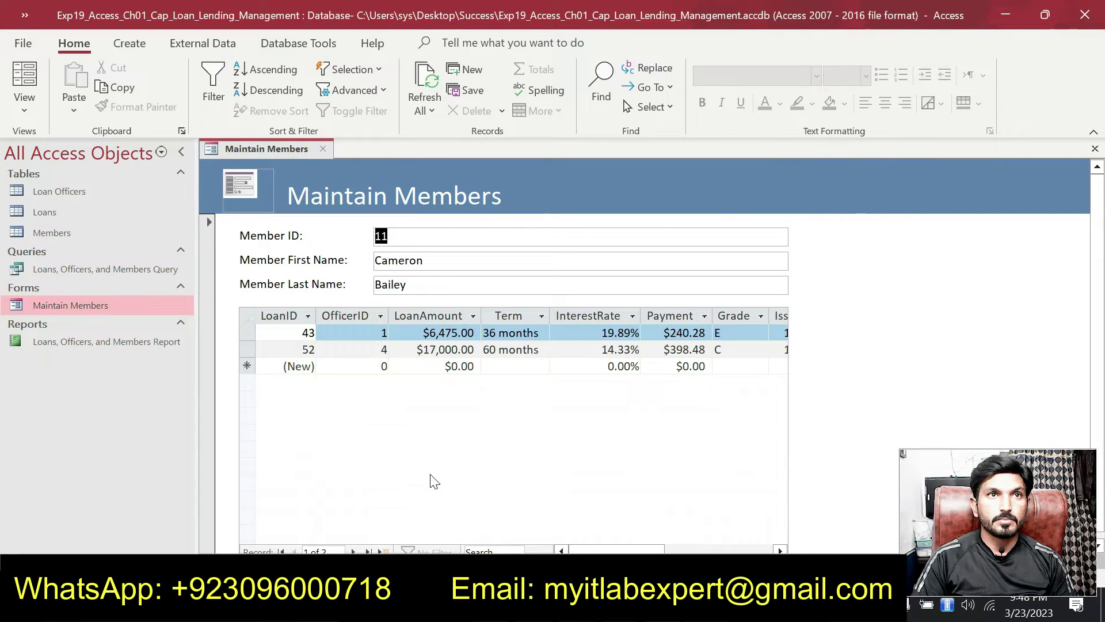
left_click(291, 366)
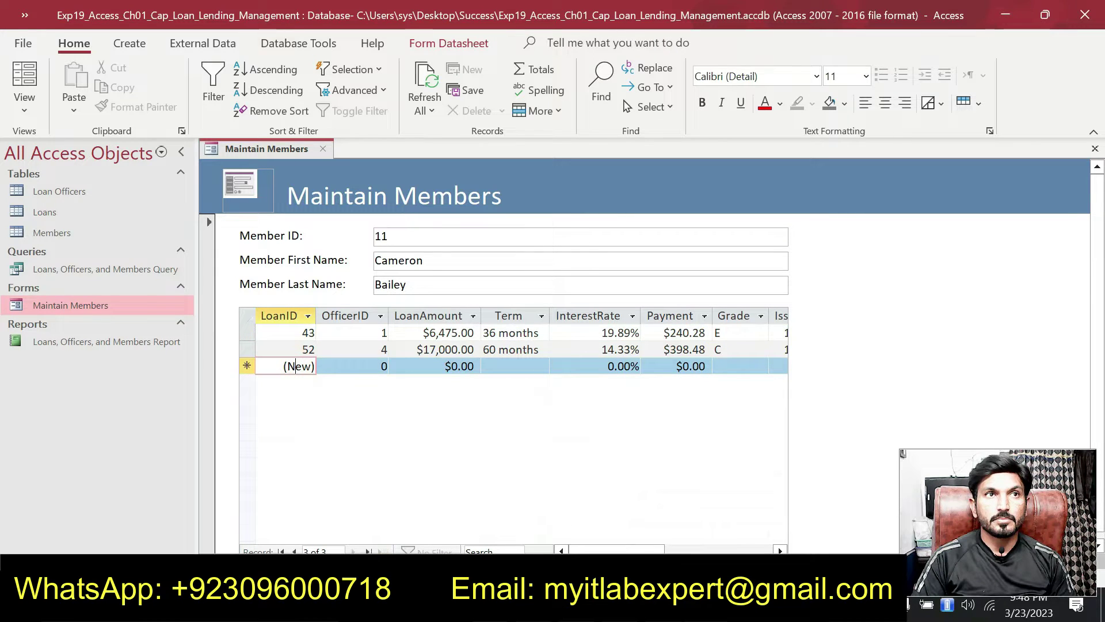
left_click(662, 507)
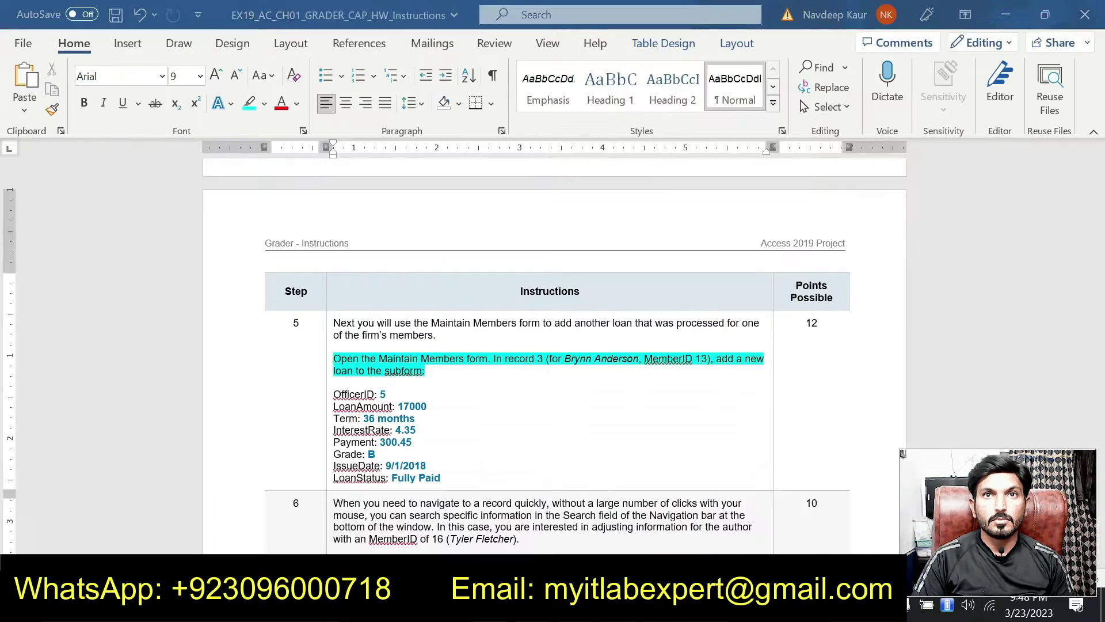
key("alt+Tab")
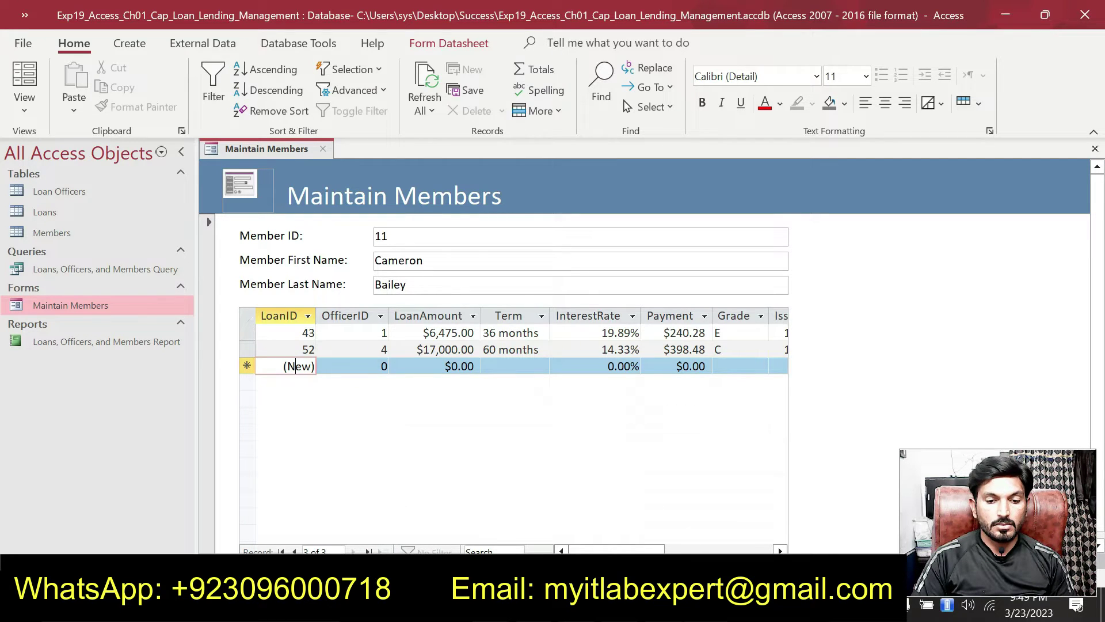
scroll(1097, 276, "down", 1)
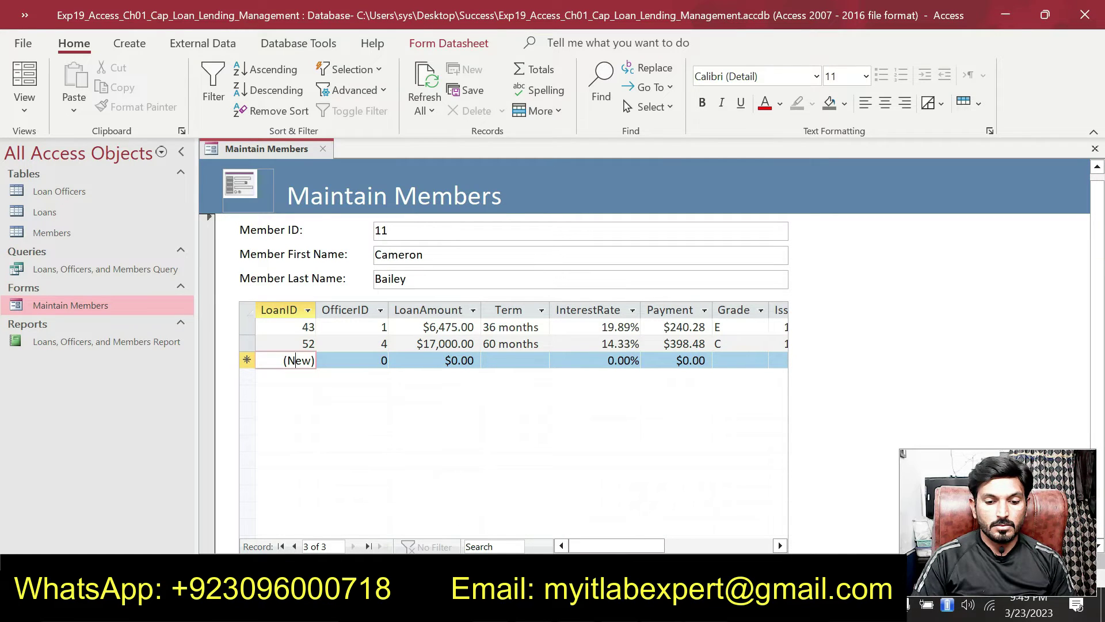
Step: Review the new loan details in Word's instruction 5 and go to record 3 in Access's Maintain Members form
key("alt+Tab")
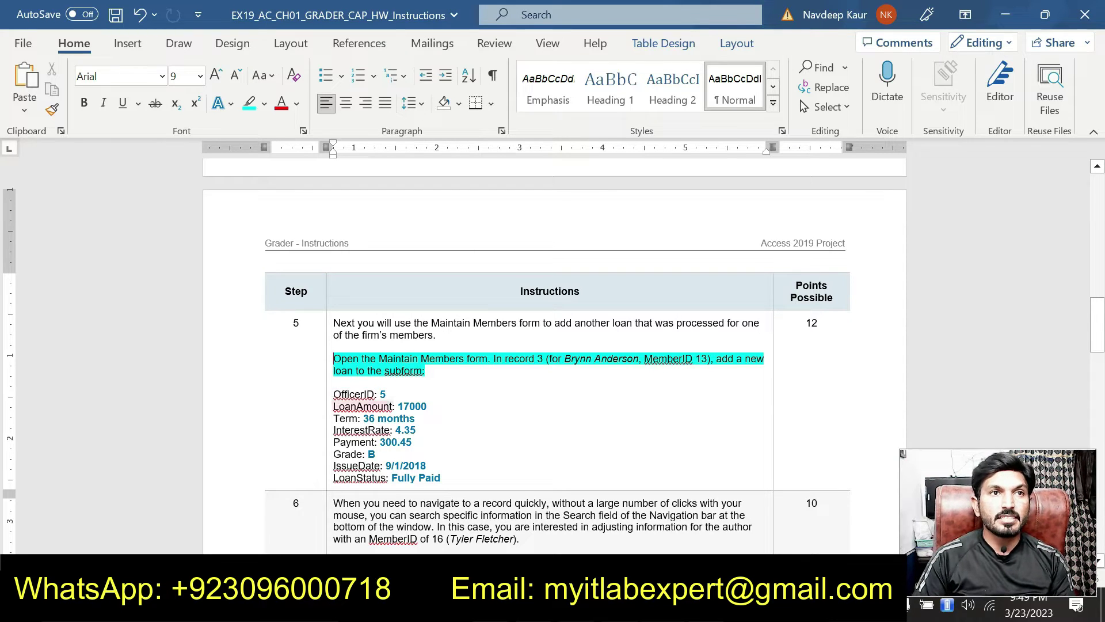
left_click_drag(441, 478, 333, 394)
left_click(513, 442)
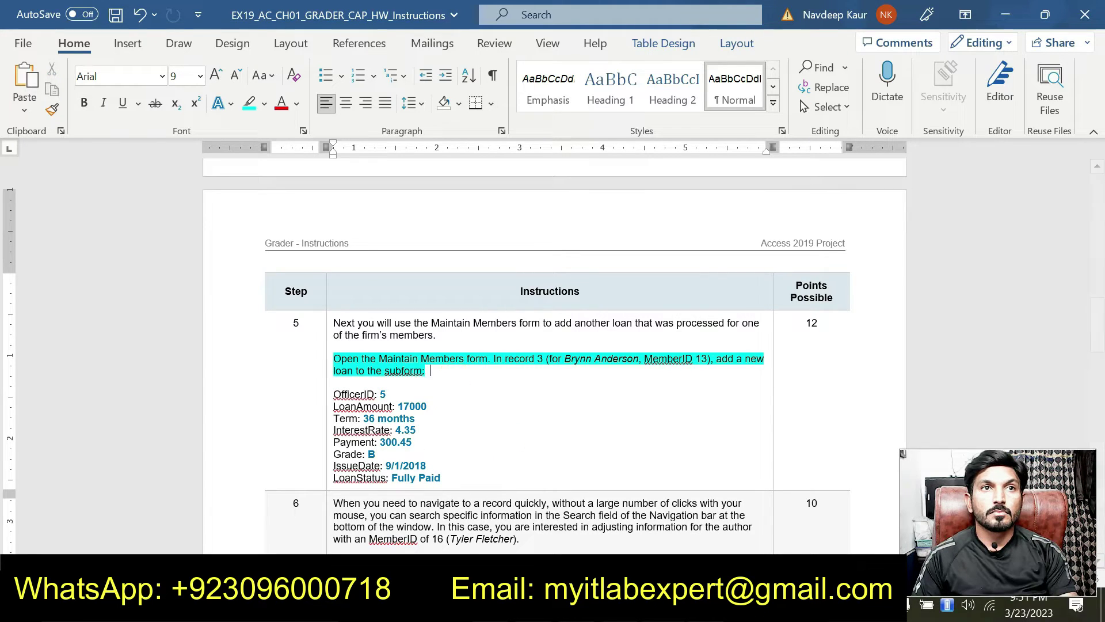
key("alt+Tab")
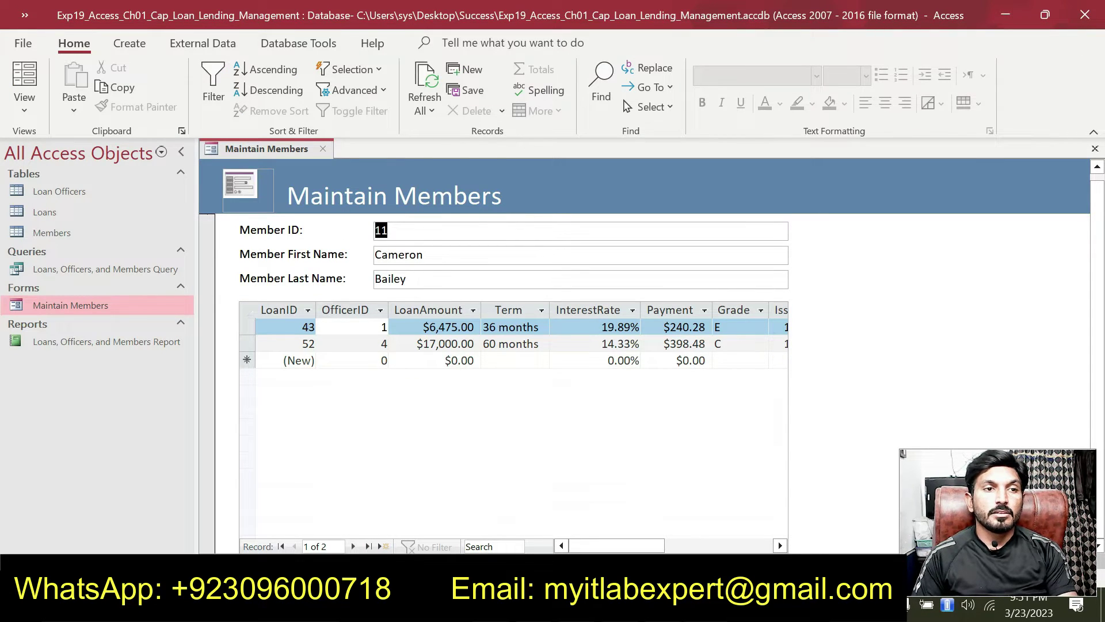
left_click(315, 561)
left_click(316, 561)
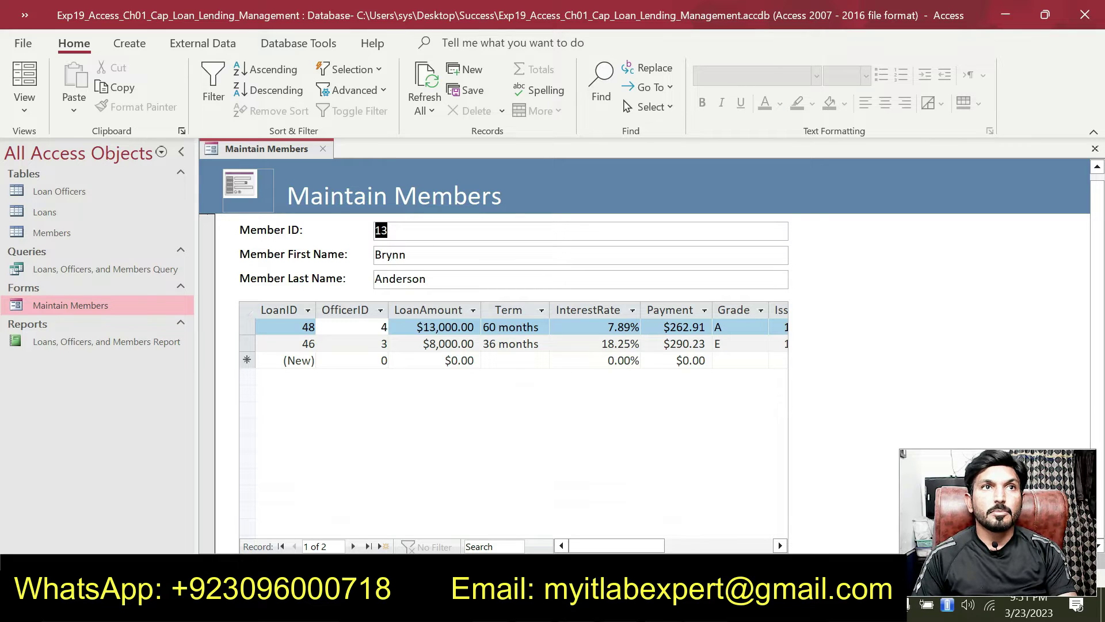
Step: Review the record and OfficerID in Word's instruction 5, then start a new loan with OfficerID 5 in Access's Maintain Members subform
key("alt+Tab")
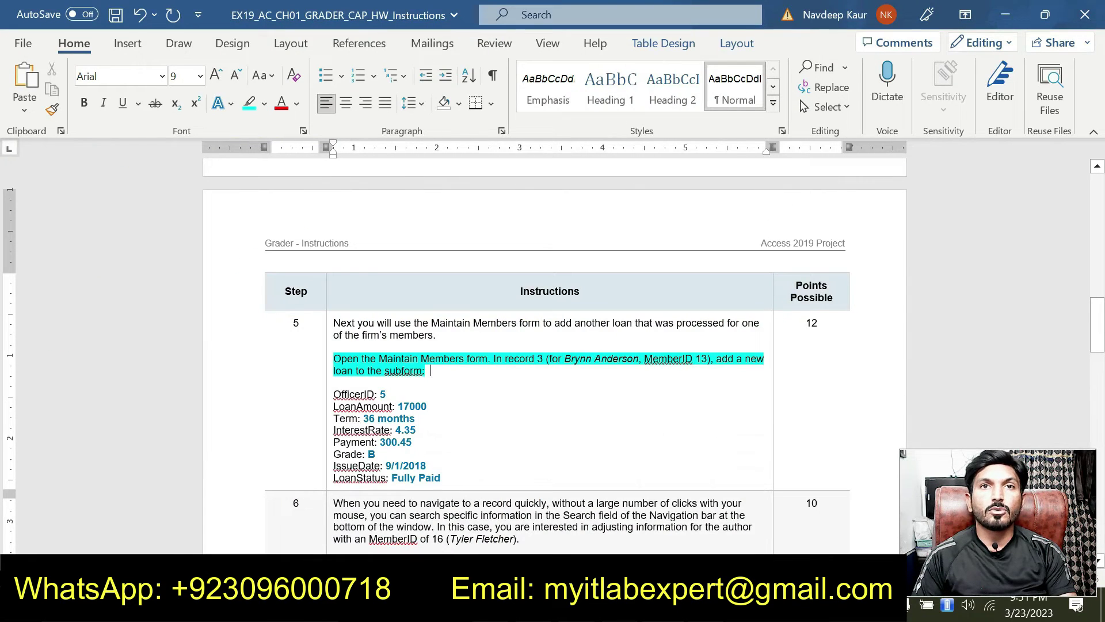
left_click_drag(537, 358, 694, 358)
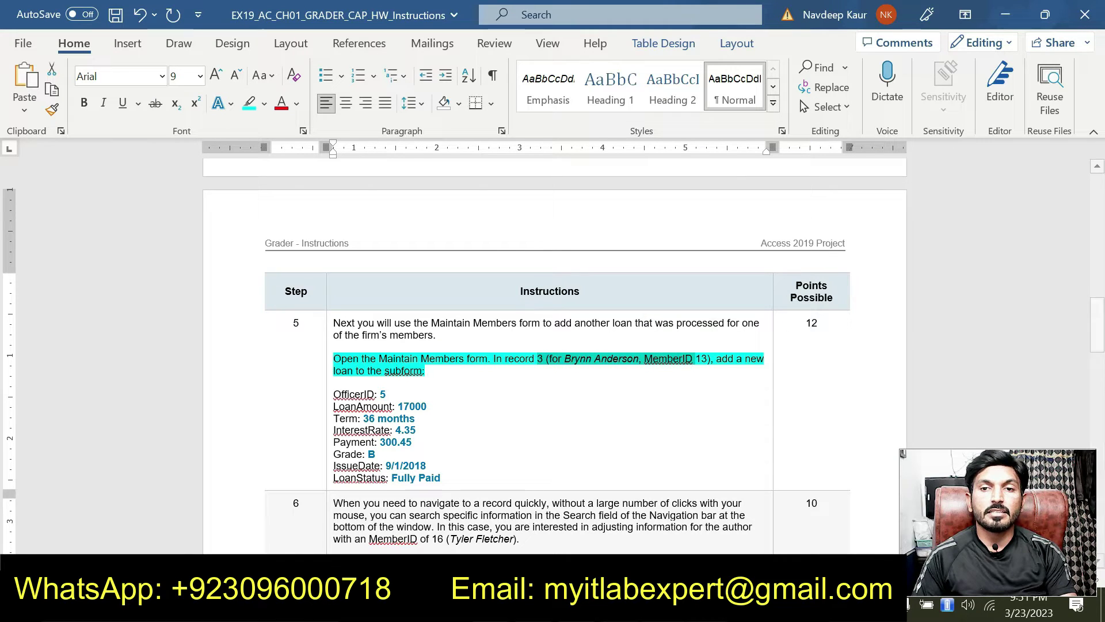
key("alt+Tab")
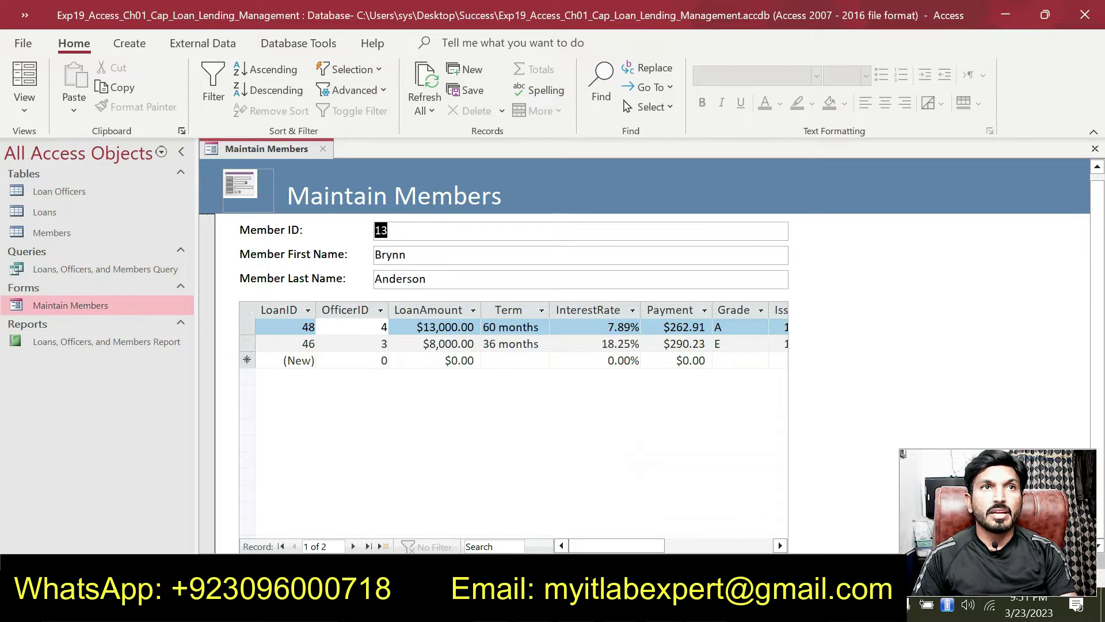
key("alt+Tab")
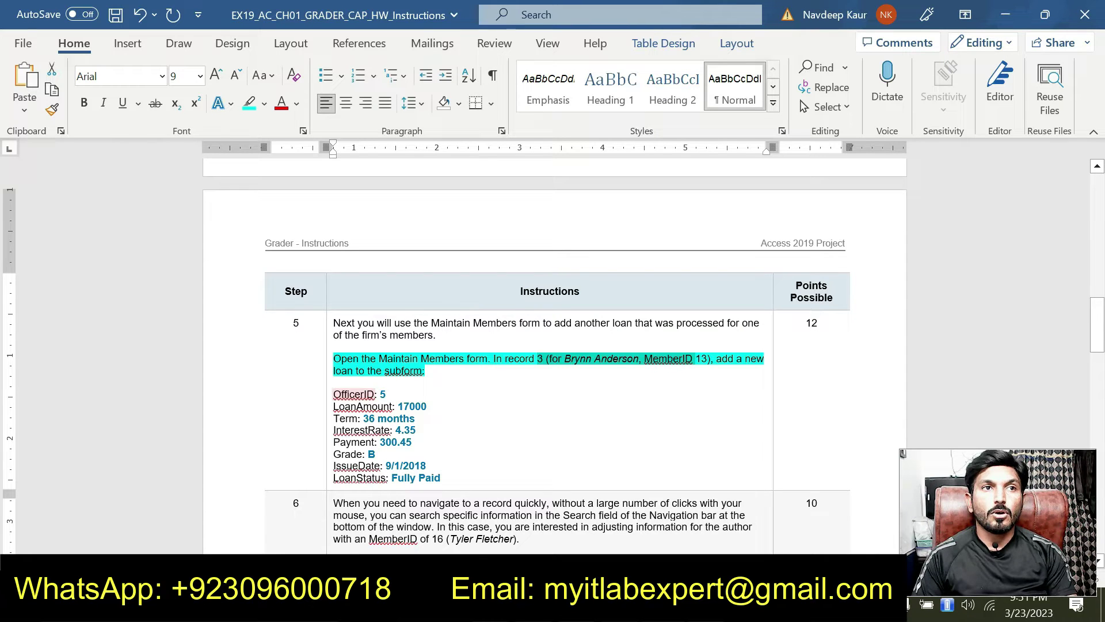
key("alt+Tab")
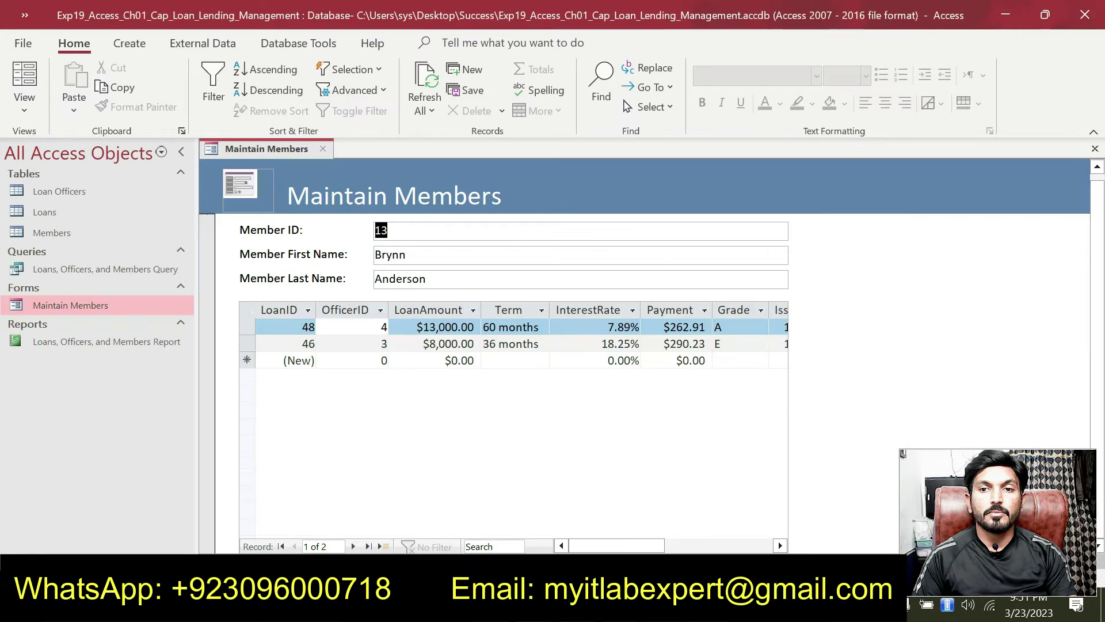
left_click(362, 360)
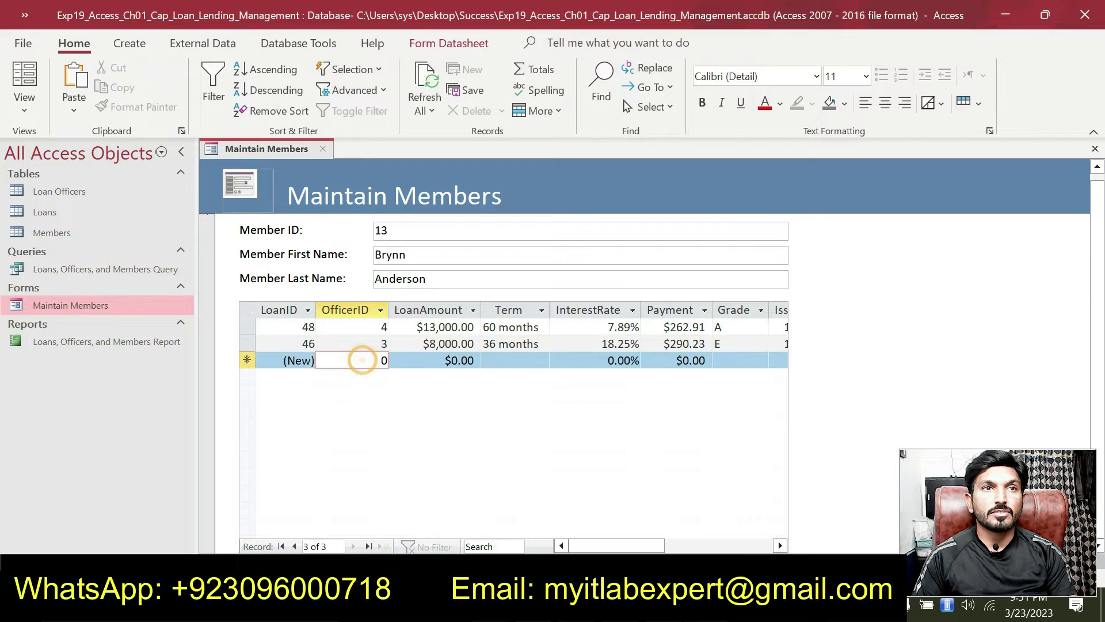
type("5")
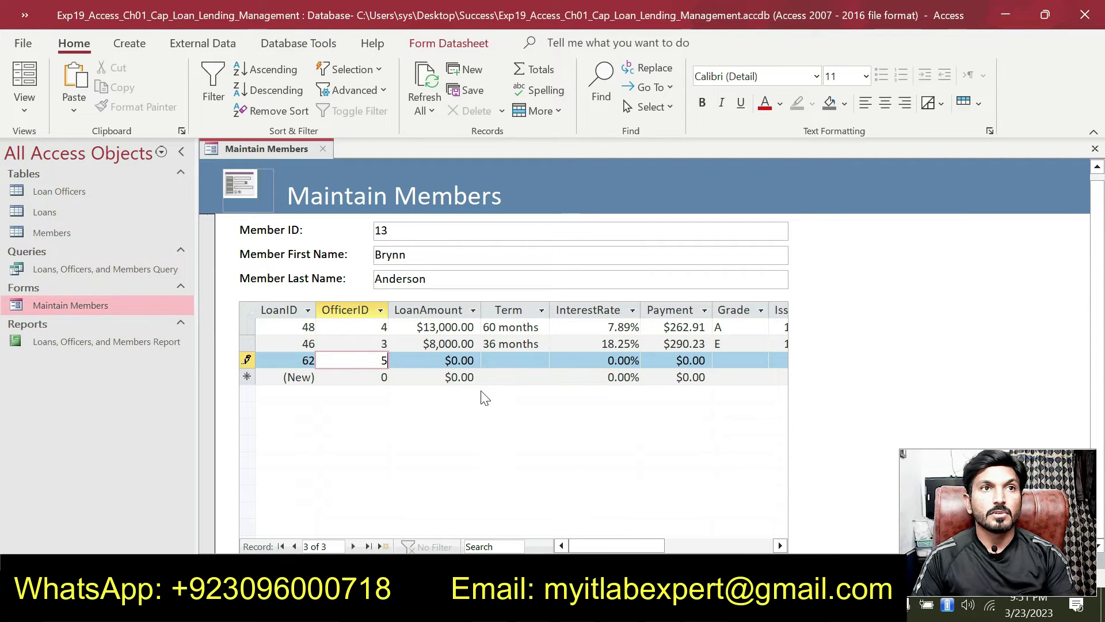
key("Tab")
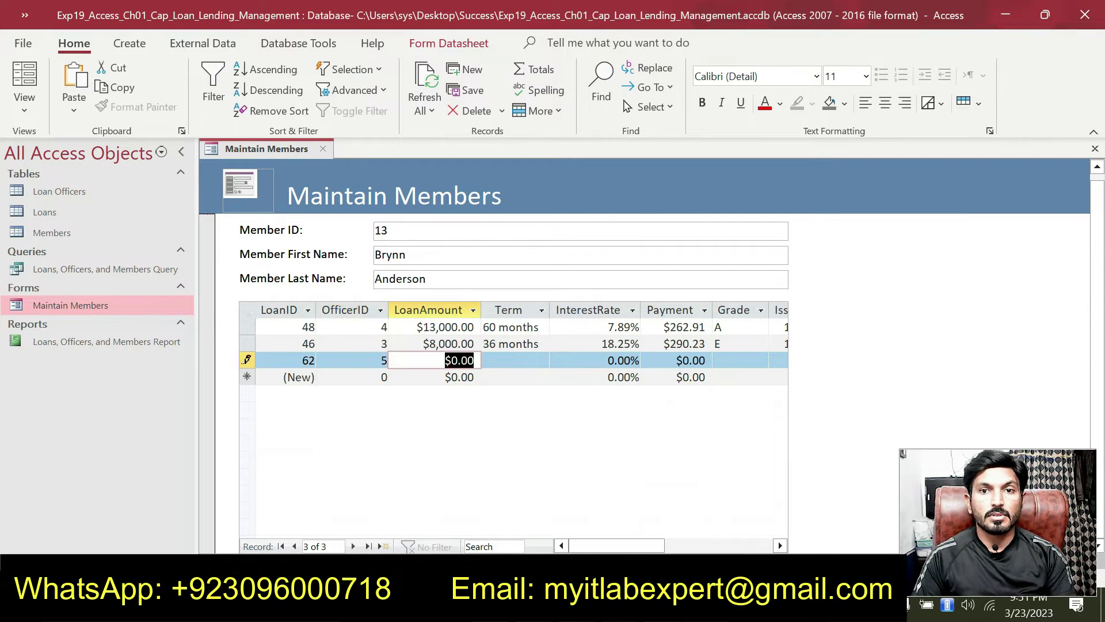
Step: Check the loan amount in Word's instruction 5 and set the new loan's LoanAmount to 17000 in Access
key("alt+Tab")
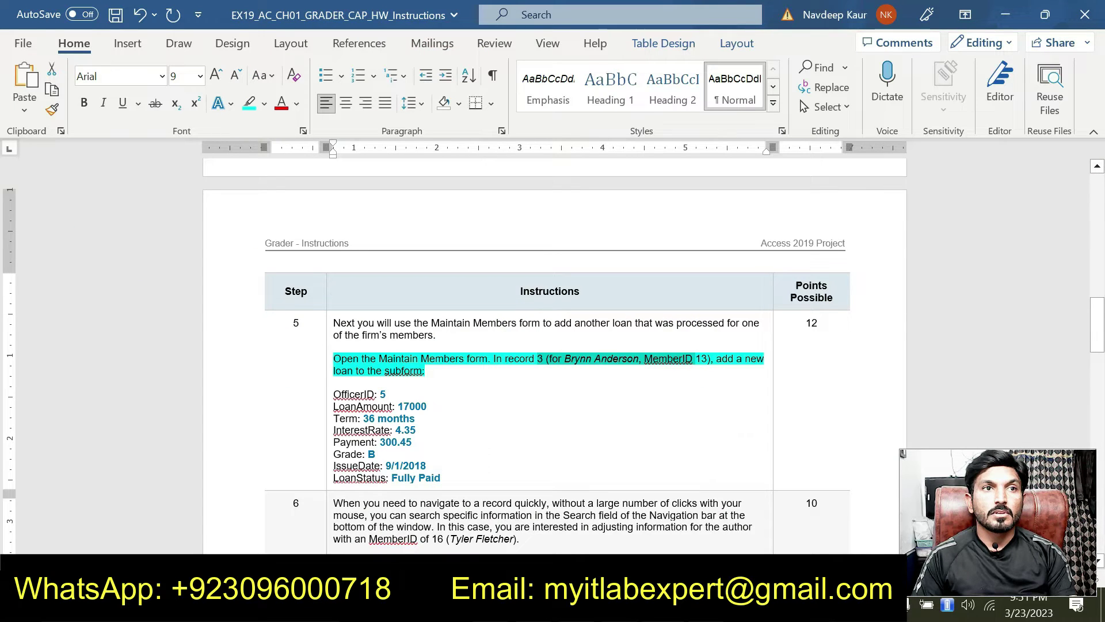
key("alt+Tab")
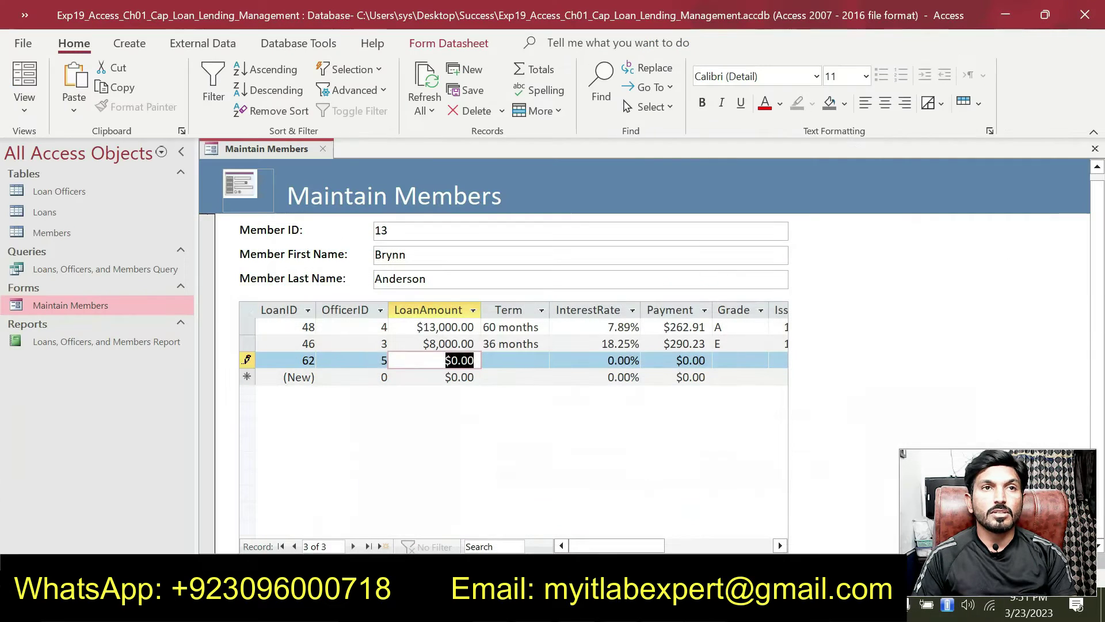
type("17,000")
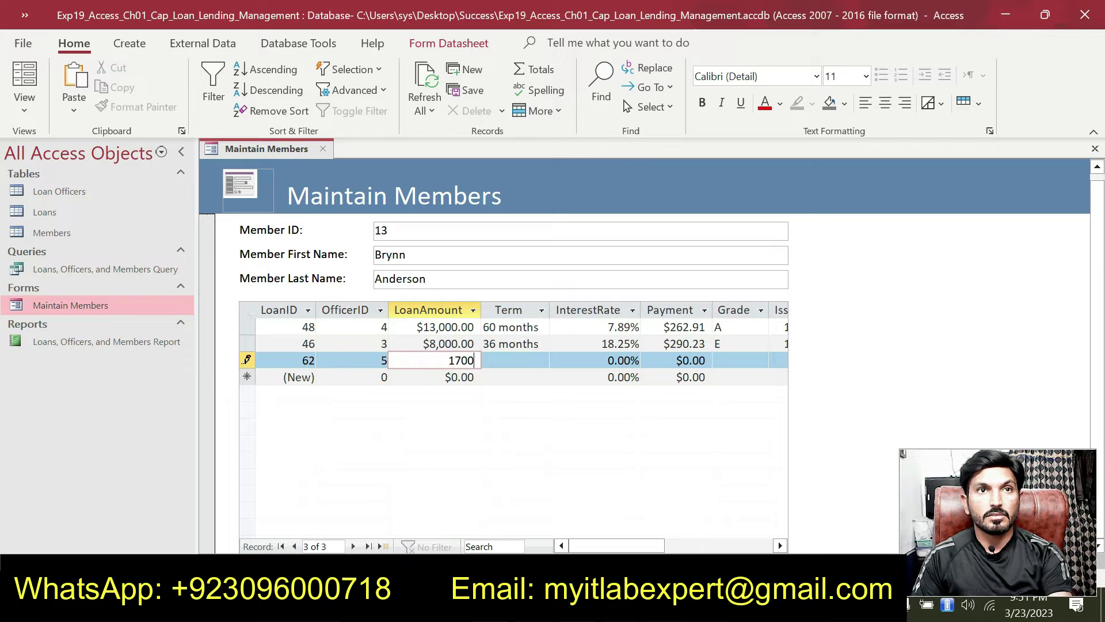
key("Tab")
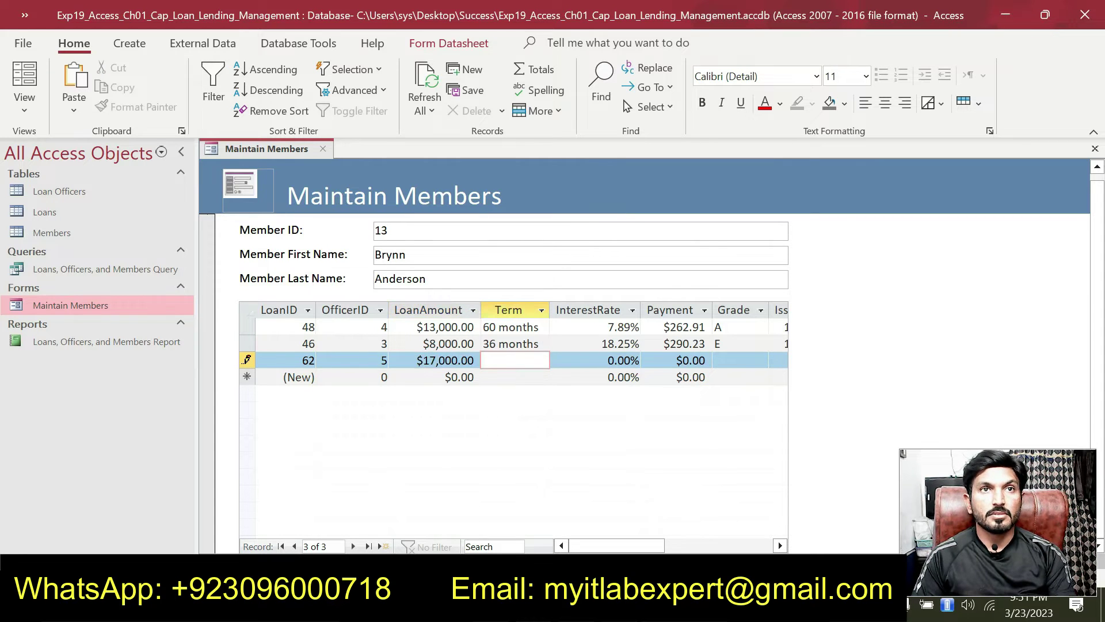
Step: Check the term in Word's instruction 5 and set the new loan's Term to "36 months" in Access
key("alt+Tab")
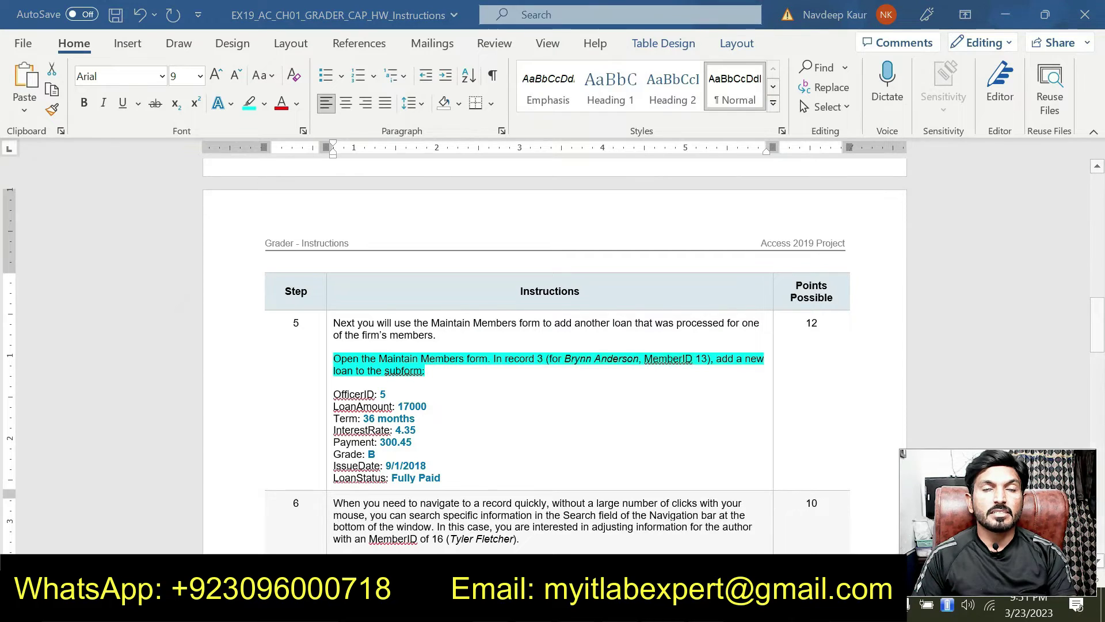
key("alt+Tab")
type("36")
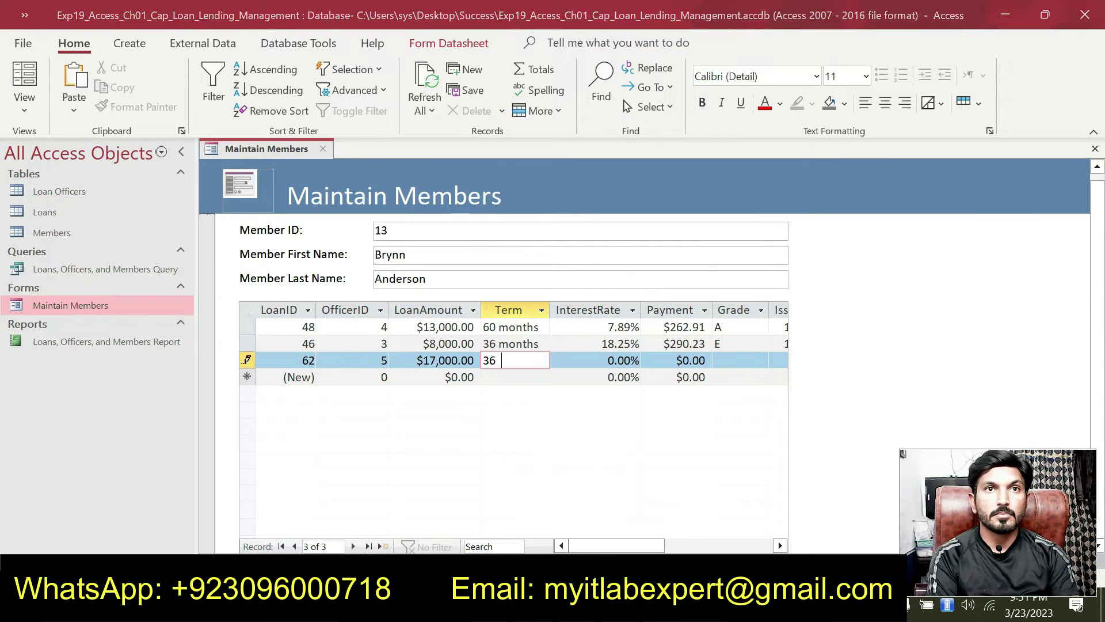
type(" MO")
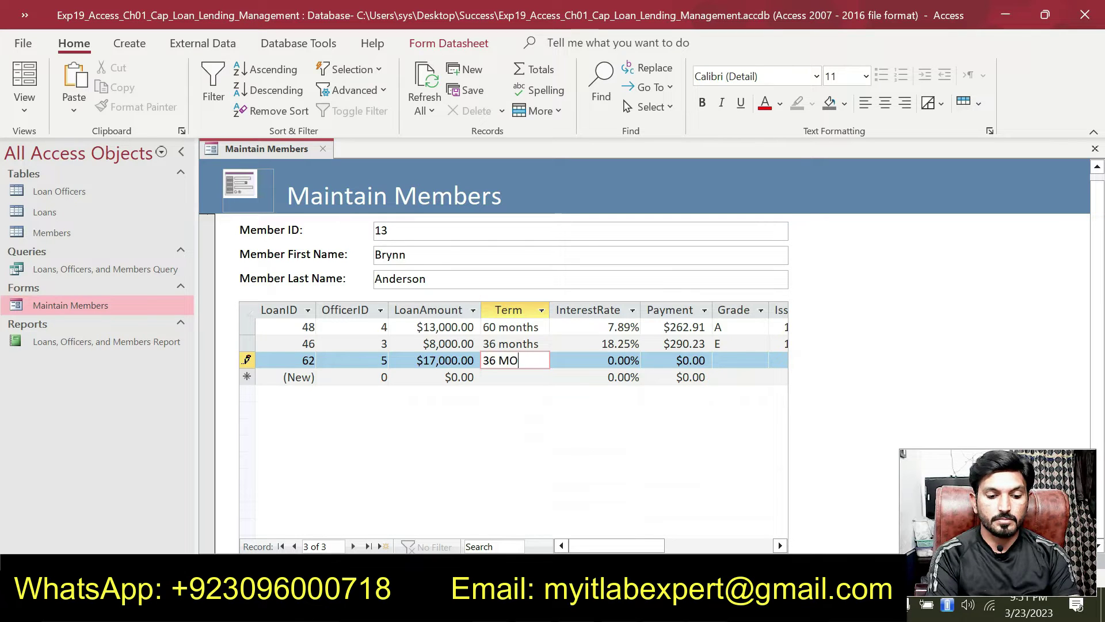
key("BackSpace")
key("BackSpace")
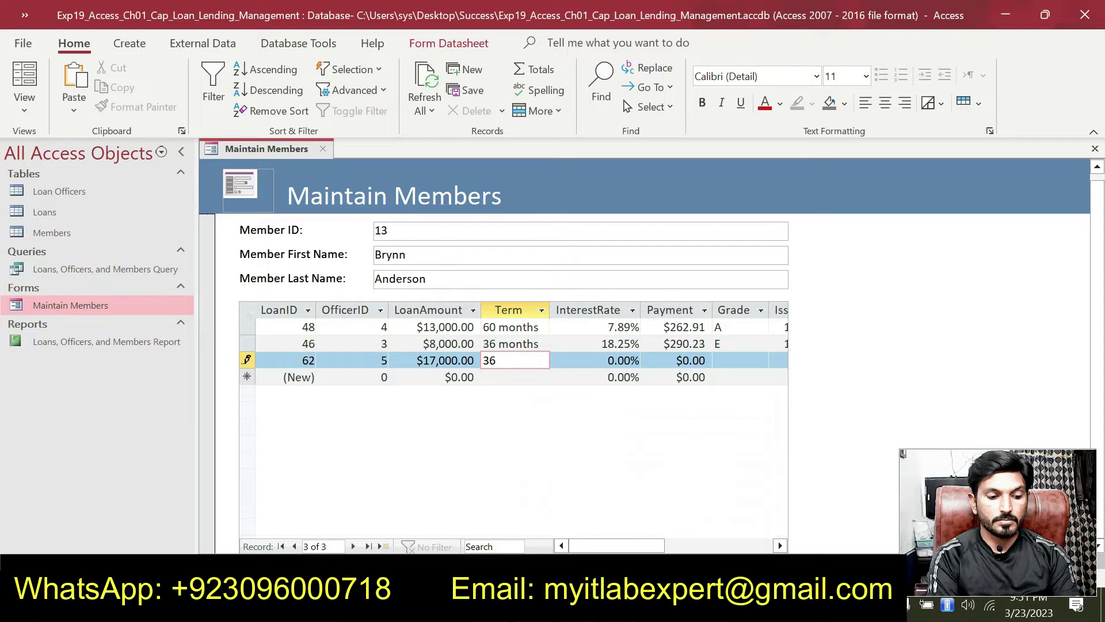
type("months")
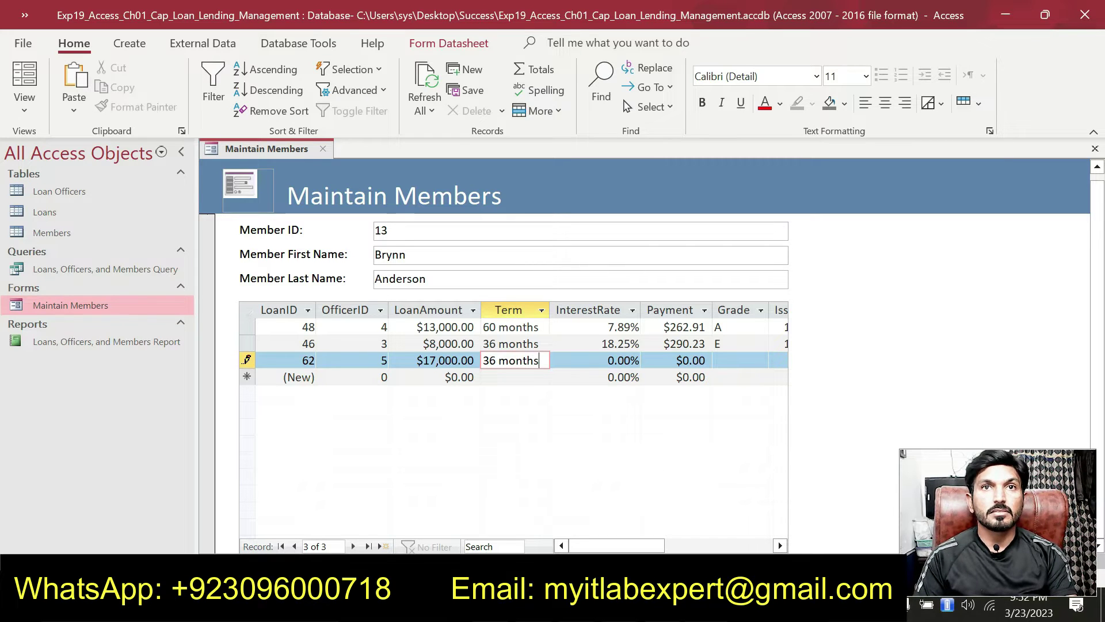
key("Tab")
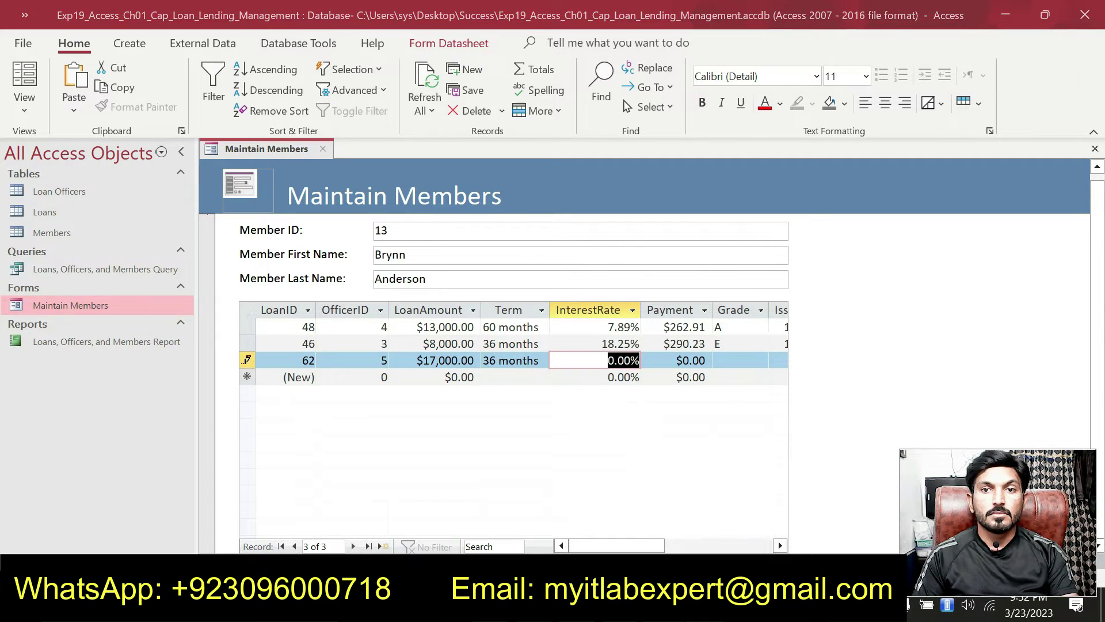
Step: Check the interest rate in Word's instruction 5 and set the new loan's InterestRate to 4.35% in Access
key("alt+Tab")
left_click_drag(402, 430, 415, 430)
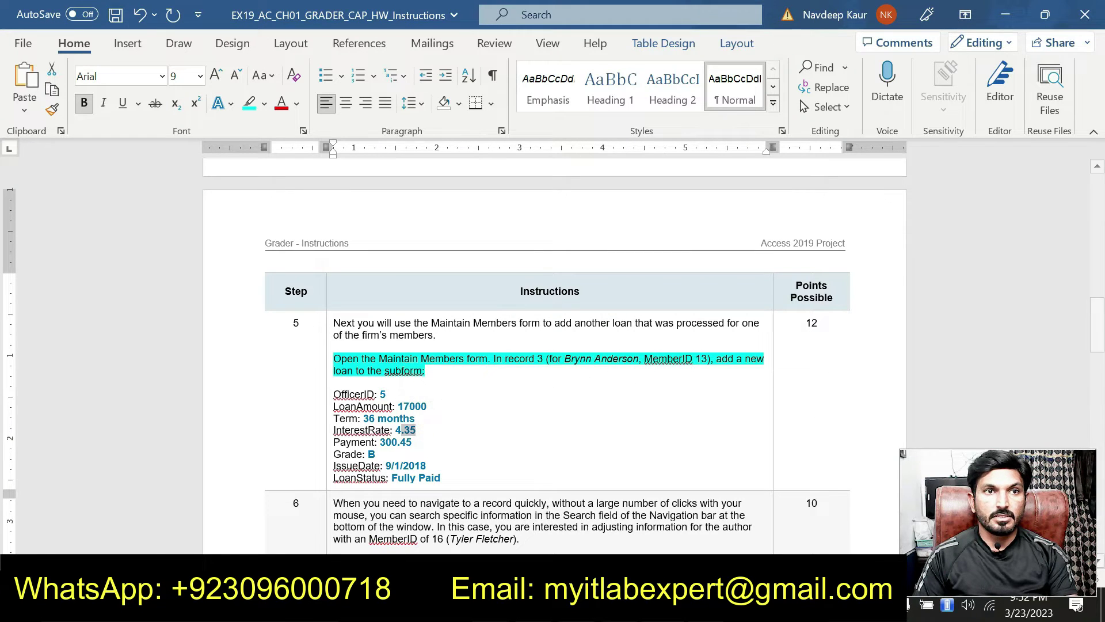
key("alt+Tab")
type("4.")
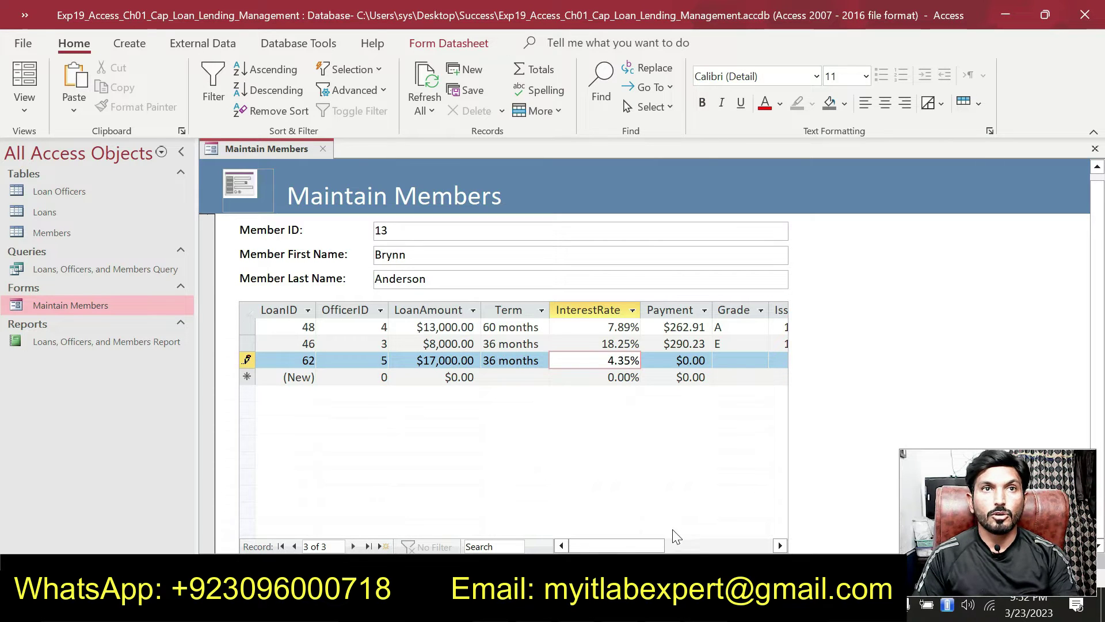
Step: Check the payment in Word's instruction 5 and set the new loan's Payment to 300.45 in Access
key("alt+Tab")
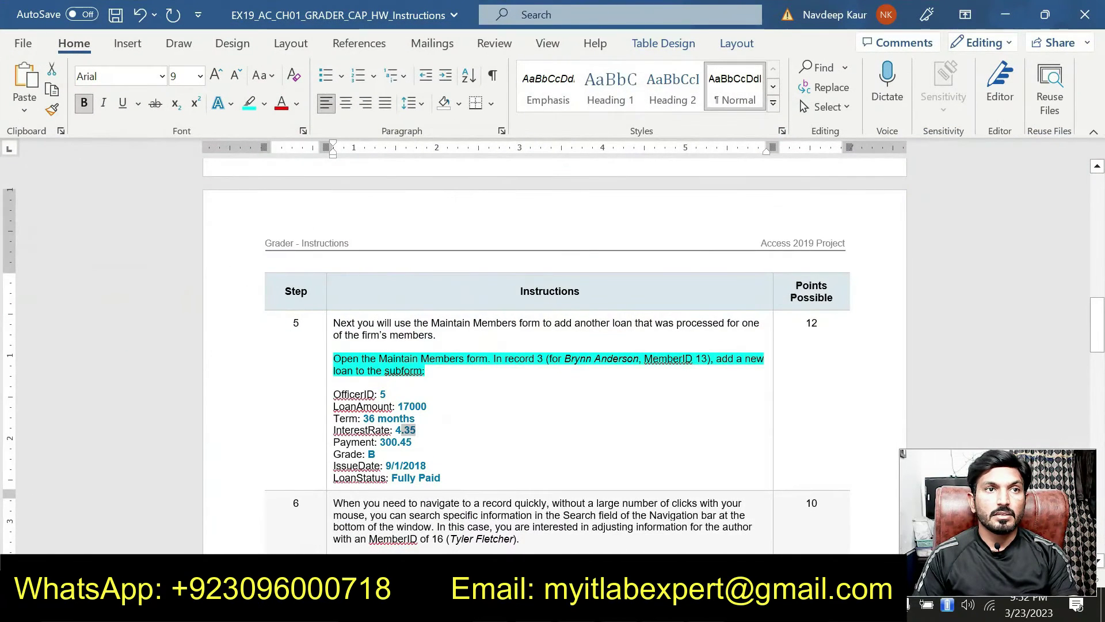
left_click_drag(380, 441, 422, 442)
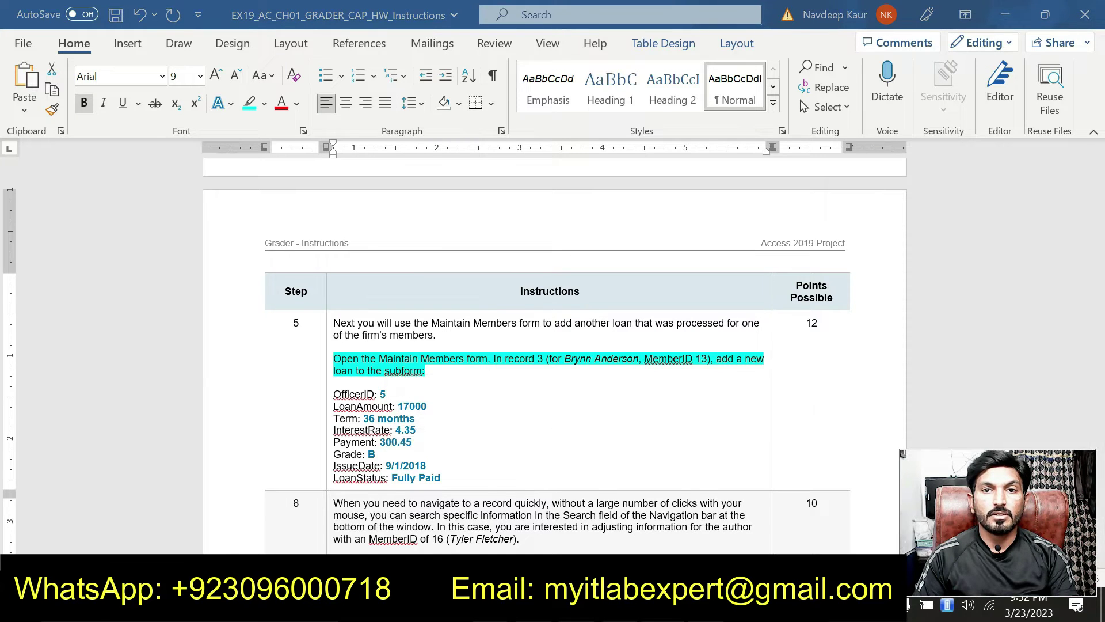
key("alt+Tab")
key("Tab")
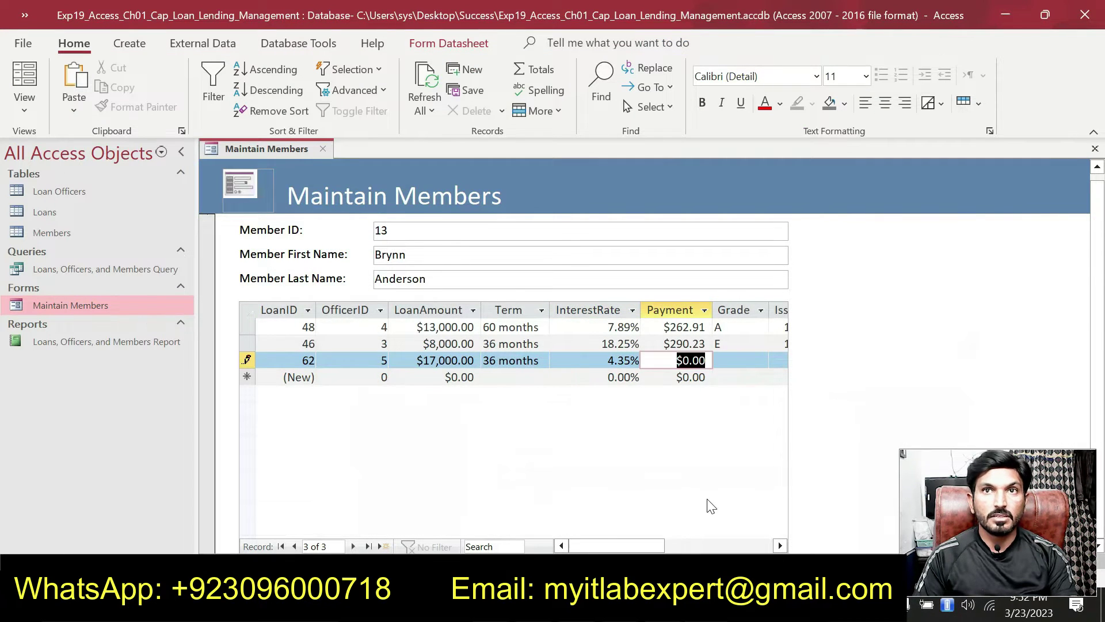
type("300")
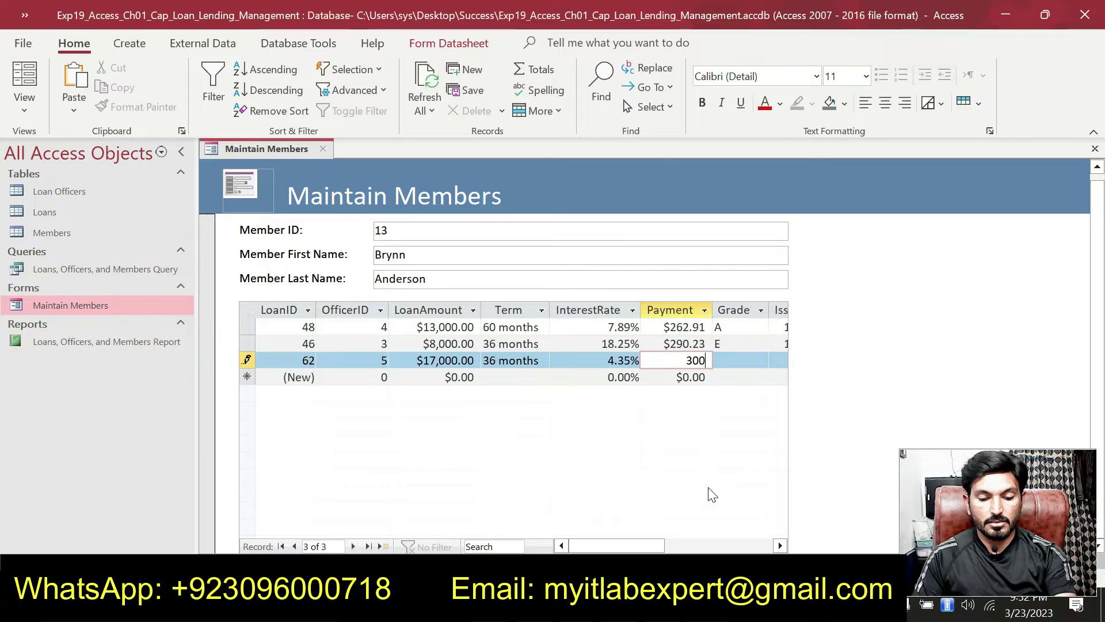
type(".445")
key("BackSpace")
key("BackSpace")
type("5")
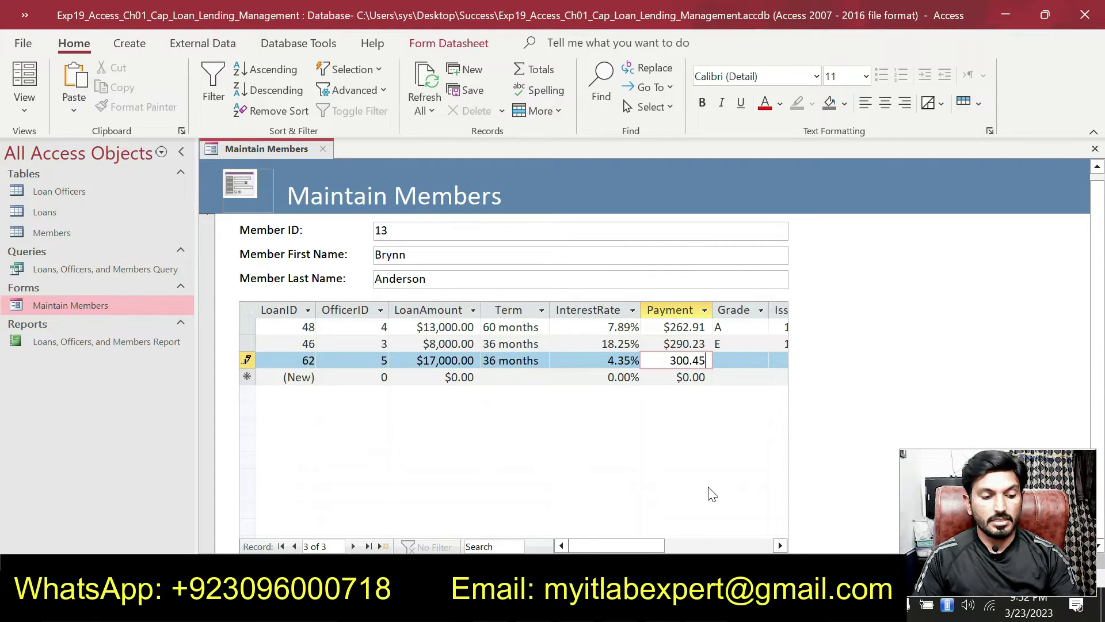
key("Tab")
Step: Check the grade in Word's instruction 5 and set the new loan's Grade to B in Access
key("alt+Tab")
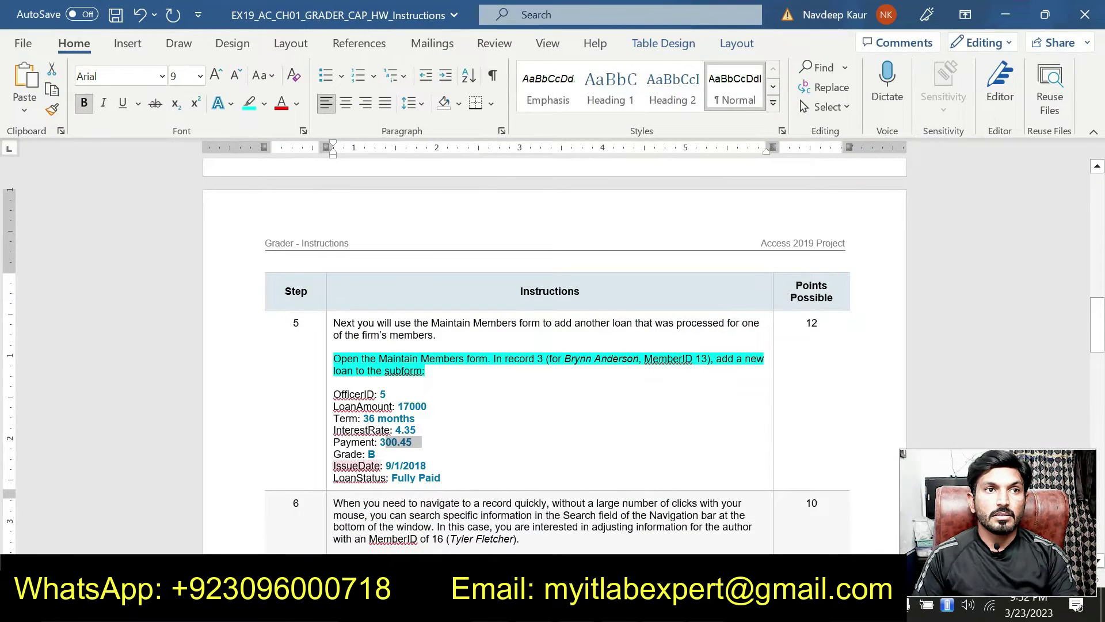
key("alt+Tab")
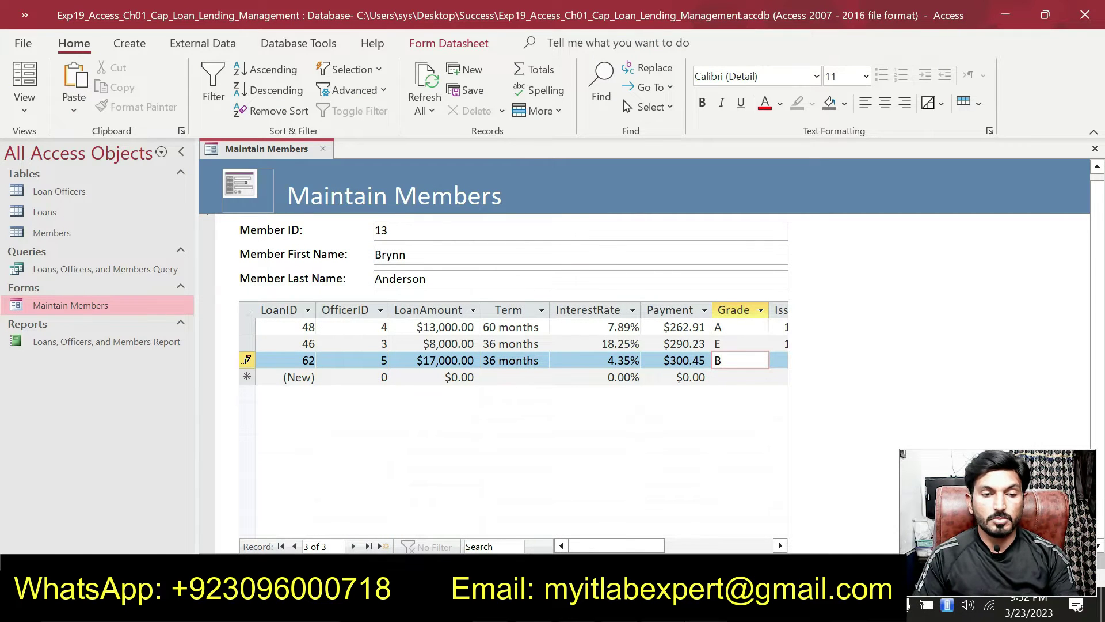
key("Tab")
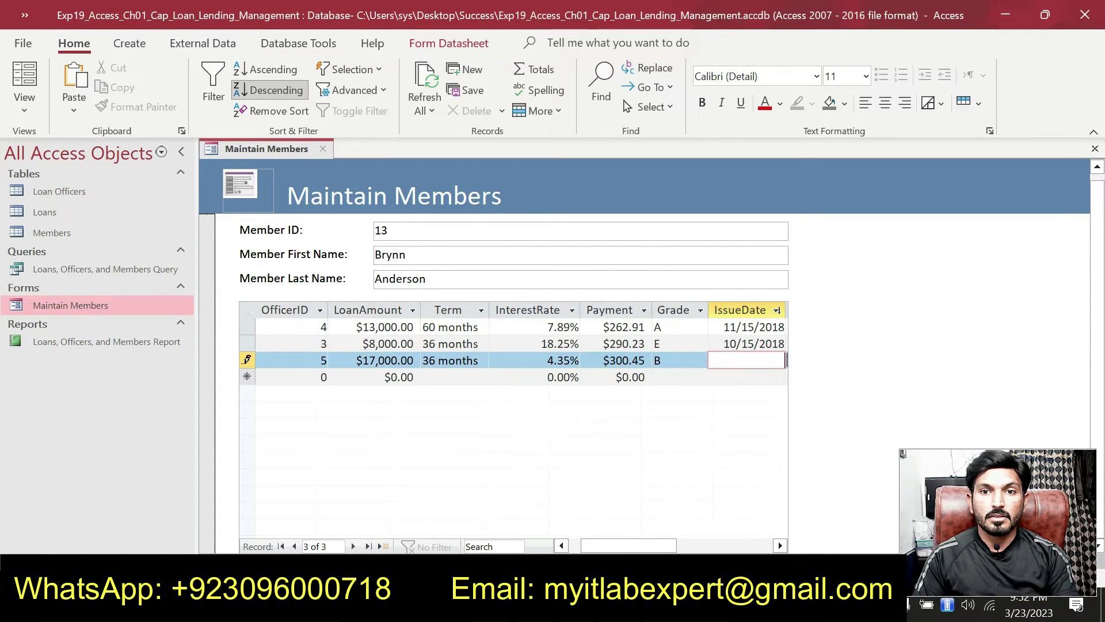
Step: Set the new loan's IssueDate to 9/1/2018 in Access as Word's instruction 5 specifies, and return to Word for the LoanStatus value
key("alt+Tab")
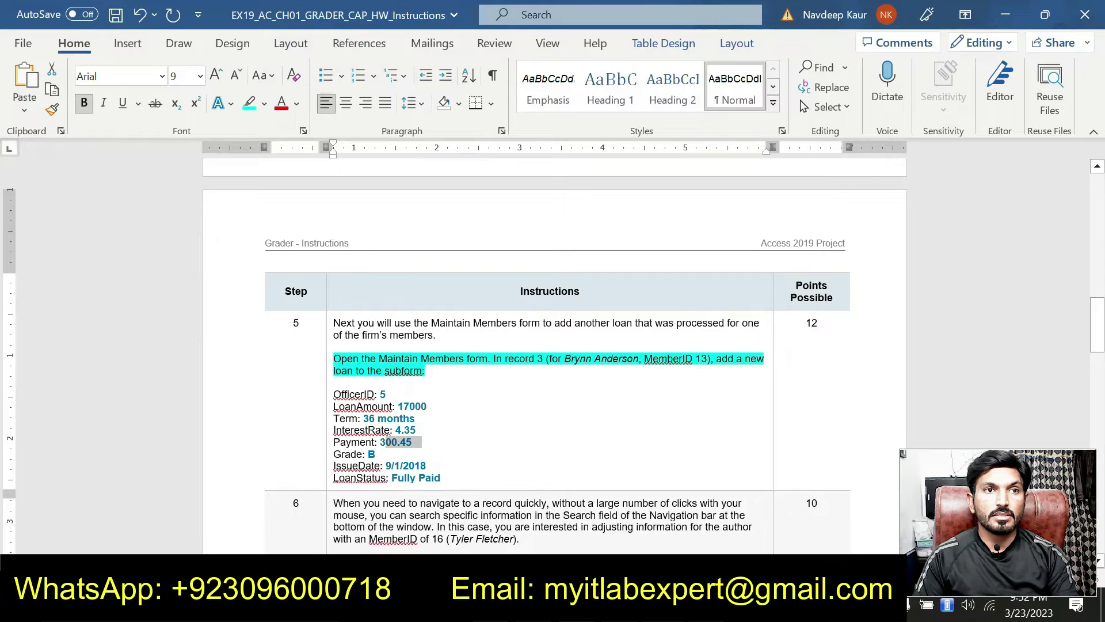
left_click_drag(385, 465, 426, 466)
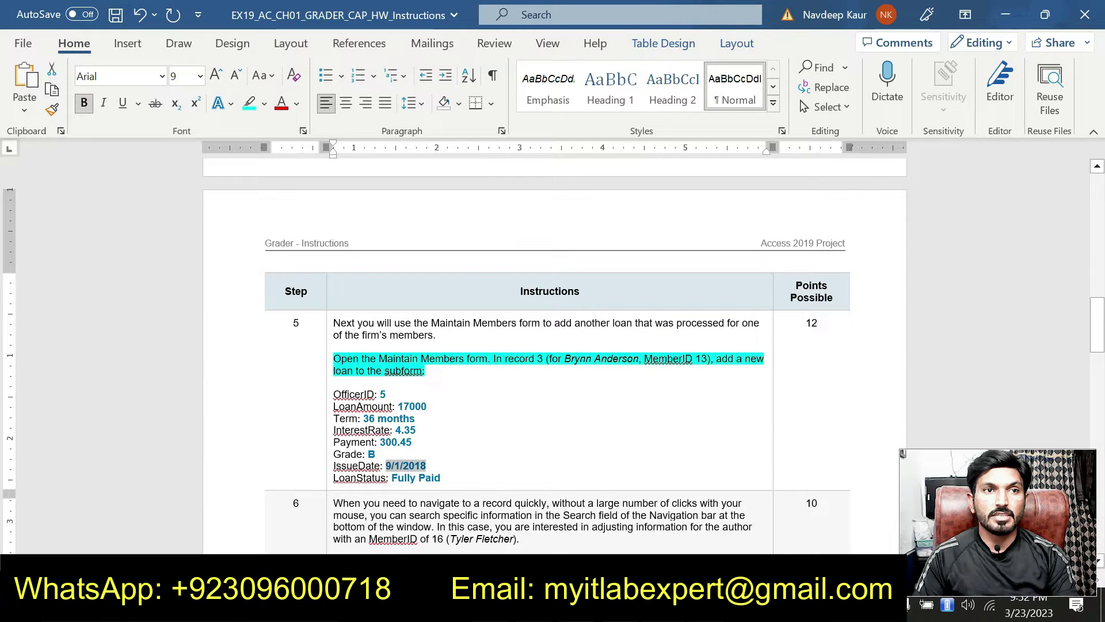
key("alt+Tab")
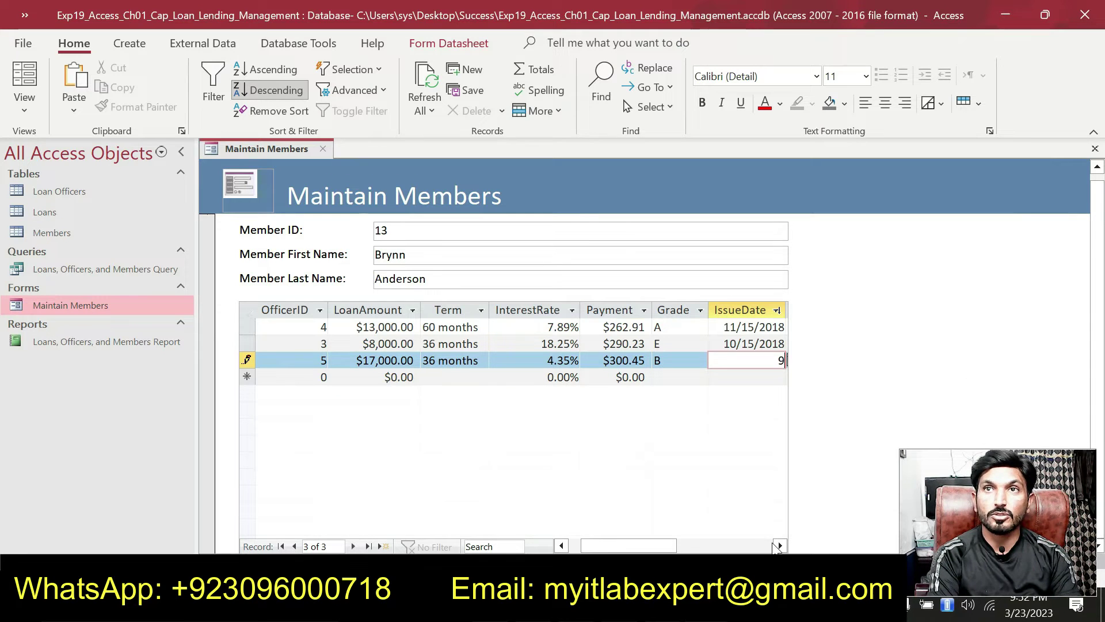
type("9/1/2")
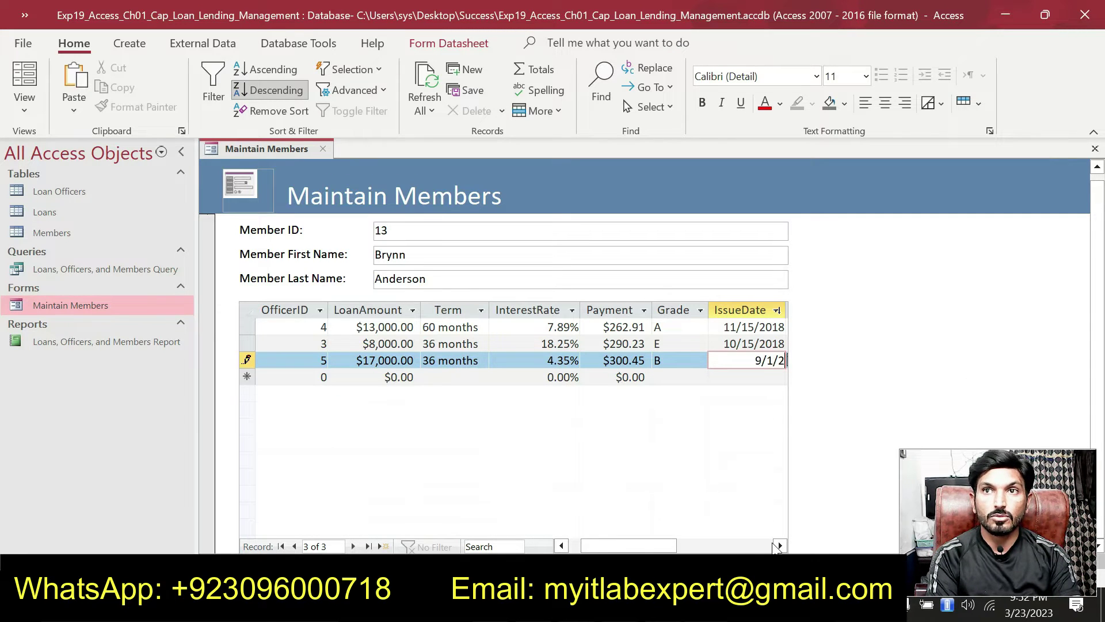
type("018")
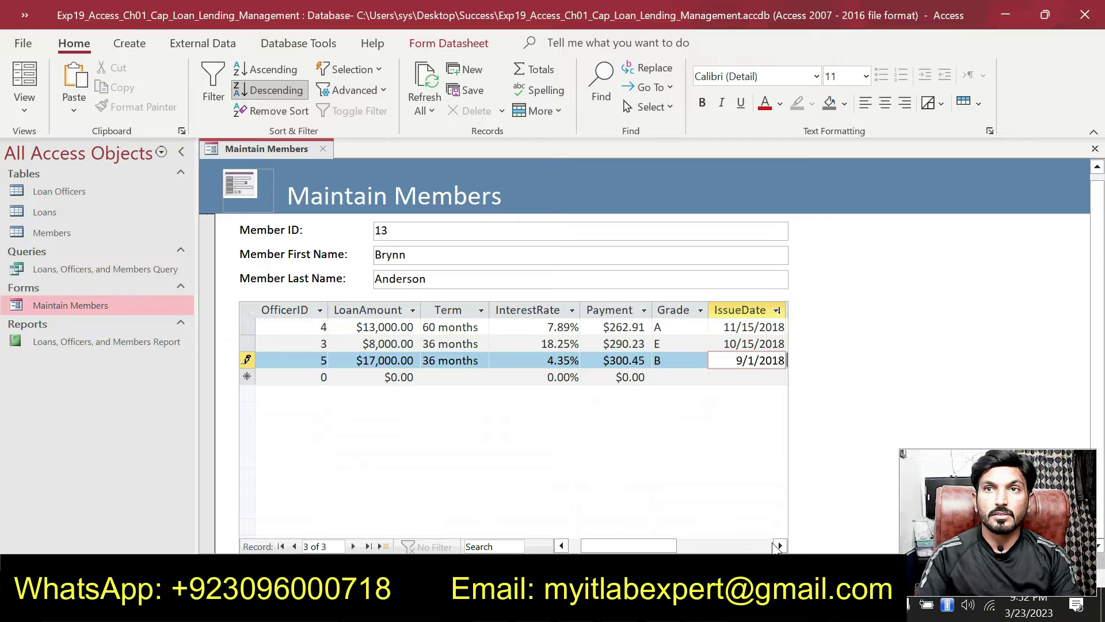
key("Tab")
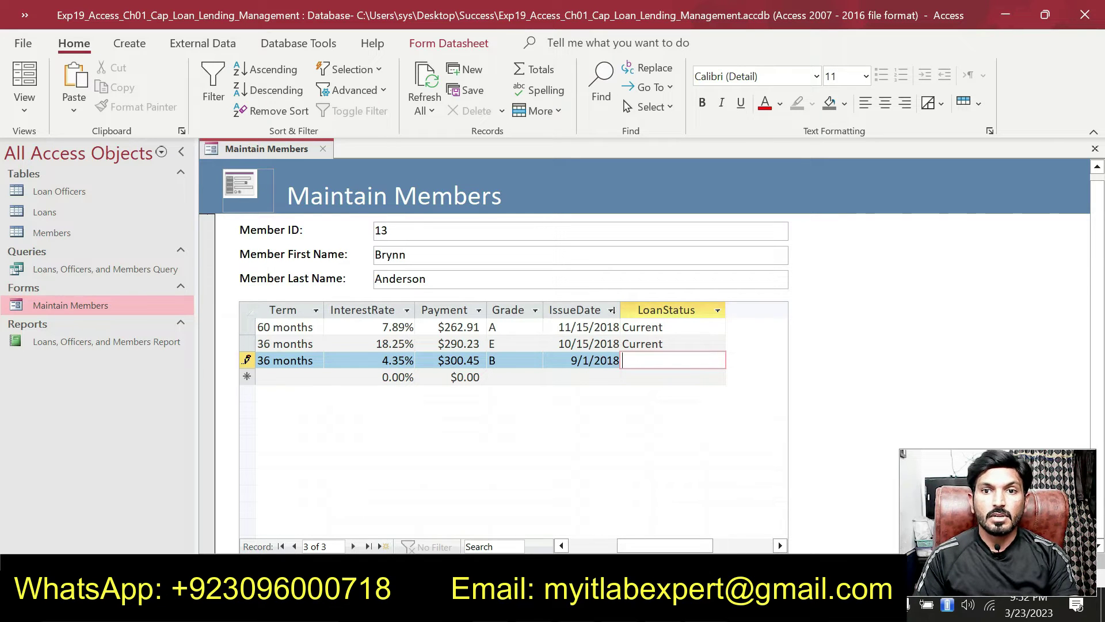
key("alt+Tab")
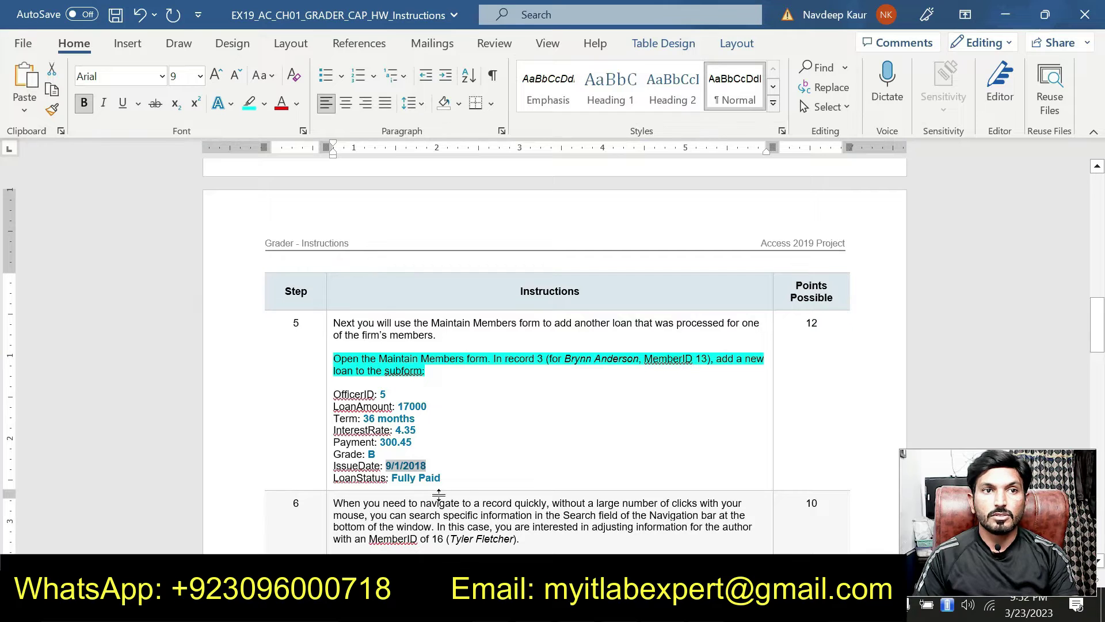
Step: Set the new loan's LoanStatus to Fully Paid in Access, and review the loan values listed in Word's instruction 5
key("alt+Tab")
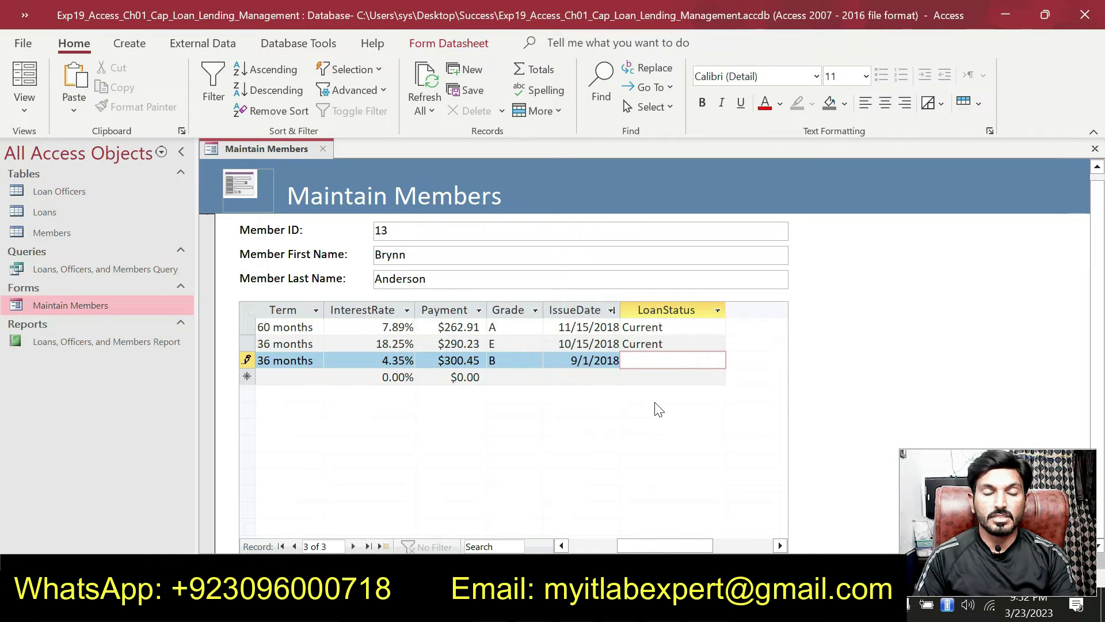
type("Fully")
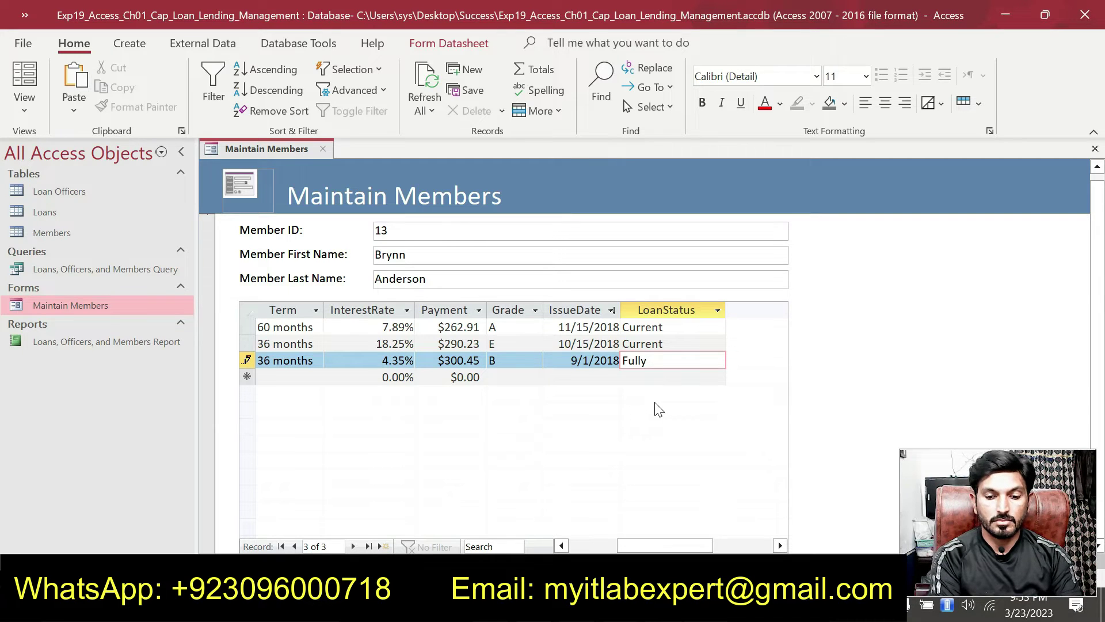
type(" P")
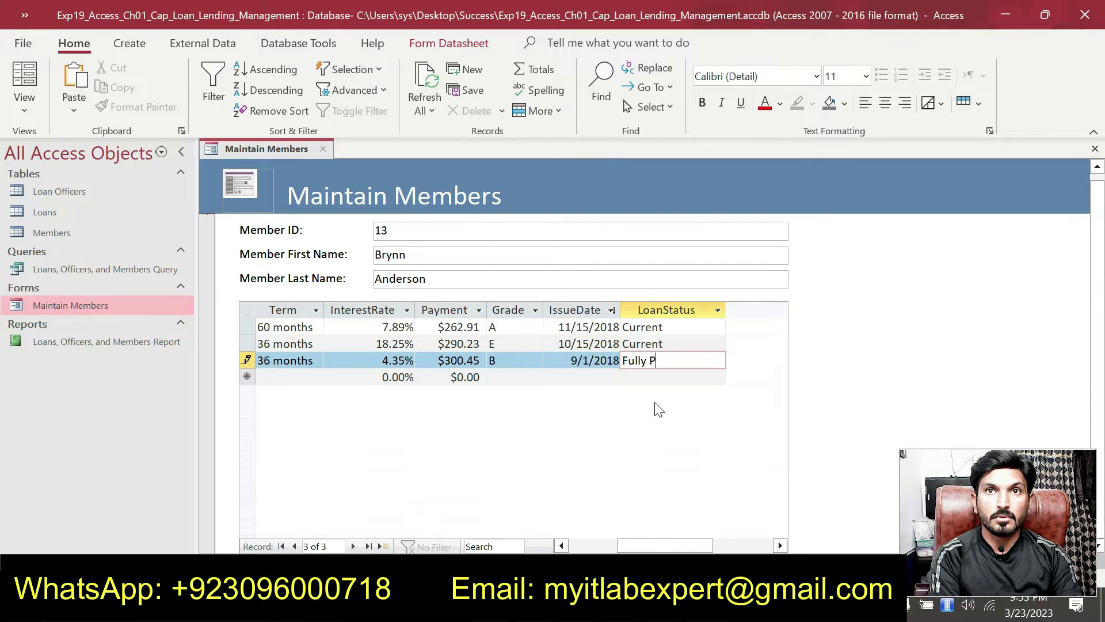
type("aid")
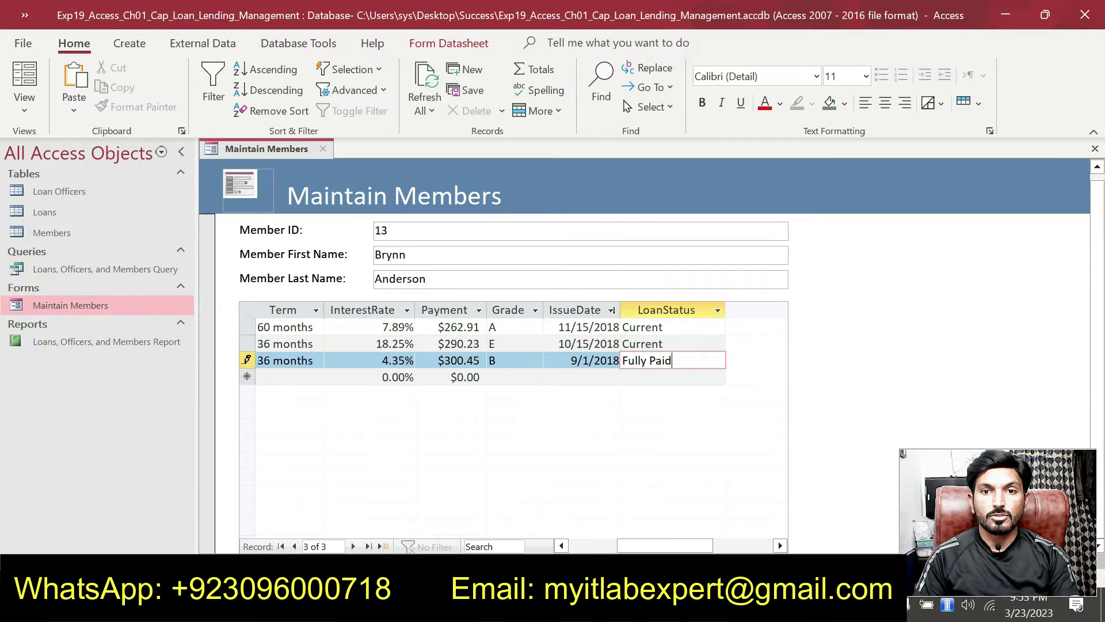
key("alt+Tab")
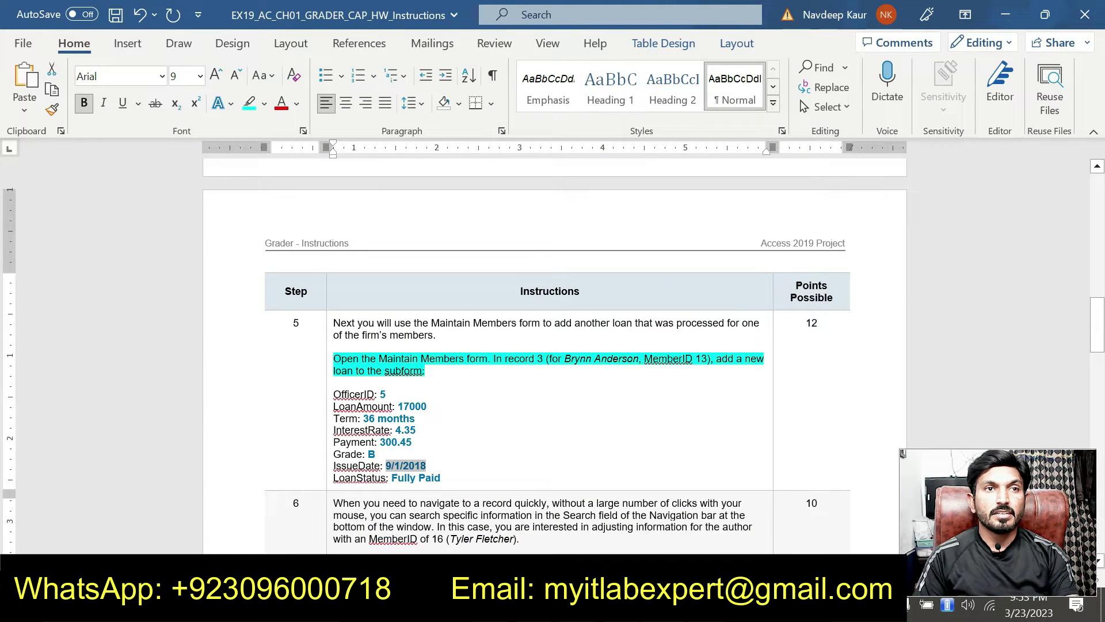
left_click_drag(440, 477, 334, 406)
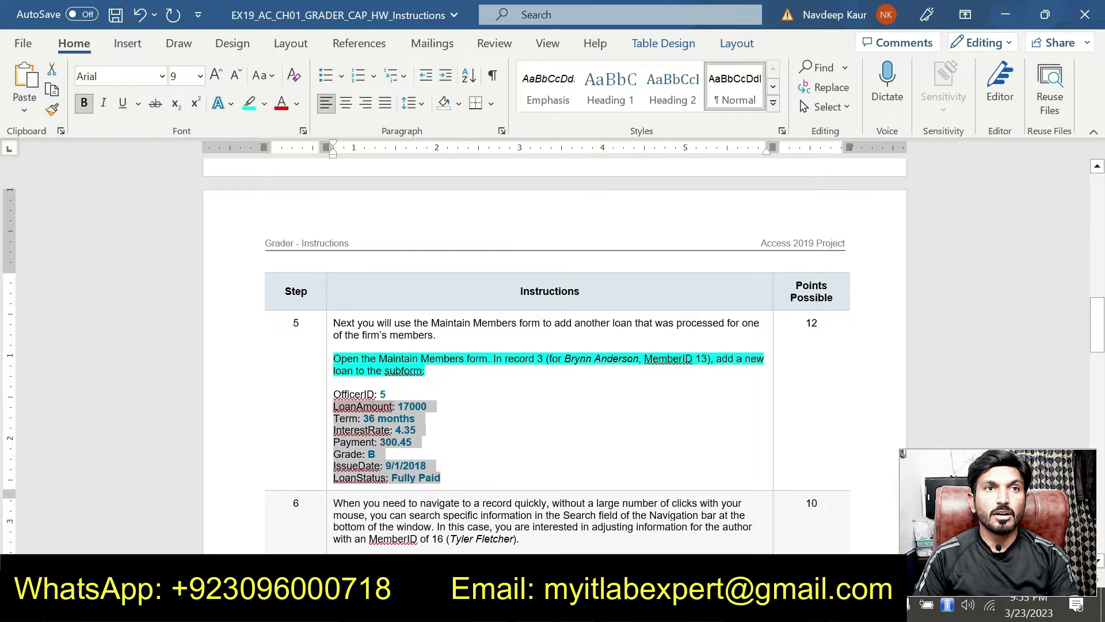
left_click(541, 446)
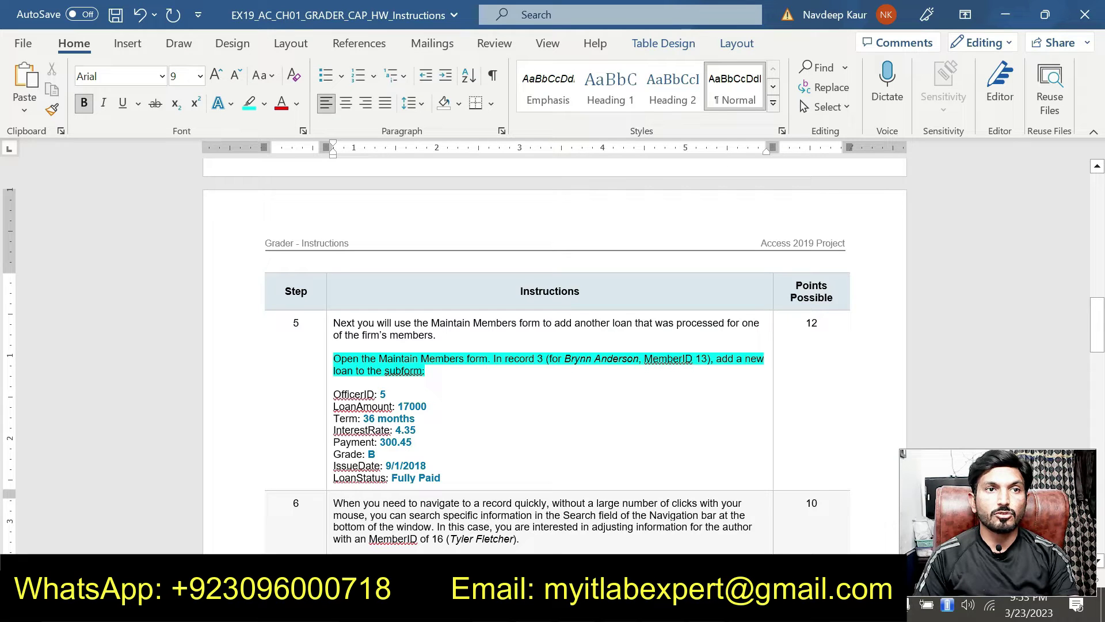
Step: Remove the highlighting from the Maintain Members paragraph of instruction 5 in Word
scroll(552, 346, "down", 3)
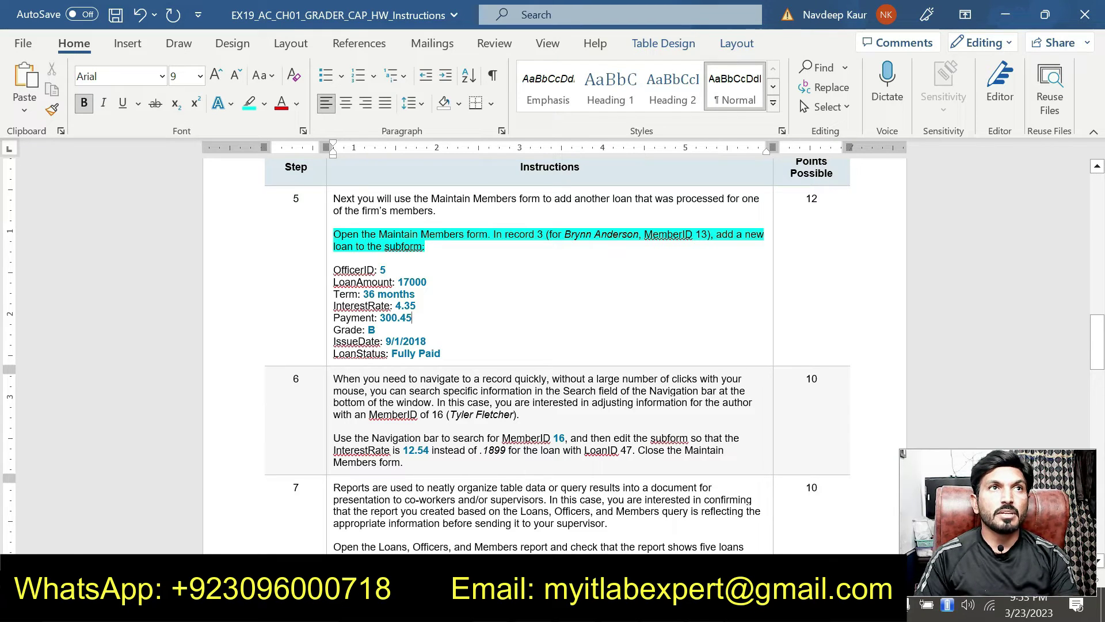
triple_click(437, 245)
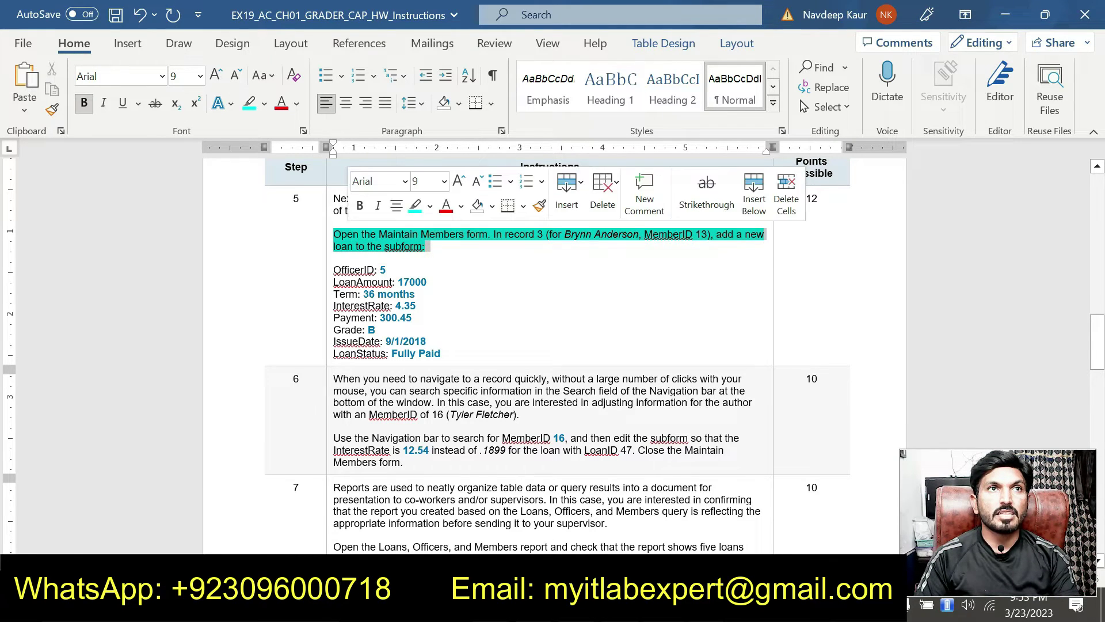
left_click(409, 210)
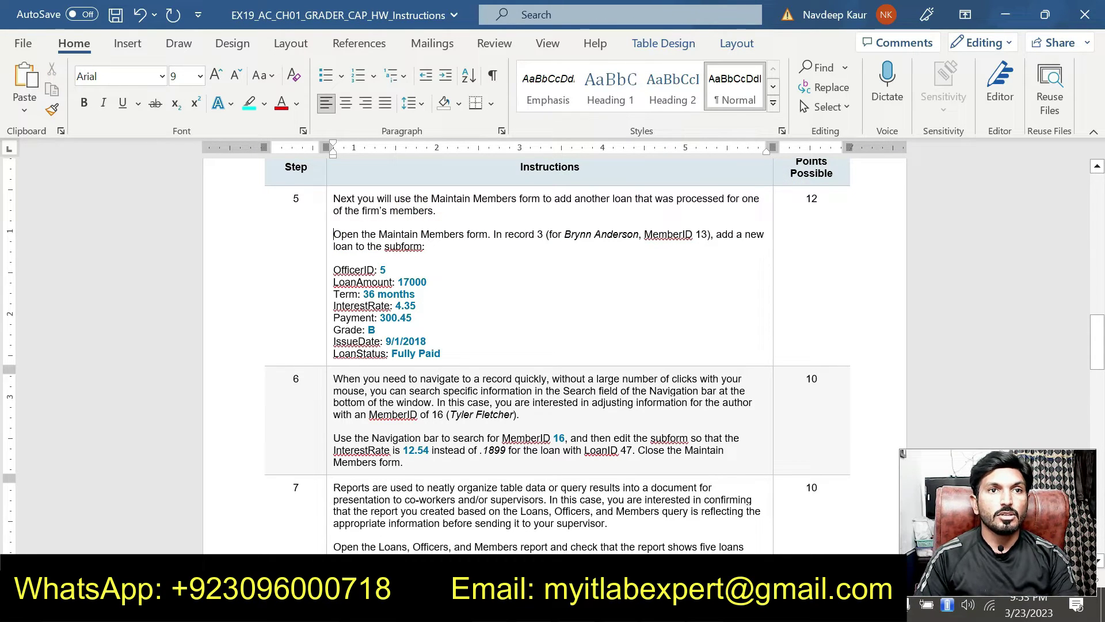
Step: Highlight the whole text of instruction 6 in cyan and read it
left_click_drag(403, 462, 333, 378)
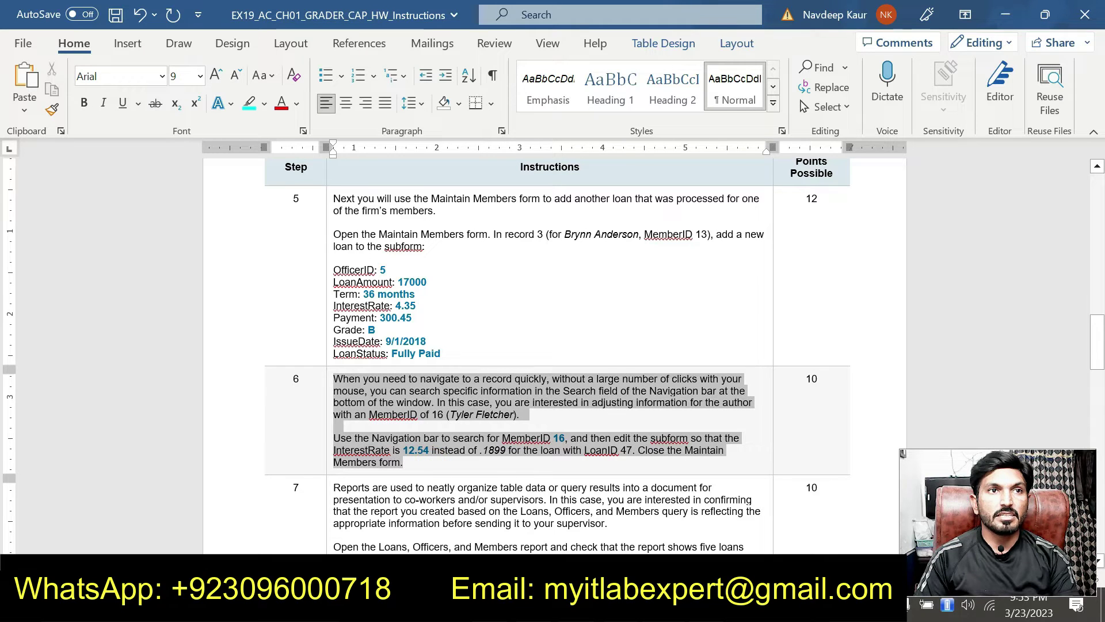
left_click(395, 349)
left_click(394, 420)
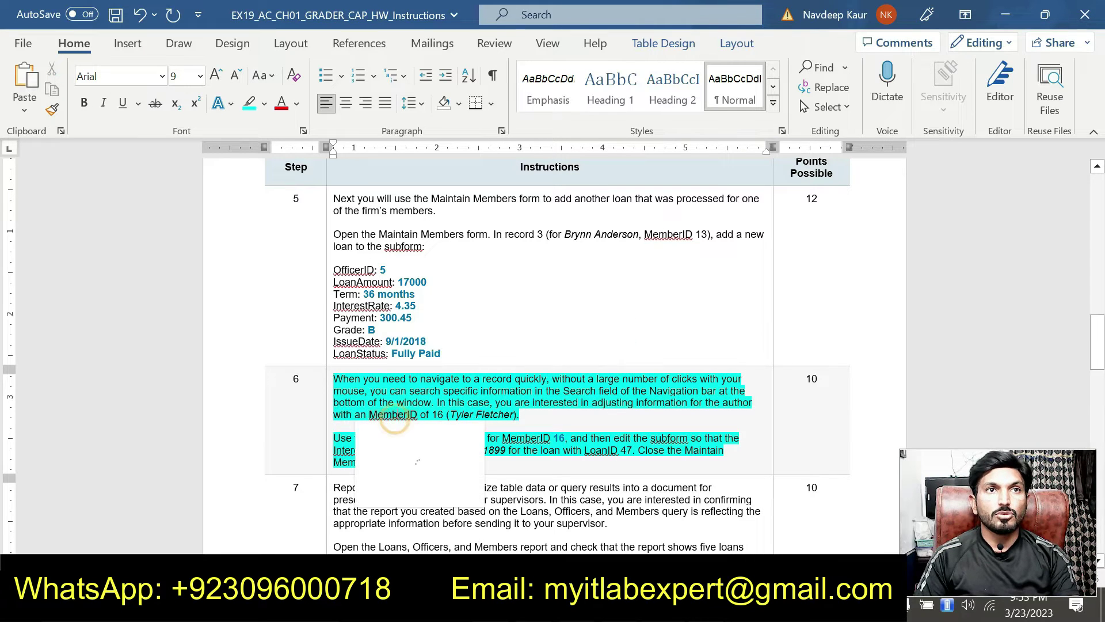
left_click(488, 428)
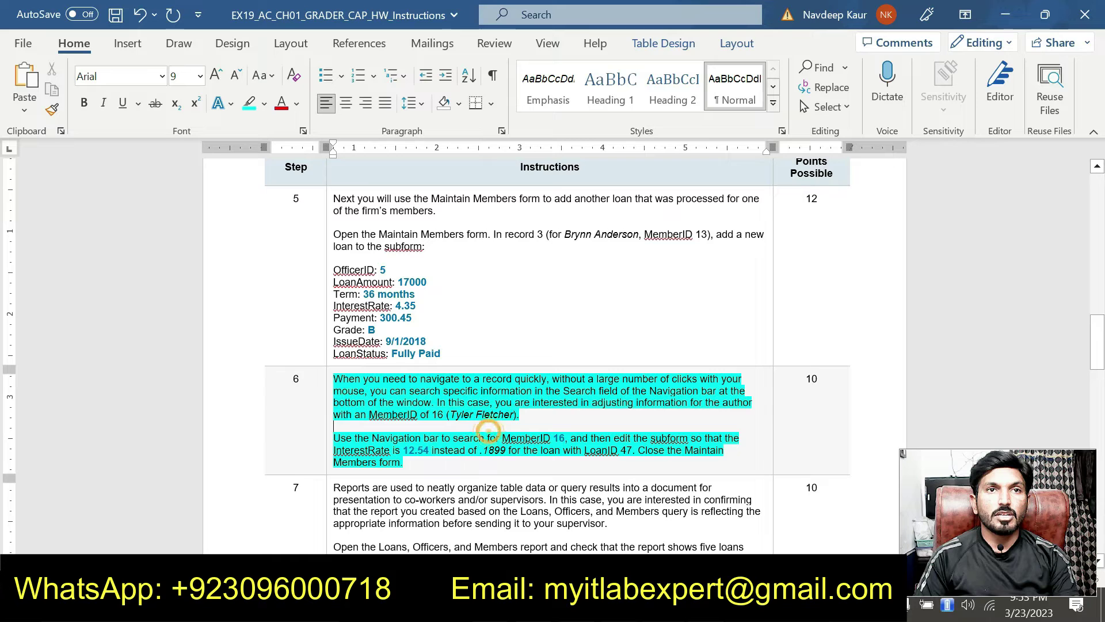
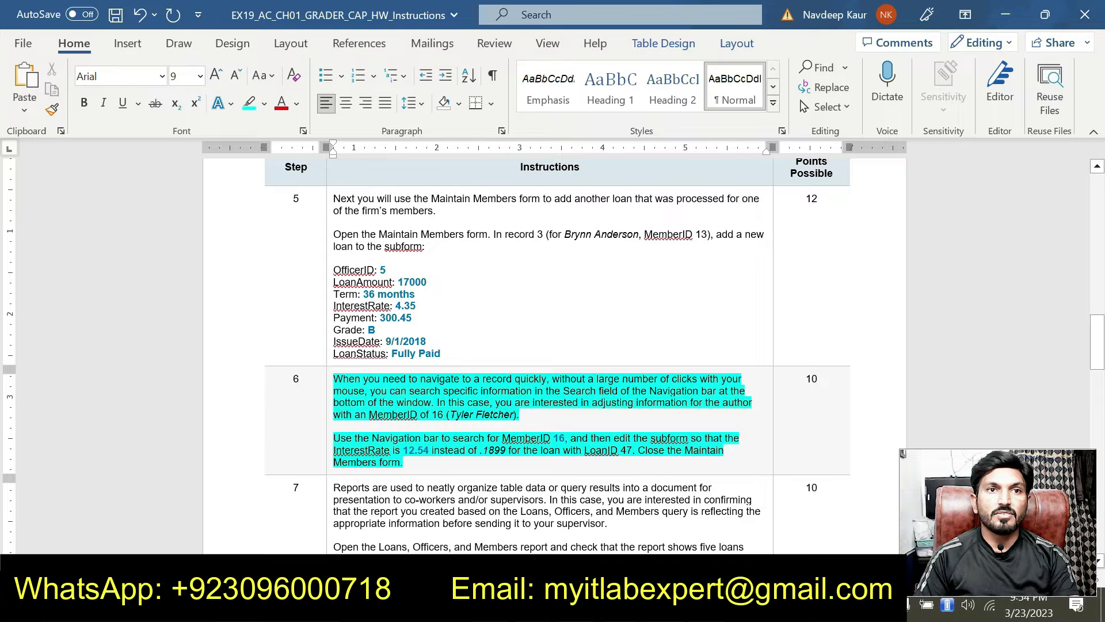
scroll(552, 357, "down", 2)
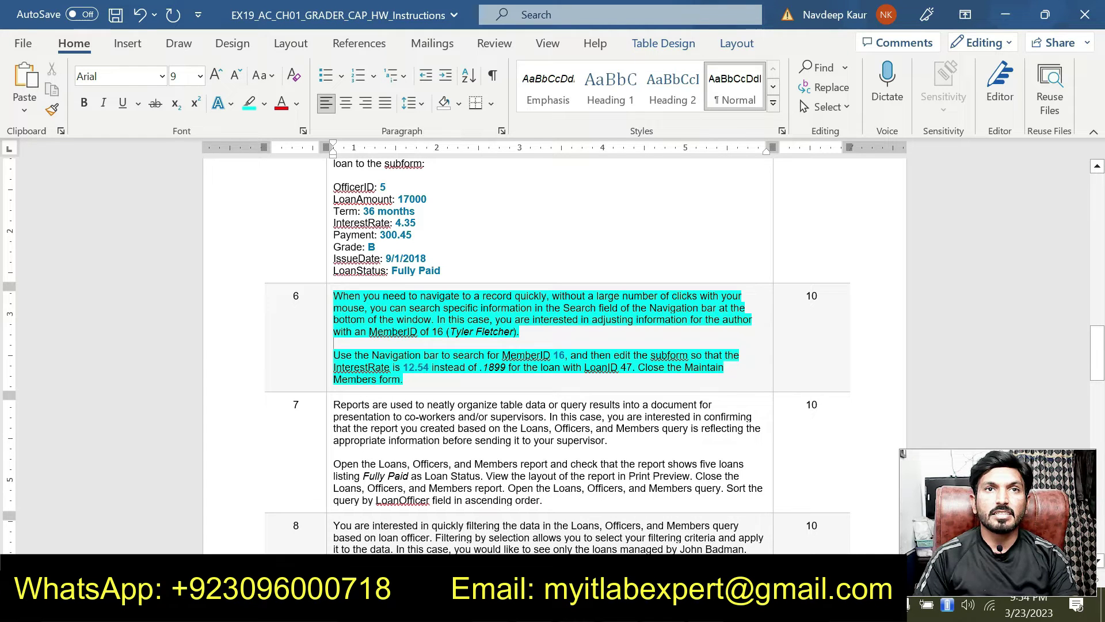
Step: Go to the Maintain Members record with Member ID 16 in Access, and check the member's name in Word's instruction 6
key("alt+Tab")
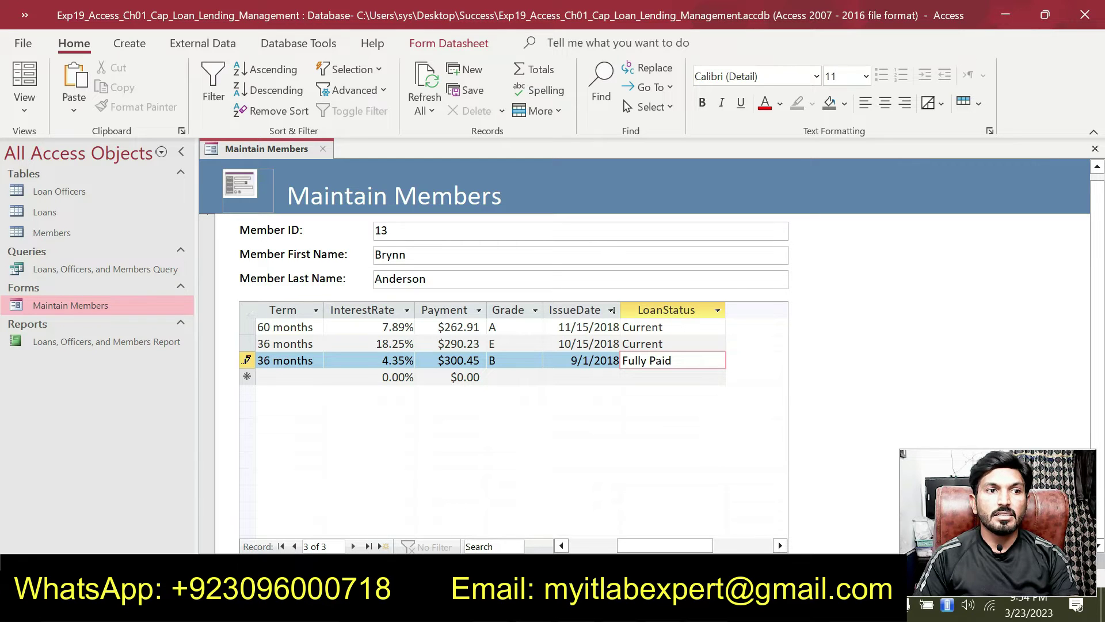
key("ctrl+Tab")
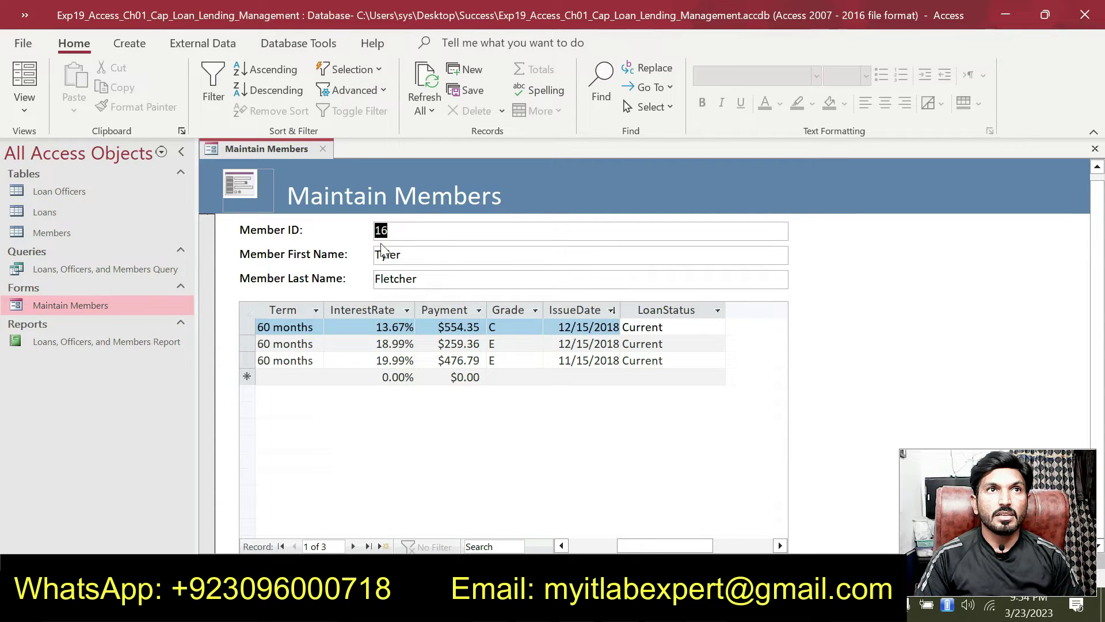
key("alt+Tab")
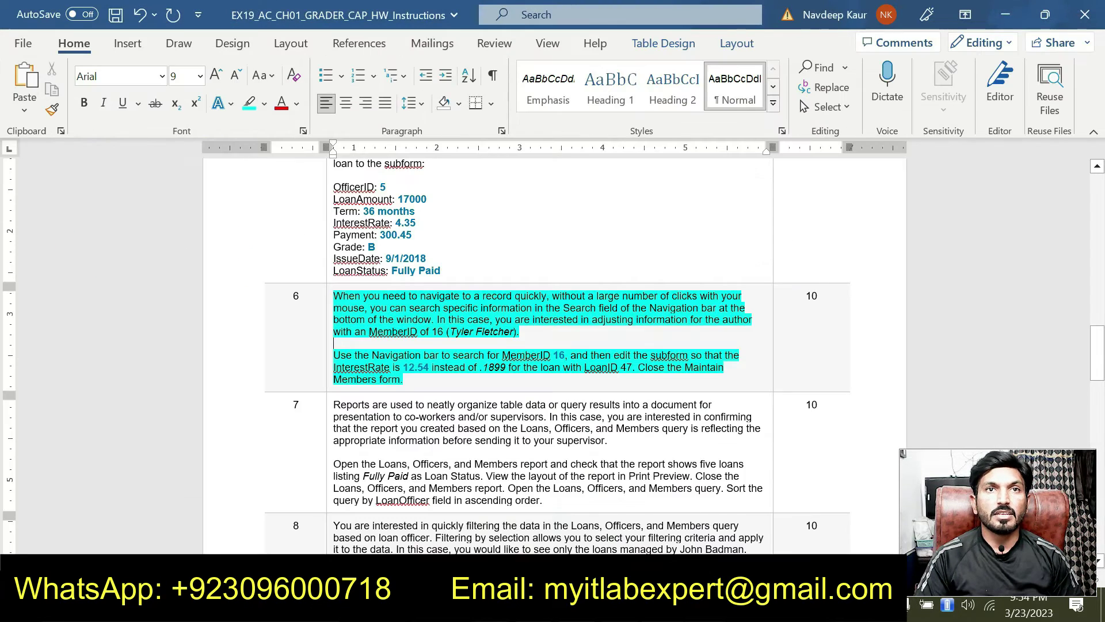
left_click_drag(465, 337, 514, 333)
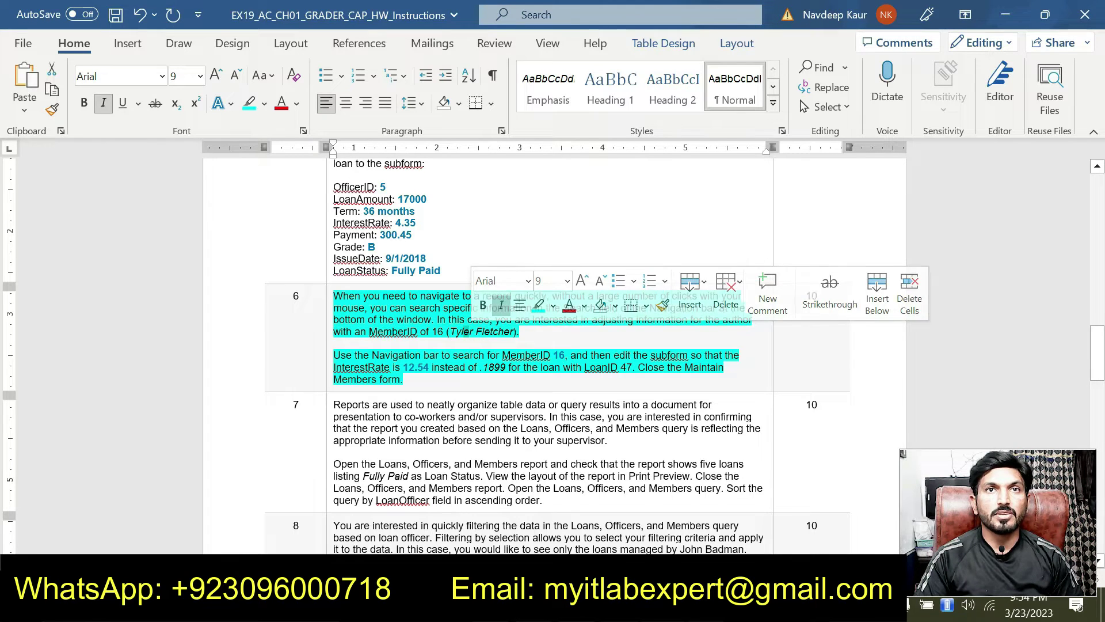
left_click(481, 382)
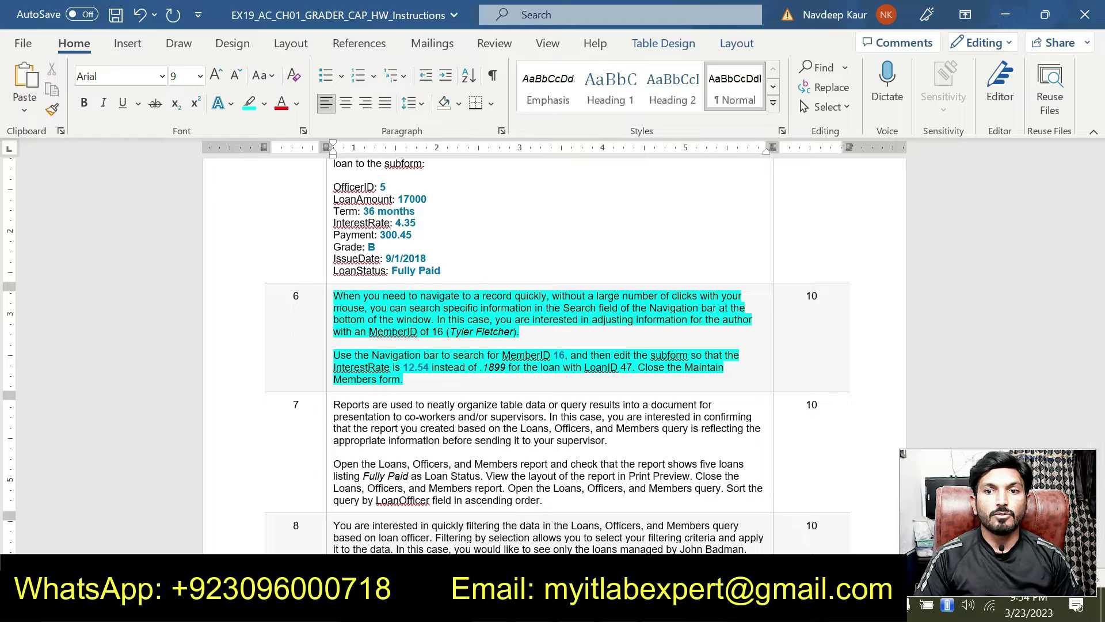
Step: Find the 18.99% InterestRate in member 16's subform in Access and compare it with the rate change described in Word's instruction 6
key("alt+Tab")
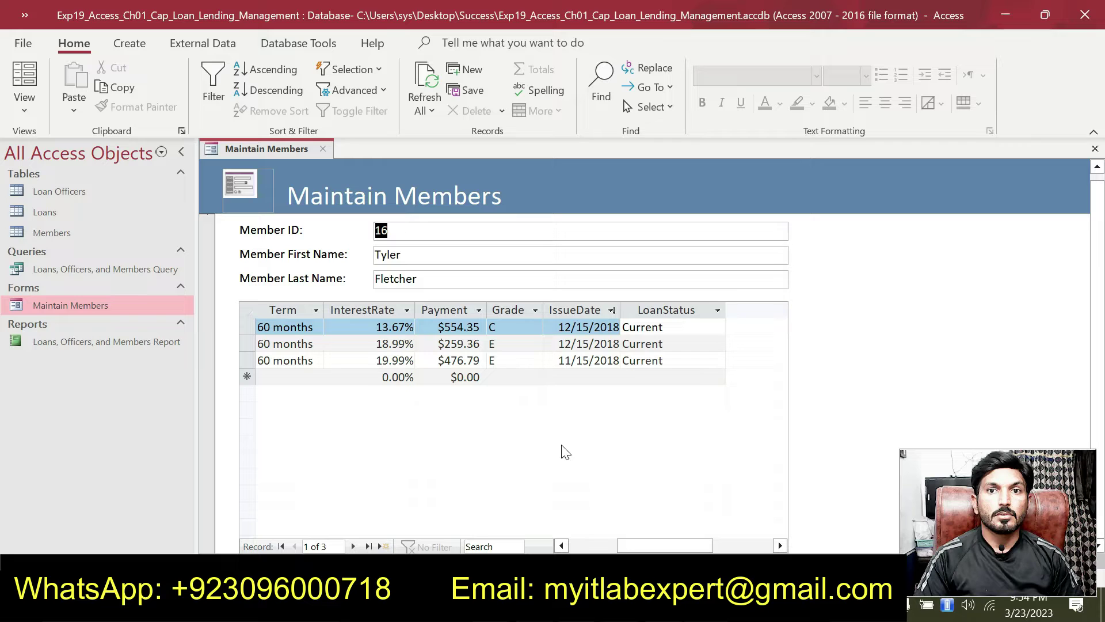
mouse_move(623, 546)
left_mouse_down()
mouse_move(705, 548)
mouse_move(612, 546)
left_mouse_up()
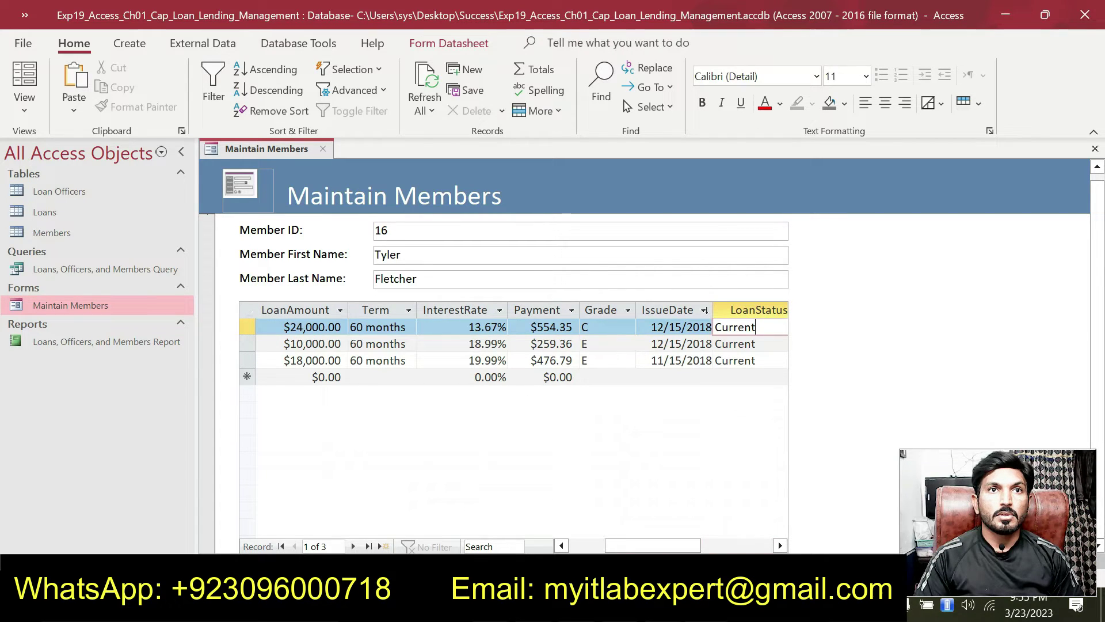
left_click(485, 348)
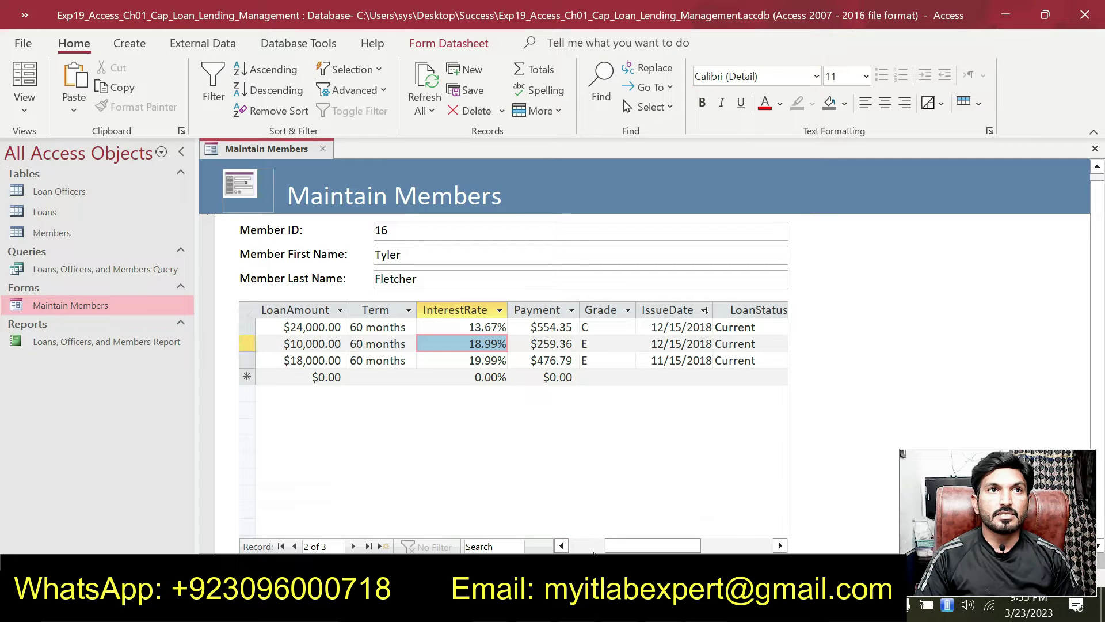
key("alt+Tab")
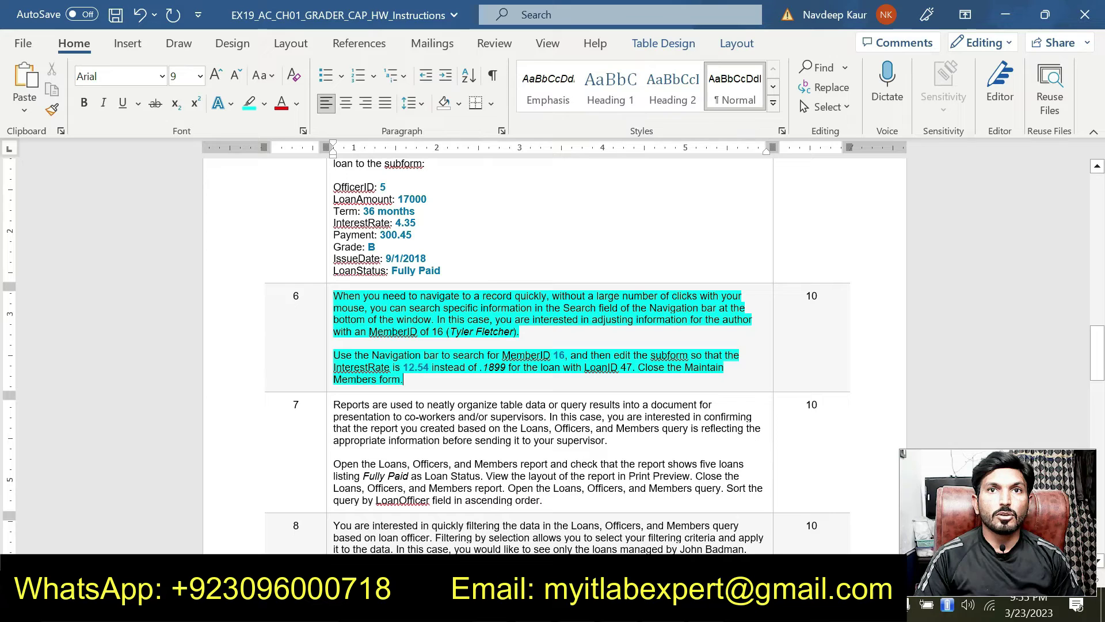
key("alt+Tab")
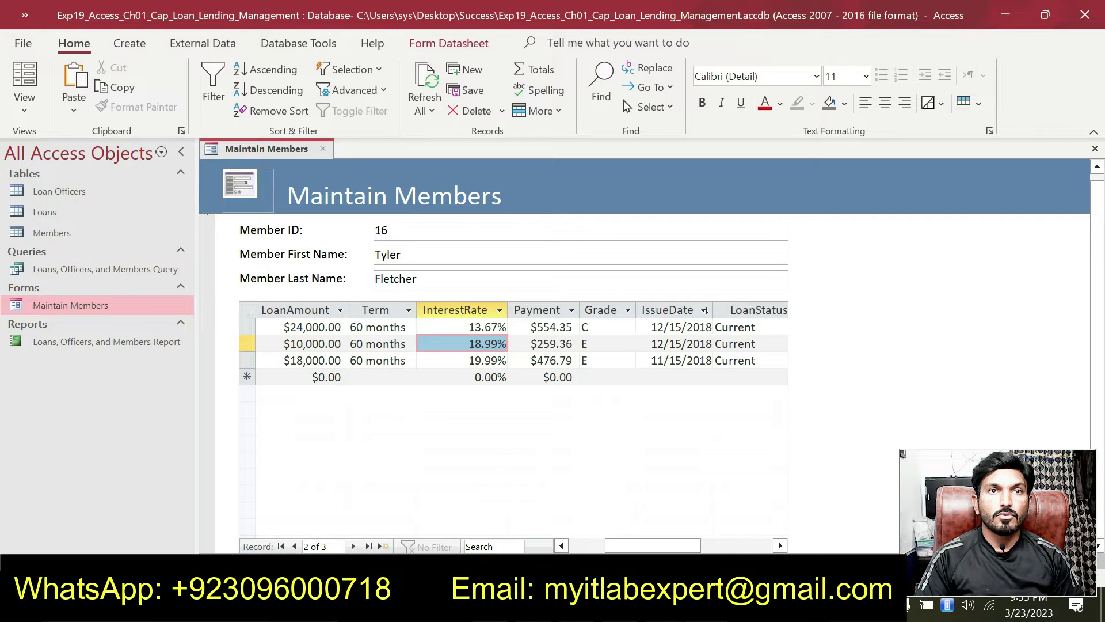
key("alt+Tab")
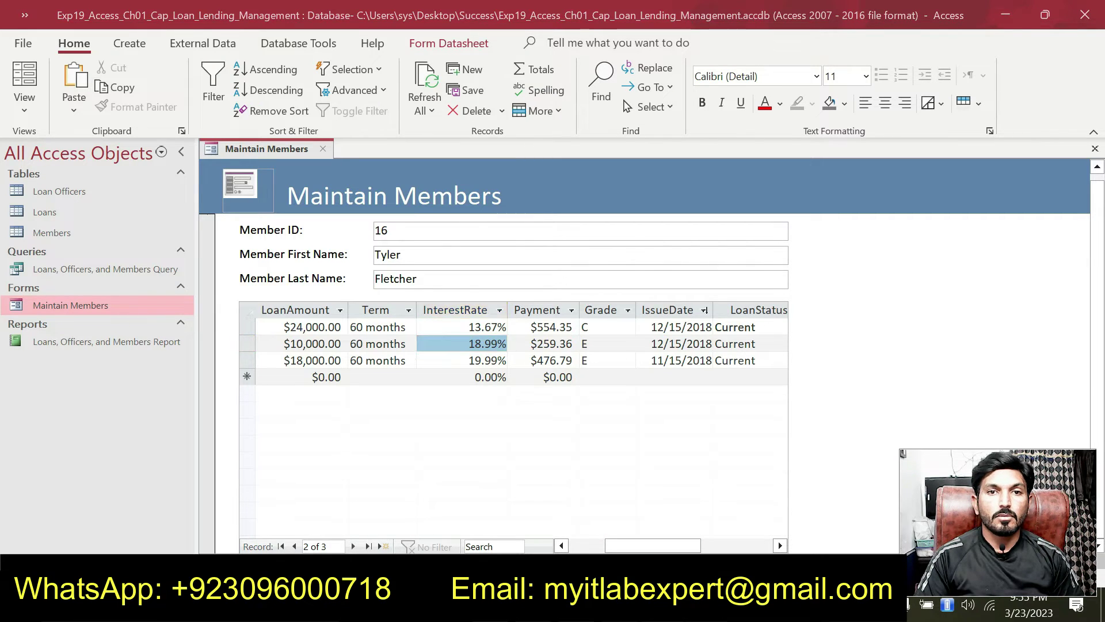
key("alt+Tab")
key("alt+Tab")
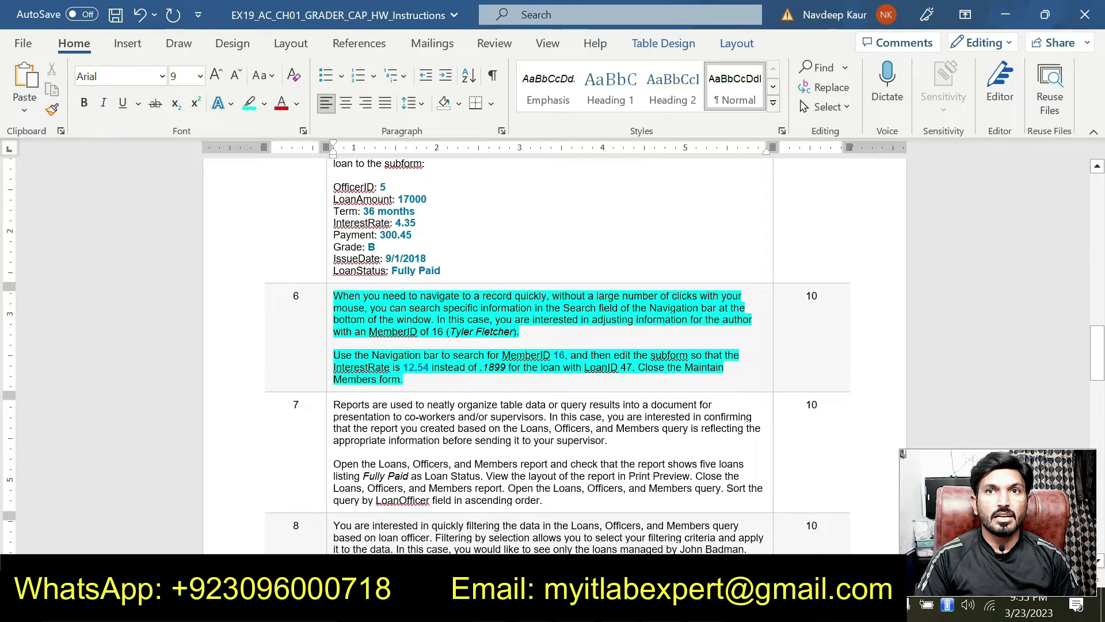
left_click(427, 387)
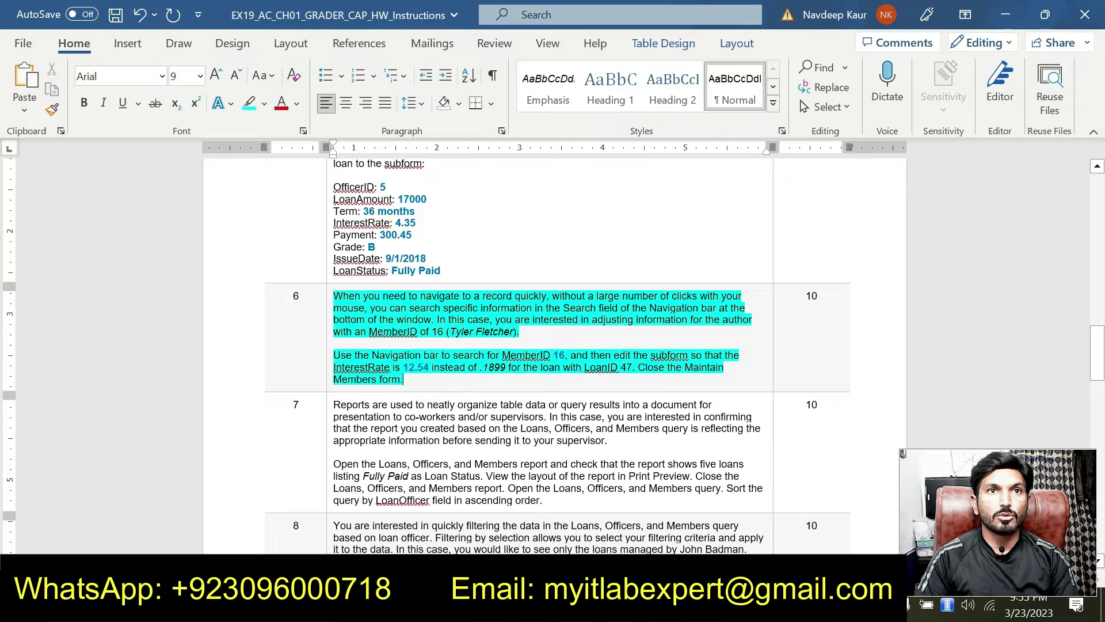
Step: Switch to Access and locate the loan with LoanID 47 in member 16's subform
key("alt+Tab")
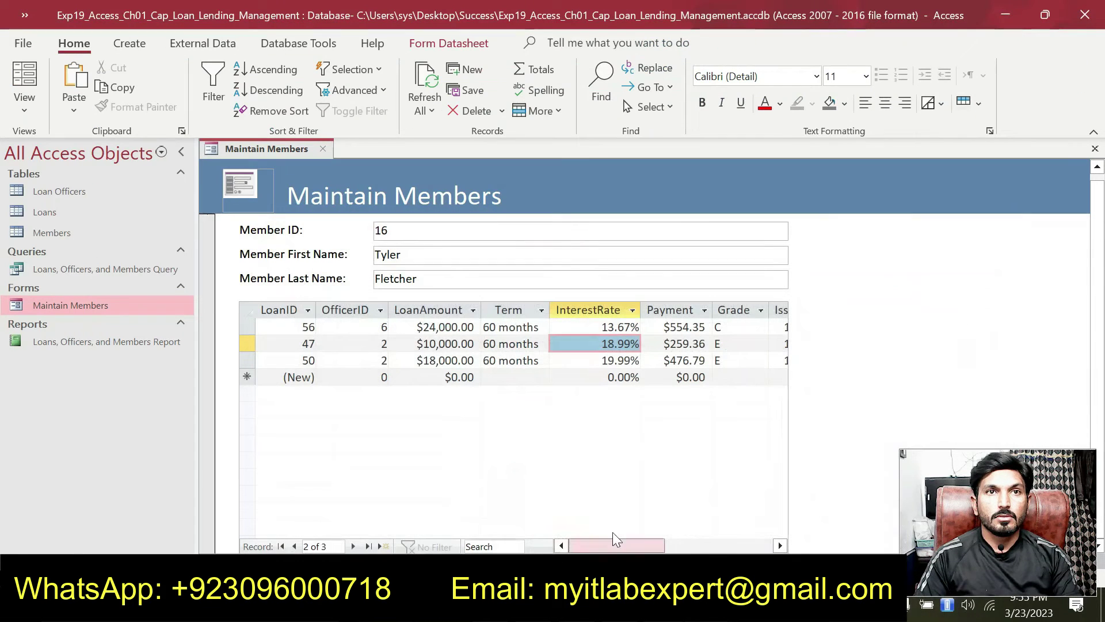
left_click(305, 344)
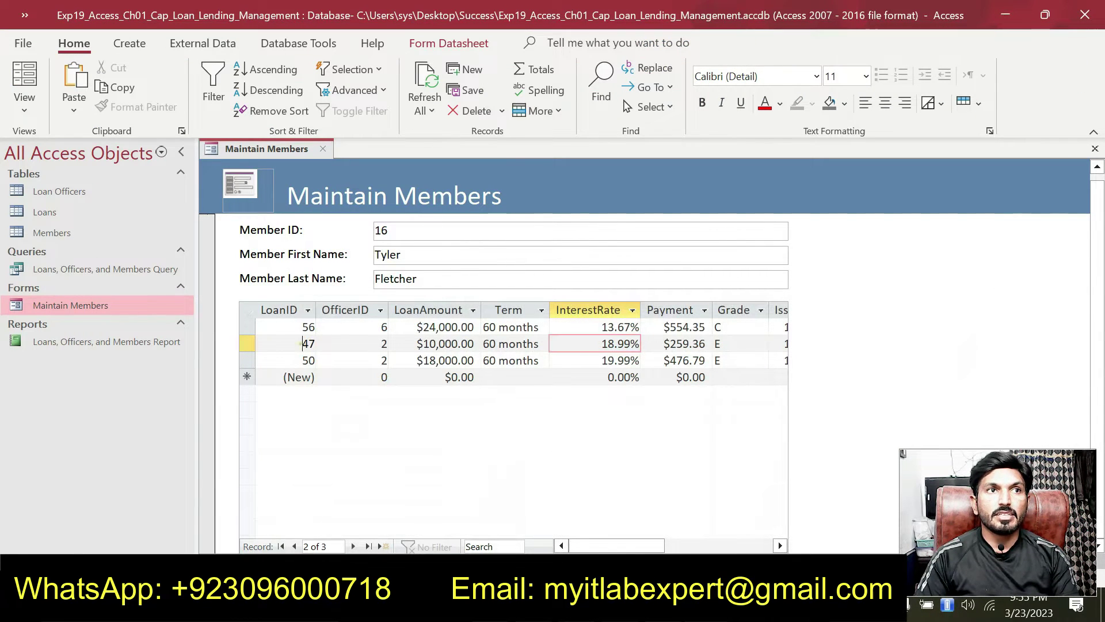
key("Tab")
key("Tab")
key("Tab")
key("Tab")
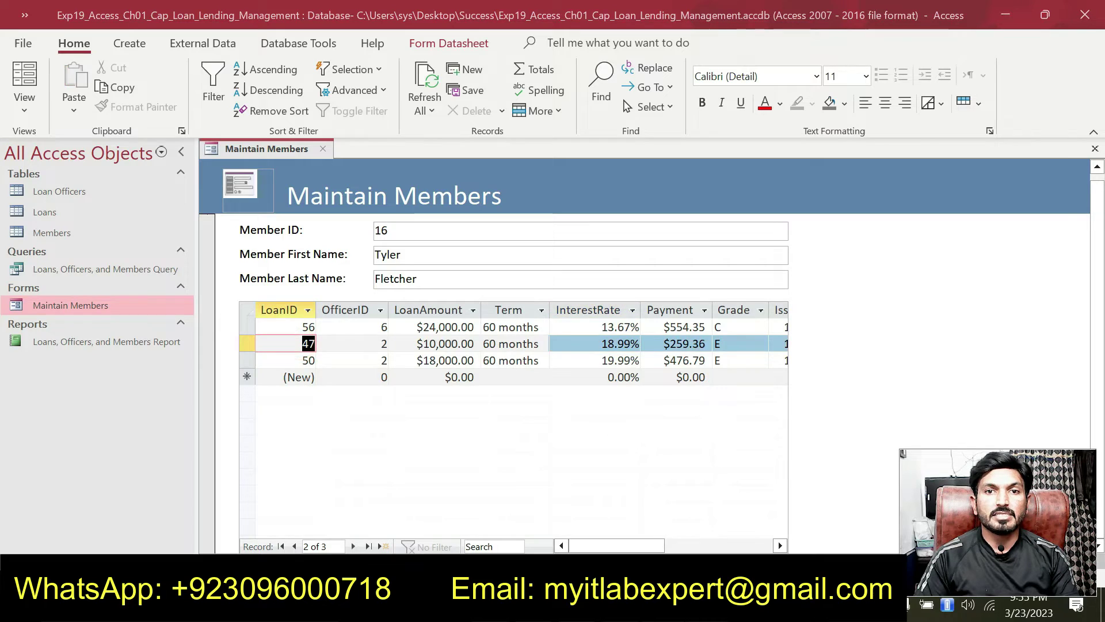
Step: Check in Word's instruction 6 which LoanID needs the new interest rate, and return to Access
key("alt+Tab")
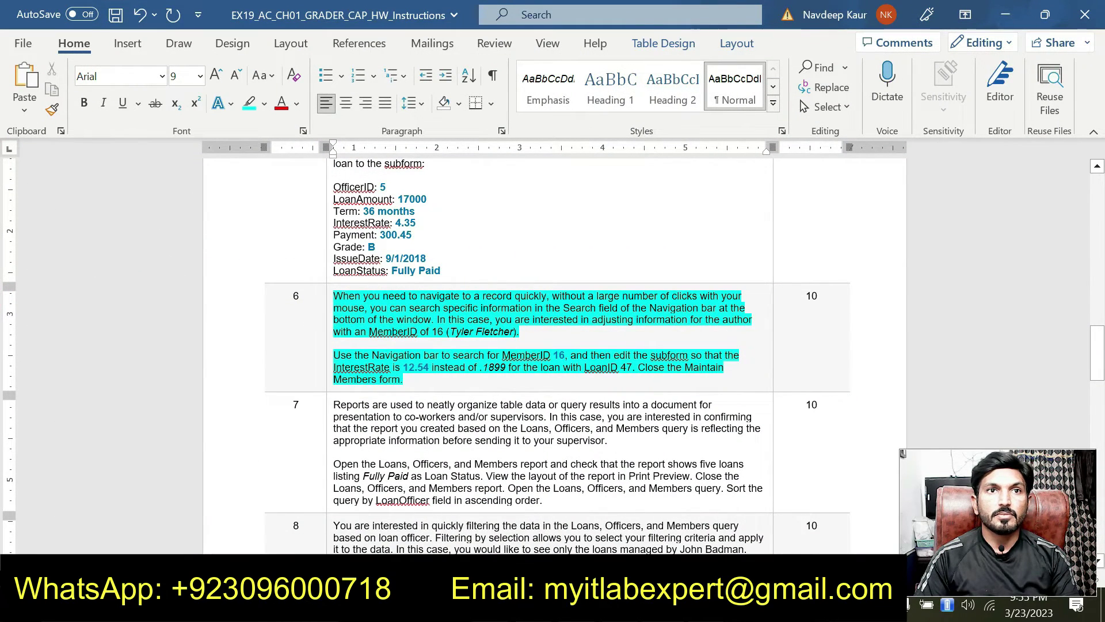
left_click_drag(584, 367, 632, 368)
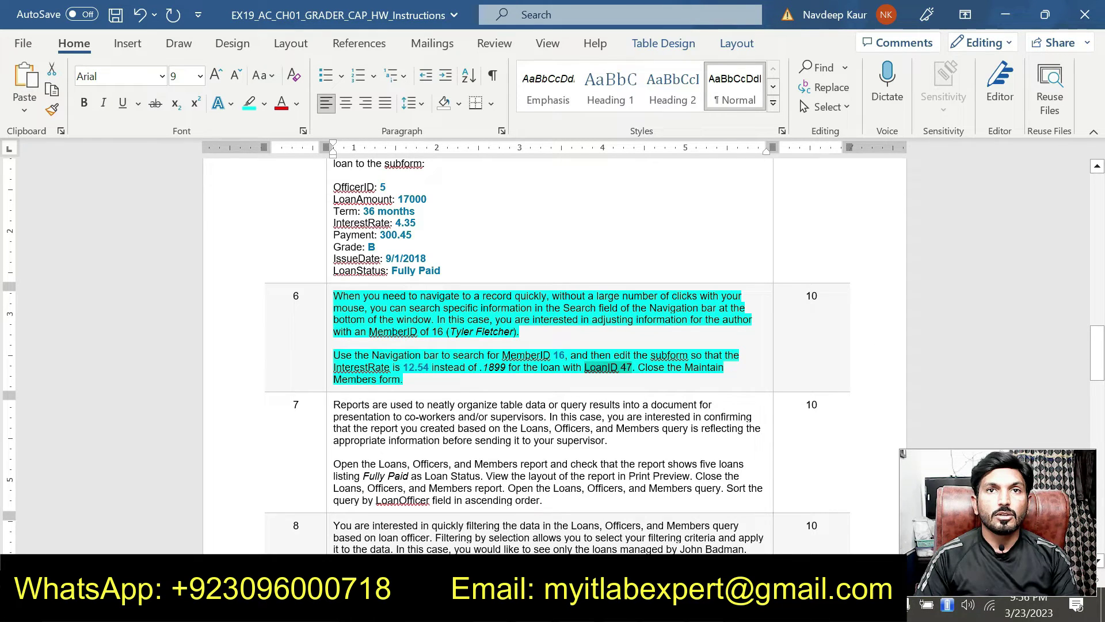
key("alt+Tab")
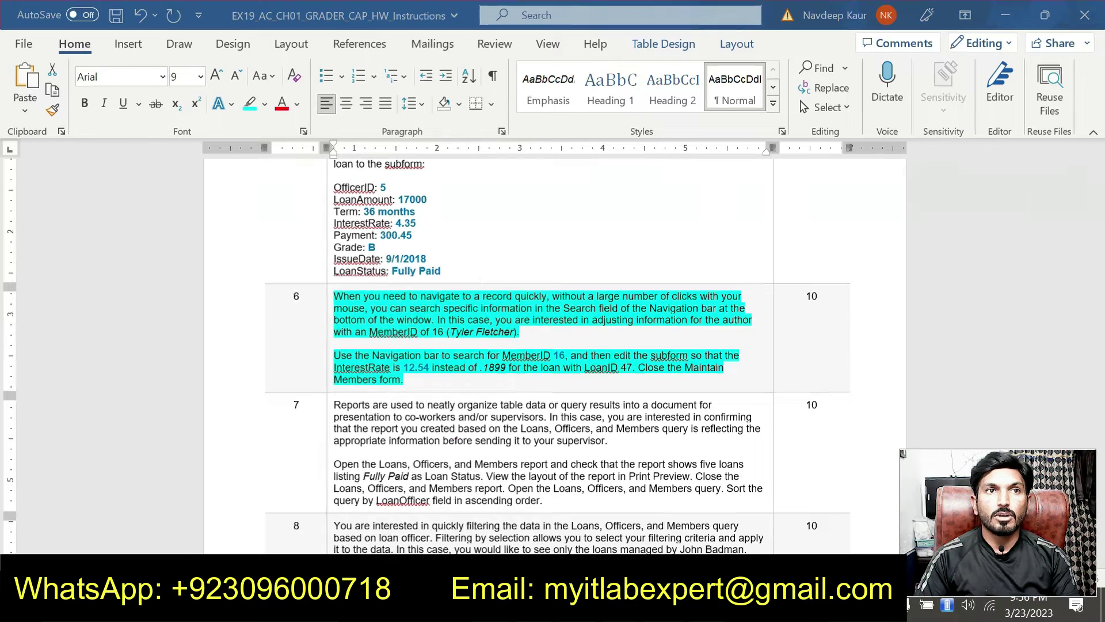
Step: Set the InterestRate of the loan with LoanID 47 to 12.54% in member 16's subform and save the record
left_click(595, 344)
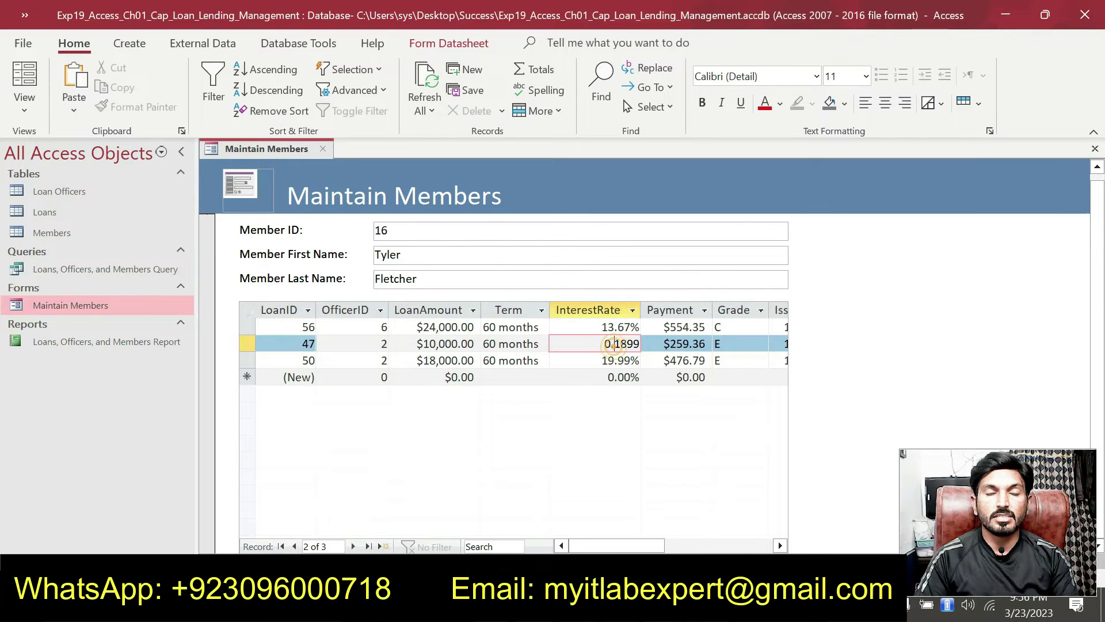
key("ctrl+a")
left_click(604, 343)
double_click(604, 344)
type("1")
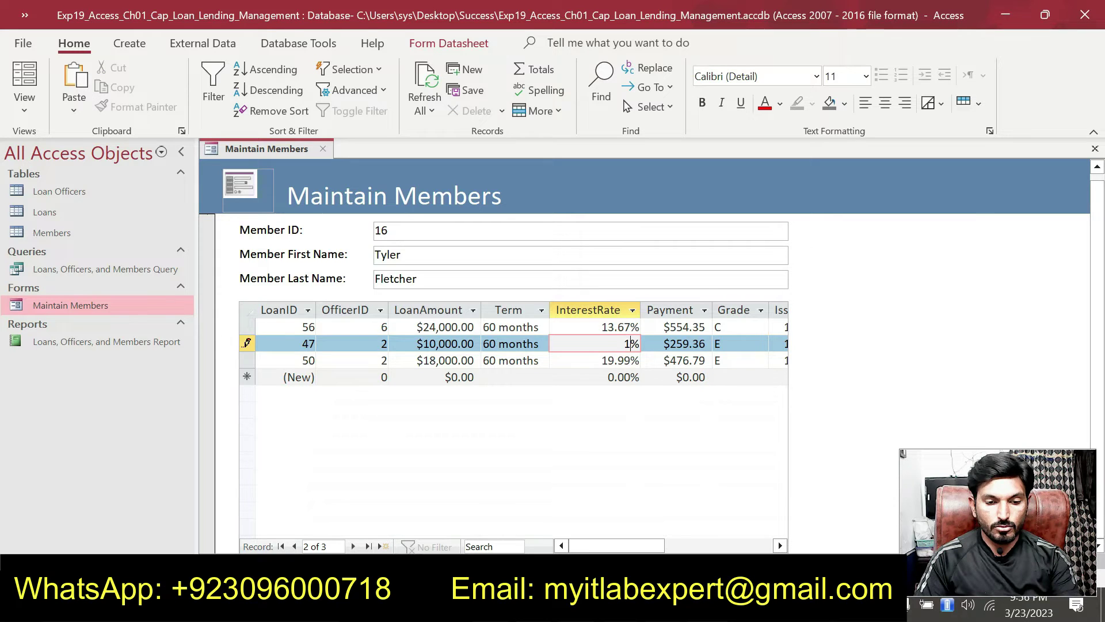
type("2.54")
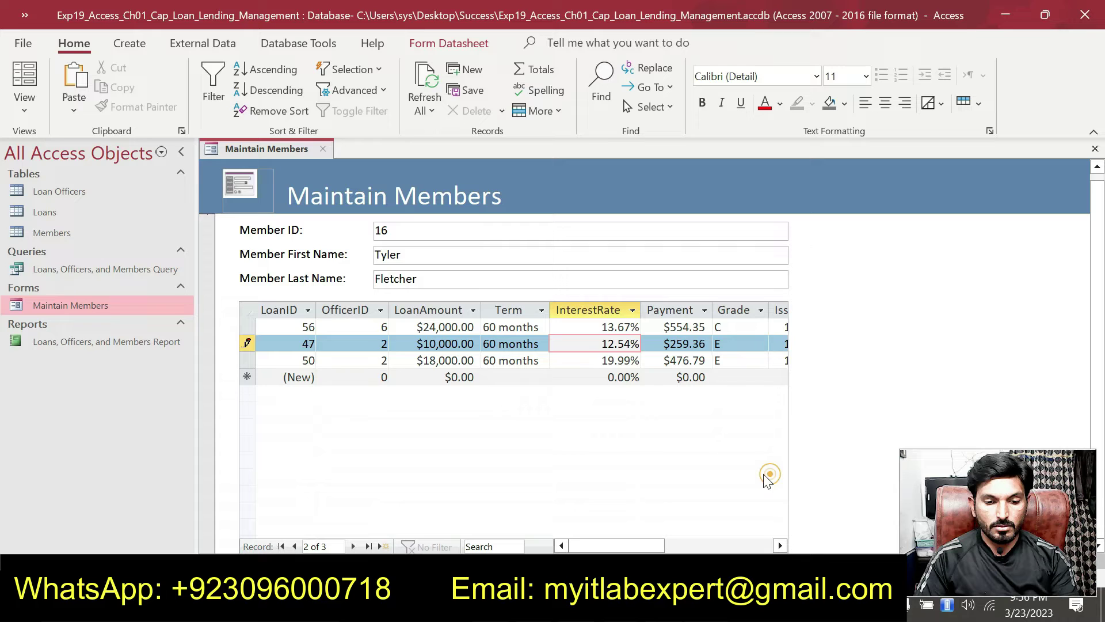
left_click(644, 360)
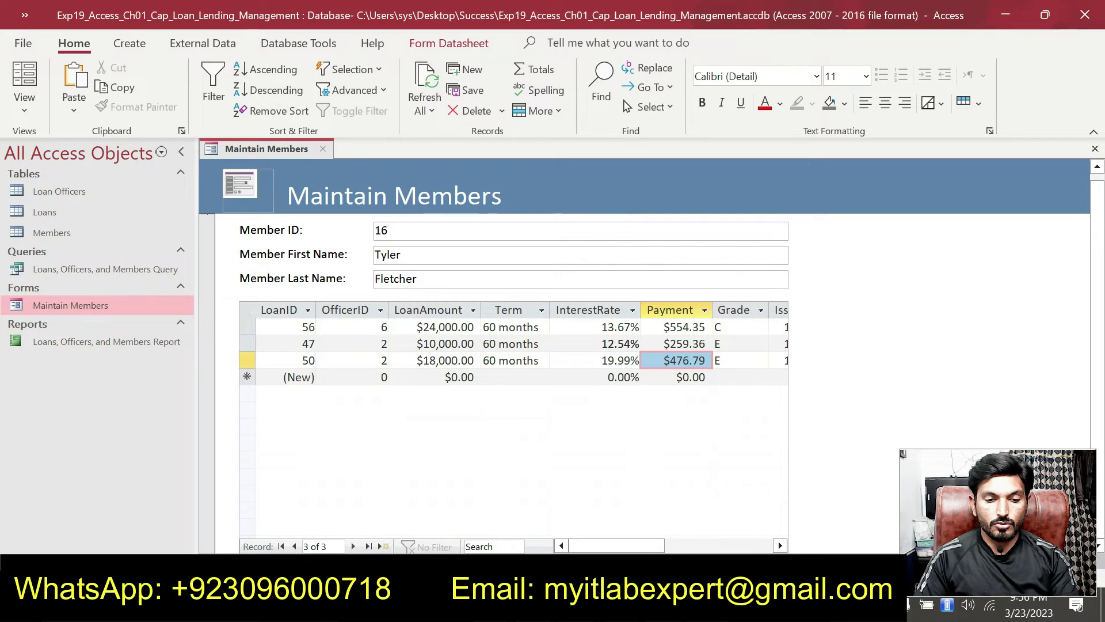
left_click(617, 344)
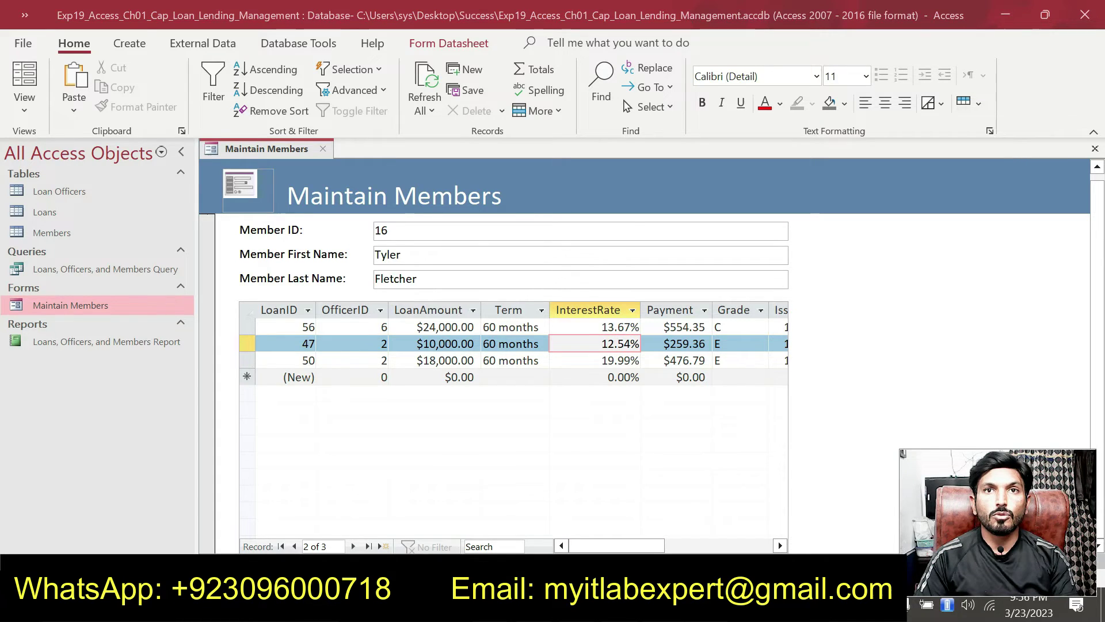
Step: Consult instruction 6 in Word, and close the Maintain Members form in Access
key("alt+Tab")
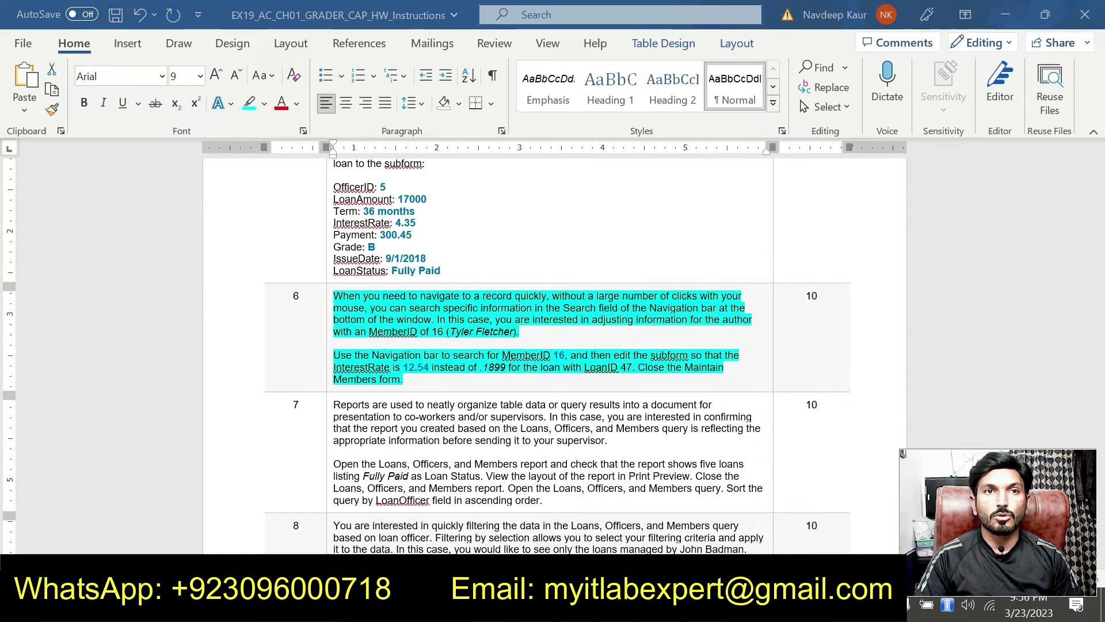
key("alt+Tab")
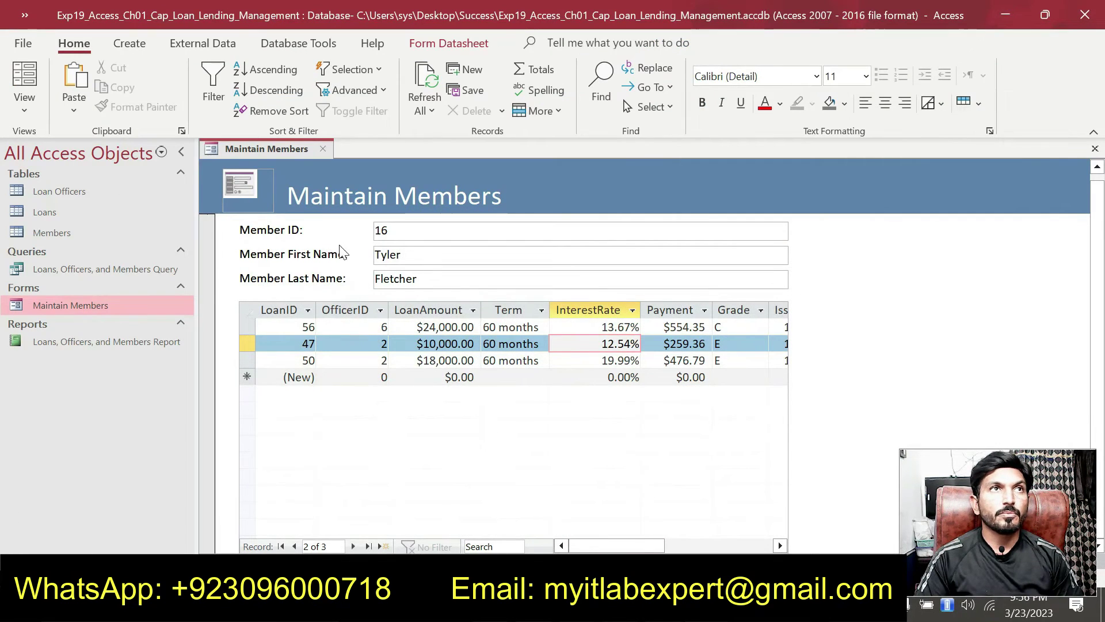
right_click(291, 149)
left_click(314, 158)
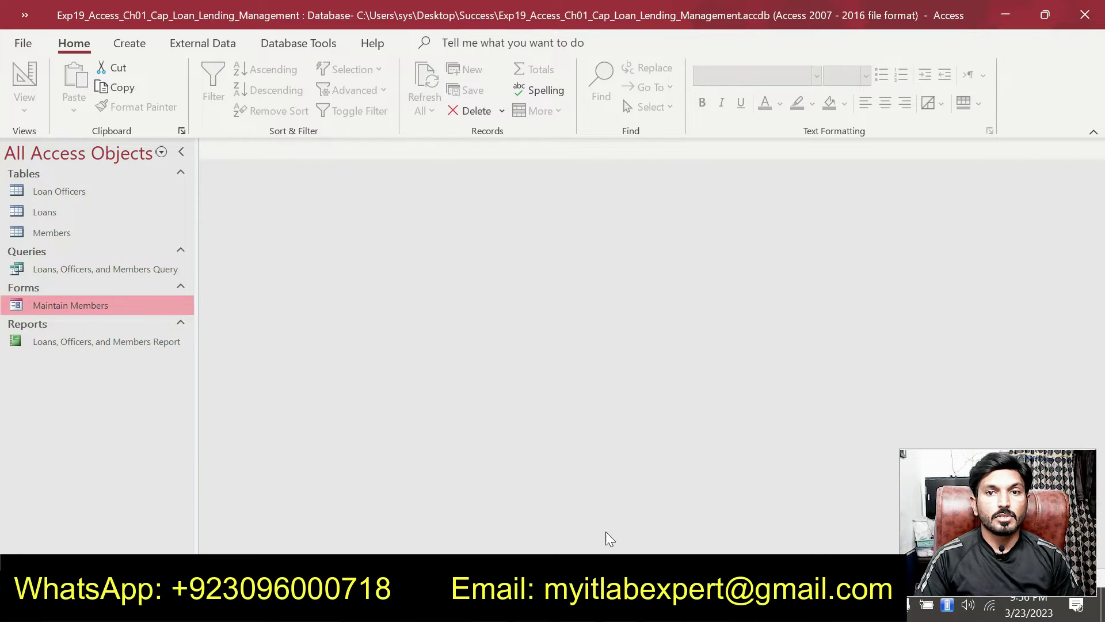
Step: Switch to Word and remove the cyan highlight from the whole text of instruction 6
key("alt+Tab")
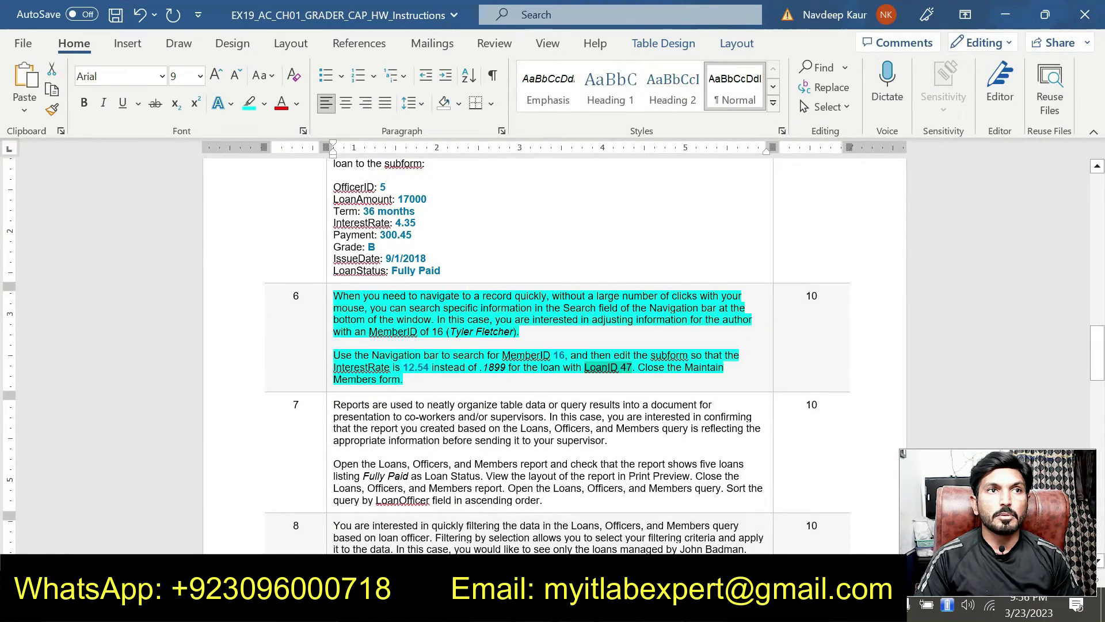
left_click_drag(406, 380, 381, 292)
left_click(412, 271)
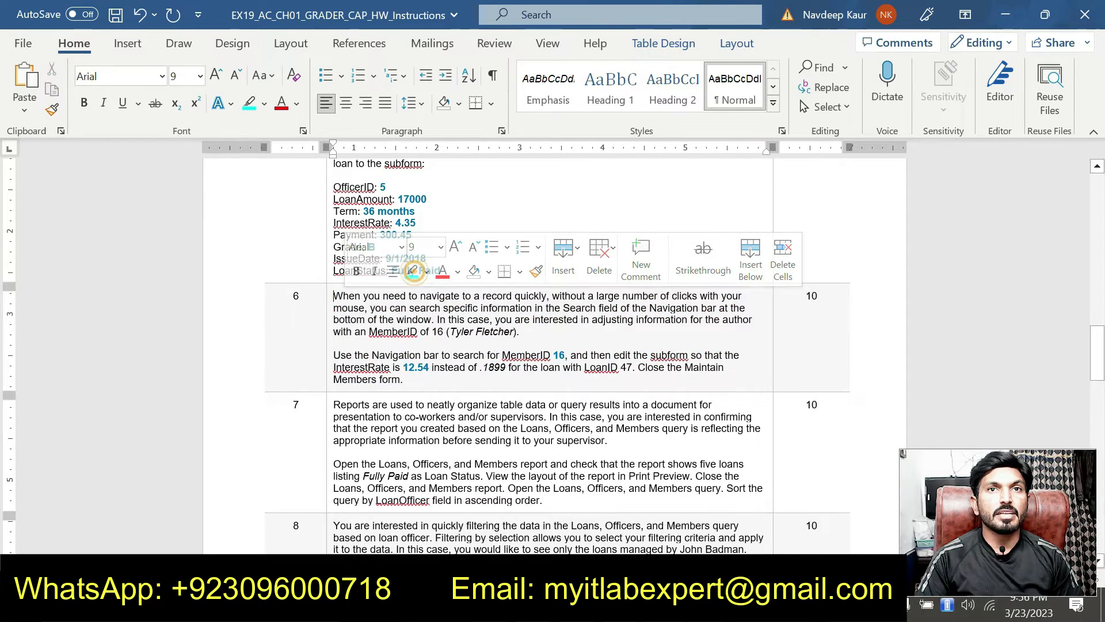
Step: Look through the remaining instructions after instruction 6 to see which tasks are still left
scroll(518, 345, "down", 5)
scroll(555, 346, "down", 5)
scroll(556, 346, "up", 5)
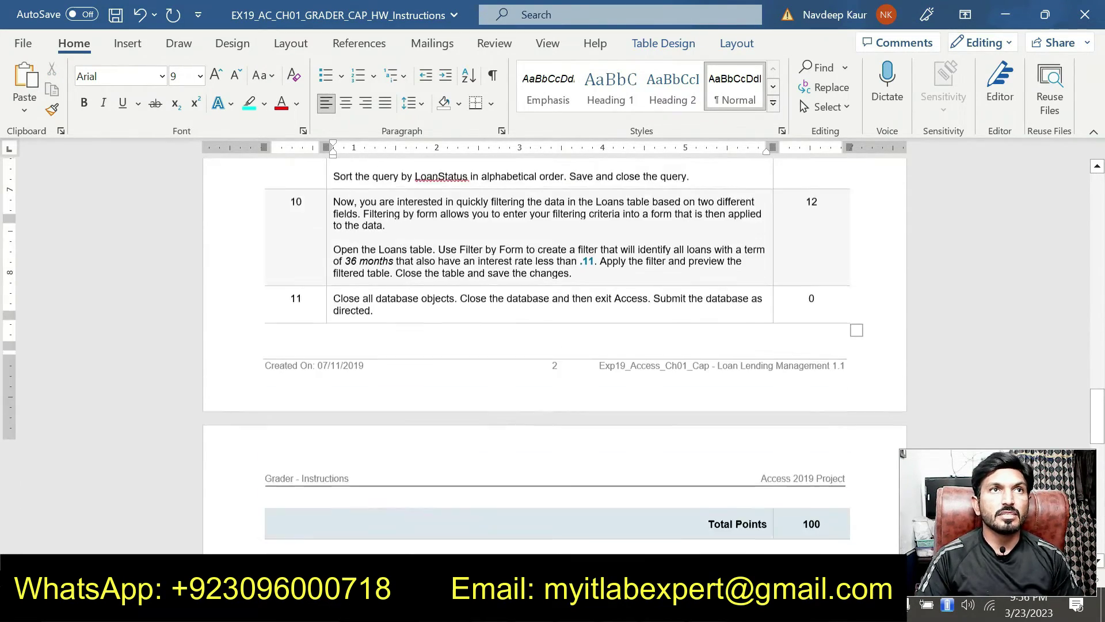
scroll(556, 345, "up", 4)
scroll(555, 346, "down", 3)
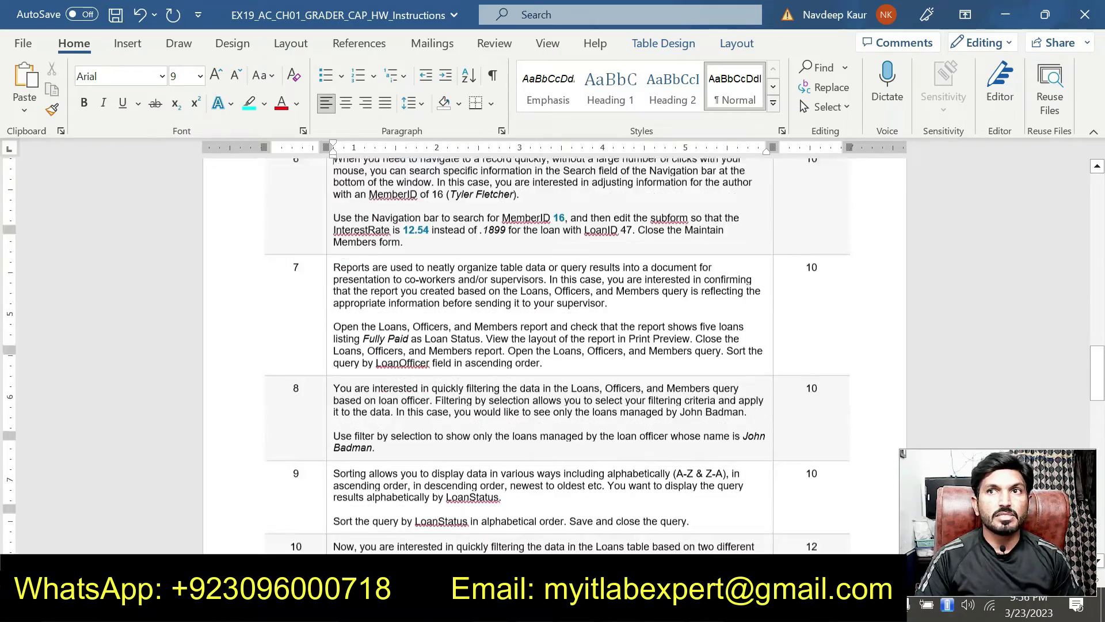
scroll(555, 345, "up", 4)
scroll(555, 345, "down", 5)
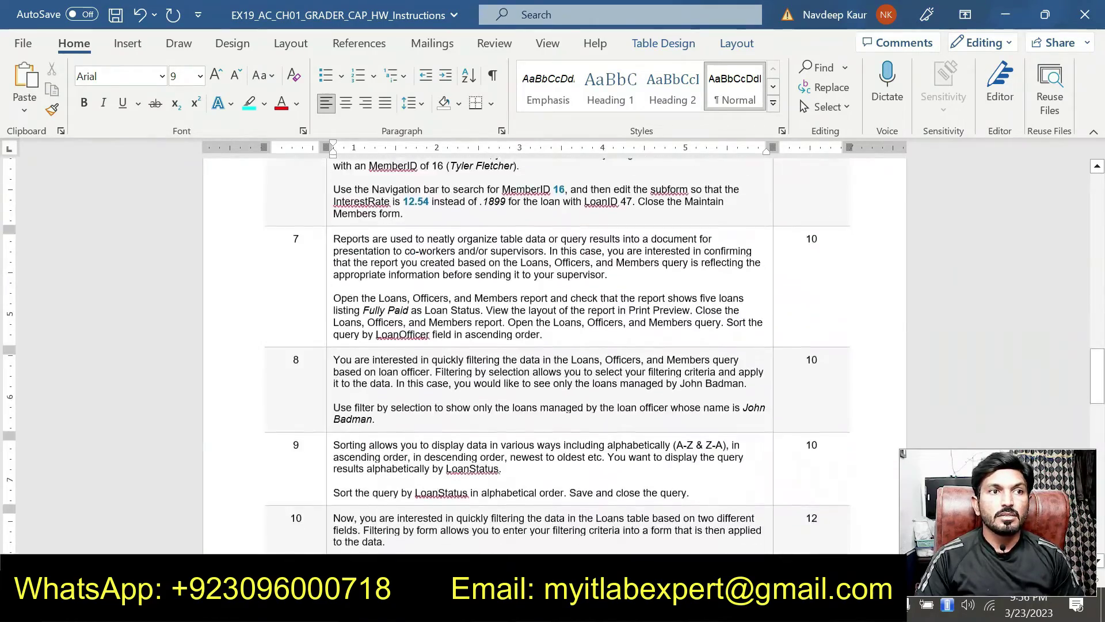
scroll(555, 345, "up", 5)
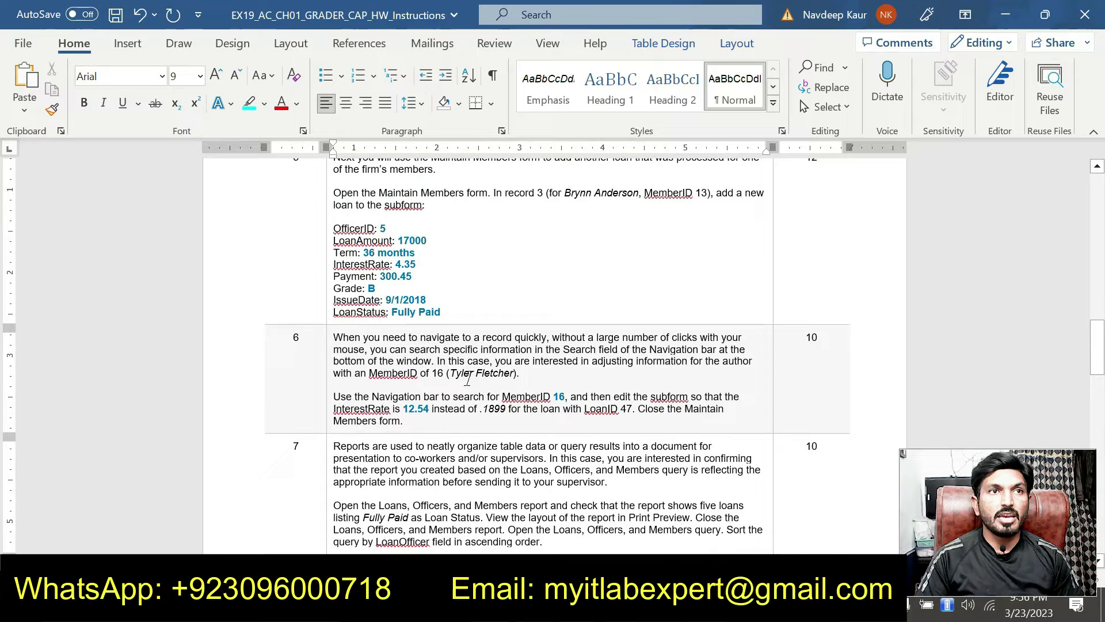
left_click(443, 423)
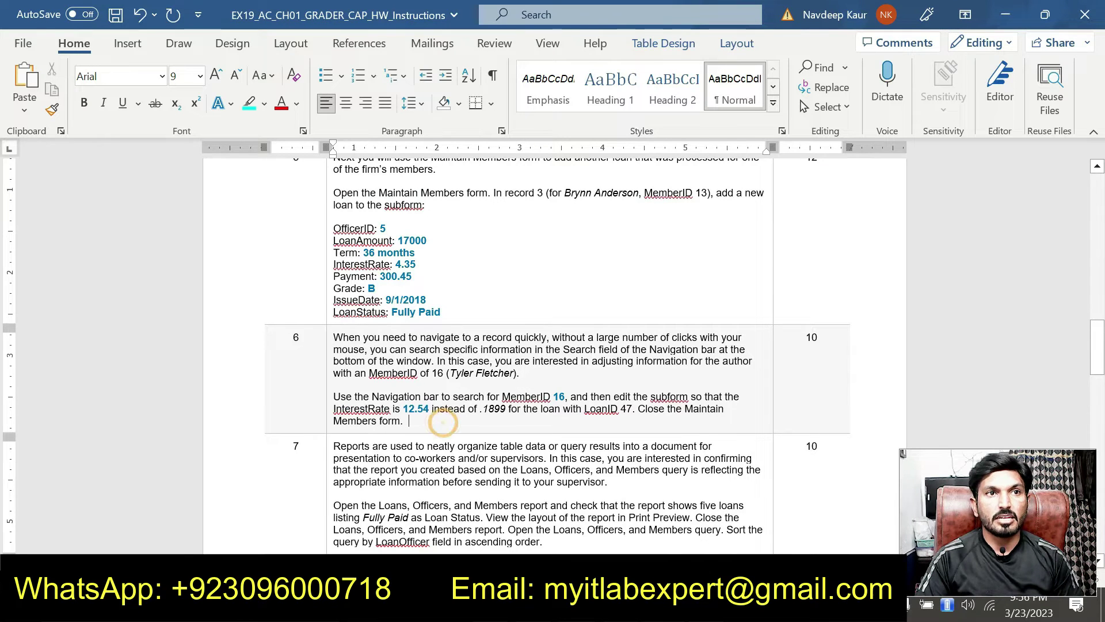
Step: Highlight the whole text of instruction 7 in cyan and read it
scroll(556, 346, "down", 2)
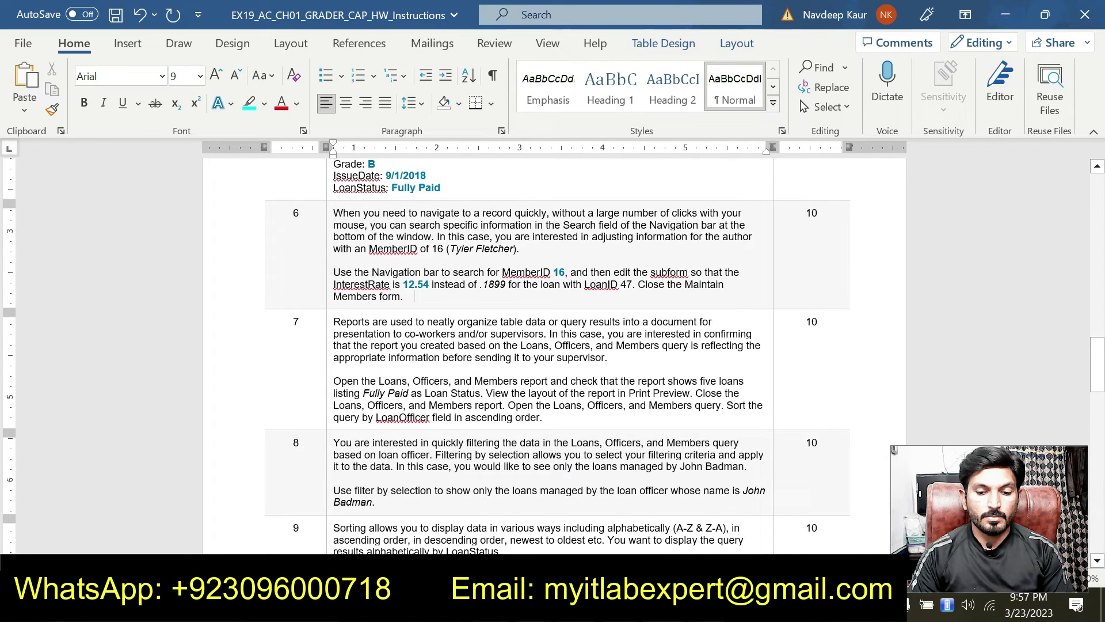
left_click_drag(543, 417, 425, 300)
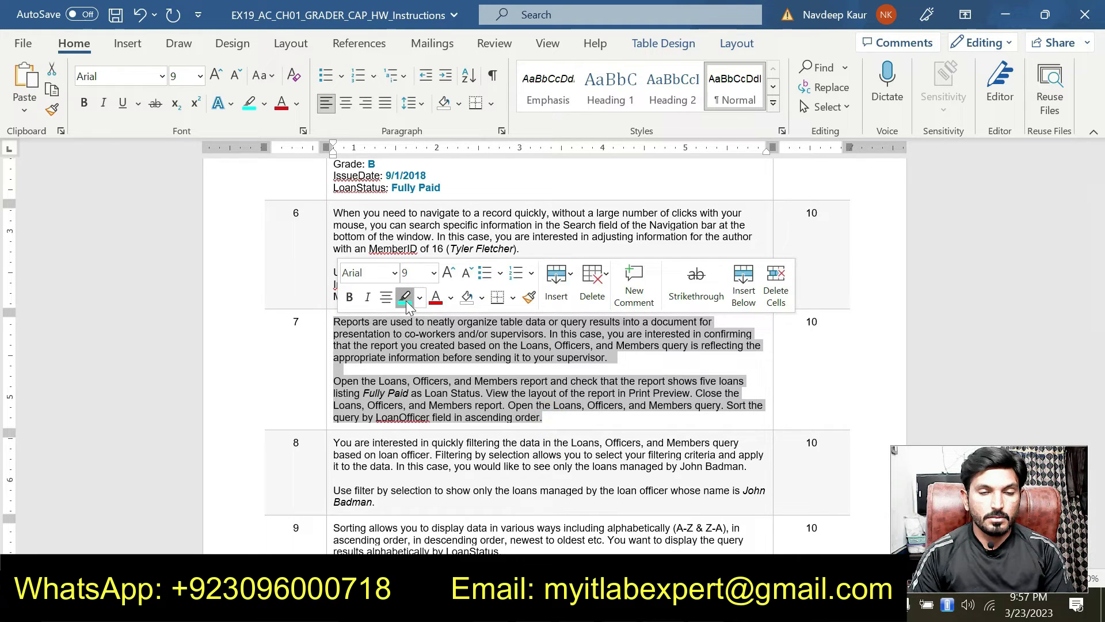
left_click(405, 297)
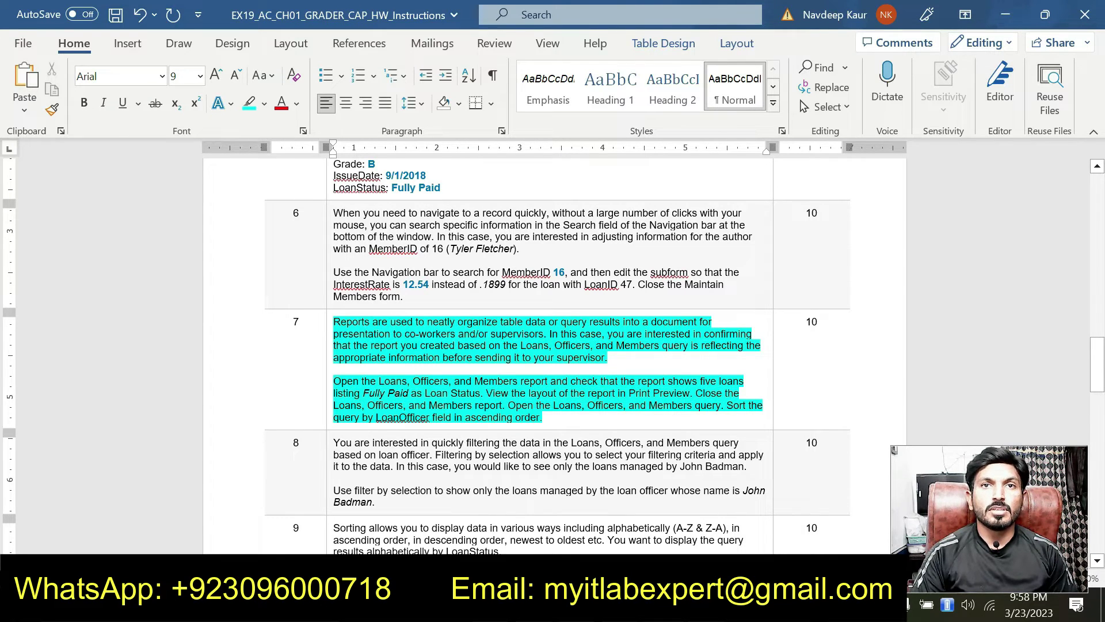
Step: Open the Loans, Officers, and Members Report in Access, and check the Loan Status requirement in Word's instruction 7
key("alt+Tab")
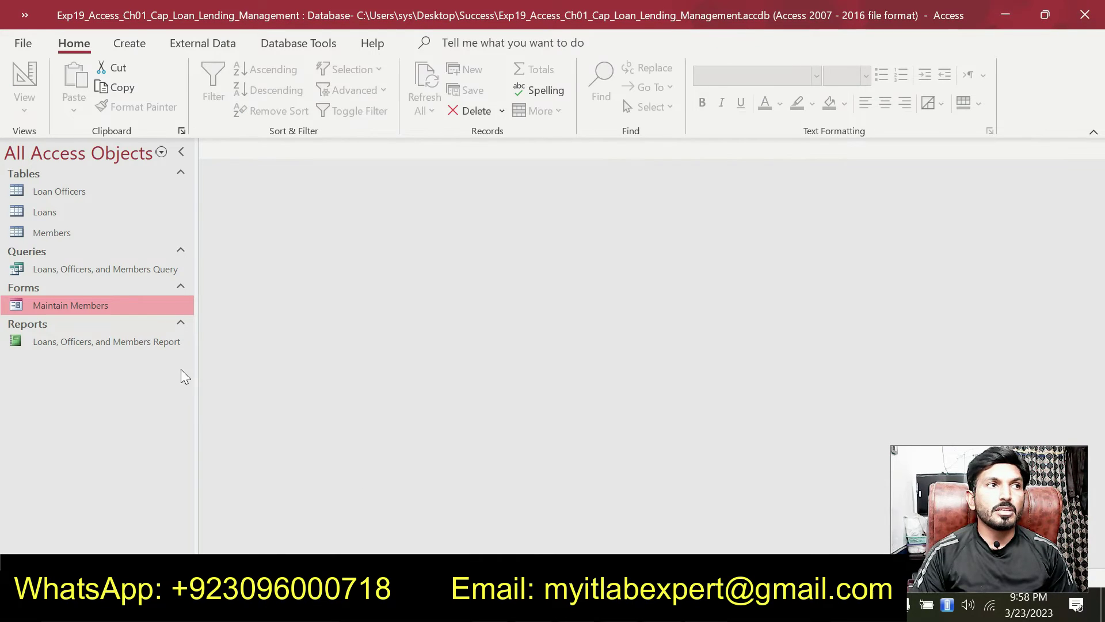
double_click(126, 341)
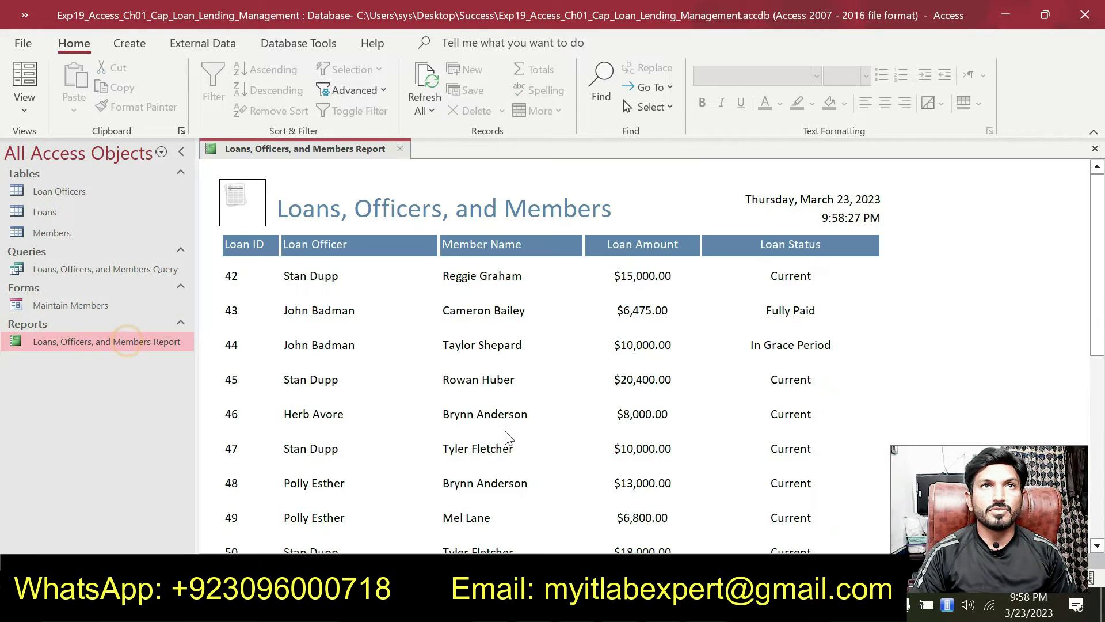
key("alt+Tab")
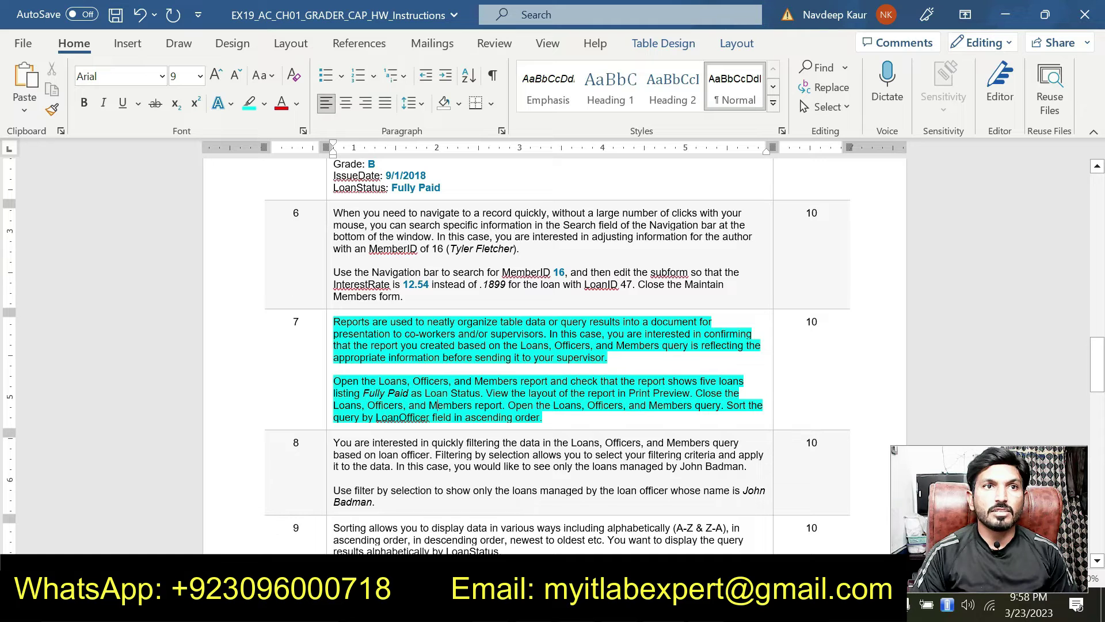
key("alt+Tab")
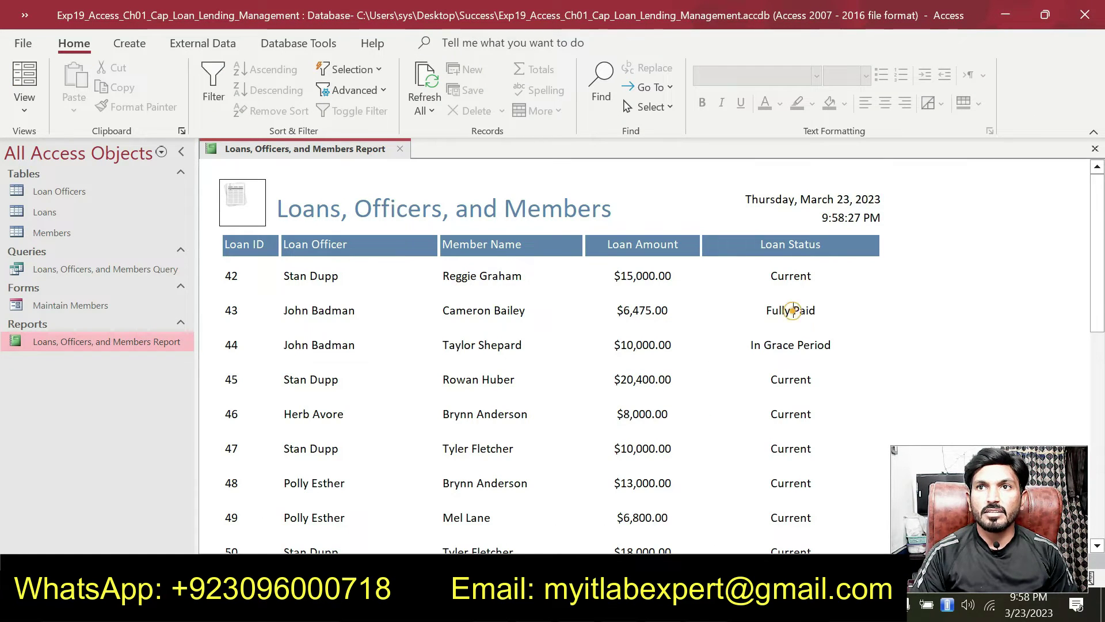
Step: Examine the report's Loan Status column in Access for the loans listed as Fully Paid
scroll(794, 385, "down", 5)
scroll(786, 397, "down", 2)
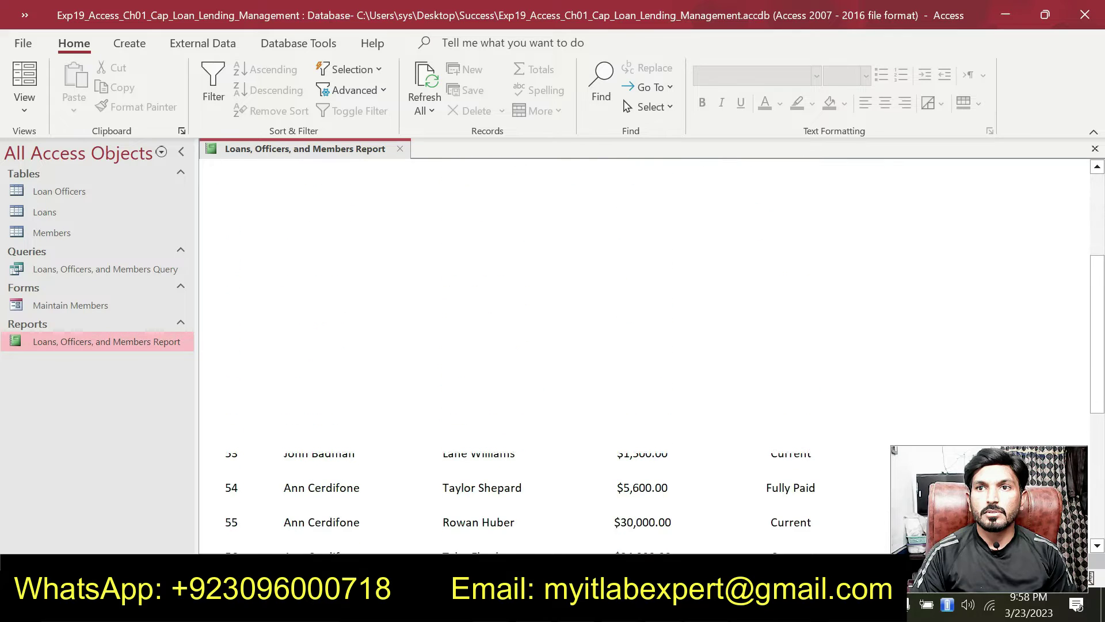
scroll(788, 431, "down", 4)
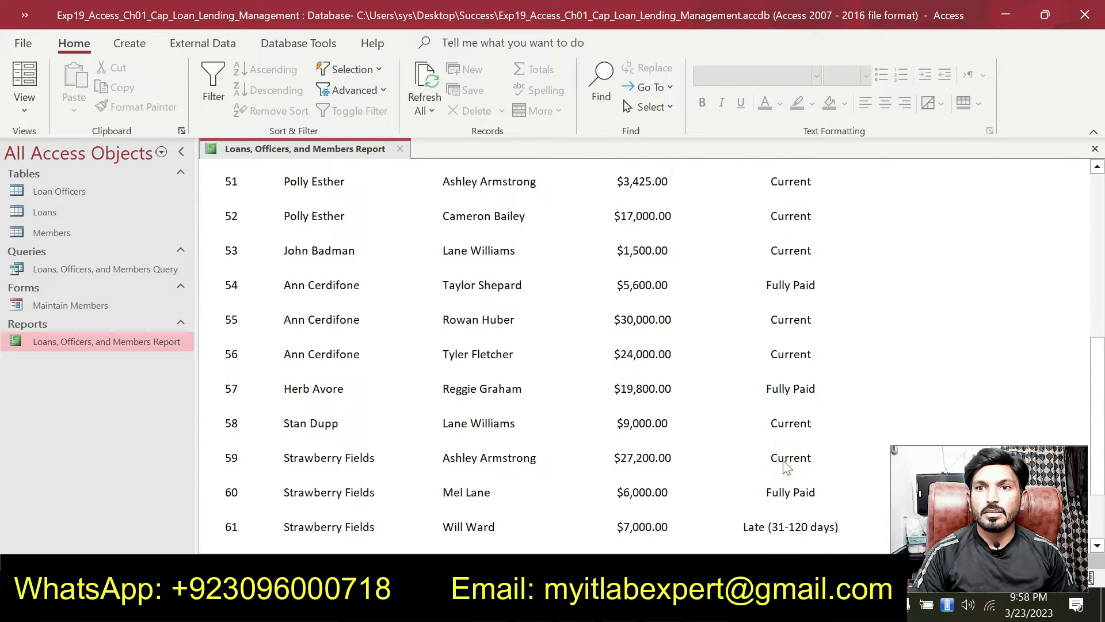
scroll(785, 388, "down", 3)
scroll(495, 397, "up", 12)
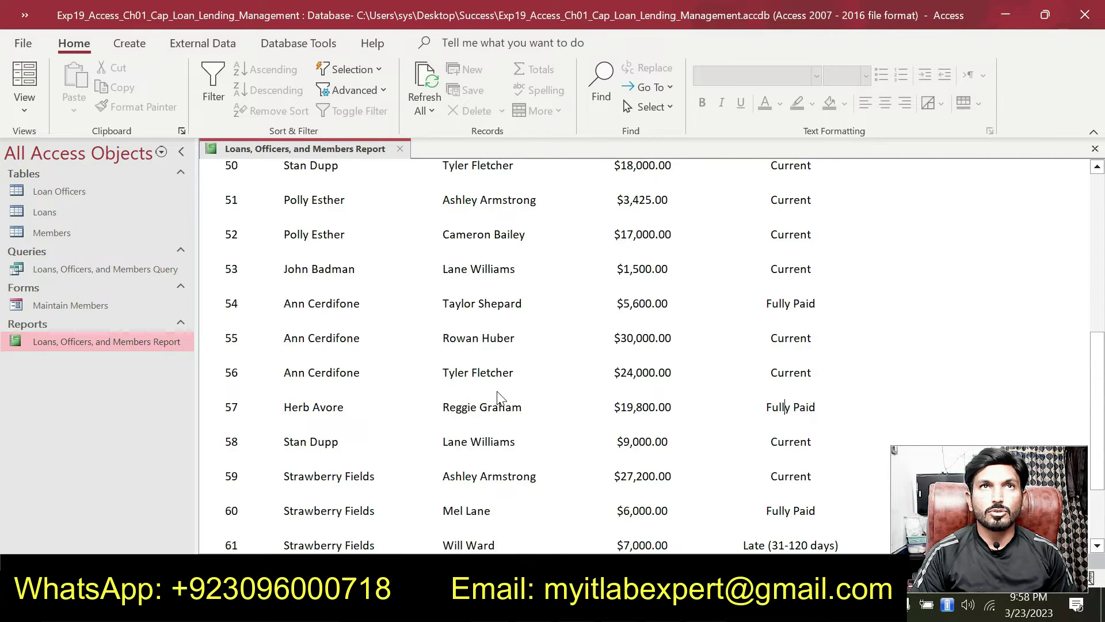
scroll(496, 397, "up", 1)
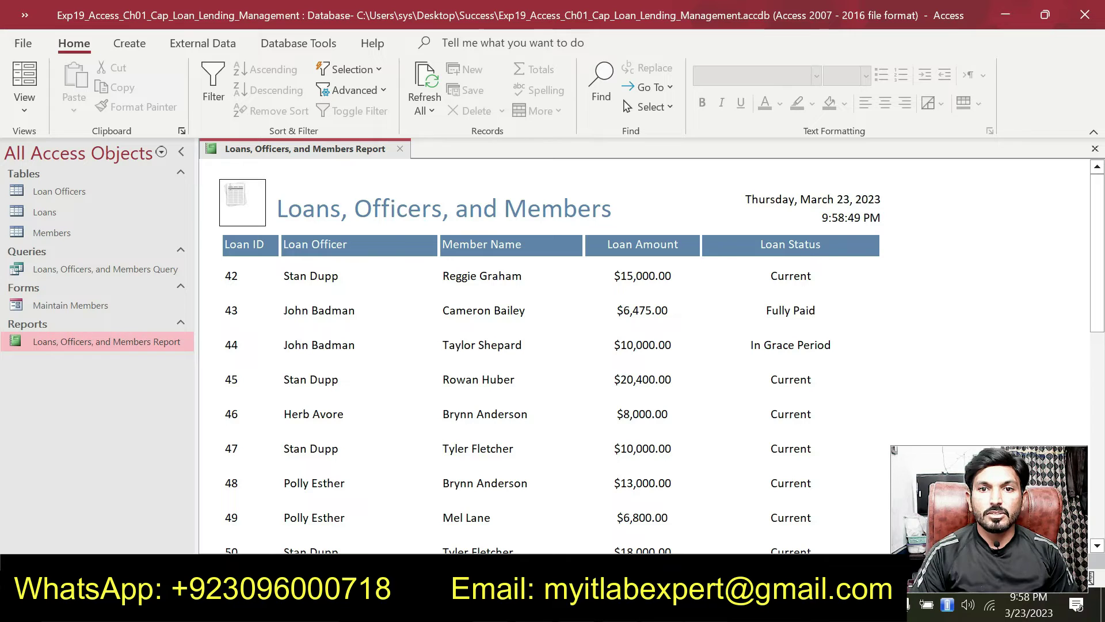
Step: Consult instruction 7 in Word, and display the Loans, Officers, and Members Report in Print Preview in Access to view its layout
key("alt+Tab")
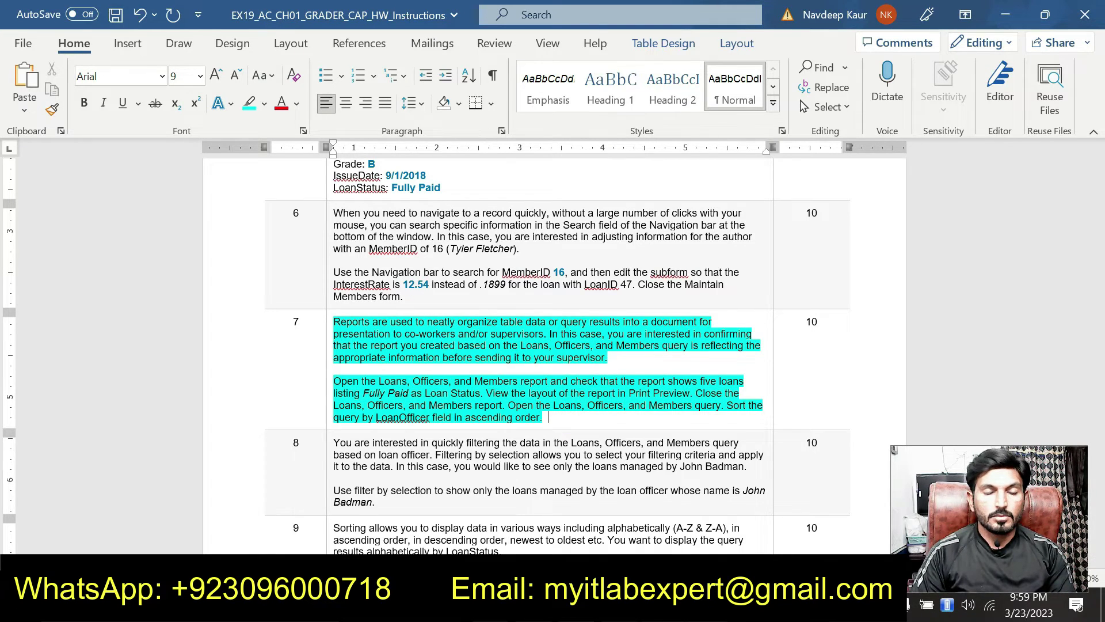
left_click(812, 541)
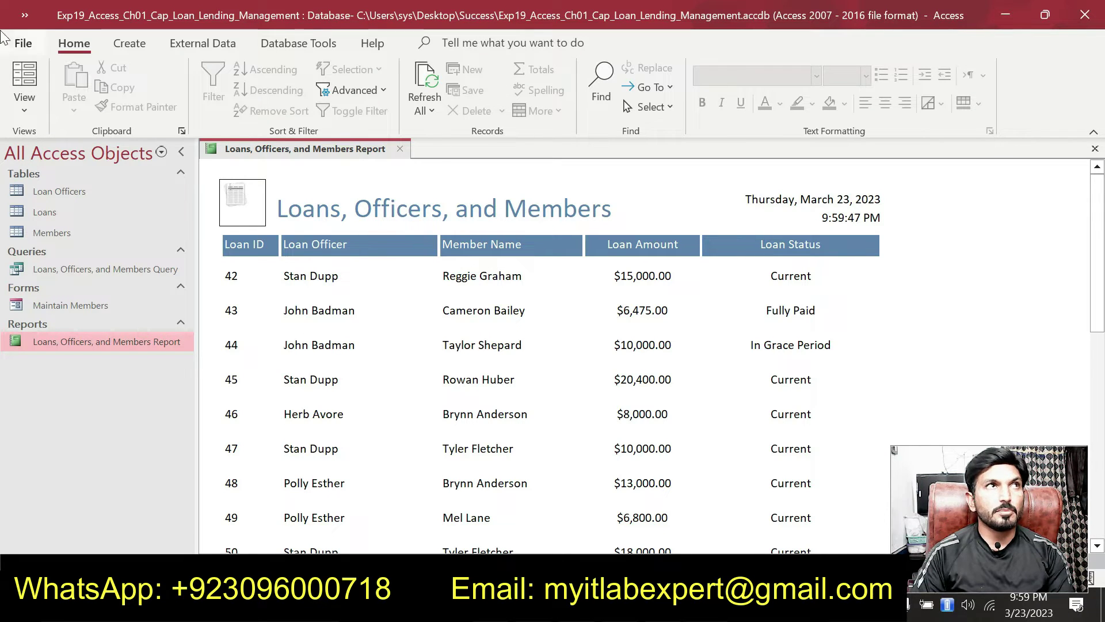
left_click(22, 40)
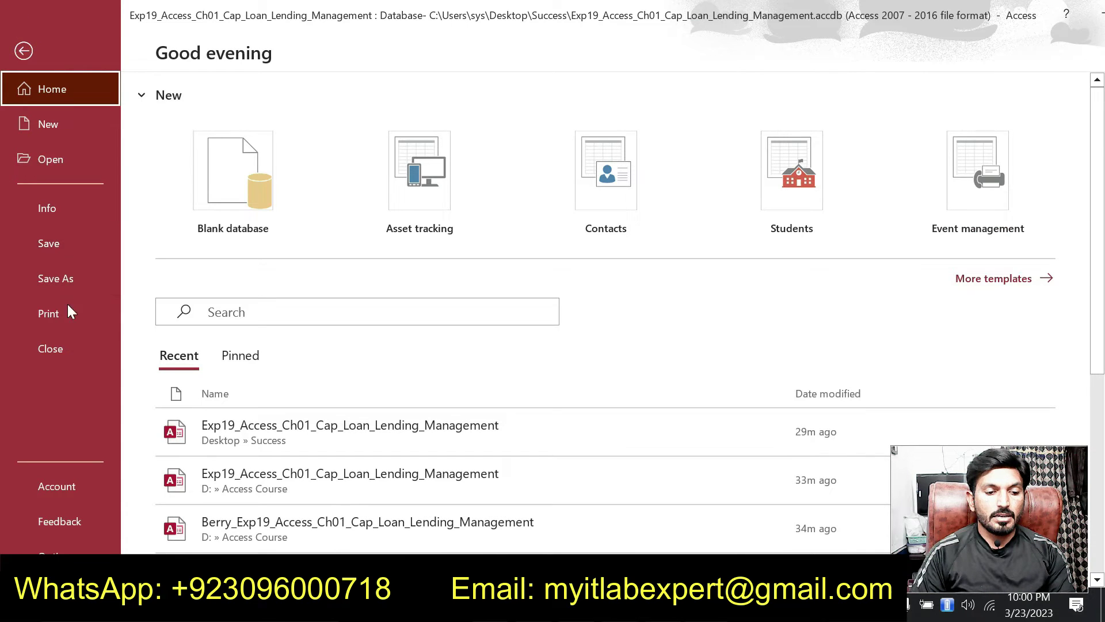
left_click(64, 323)
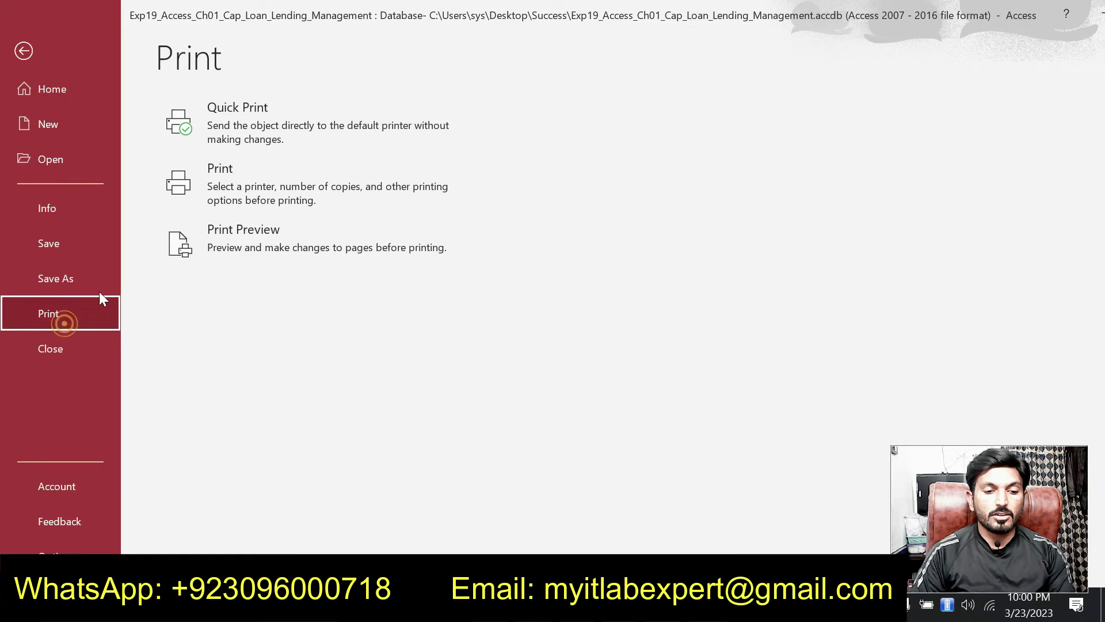
left_click(266, 255)
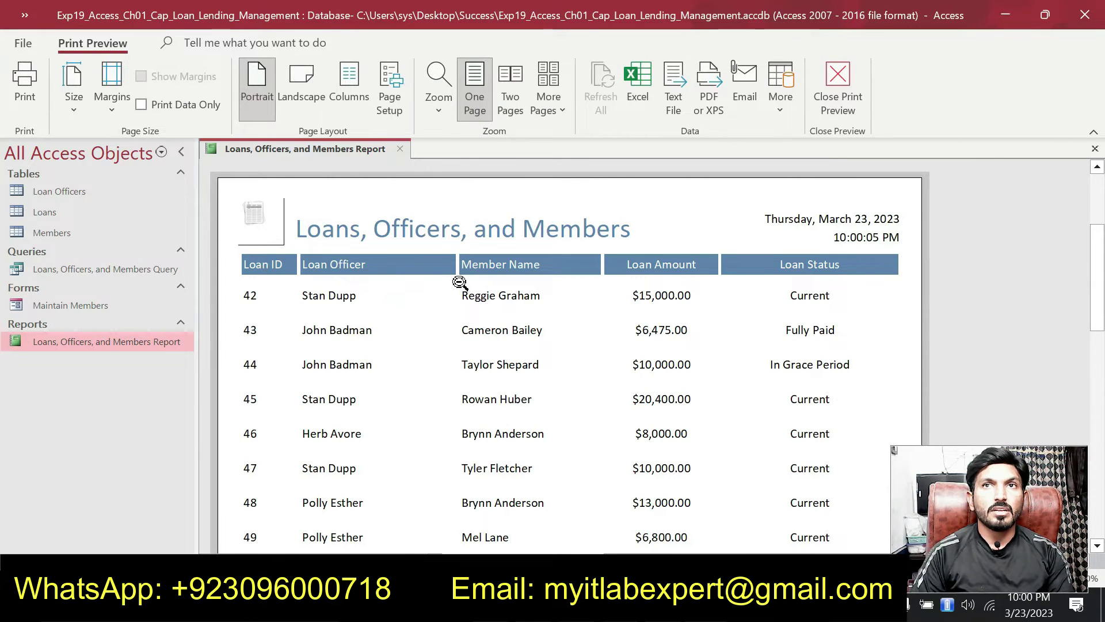
scroll(459, 282, "down", 10)
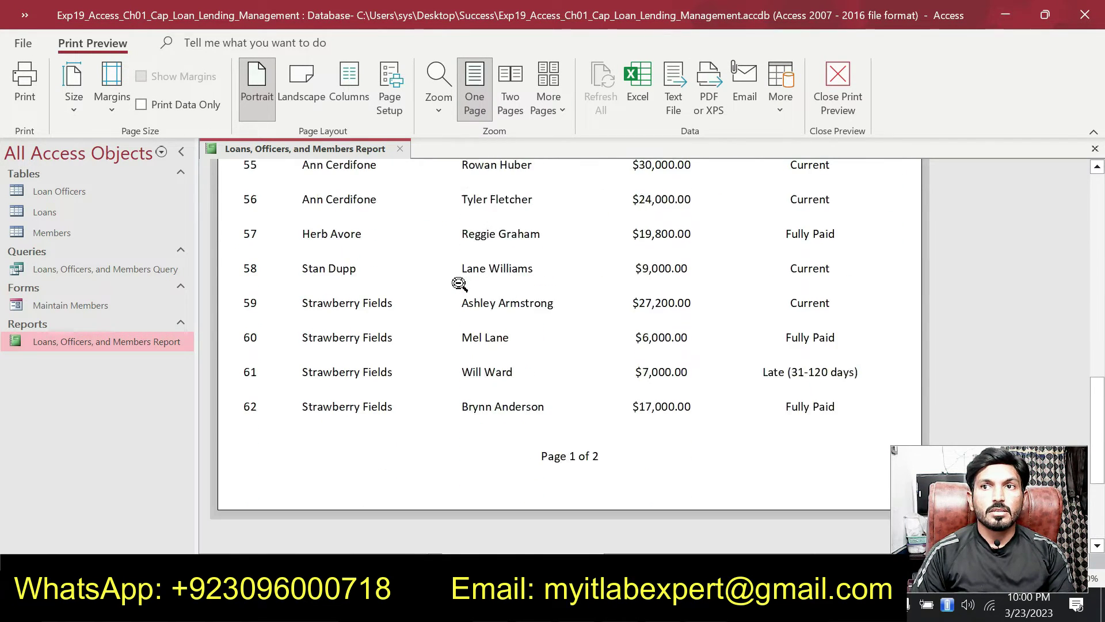
Step: Close the Loans, Officers, and Members Report, open the matching query, and consult the sorting requirement in Word's instruction 7
scroll(460, 282, "up", 15)
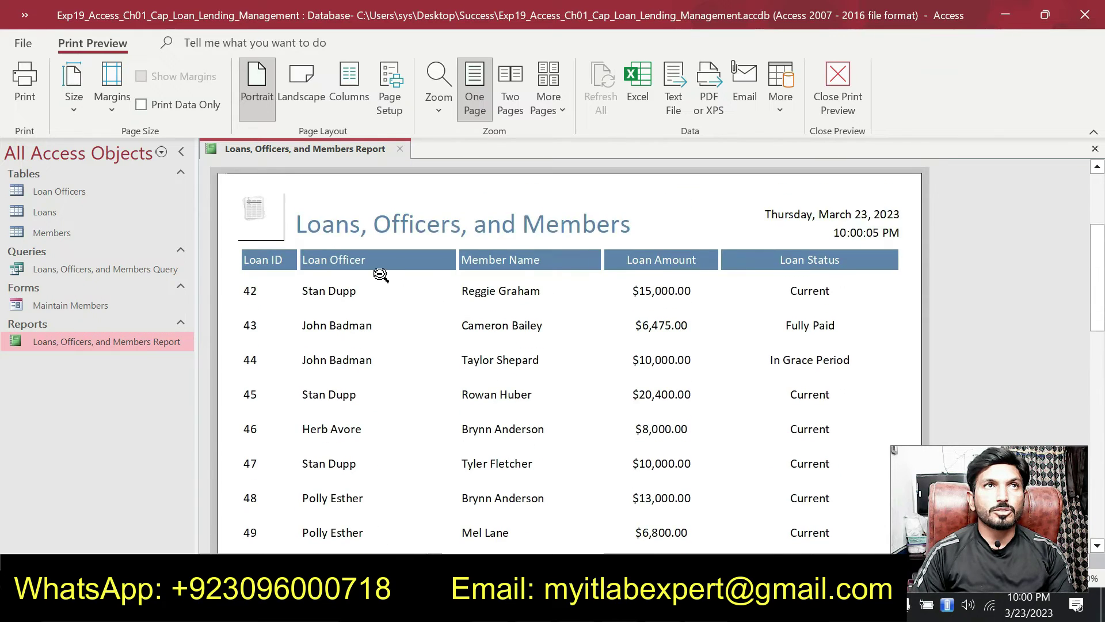
left_click(400, 149)
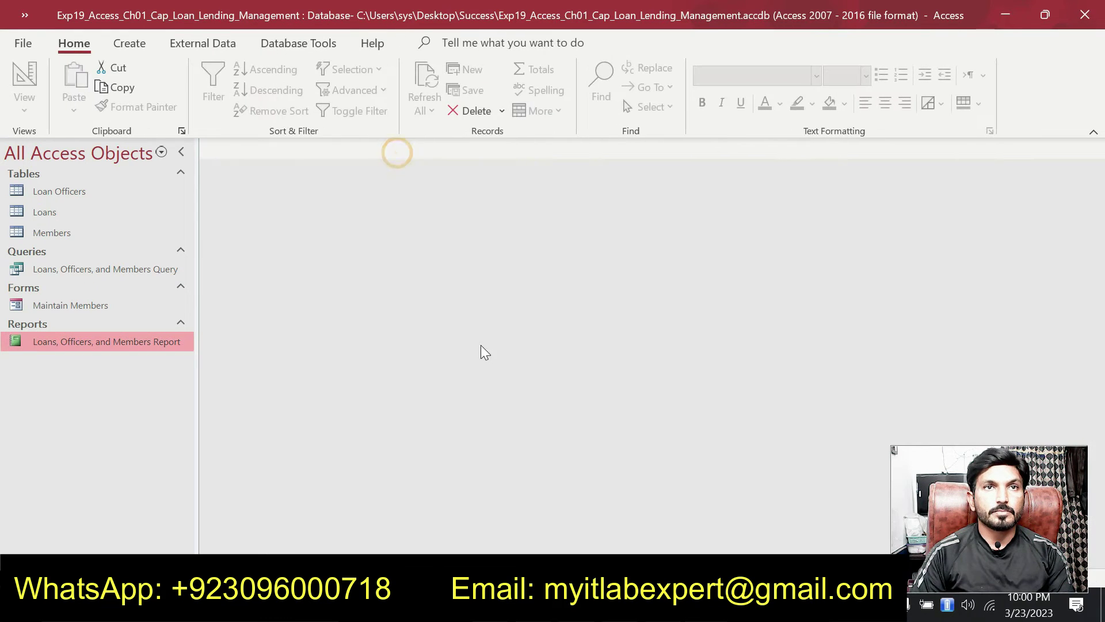
double_click(113, 269)
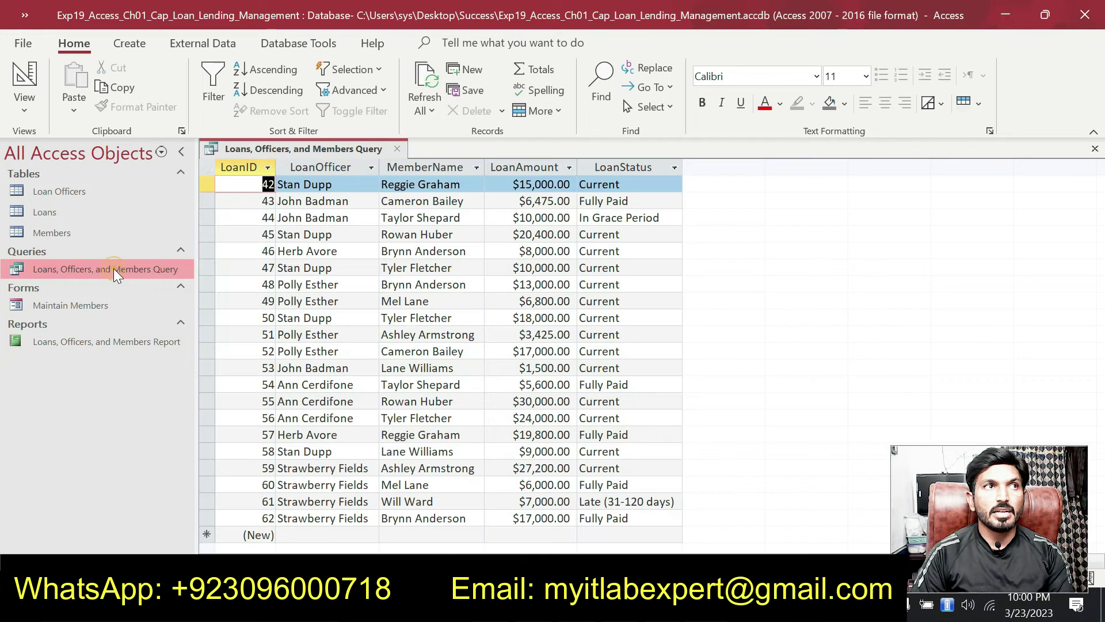
key("alt+Tab")
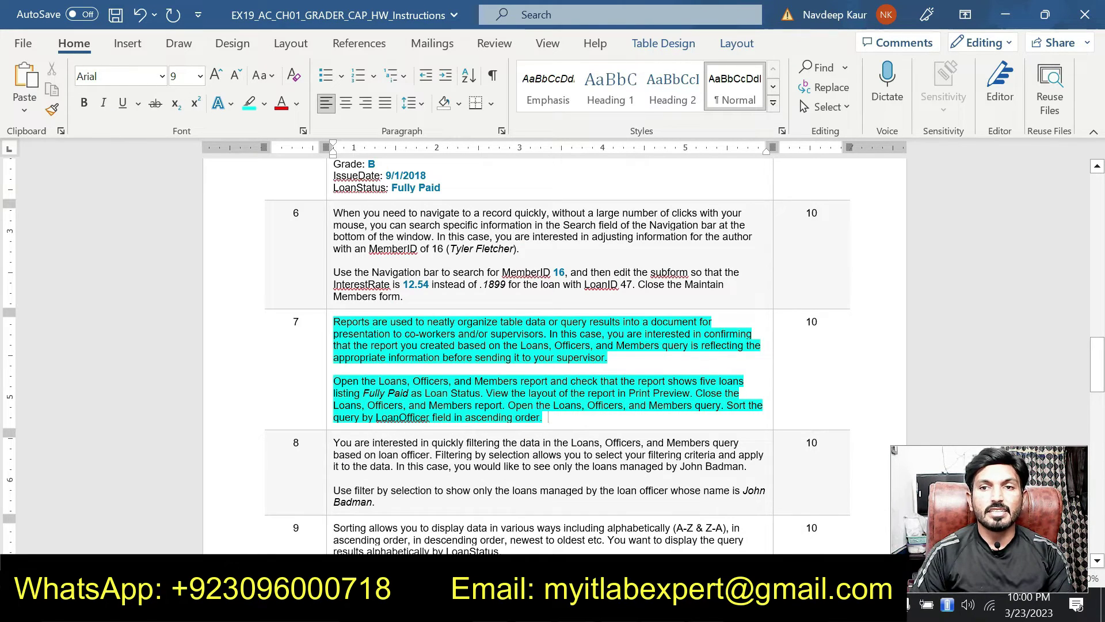
key("alt+Tab")
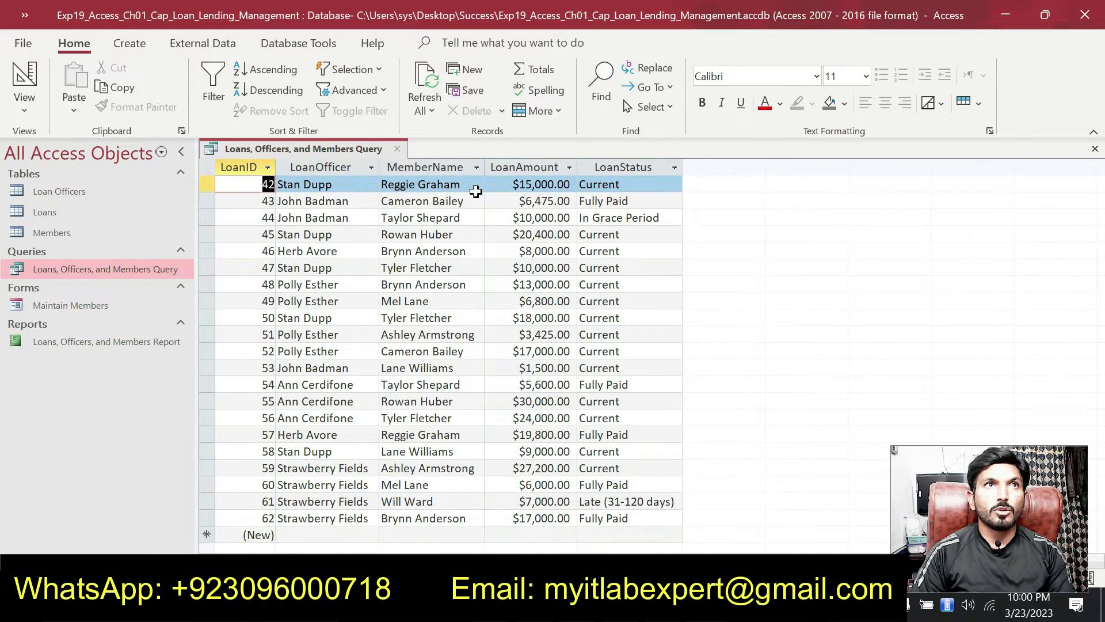
Step: Sort the Loans, Officers, and Members Query in Access by LoanOfficer in ascending order, as Word's instruction 7 requires
left_click(336, 168)
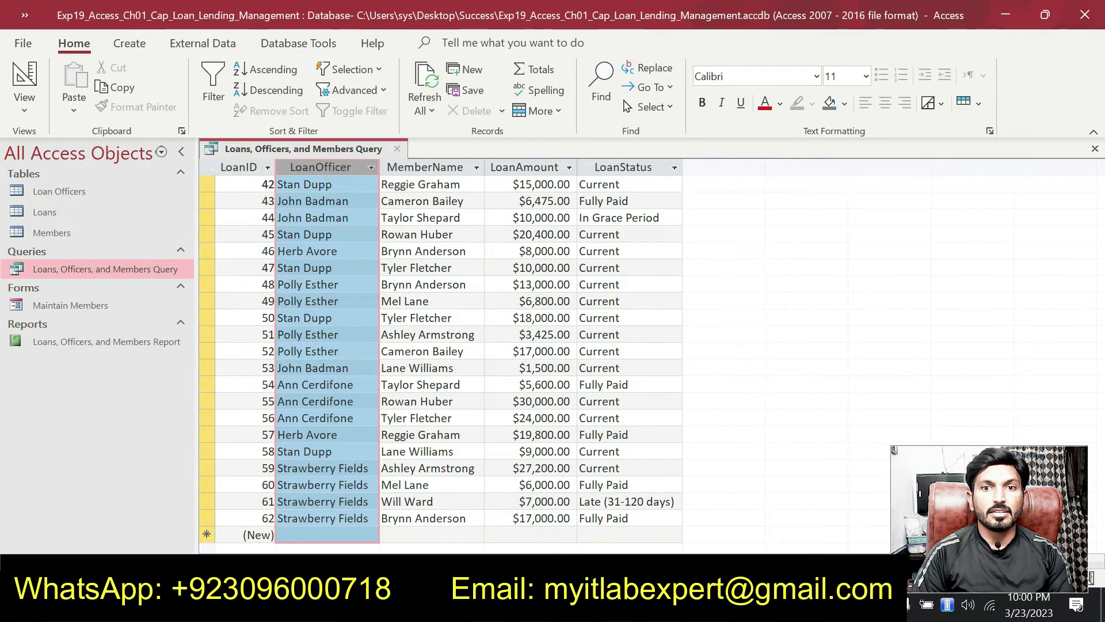
key("alt+Tab")
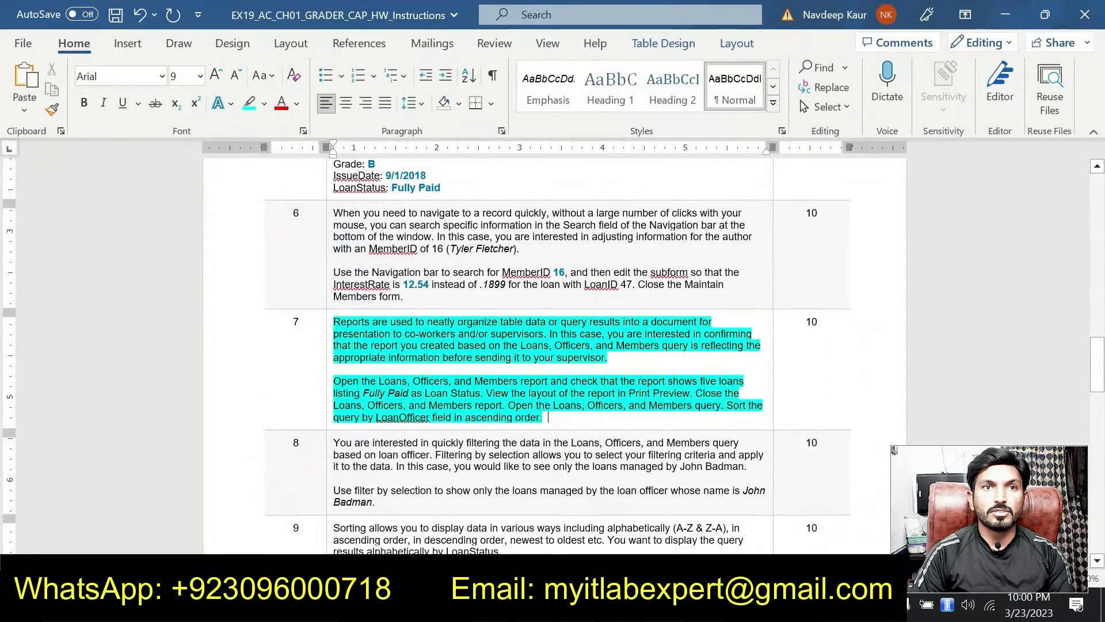
left_click_drag(333, 417, 548, 418)
key("alt+Tab")
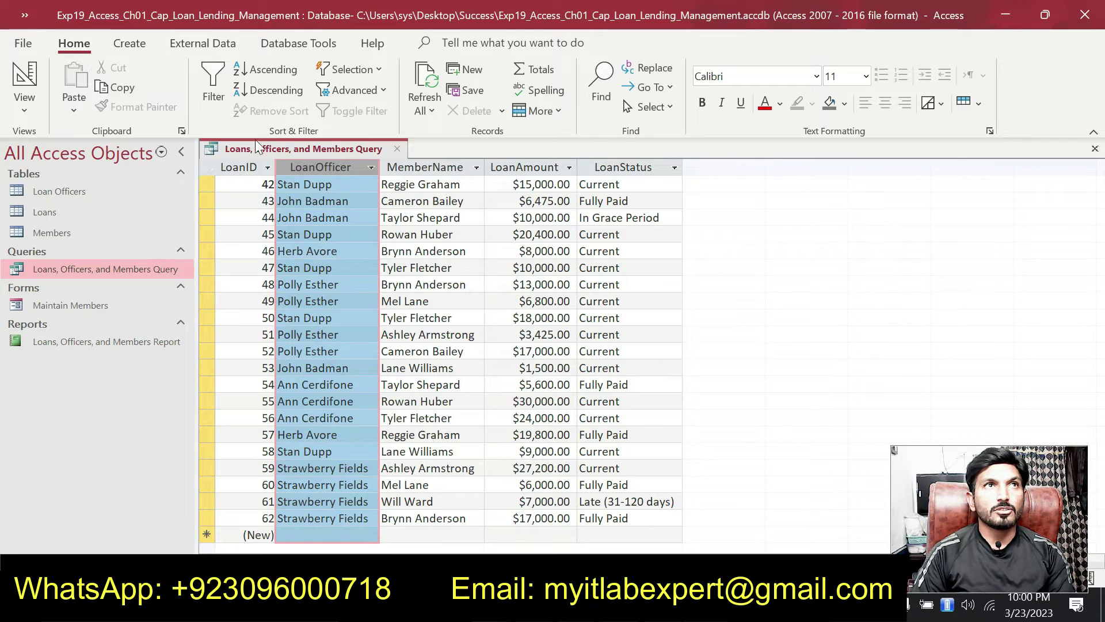
left_click(274, 70)
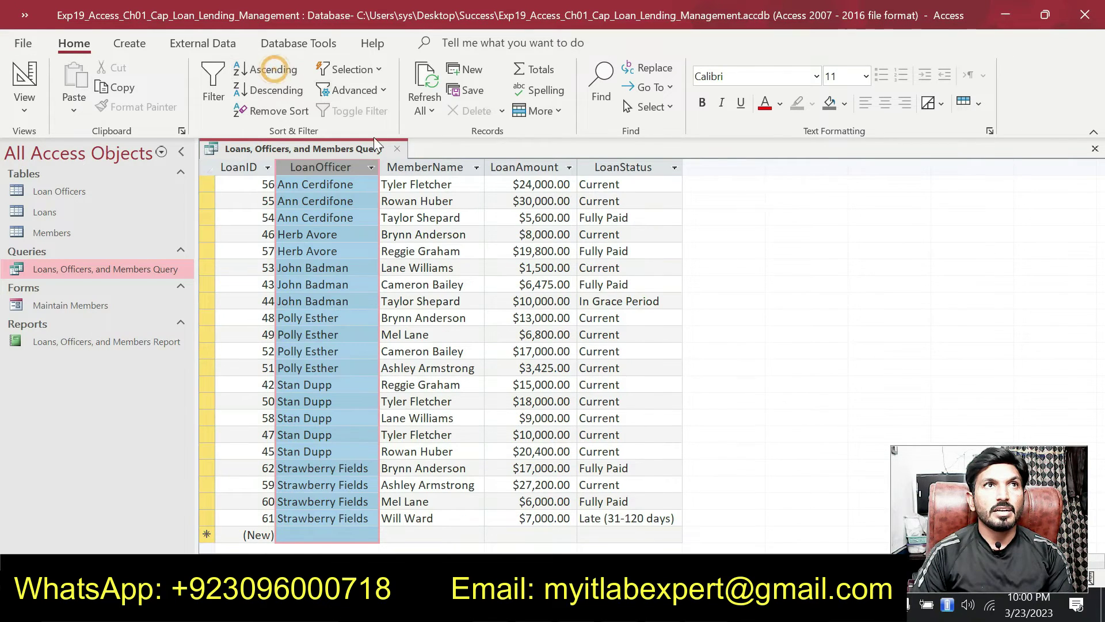
Step: Remove the cyan highlight from the whole text of instruction 7 in Word
key("alt+Tab")
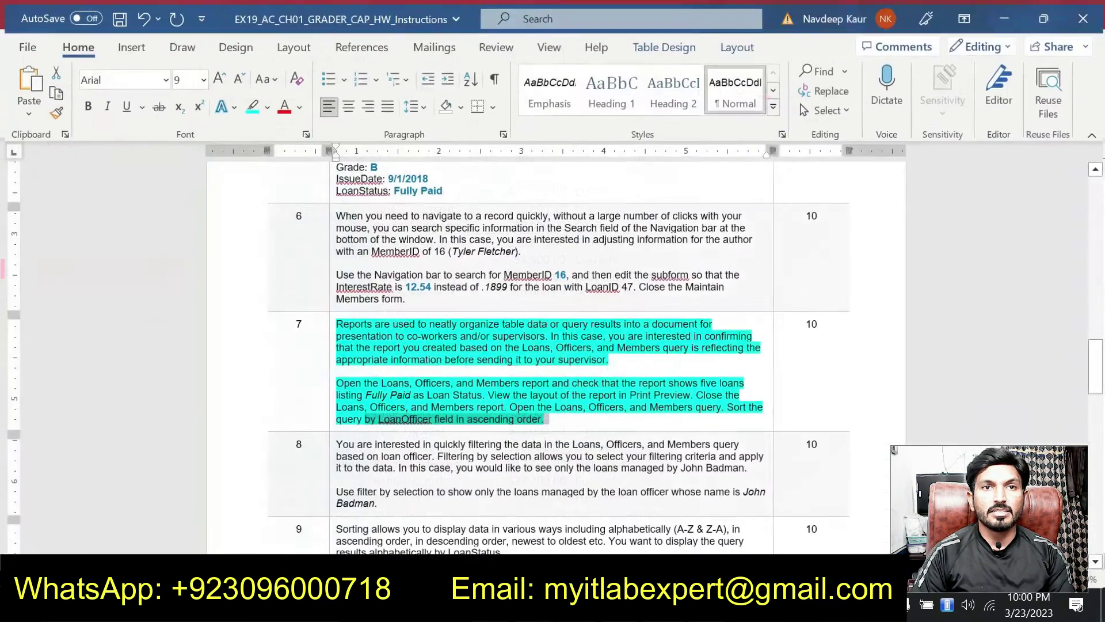
left_click_drag(544, 416, 387, 333)
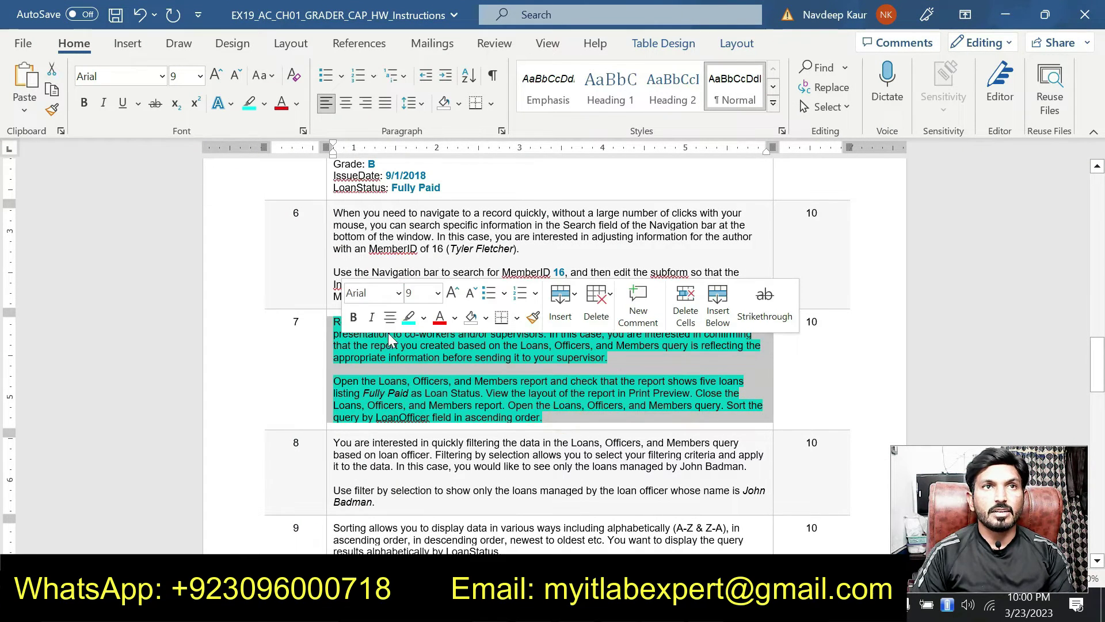
left_click(408, 318)
left_click(579, 424)
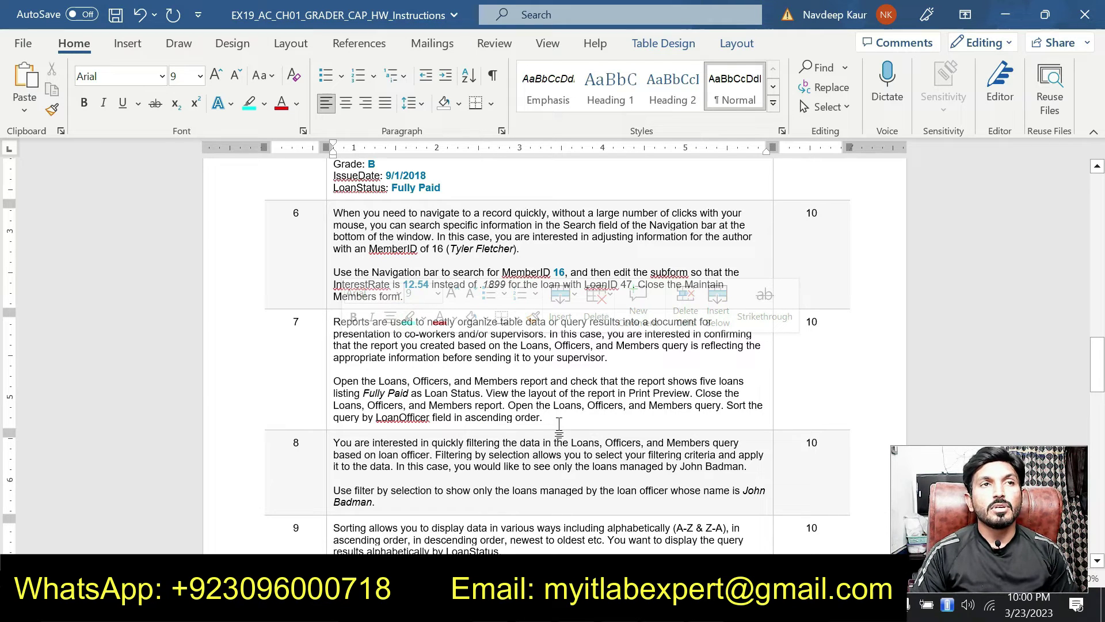
Step: Highlight the second paragraph of instruction 8, about filtering by selection, in cyan
scroll(559, 426, "up", 1)
scroll(559, 425, "down", 5)
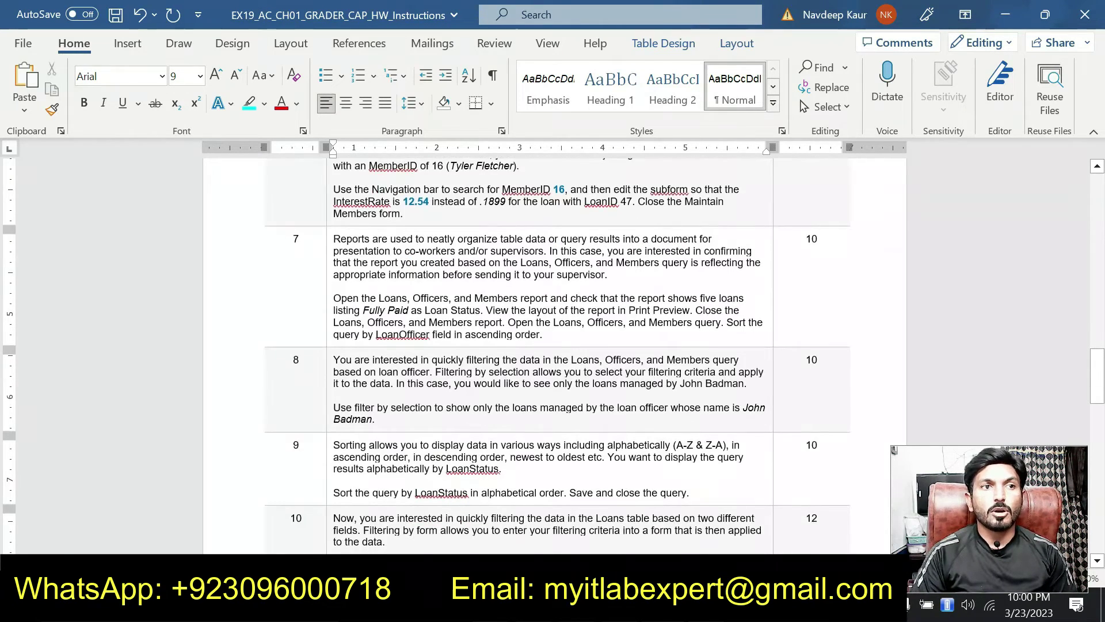
scroll(559, 425, "up", 10)
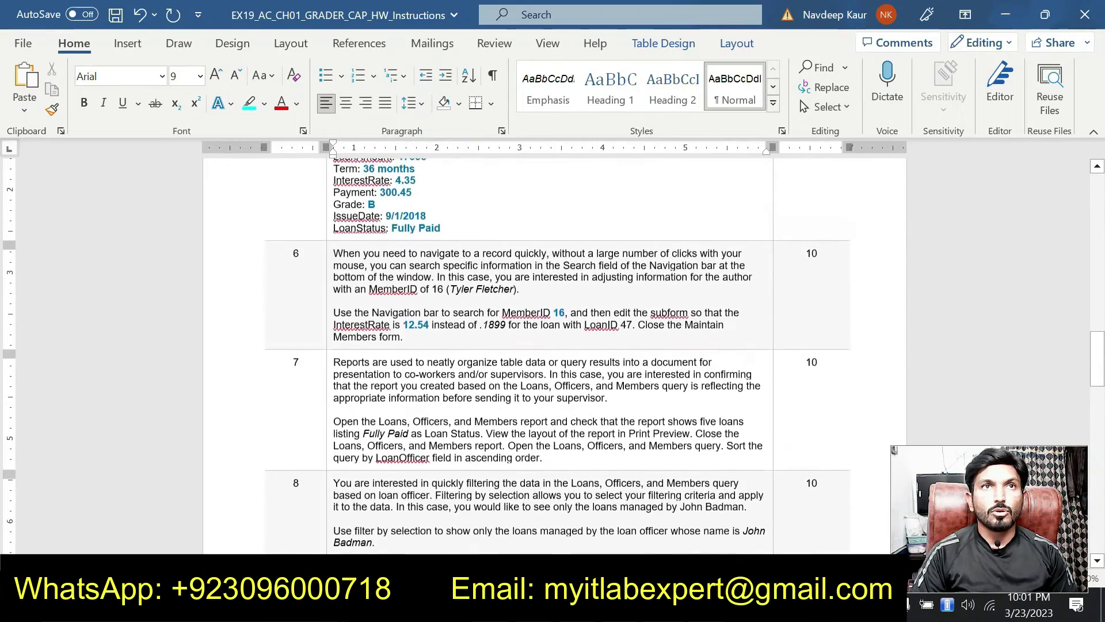
scroll(559, 426, "down", 8)
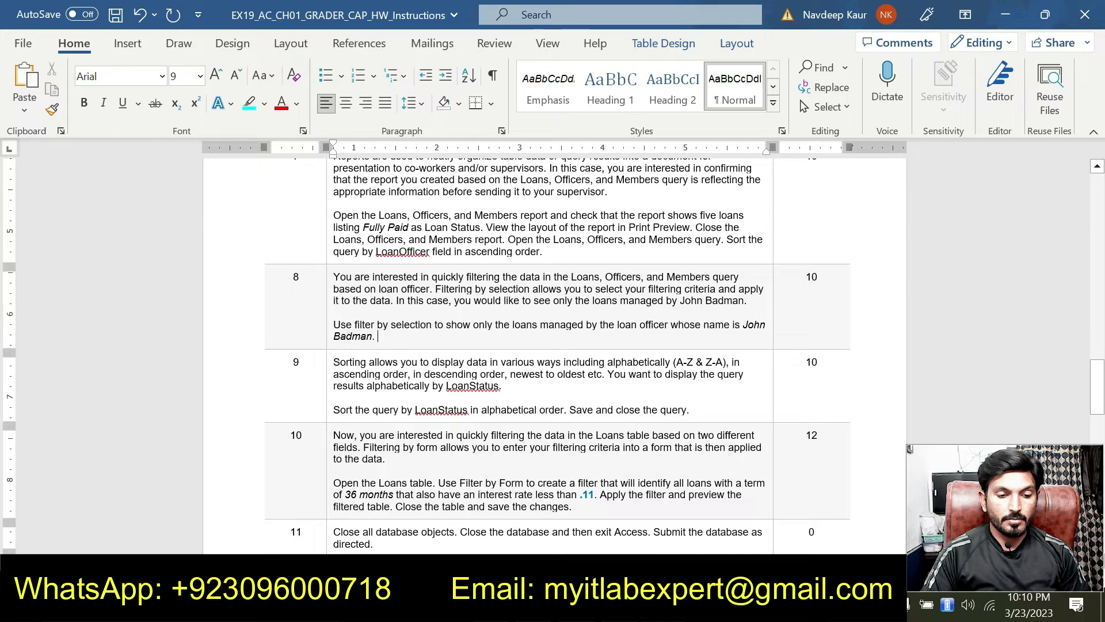
left_click_drag(335, 326, 397, 340)
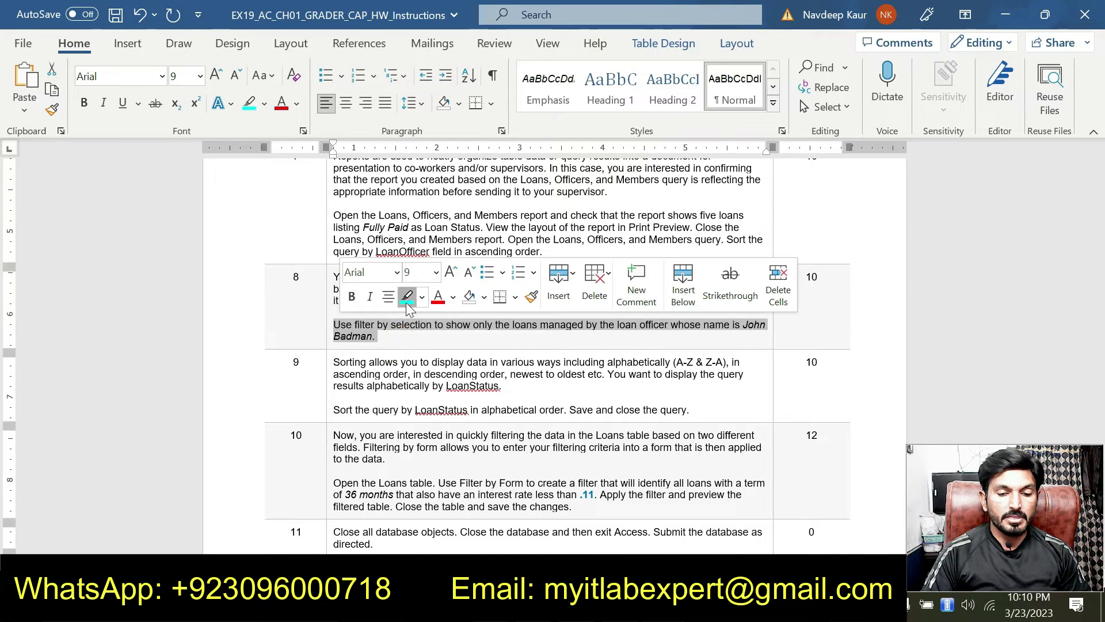
left_click(407, 297)
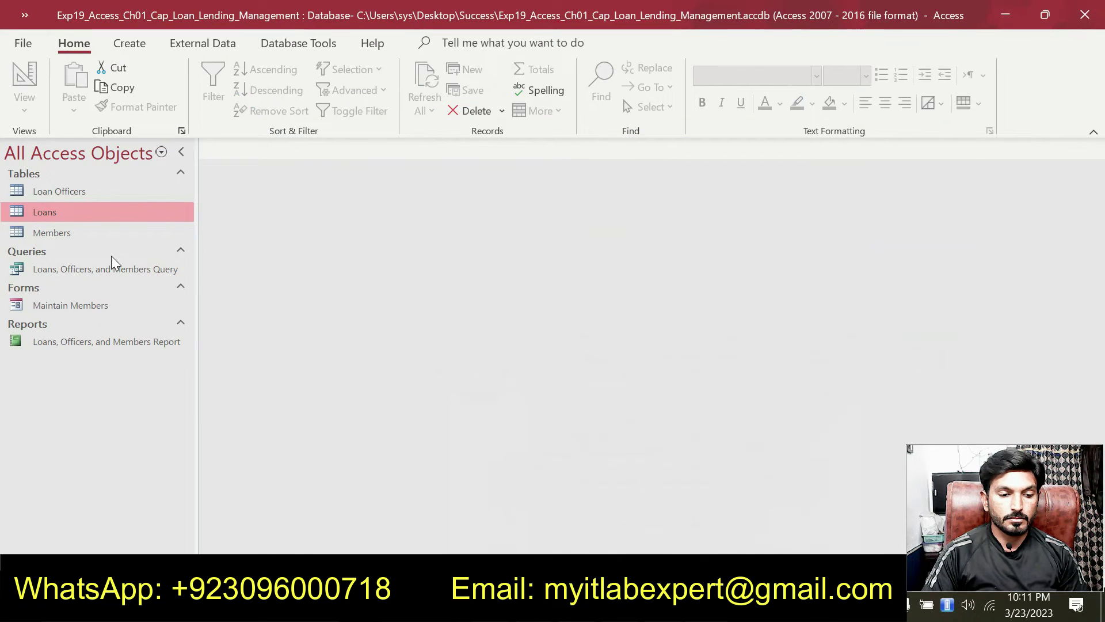
Step: Open the Loans, Officers, and Members Query in Access and apply its saved loan officer filter
left_click(108, 271)
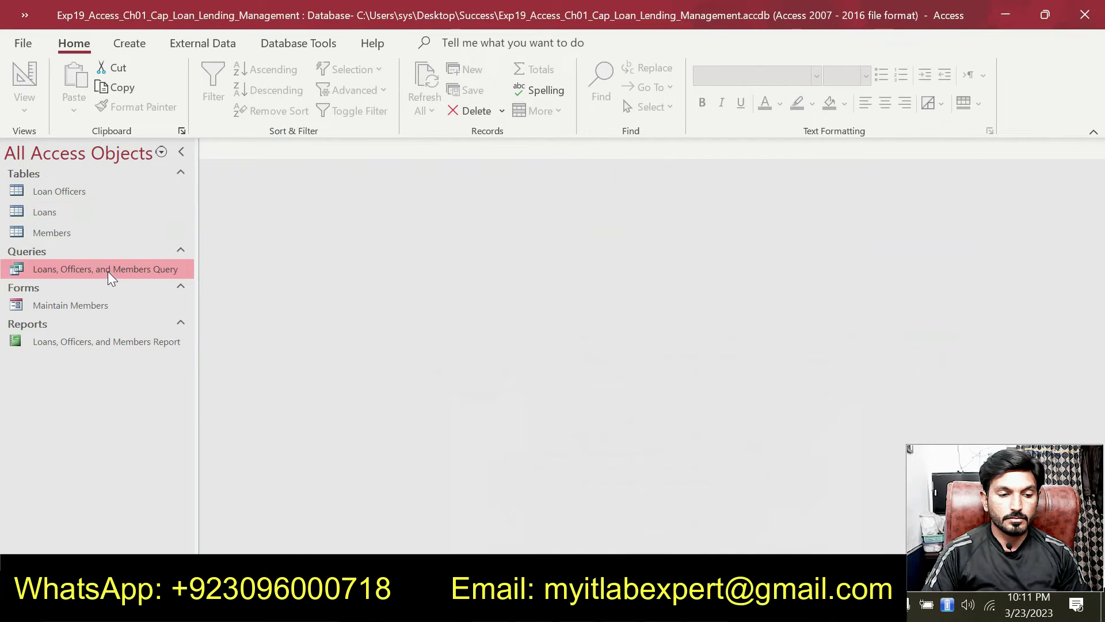
double_click(108, 271)
left_click(353, 108)
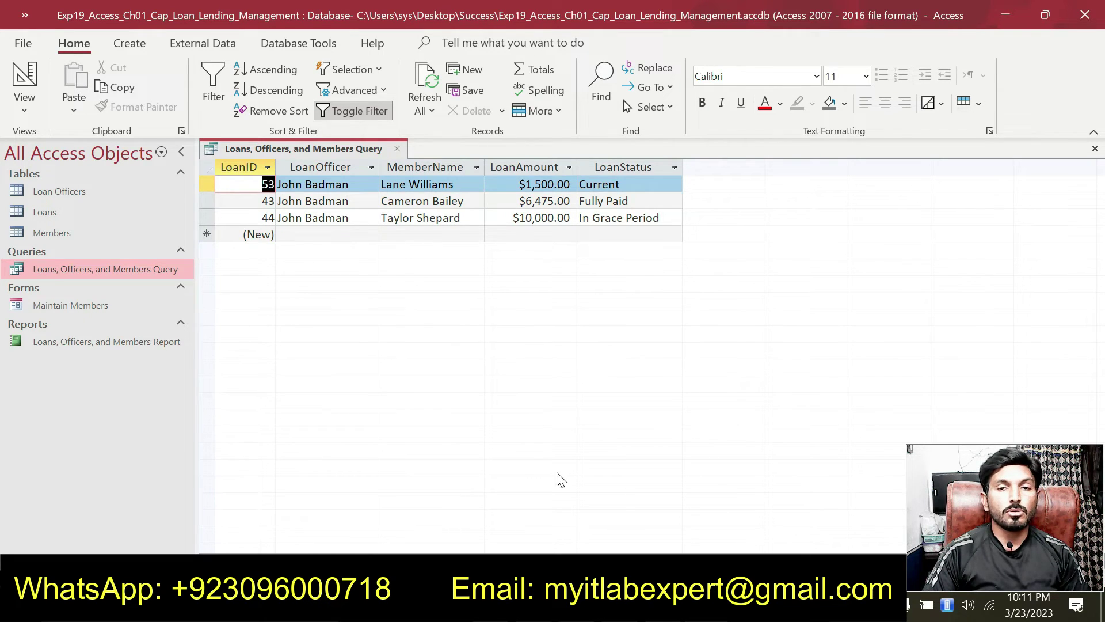
Step: Remove the cyan highlight from the second paragraph of instruction 8 in Word
key("alt+Tab")
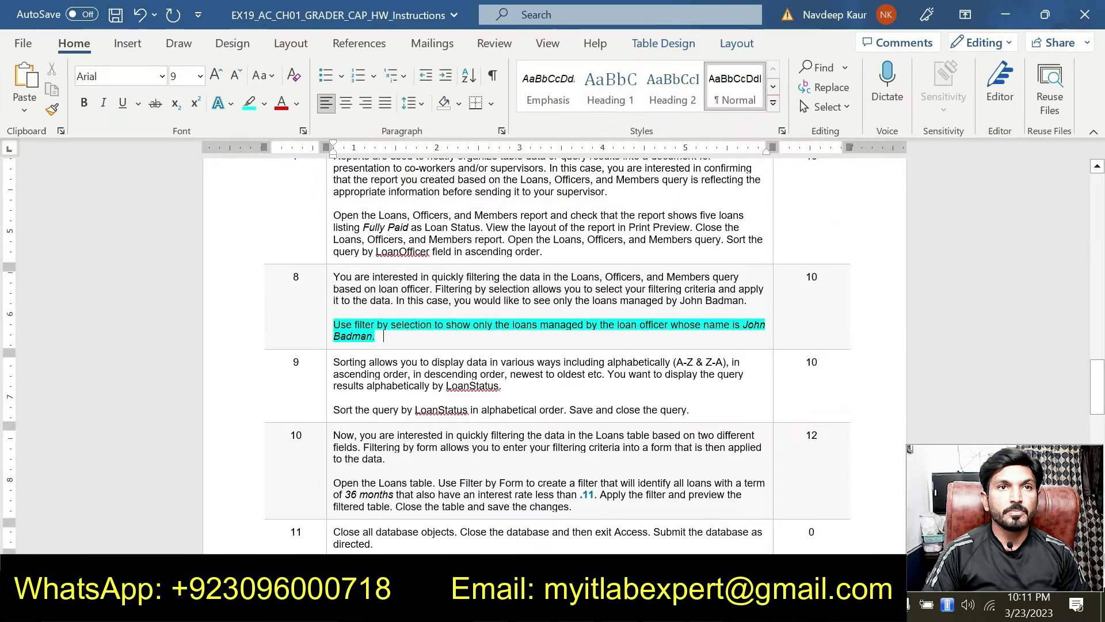
left_click(423, 335)
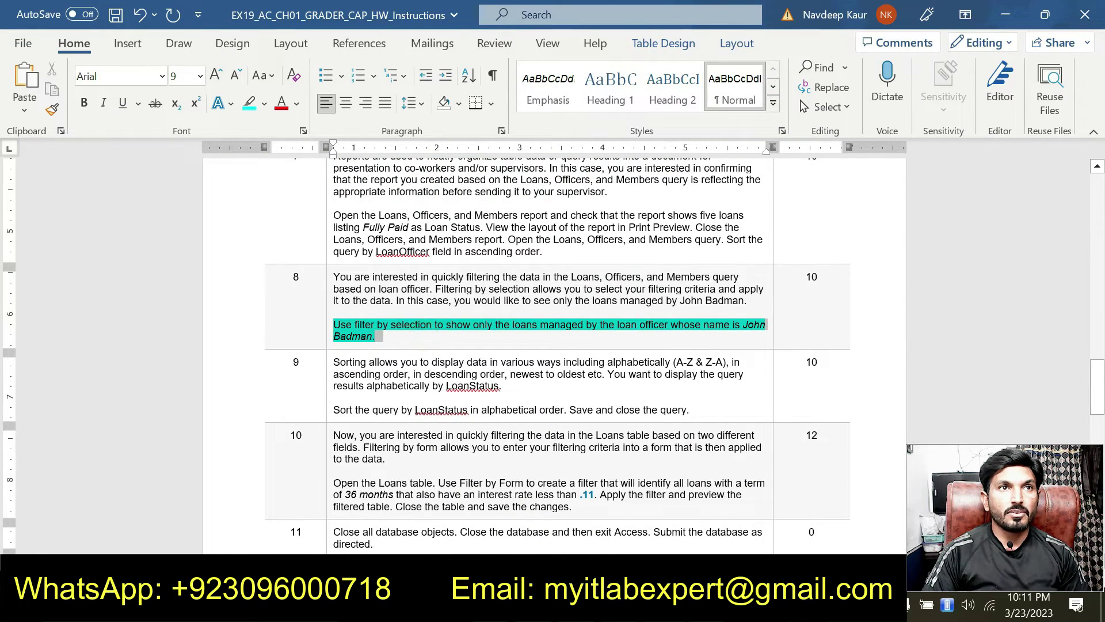
right_click(423, 335)
left_click(403, 296)
Step: Highlight the whole text of instruction 9, about sorting by LoanStatus, in cyan
scroll(404, 296, "down", 2)
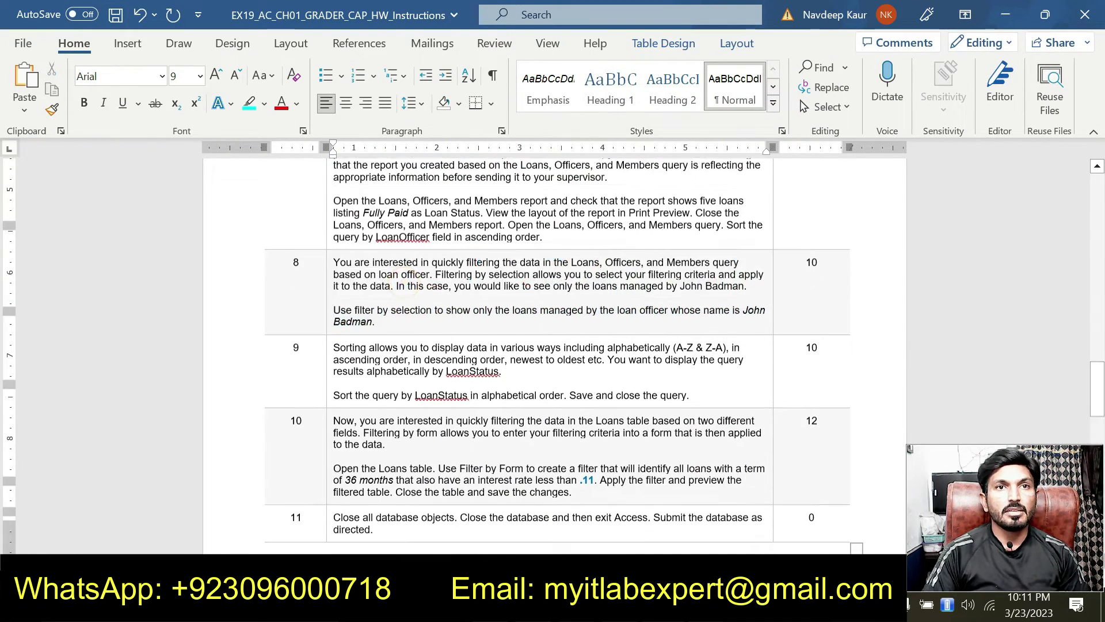
left_click_drag(690, 363, 334, 320)
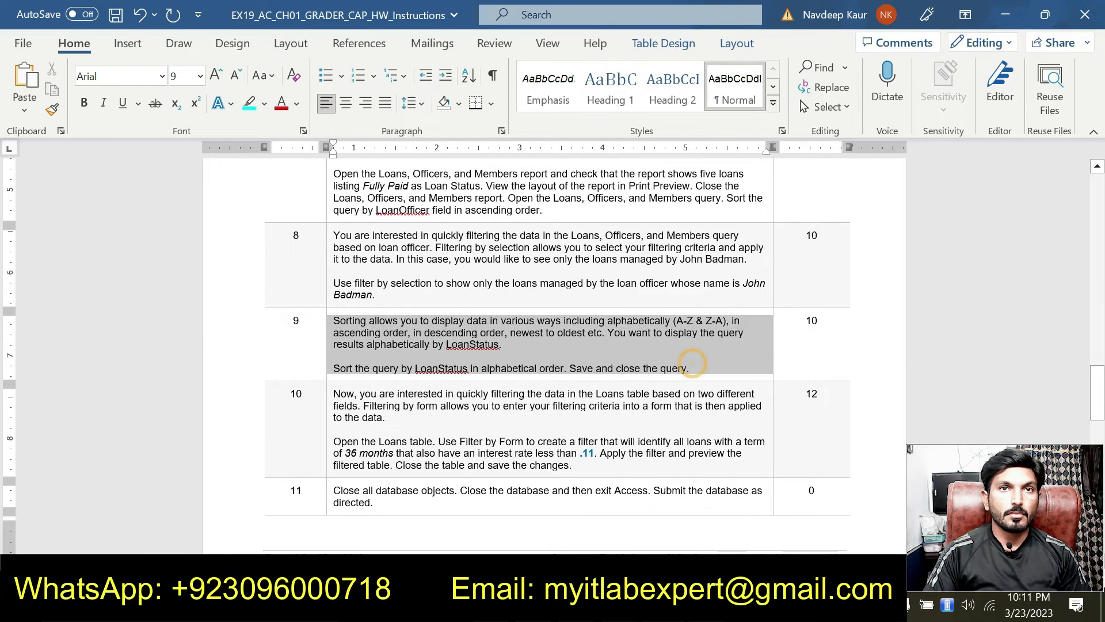
left_click(506, 346)
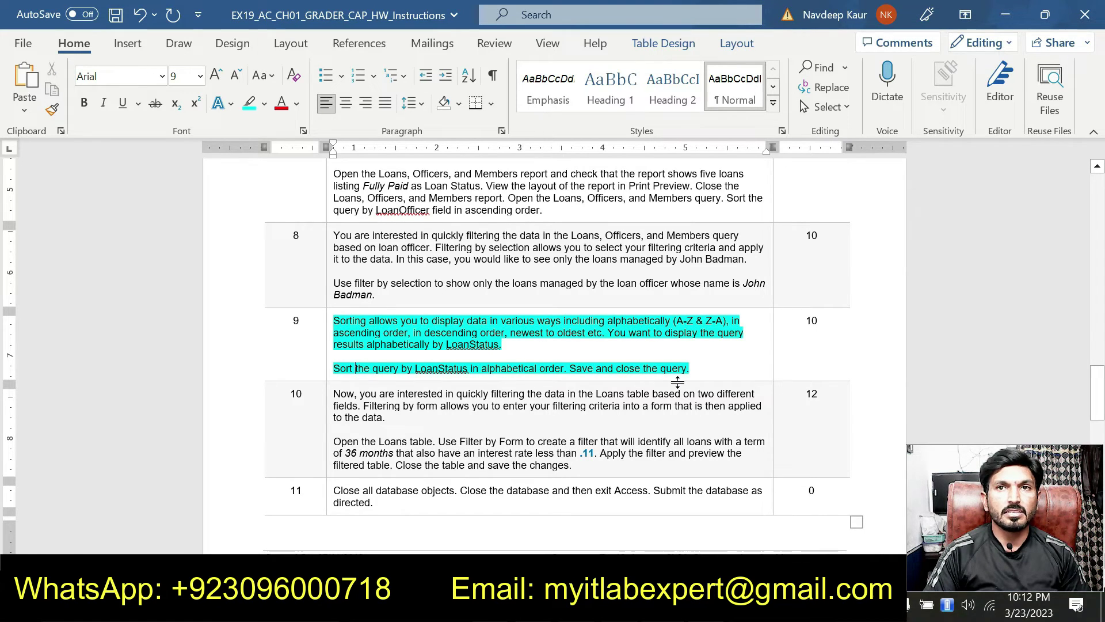
Step: View the filtered query in Access, and remove the cyan highlight from instruction 9 in Word
key("alt+Tab")
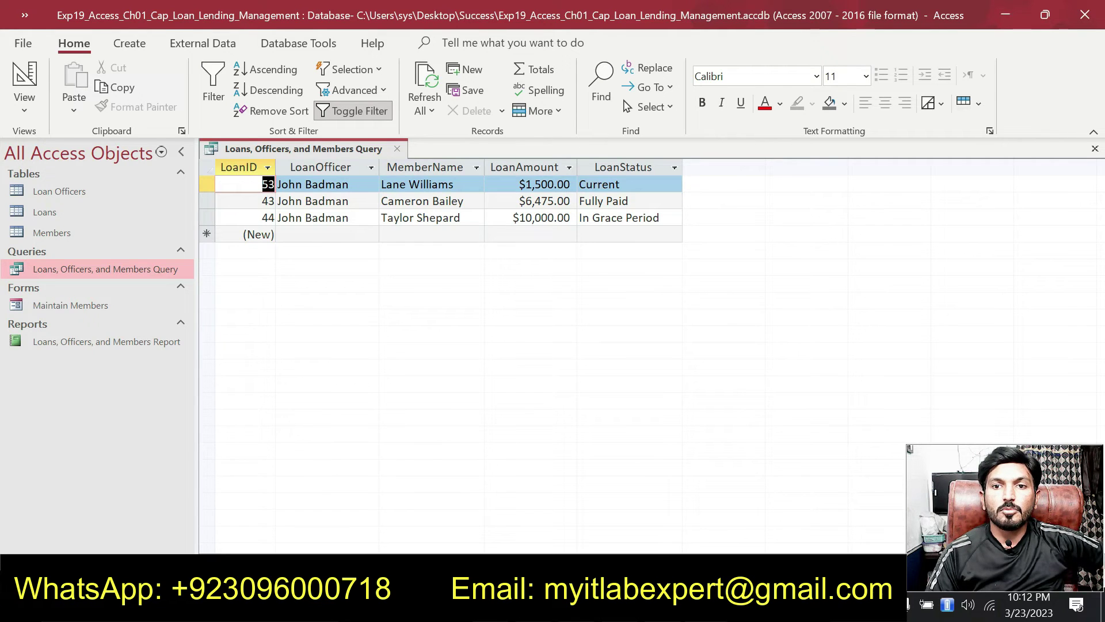
key("alt+Tab")
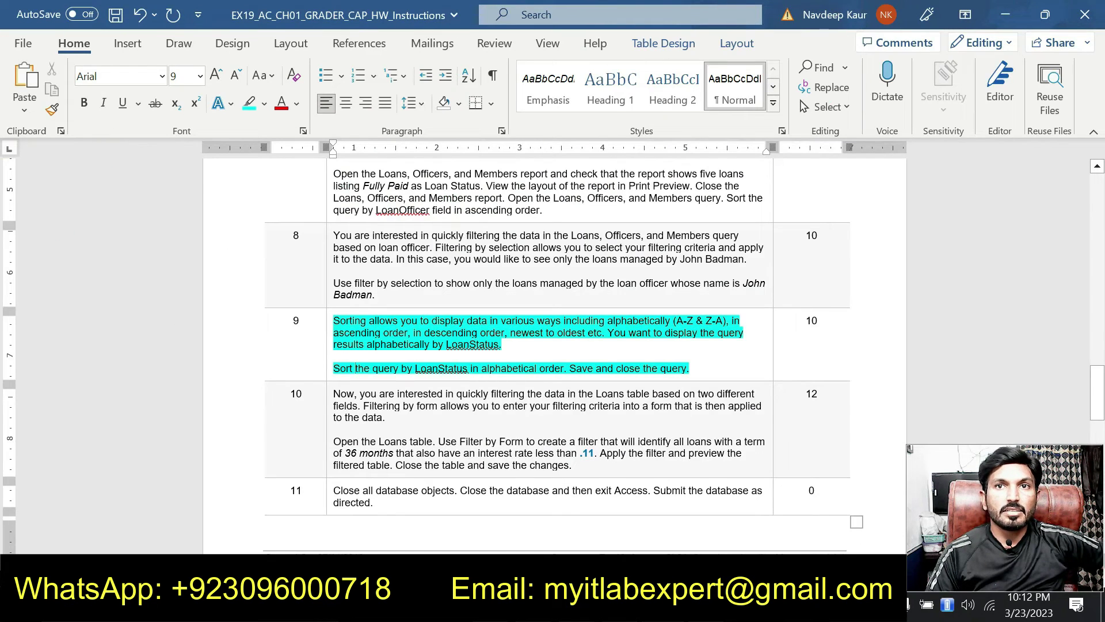
left_click_drag(703, 367, 378, 323)
left_click(405, 294)
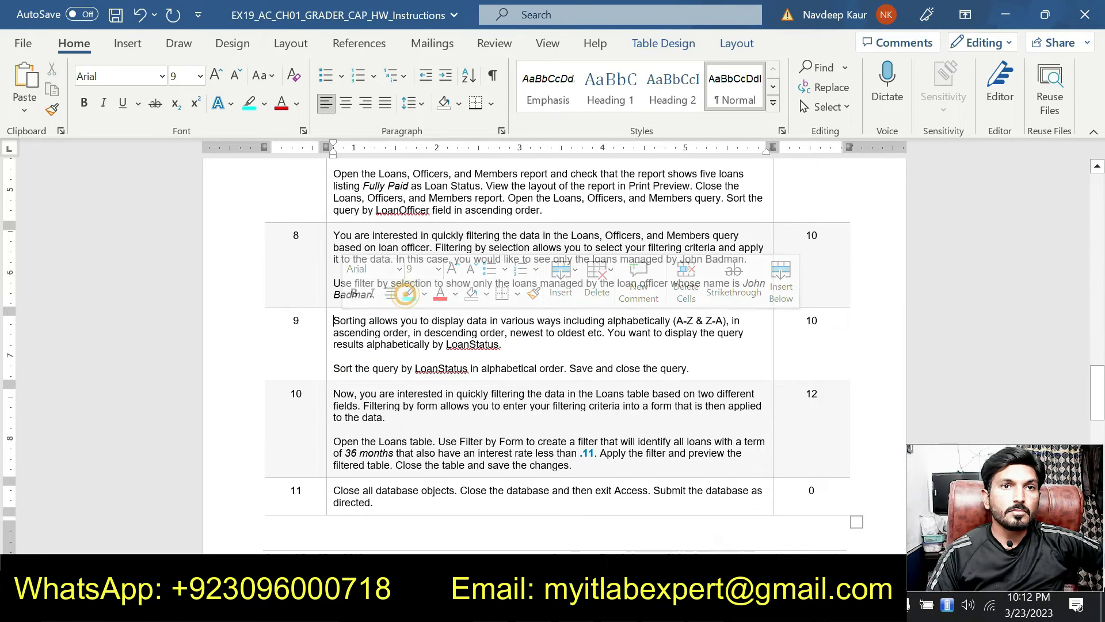
Step: Highlight the second paragraph of instruction 10, about Filter by Form on the Loans table, in cyan
scroll(405, 295, "down", 1)
left_click_drag(573, 424, 335, 399)
left_click(413, 372)
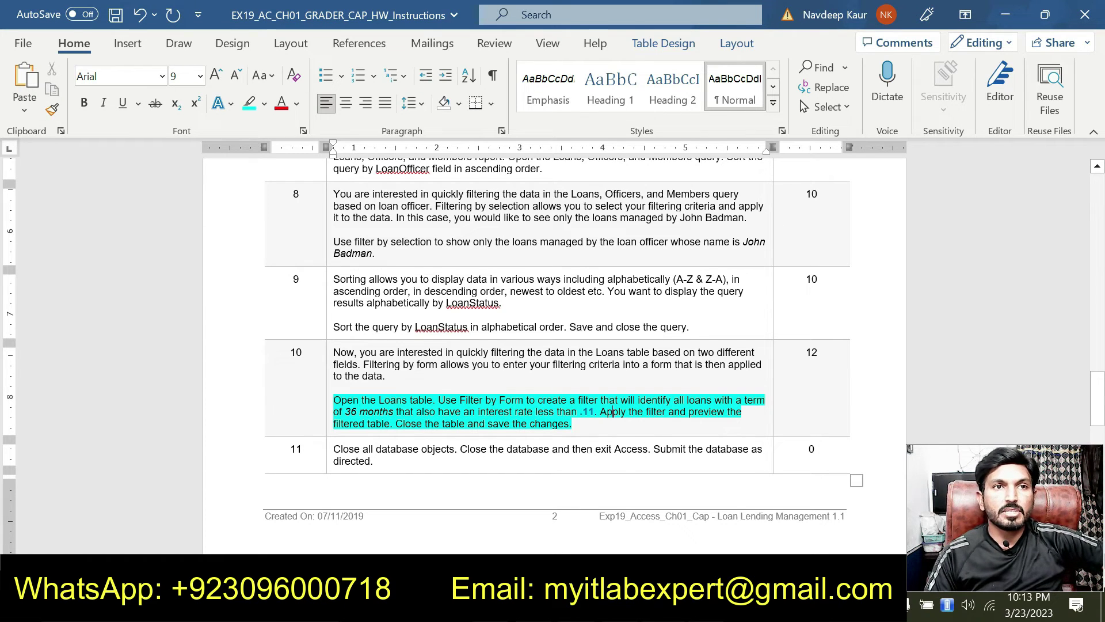
Step: Close the Loans, Officers, and Members Query in Access and open the Loans table
key("alt+Tab")
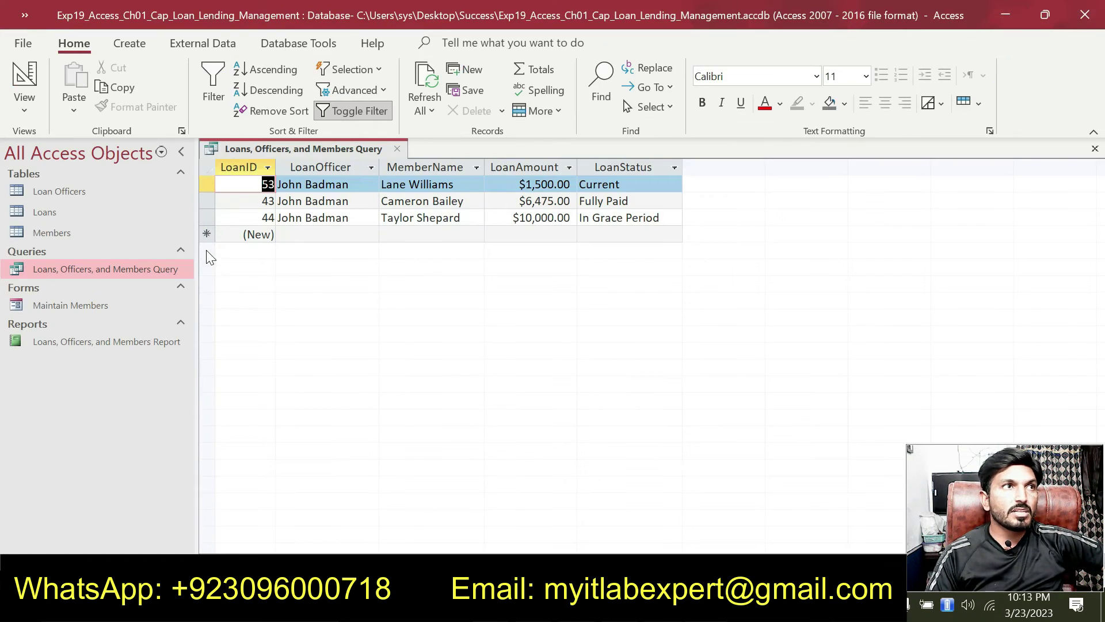
left_click(397, 149)
left_click(92, 216)
double_click(92, 215)
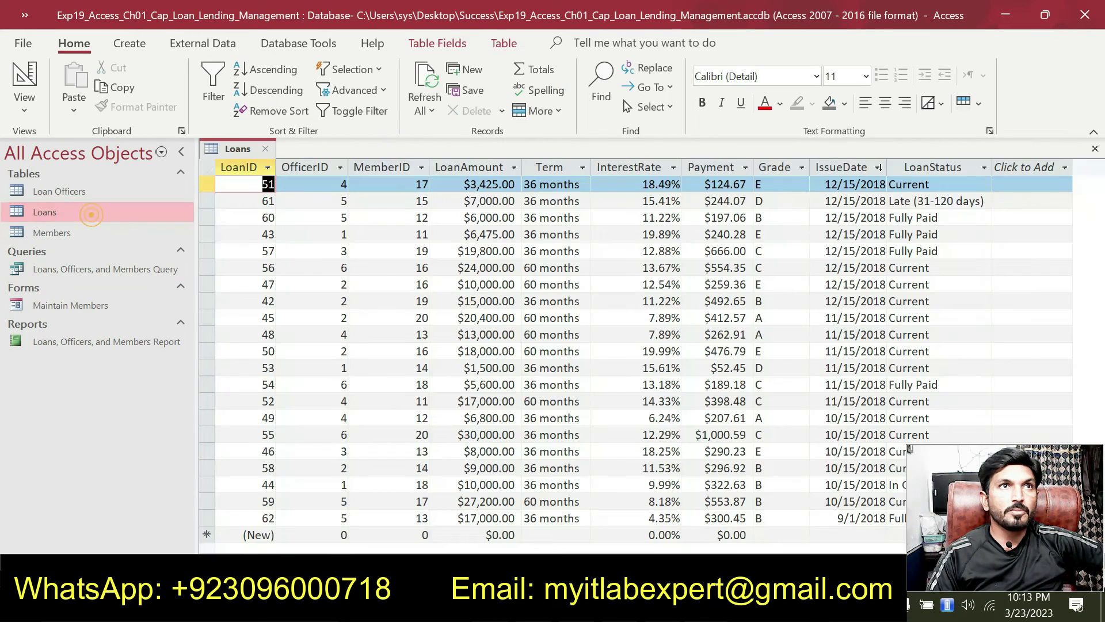
Step: Apply the Loans table's saved Term and InterestRate filter to preview the matching loans, and switch the filter off
left_click(366, 116)
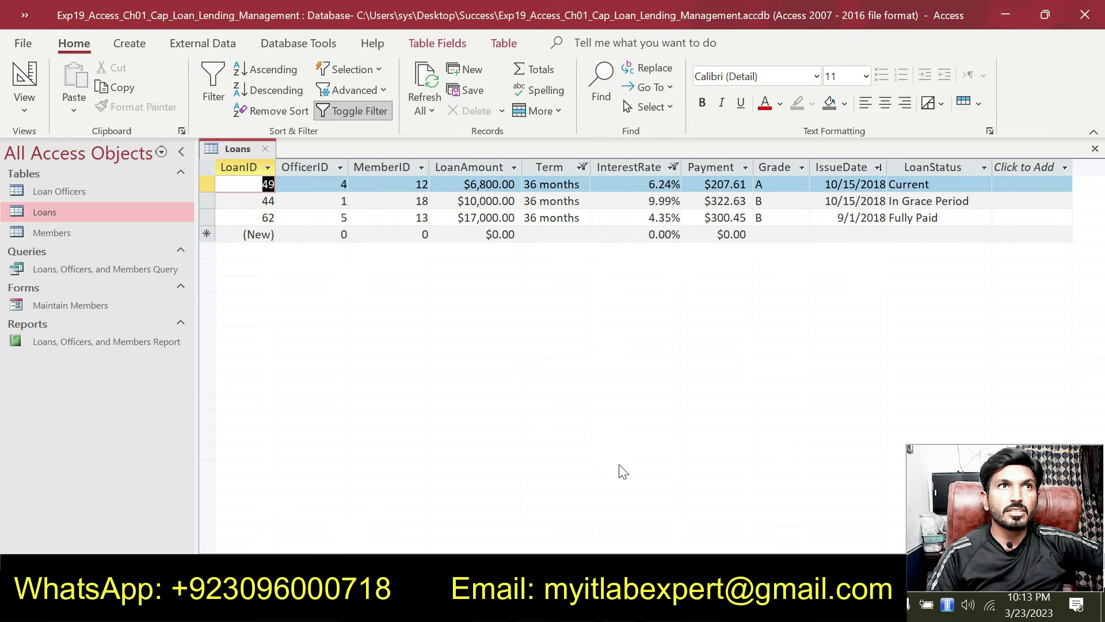
left_click(358, 114)
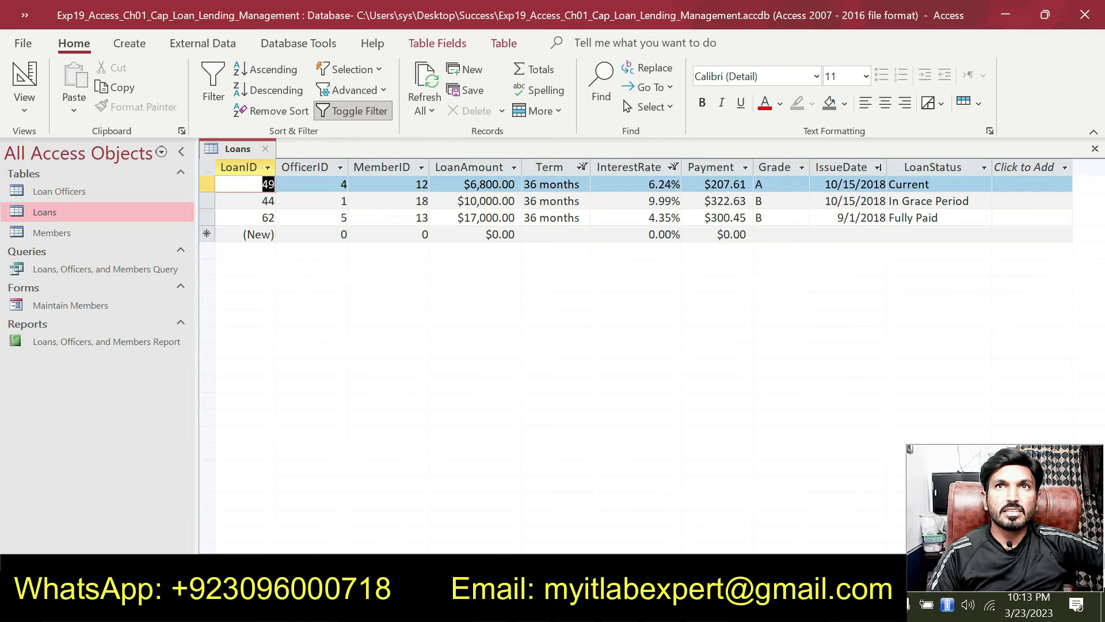
left_click(367, 121)
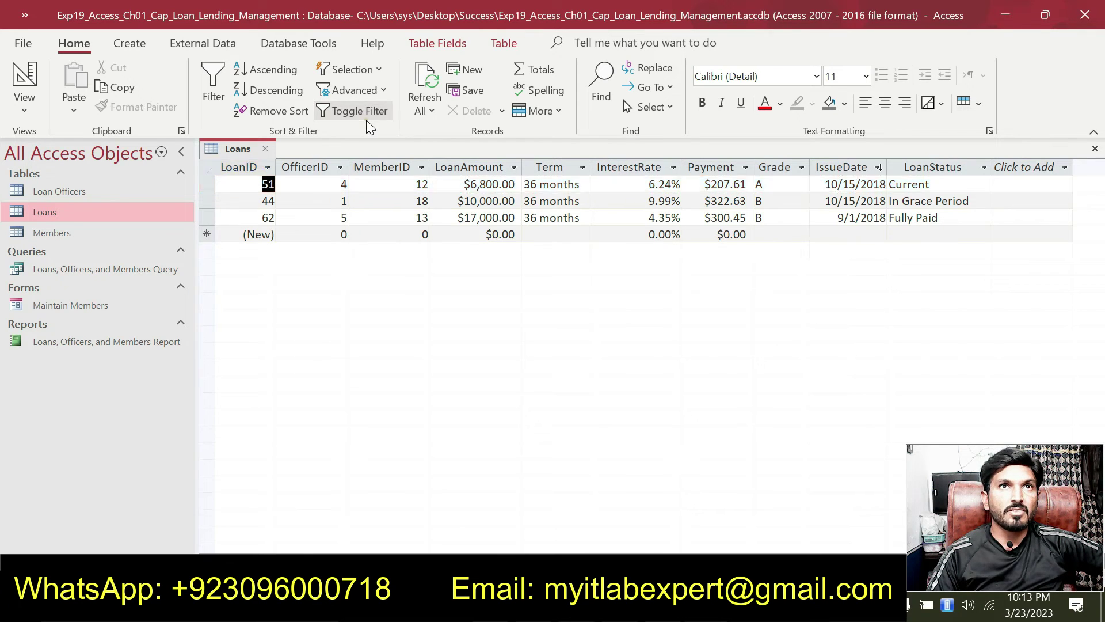
Step: Consult instruction 10 in Word, and switch to the Access Chapter 1 Capstone score card in MyLab IT in the browser
key("alt+Tab")
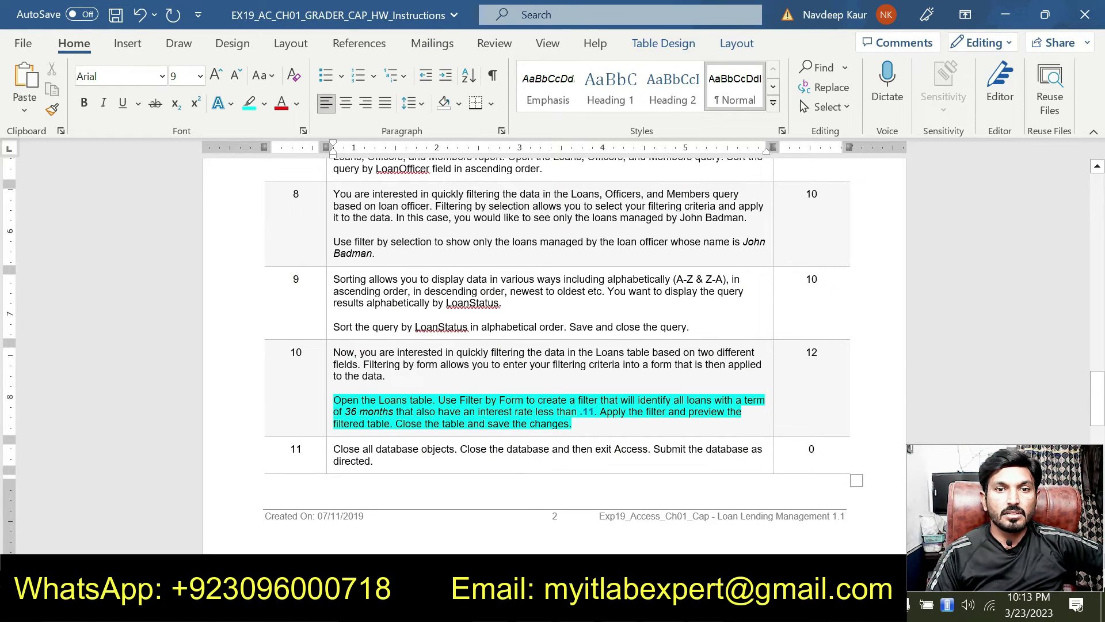
mouse_move(576, 609)
left_click(576, 512)
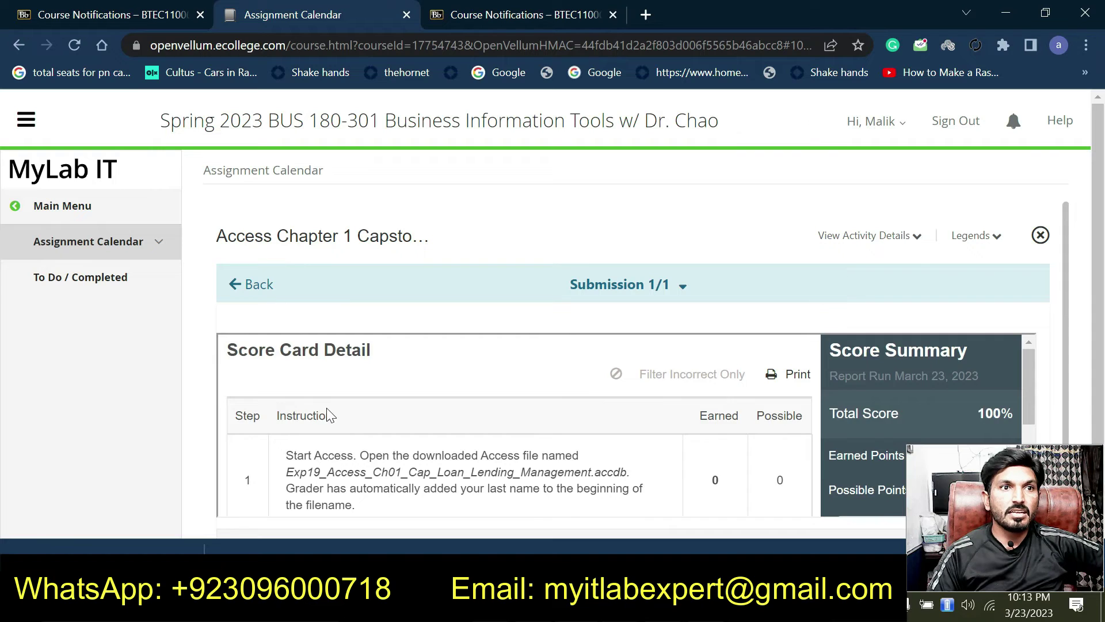
Step: Examine instruction 1 on the Access Chapter 1 Capstone score card and the total score in its summary
scroll(328, 414, "down", 3)
scroll(328, 414, "up", 3)
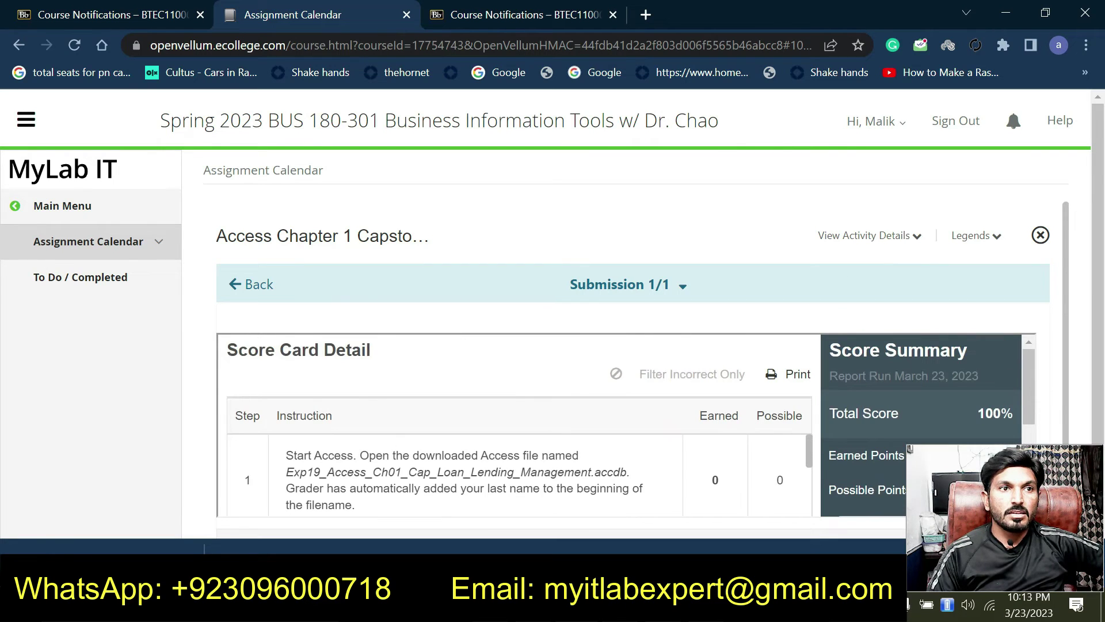
left_click_drag(292, 473, 620, 473)
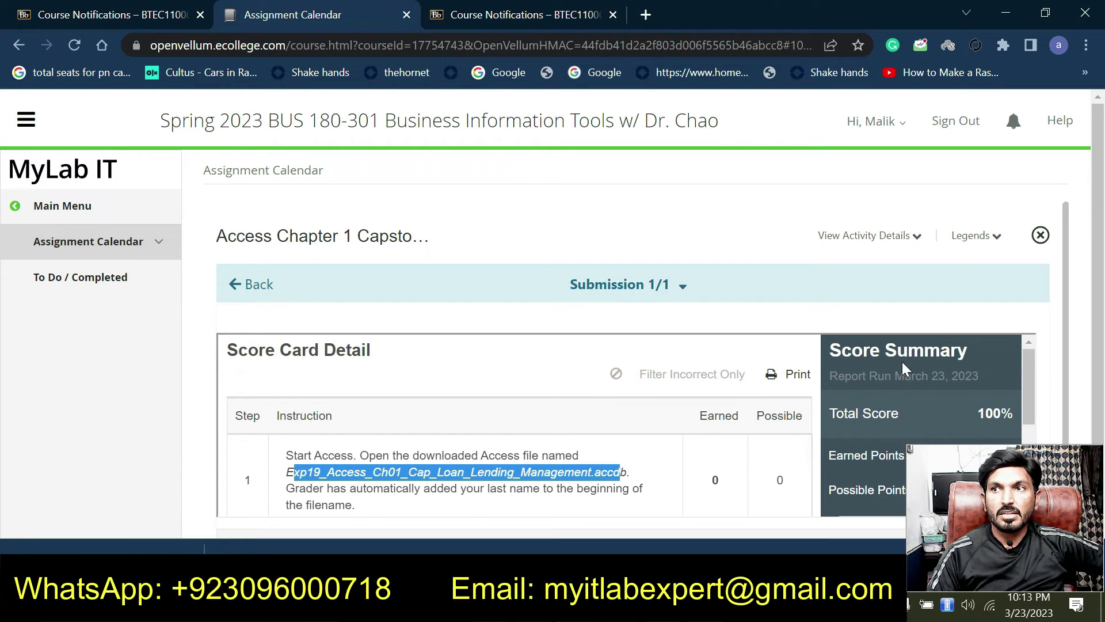
scroll(902, 361, "down", 2)
scroll(904, 369, "up", 2)
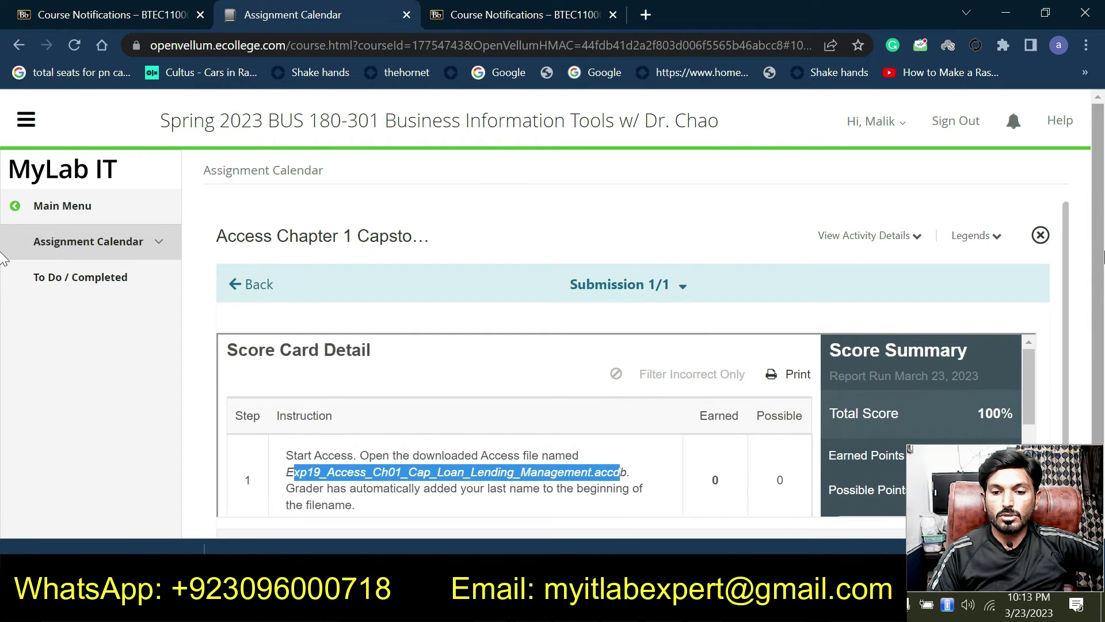
scroll(904, 368, "down", 2)
triple_click(974, 322)
left_click(974, 321)
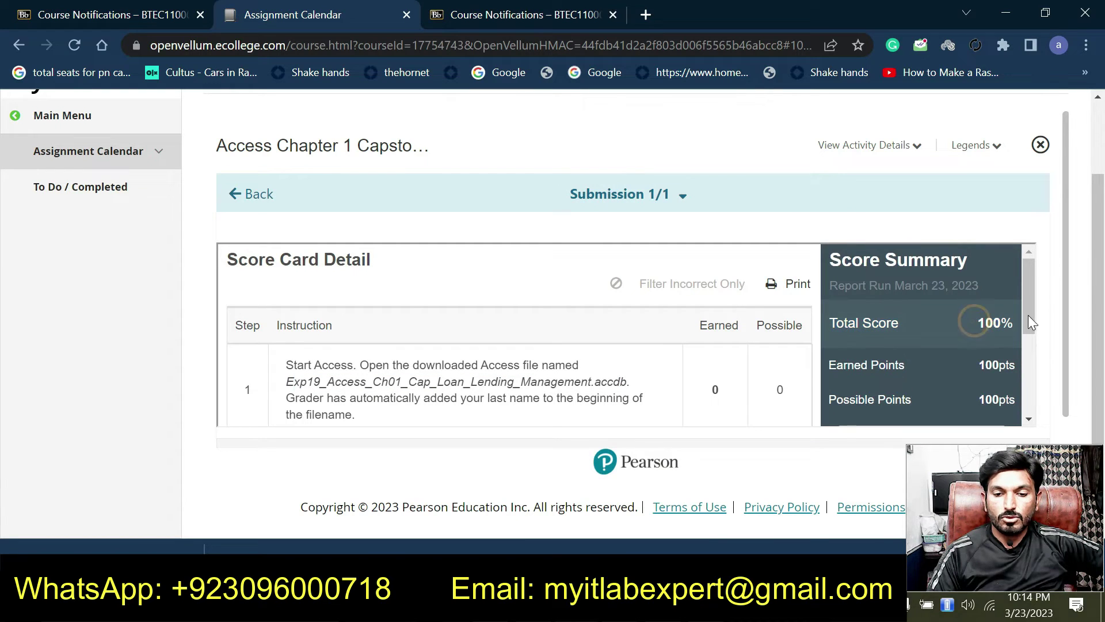
Step: Compare the earned and possible points for instructions 2 to 5 on the score card
scroll(660, 397, "down", 3)
scroll(659, 394, "down", 2)
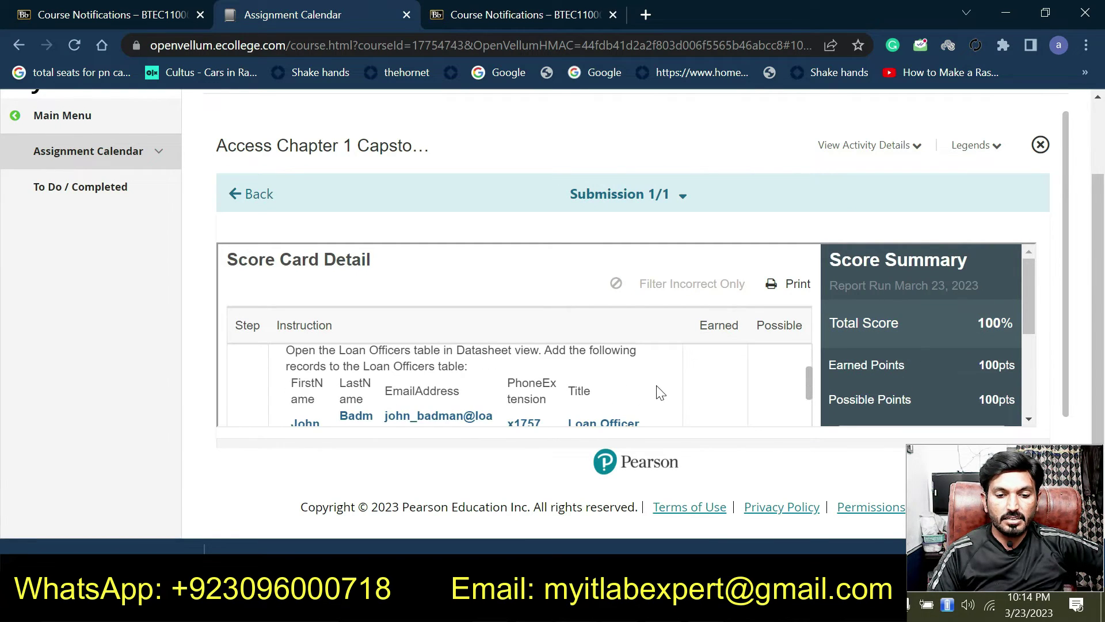
scroll(1011, 305, "down", 2)
scroll(764, 325, "down", 2)
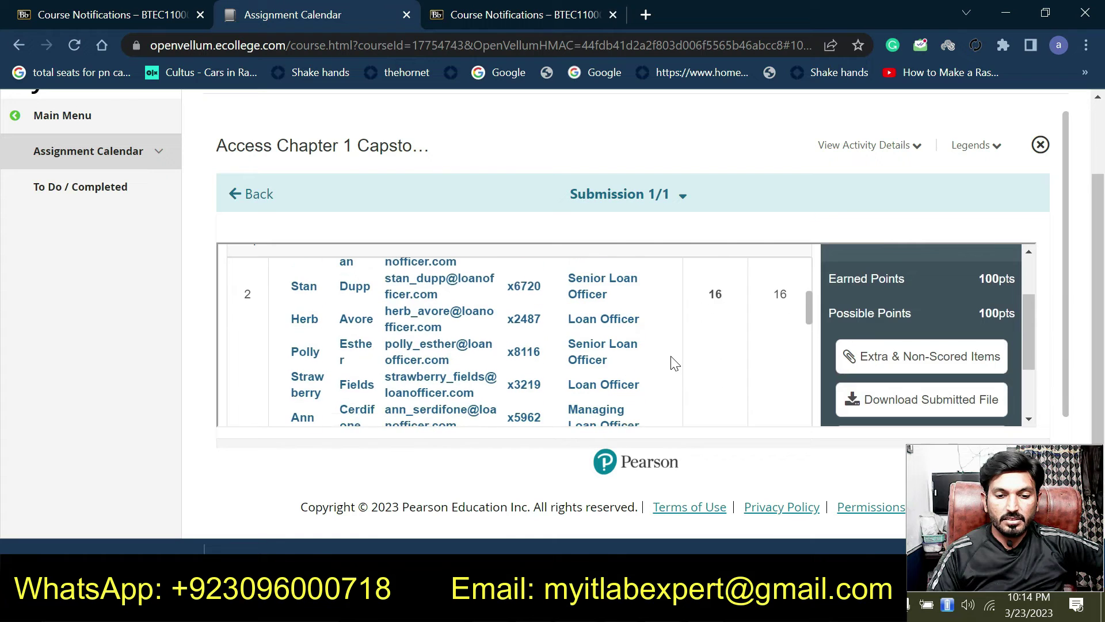
left_click_drag(697, 293, 797, 299)
scroll(644, 328, "down", 2)
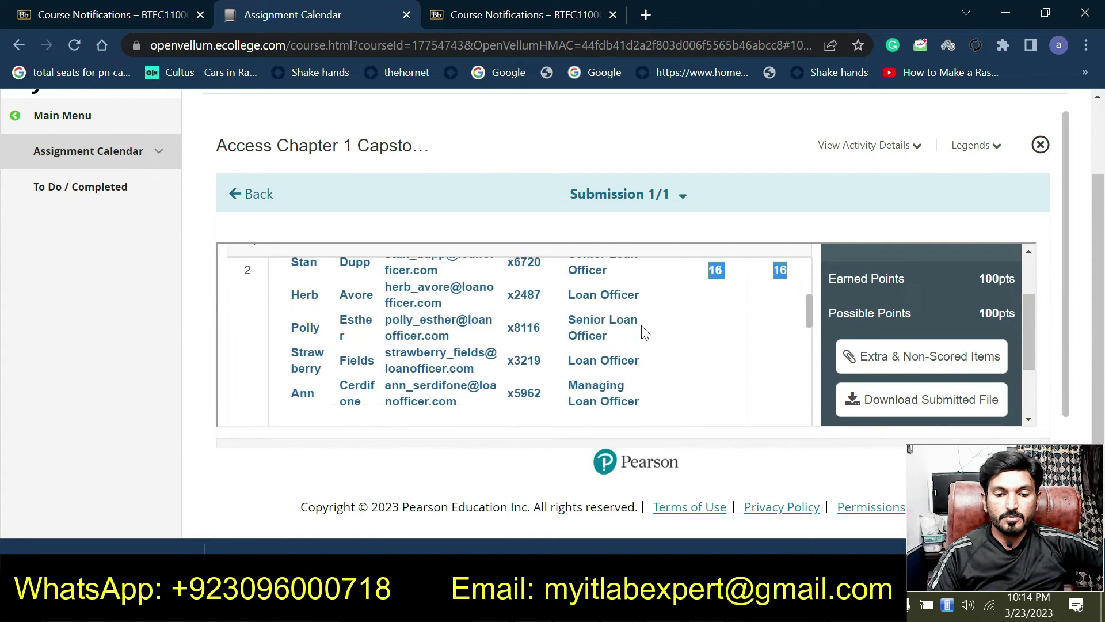
left_click_drag(707, 349, 754, 344)
scroll(743, 354, "down", 2)
scroll(685, 351, "down", 4)
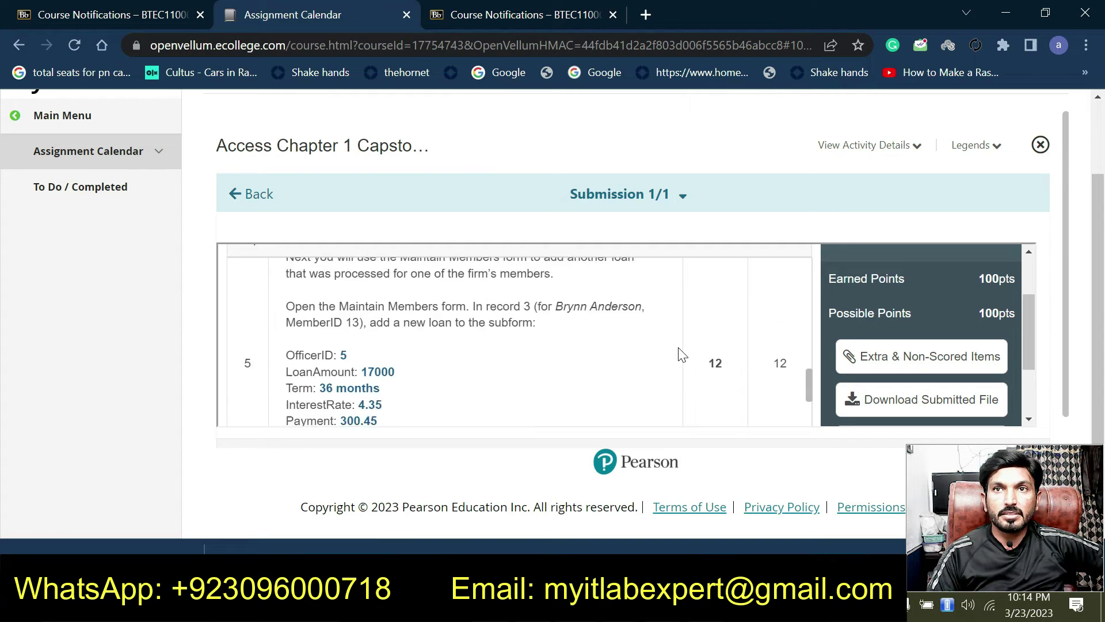
scroll(702, 302, "up", 2)
left_click_drag(706, 347, 762, 356)
Step: Compare the earned and possible points for instructions 6 to 10, and return to the start of the score card
scroll(704, 353, "down", 2)
scroll(705, 354, "down", 4)
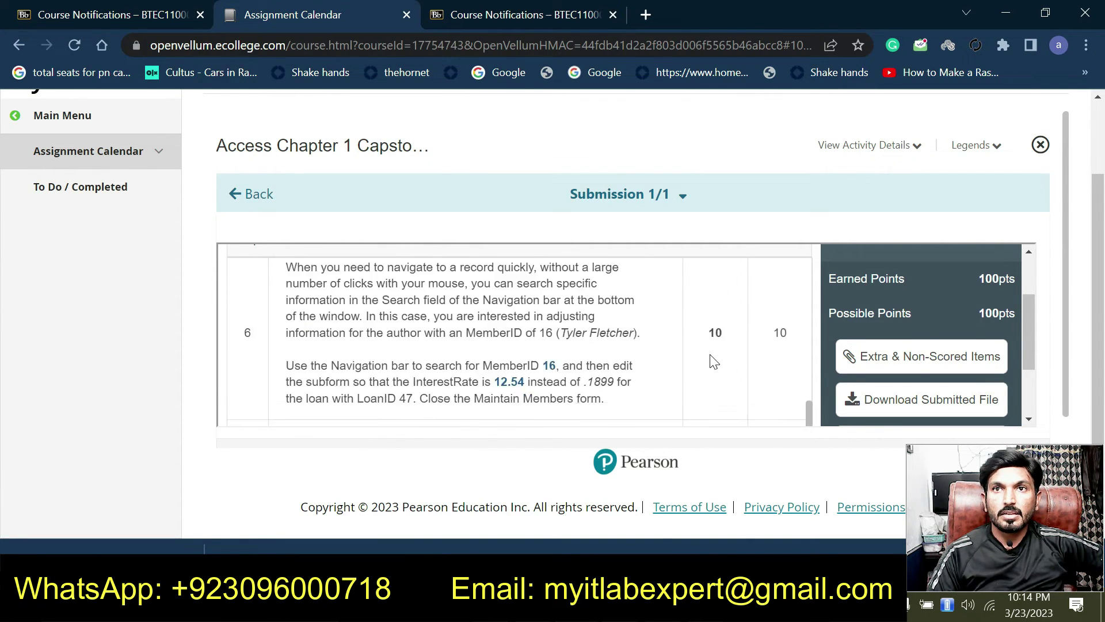
left_click_drag(709, 304, 783, 306)
scroll(723, 348, "down", 5)
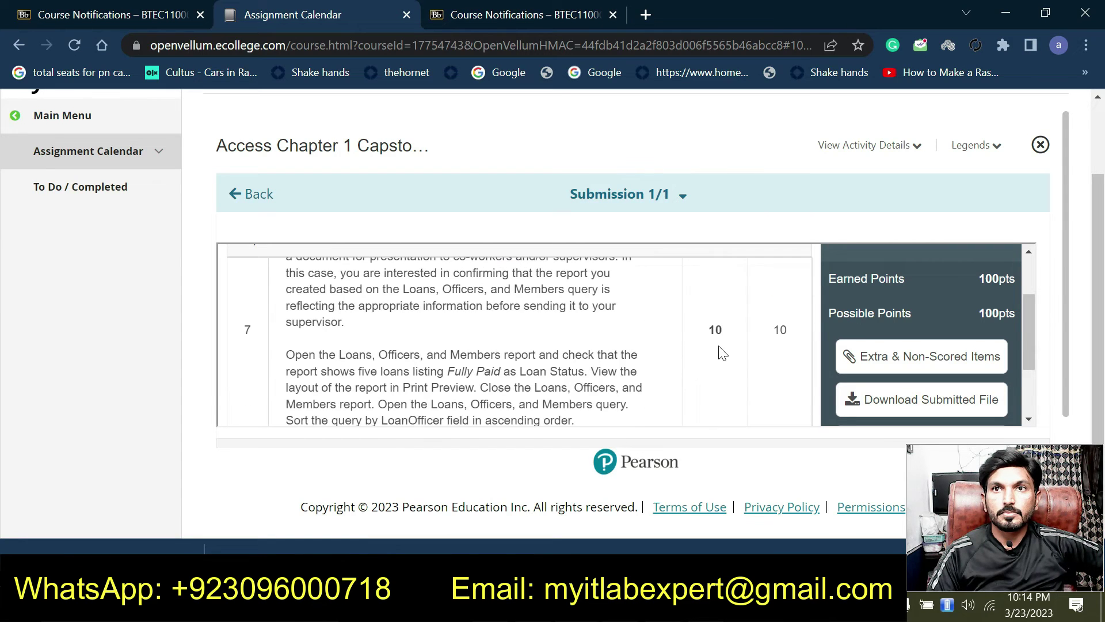
left_click_drag(714, 329, 757, 347)
scroll(735, 359, "down", 3)
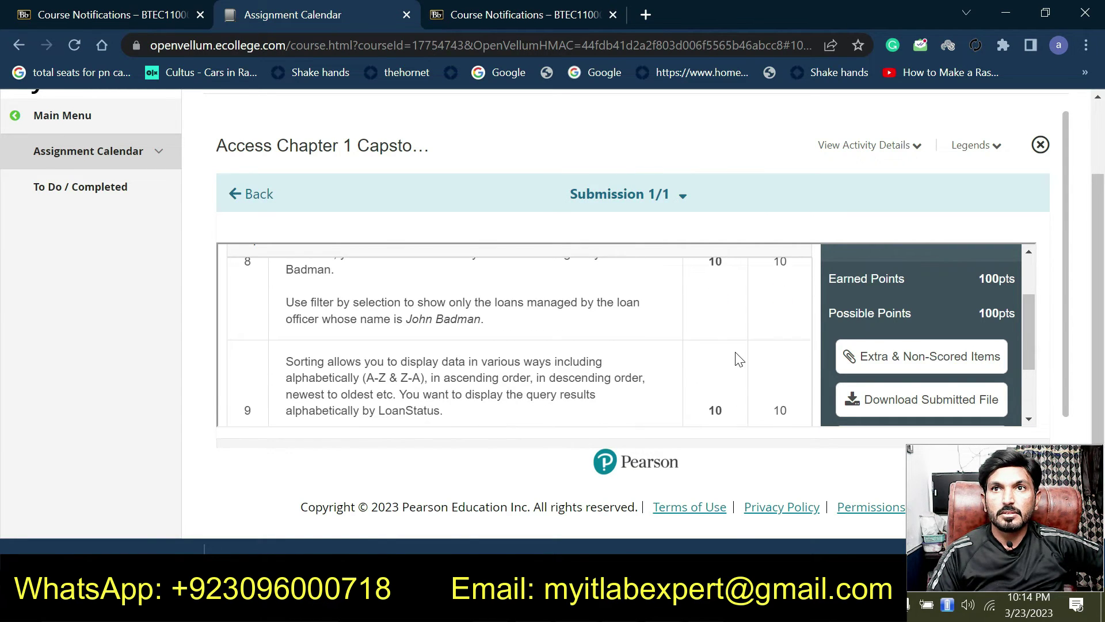
left_click_drag(702, 270, 782, 270)
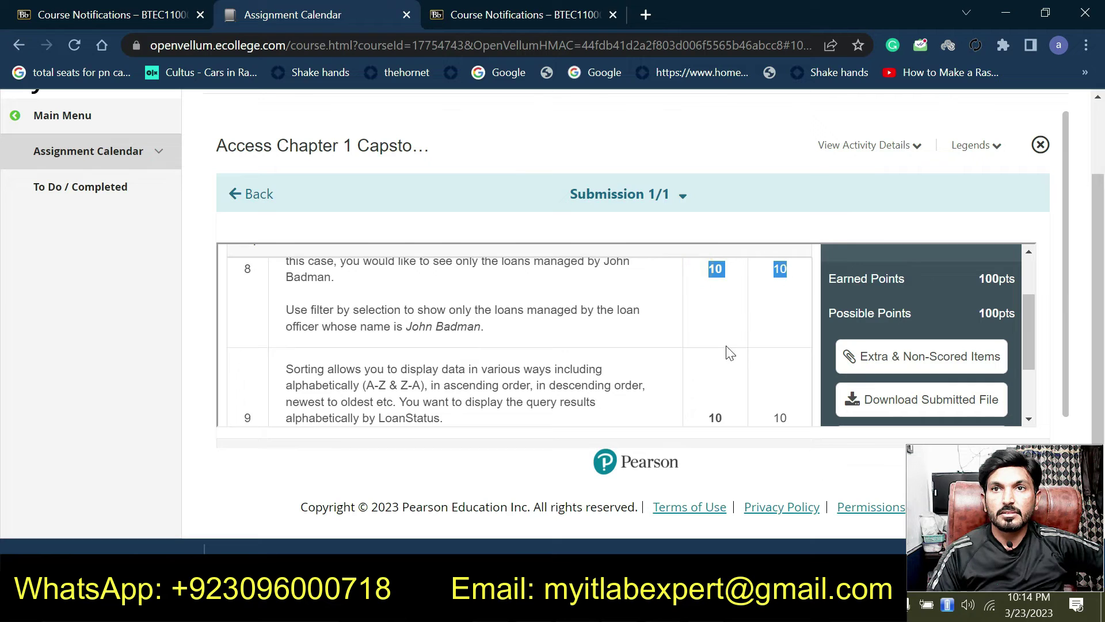
scroll(732, 340, "down", 3)
left_click_drag(702, 331, 732, 335)
scroll(711, 346, "down", 3)
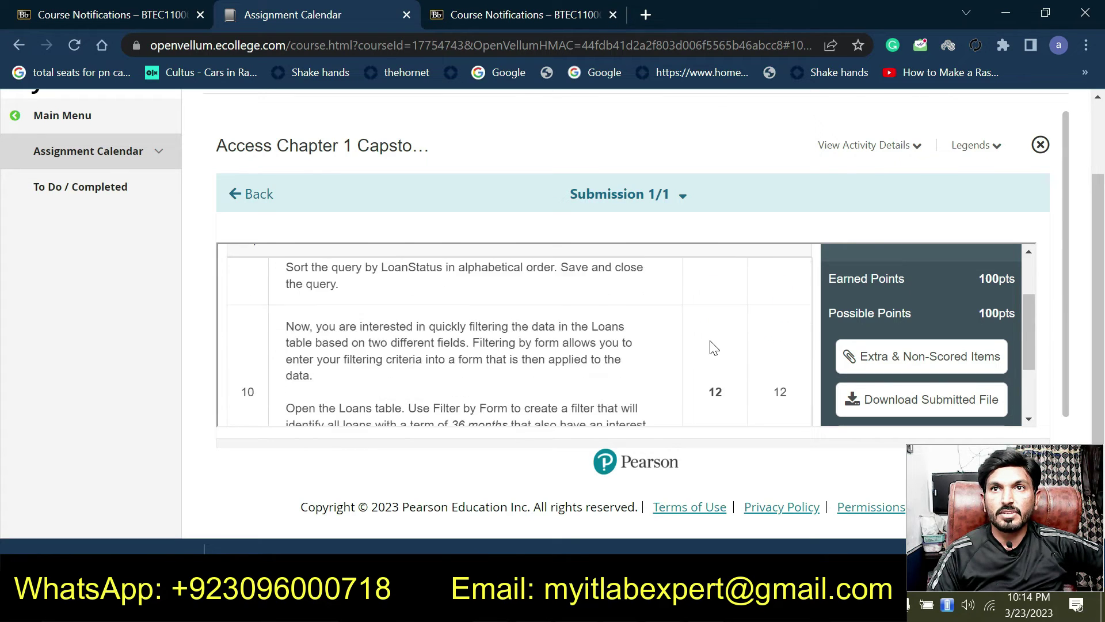
mouse_move(711, 373)
left_mouse_down()
mouse_move(783, 373)
mouse_move(713, 371)
left_mouse_up()
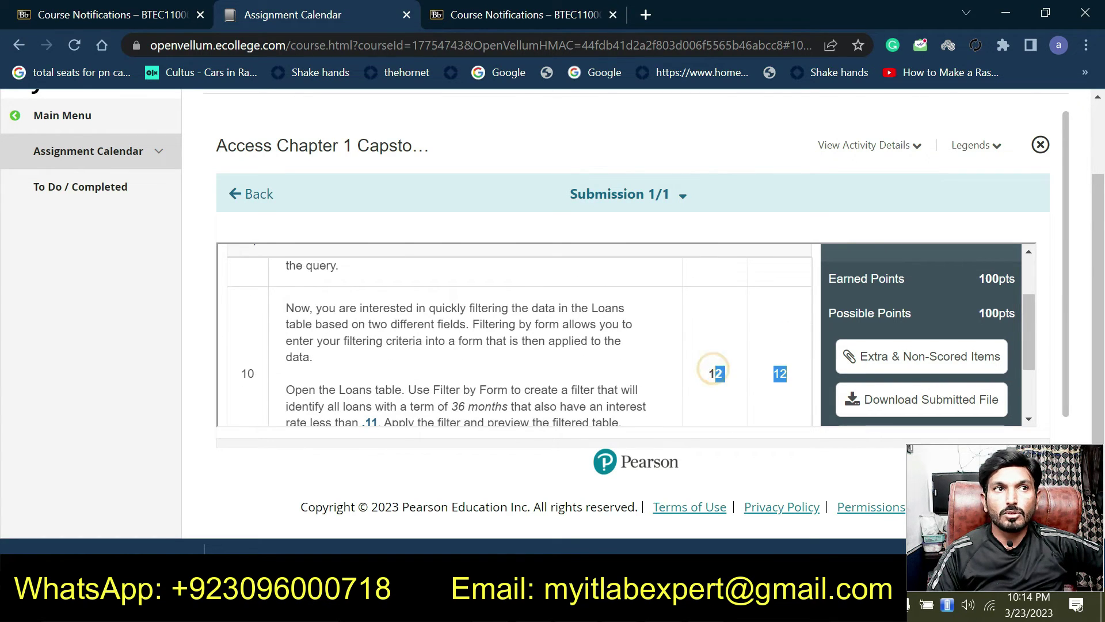
scroll(708, 365, "down", 2)
scroll(689, 372, "up", 5)
scroll(690, 371, "up", 10)
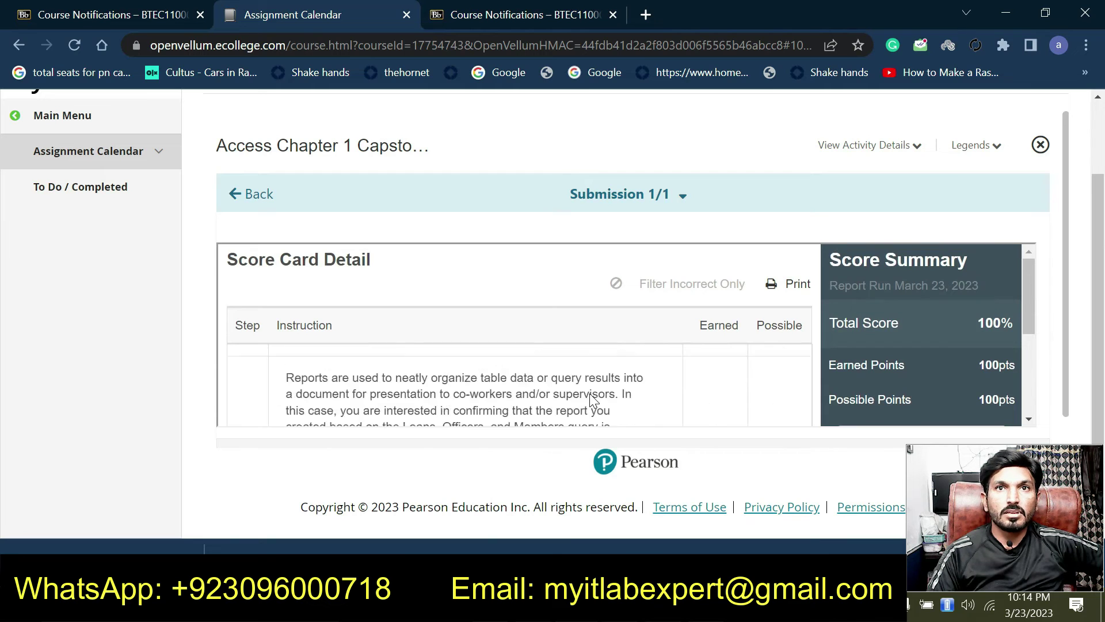
scroll(525, 397, "up", 8)
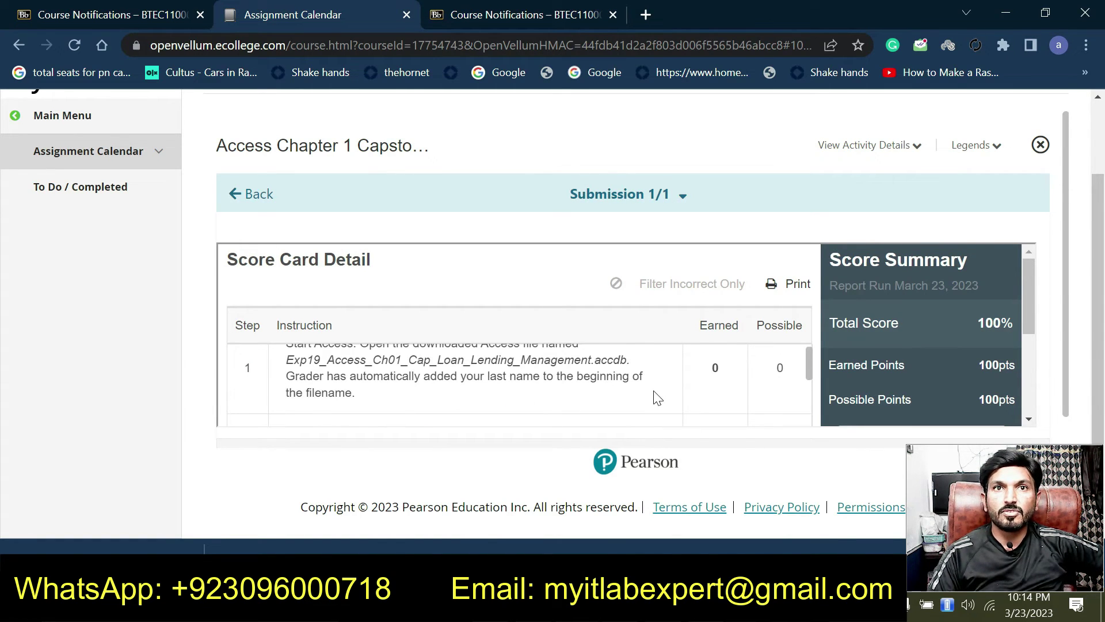
scroll(804, 368, "up", 1)
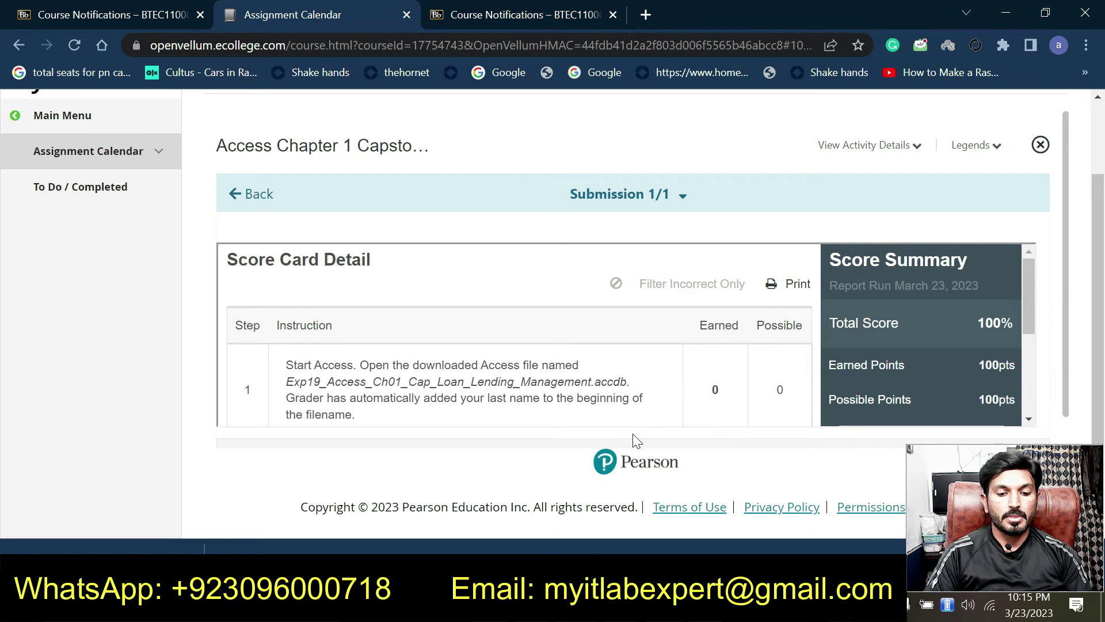
scroll(477, 404, "down", 5)
scroll(480, 406, "up", 3)
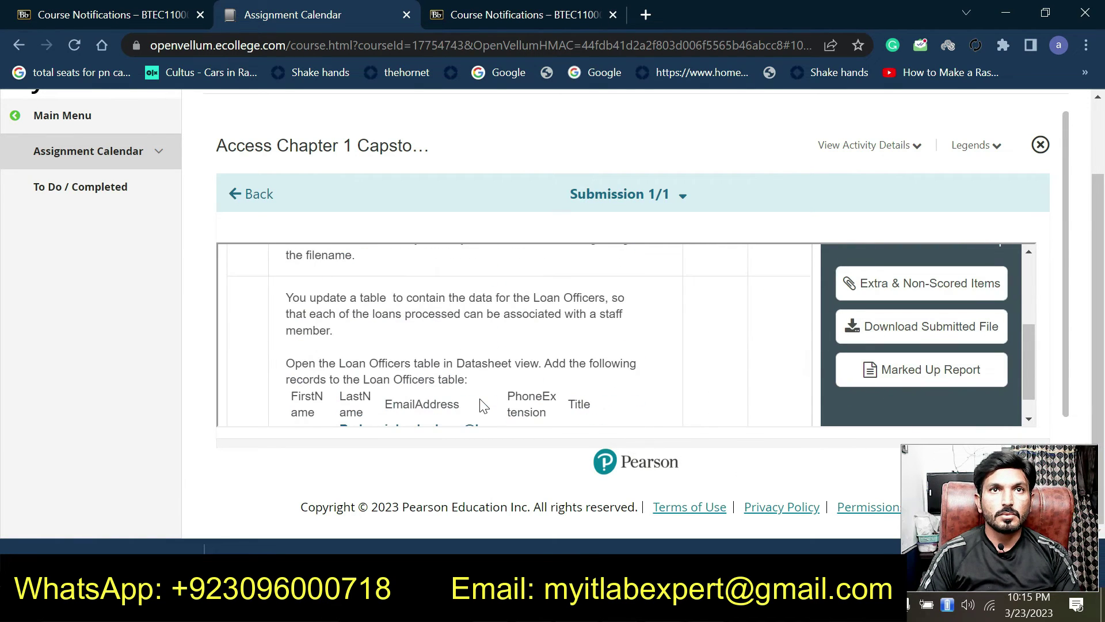
scroll(629, 353, "up", 5)
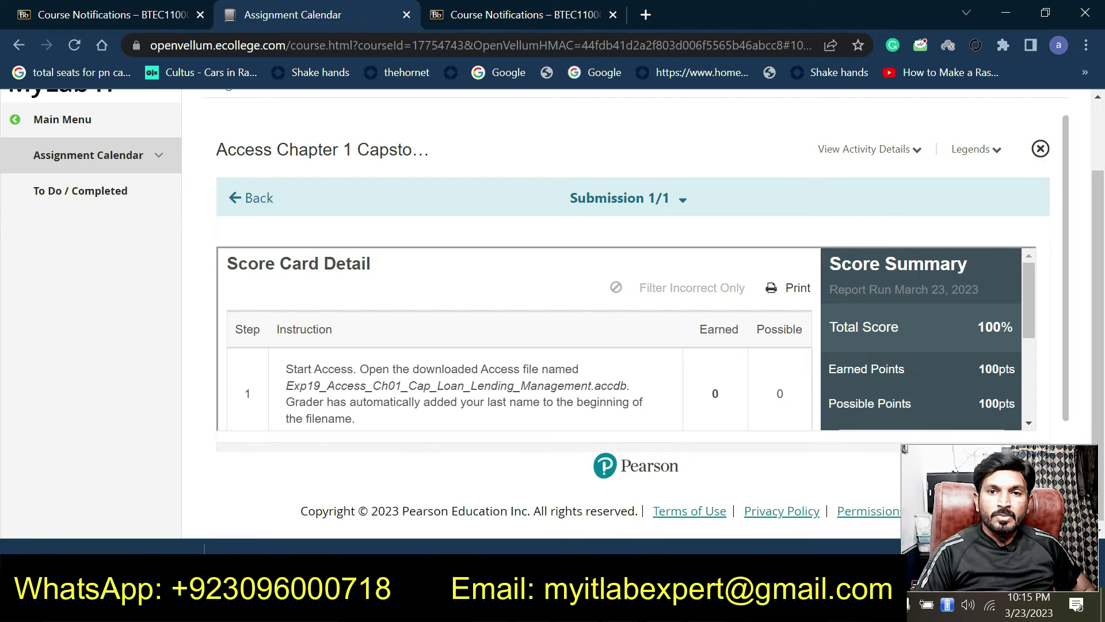
Step: Switch to Access and open the Loan Officers table and the Loans, Officers, and Members Query alongside the Loans table
key("alt+Tab")
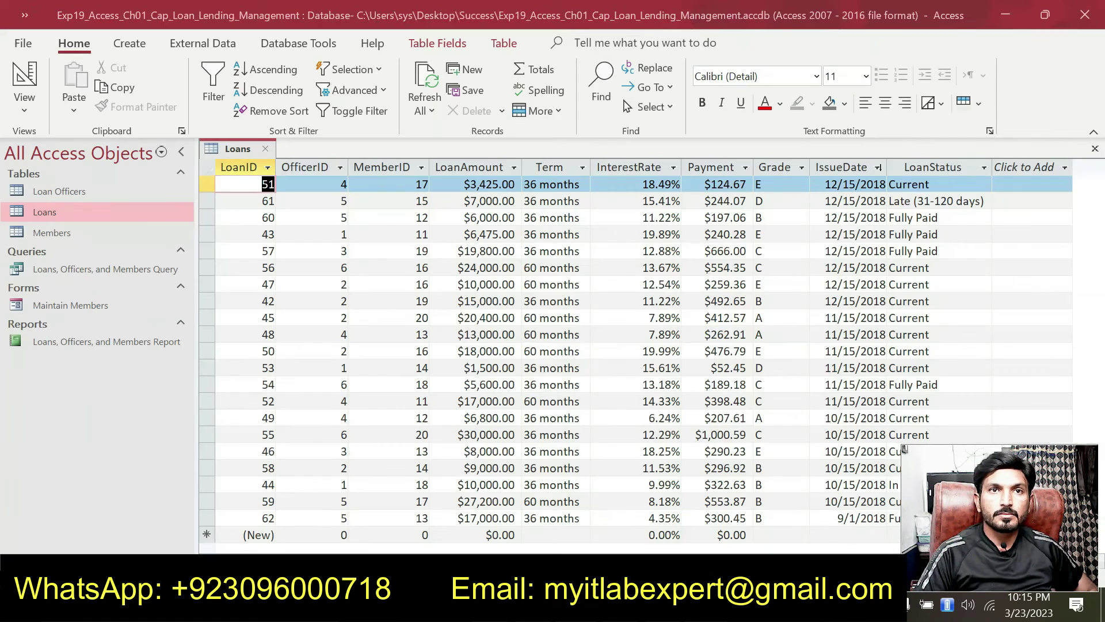
double_click(77, 198)
double_click(78, 216)
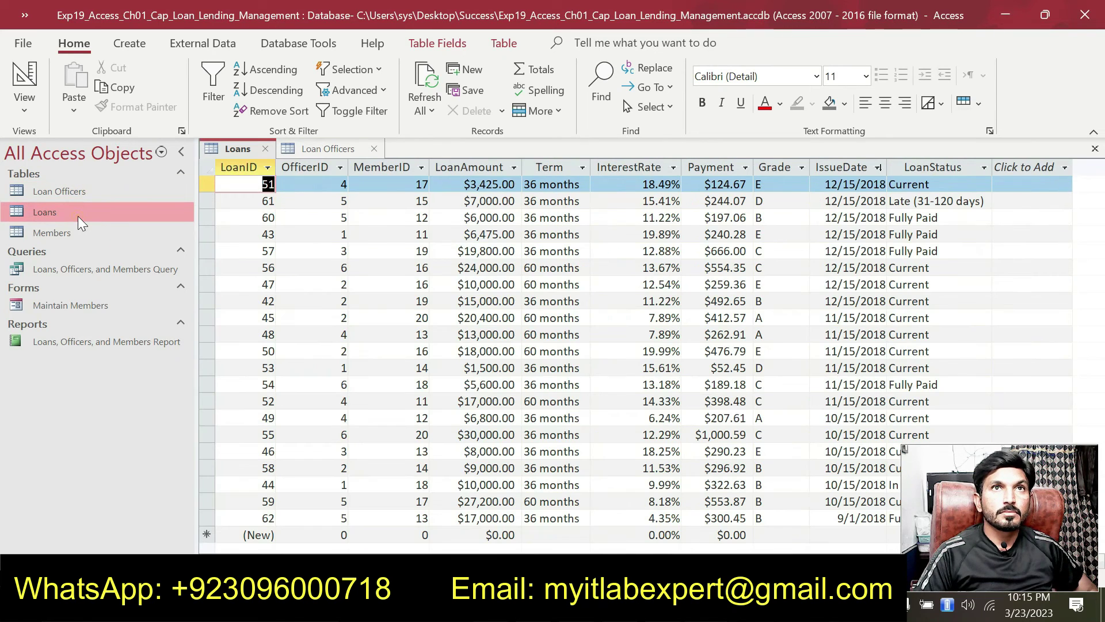
double_click(77, 274)
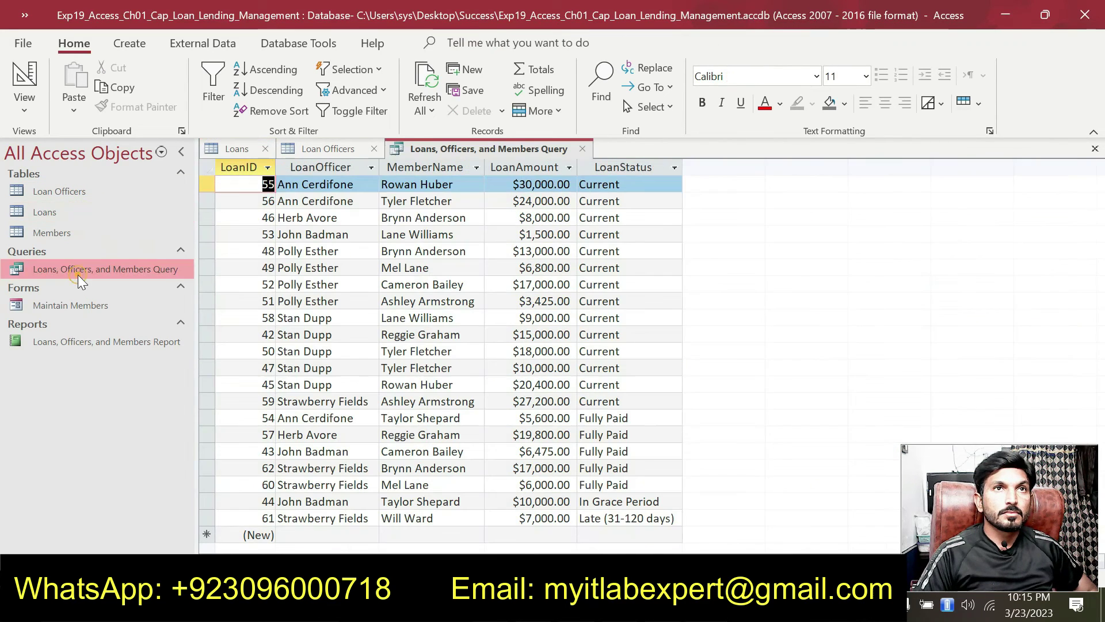
Step: Apply the saved filters in the Loans, Officers, and Members Query and in the Loans table
left_click(326, 115)
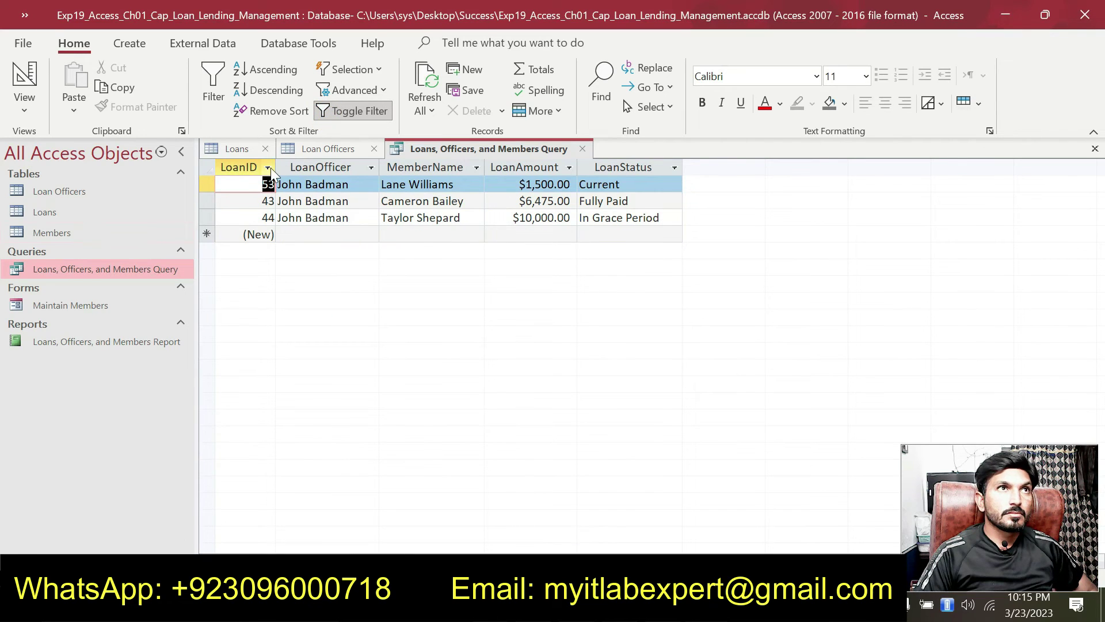
left_click(233, 148)
left_click(350, 113)
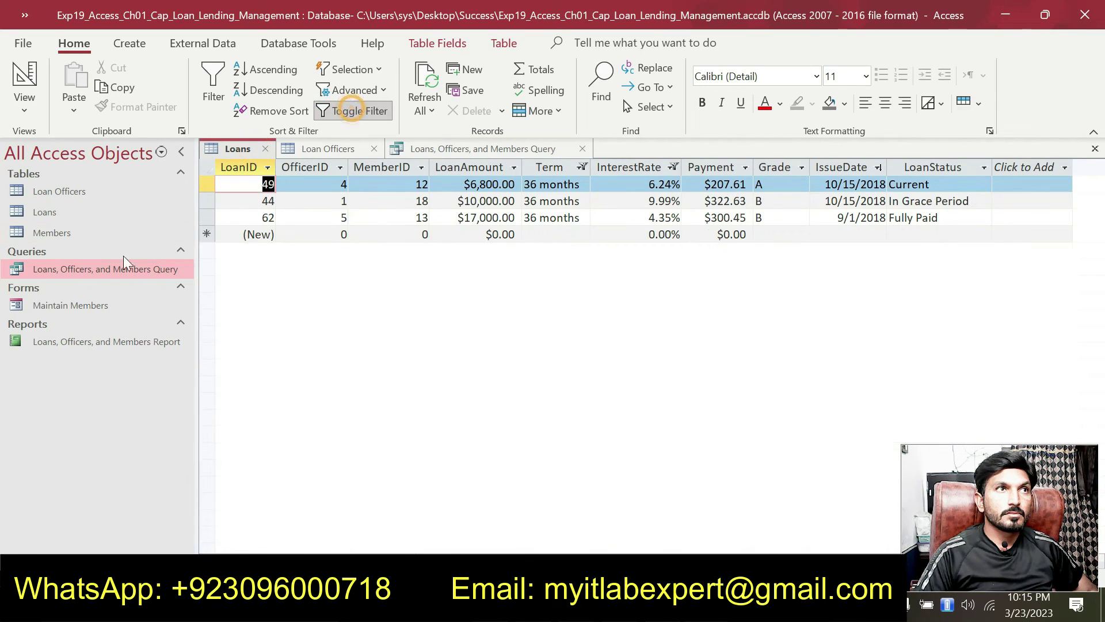
Step: Open the Maintain Members form and the Loans, Officers, and Members Report
double_click(88, 306)
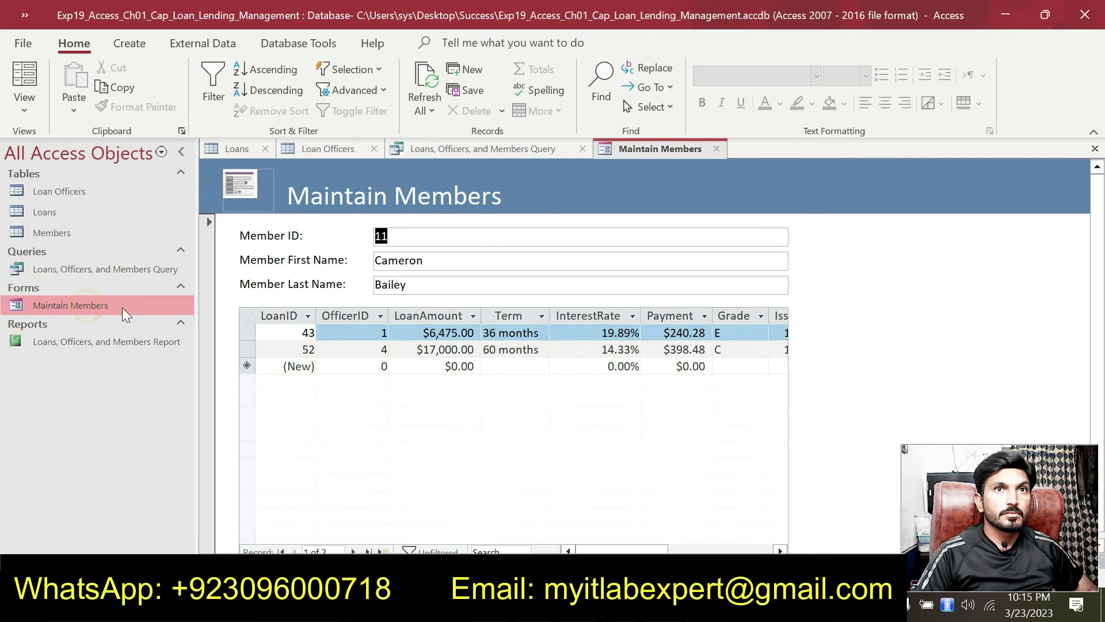
left_click(94, 342)
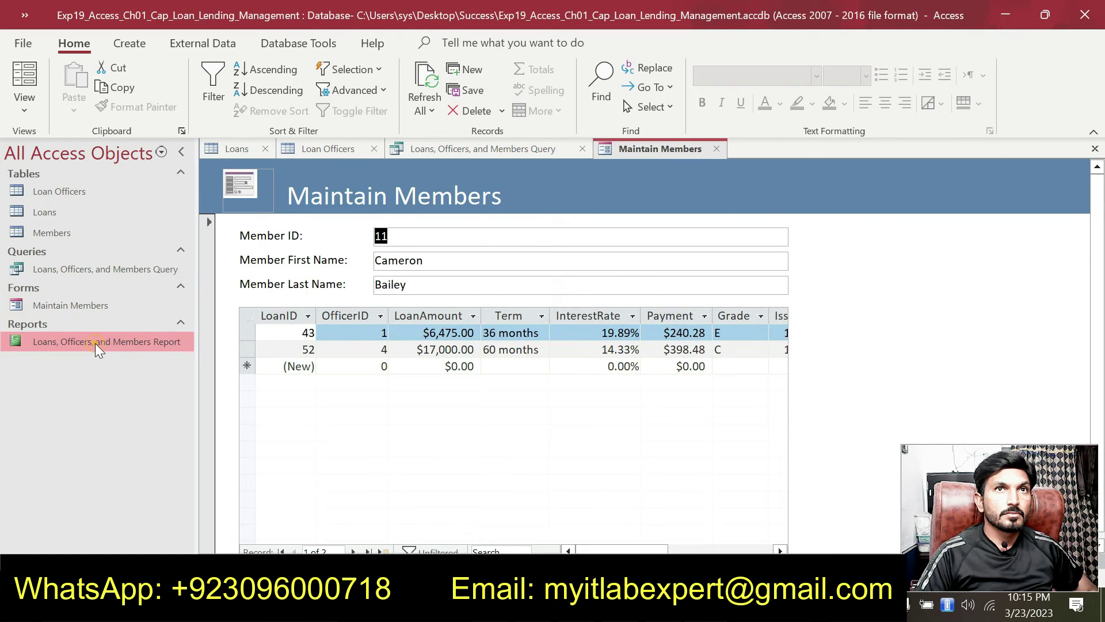
double_click(95, 343)
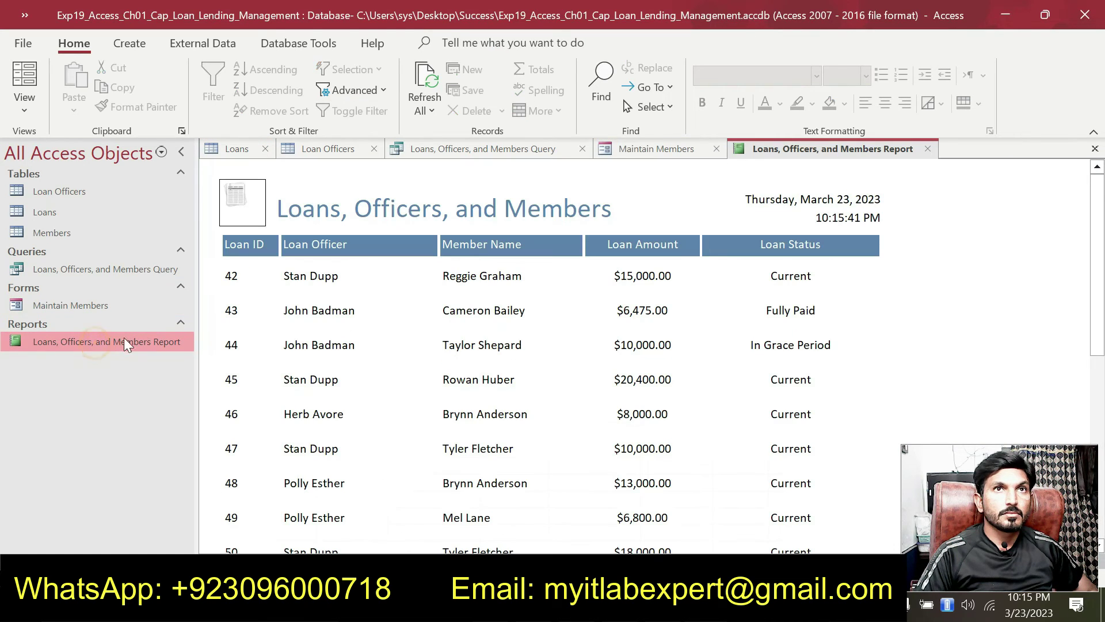
Step: Review the open Loan Officers and Loans tables, the query, the Maintain Members form, and the report one after another
left_click(328, 150)
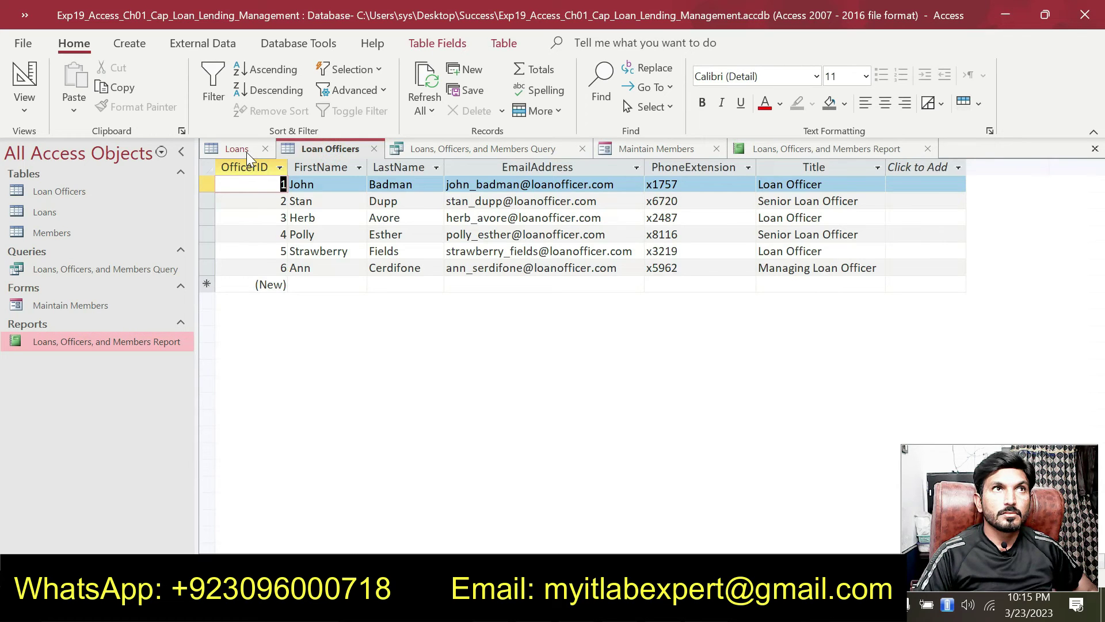
left_click(246, 152)
left_click(330, 153)
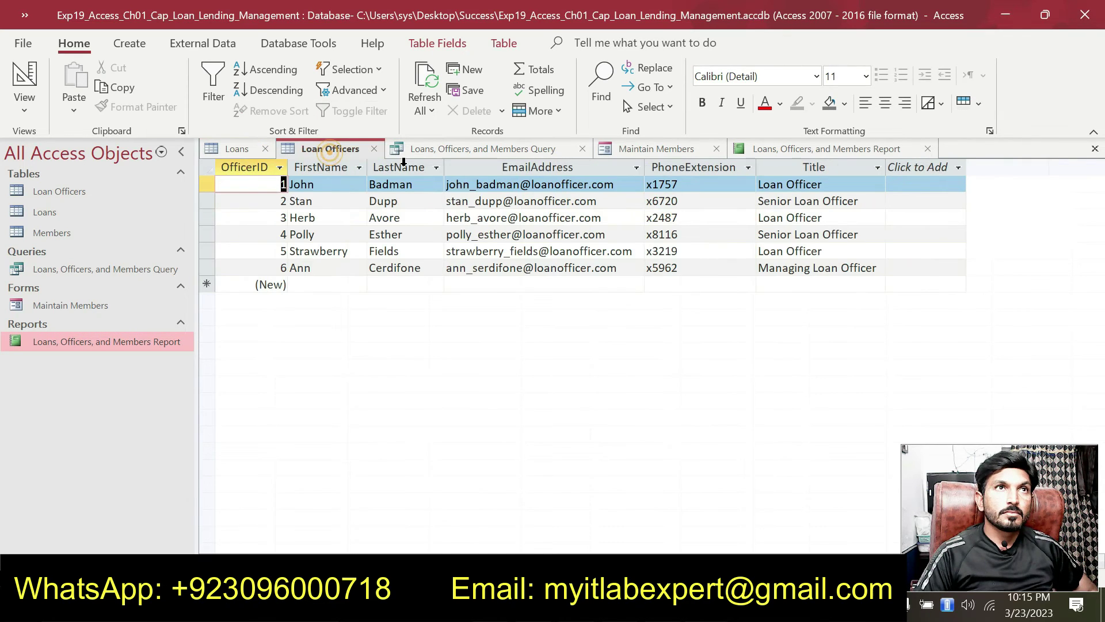
left_click(427, 152)
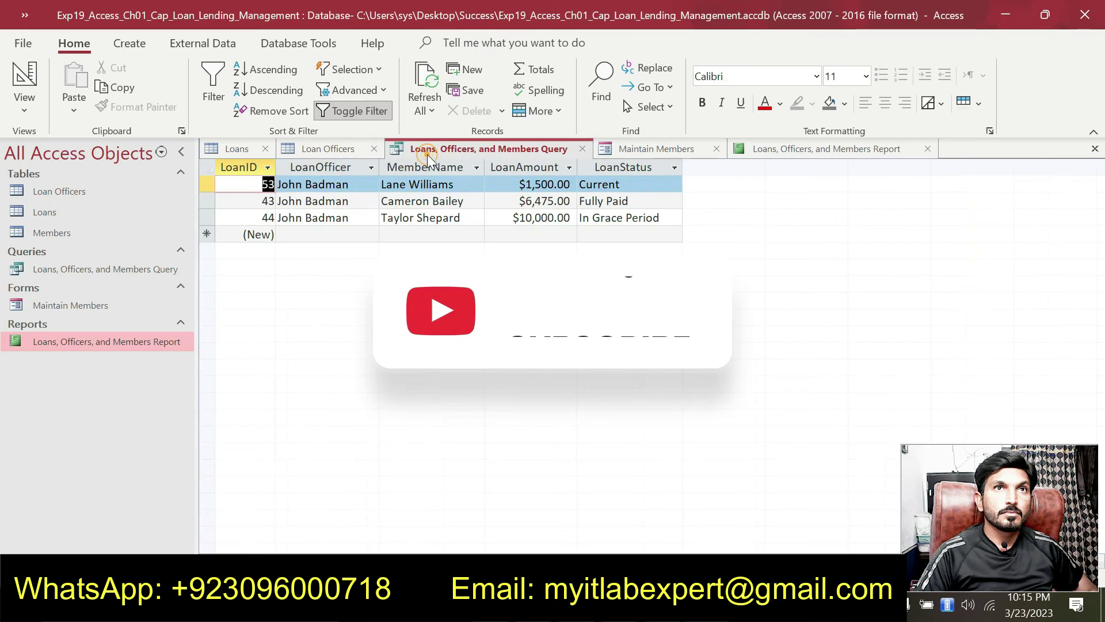
left_click(630, 150)
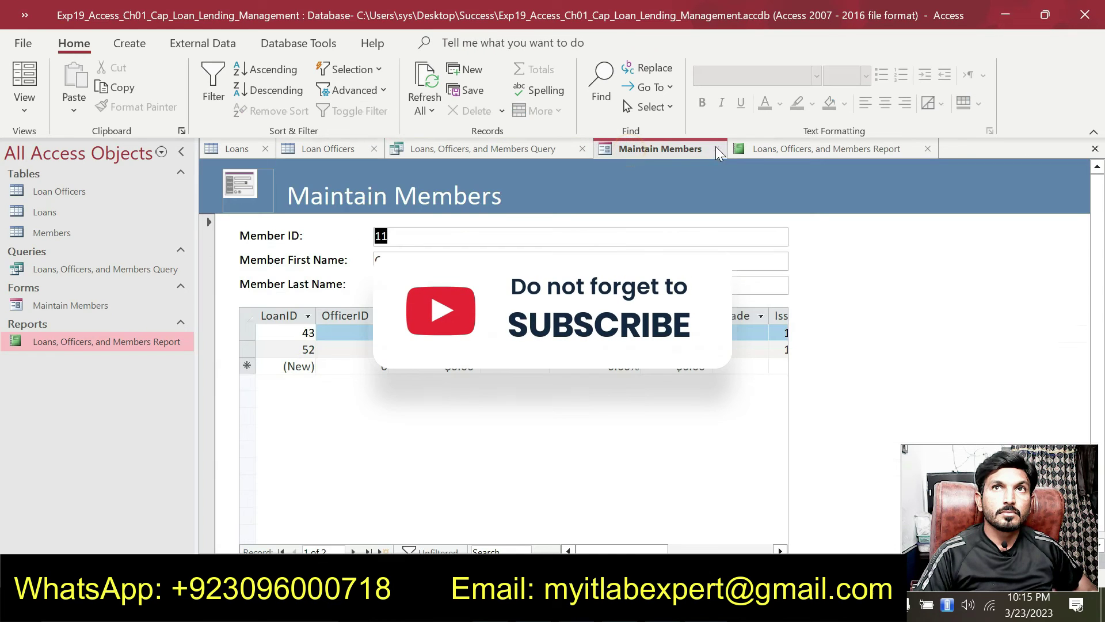
left_click(768, 149)
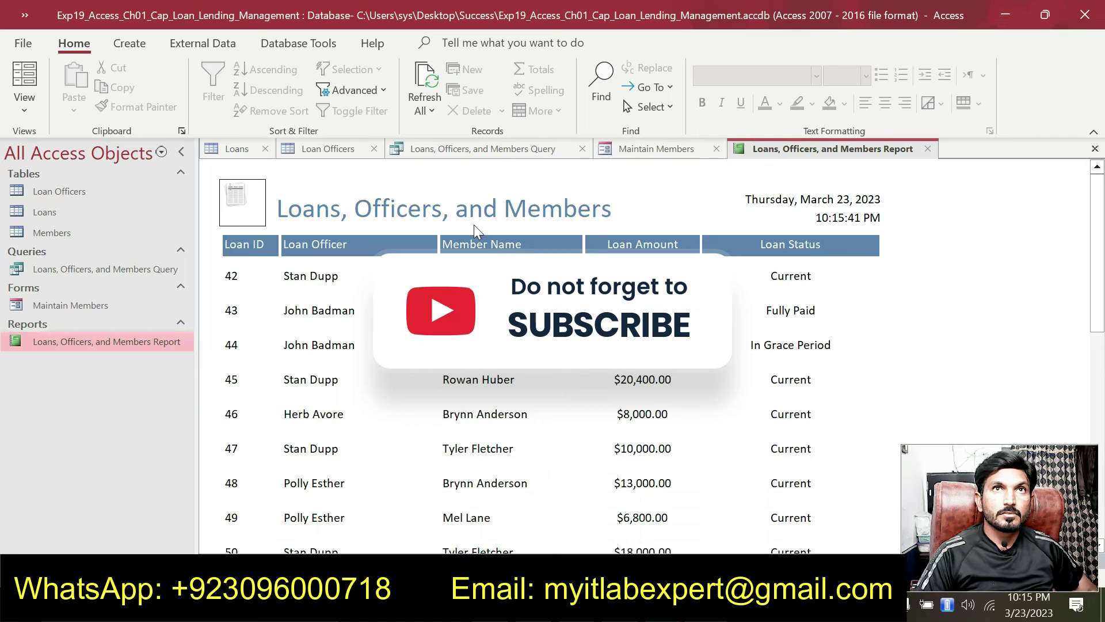
left_click(469, 150)
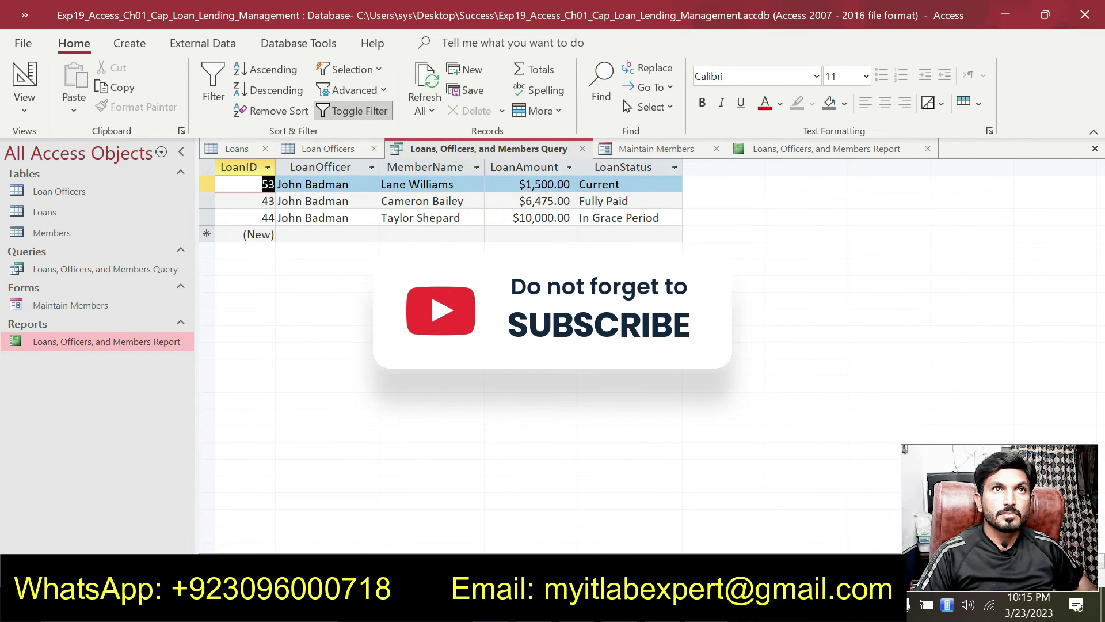